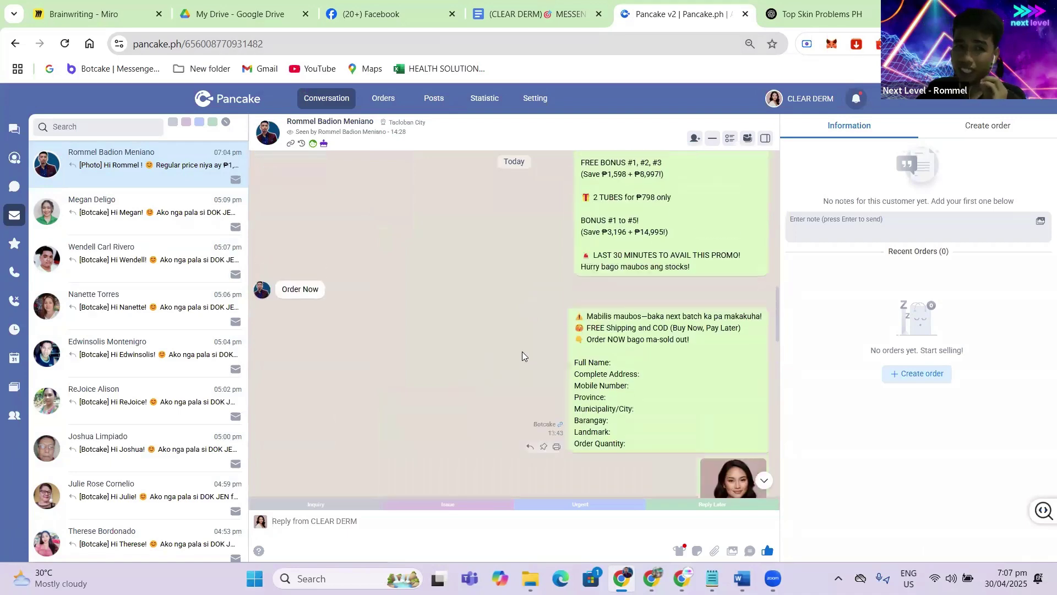
click(862, 98)
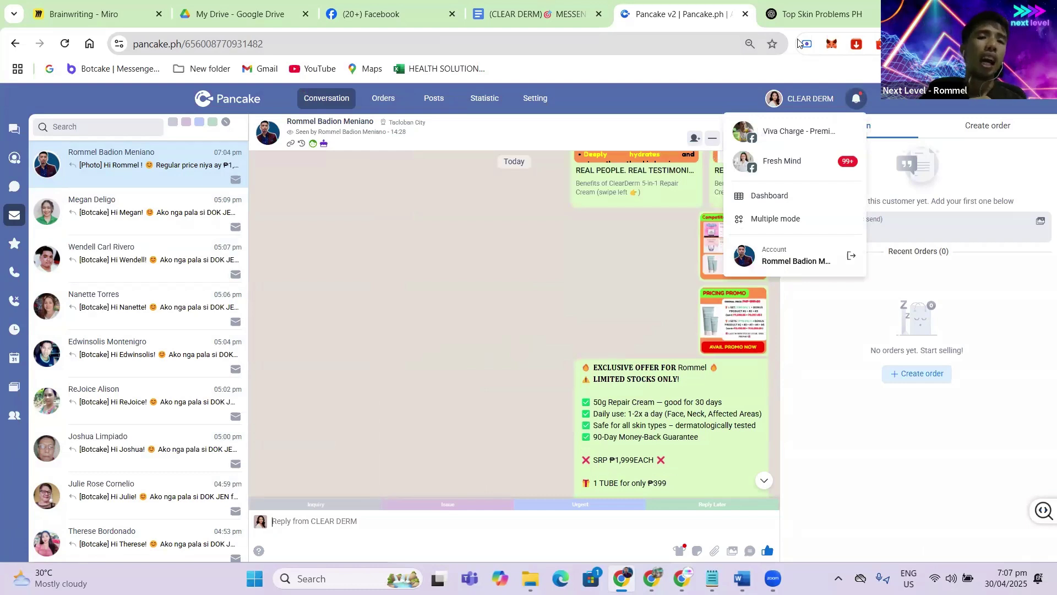
key(Escape)
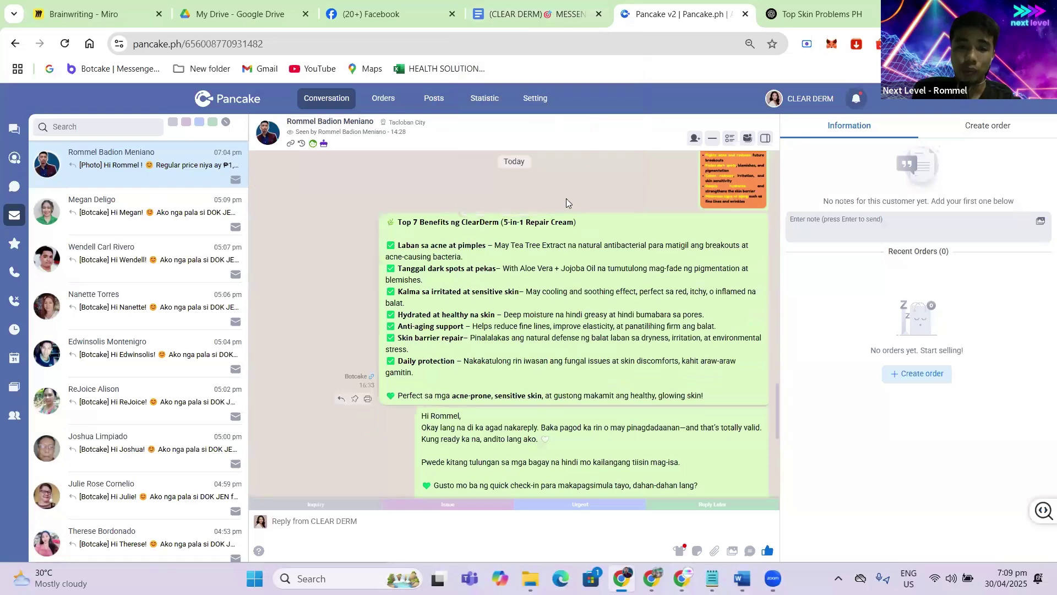
scroll(567, 204, down, 5)
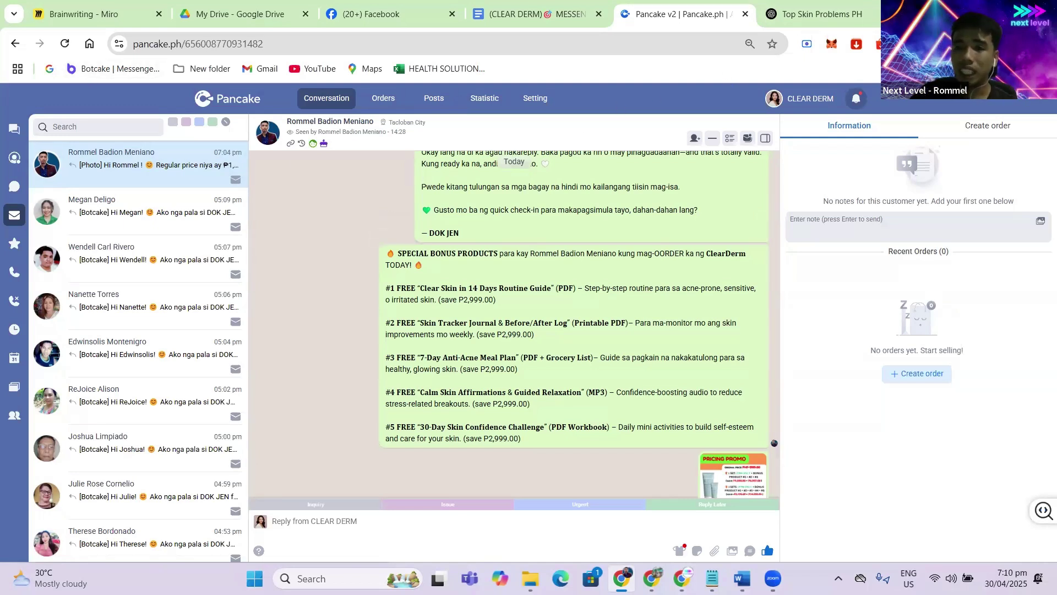
- Open the botcake.io dashboard in a new browser tab
key(ctrl+t)
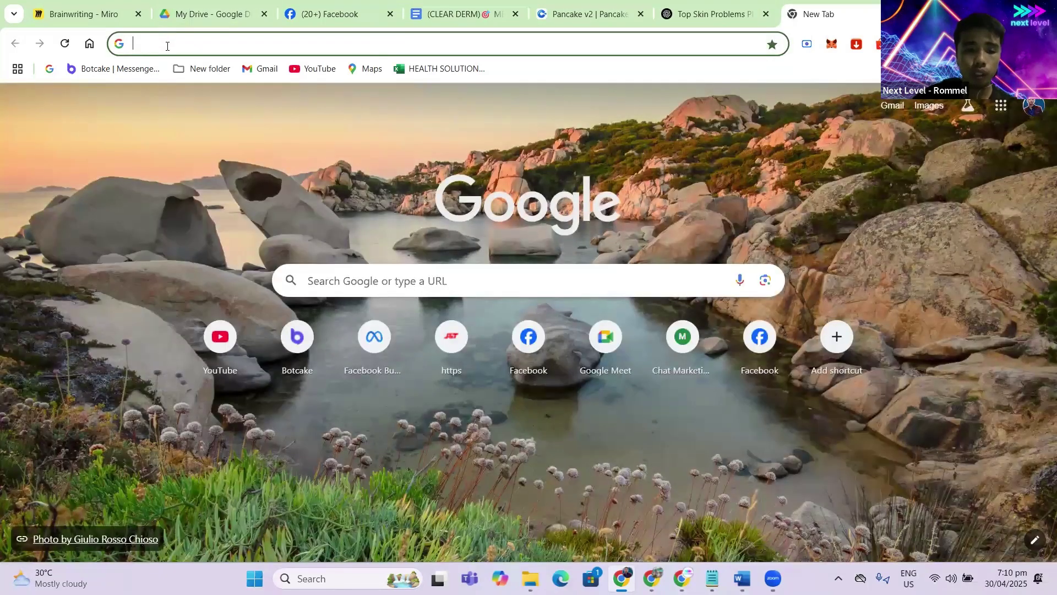
click(168, 46)
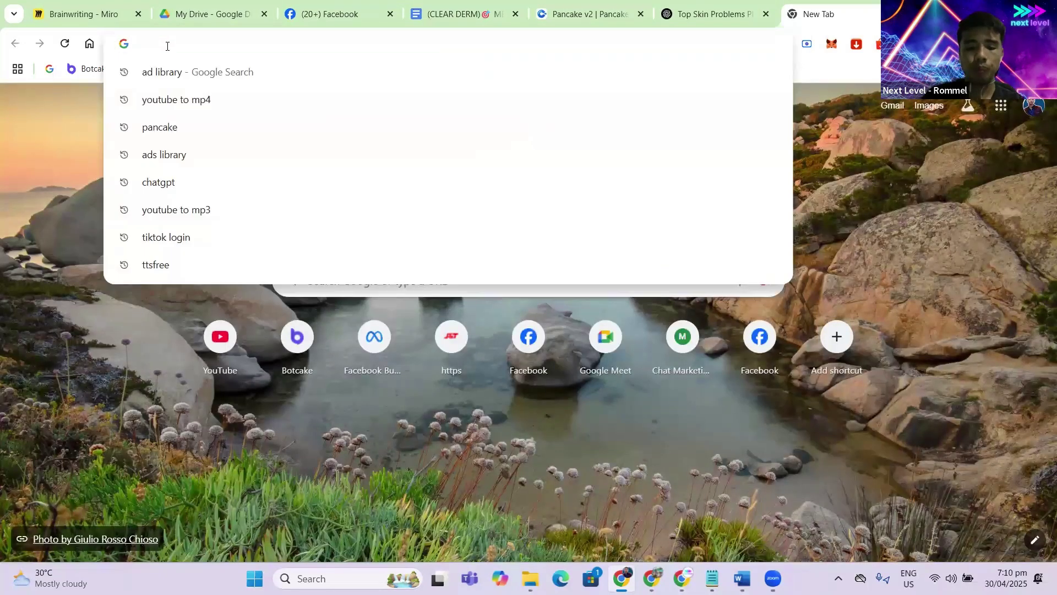
text(BOTA)
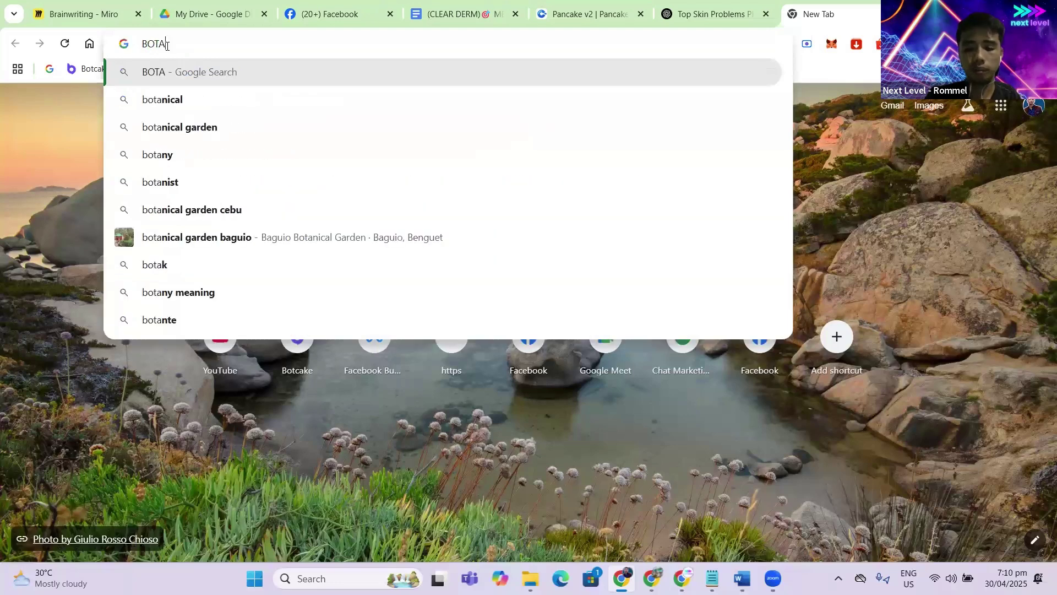
key(BackSpace)
text(CAK)
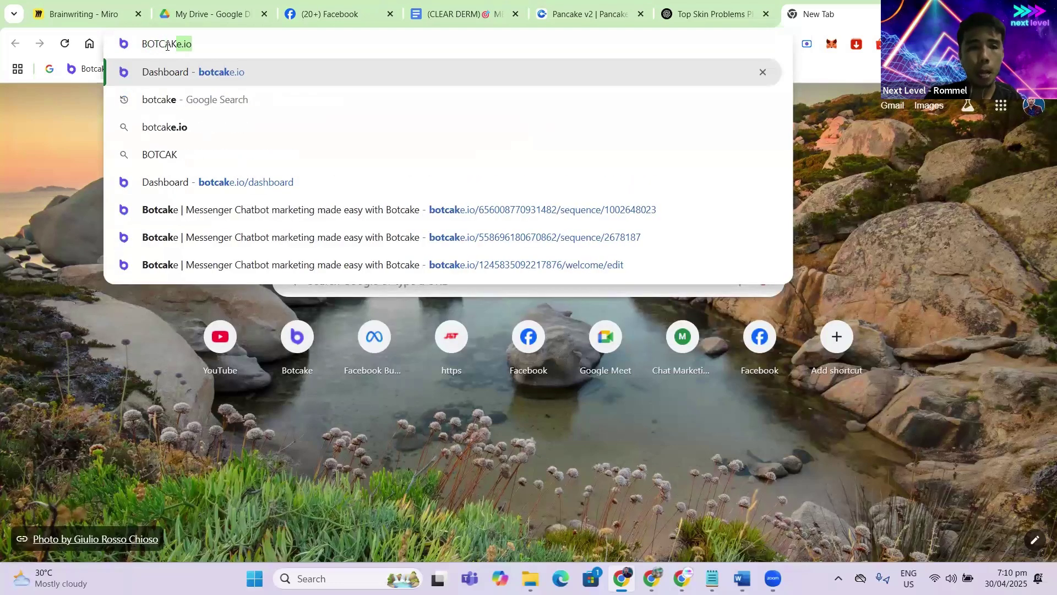
text(E.IO)
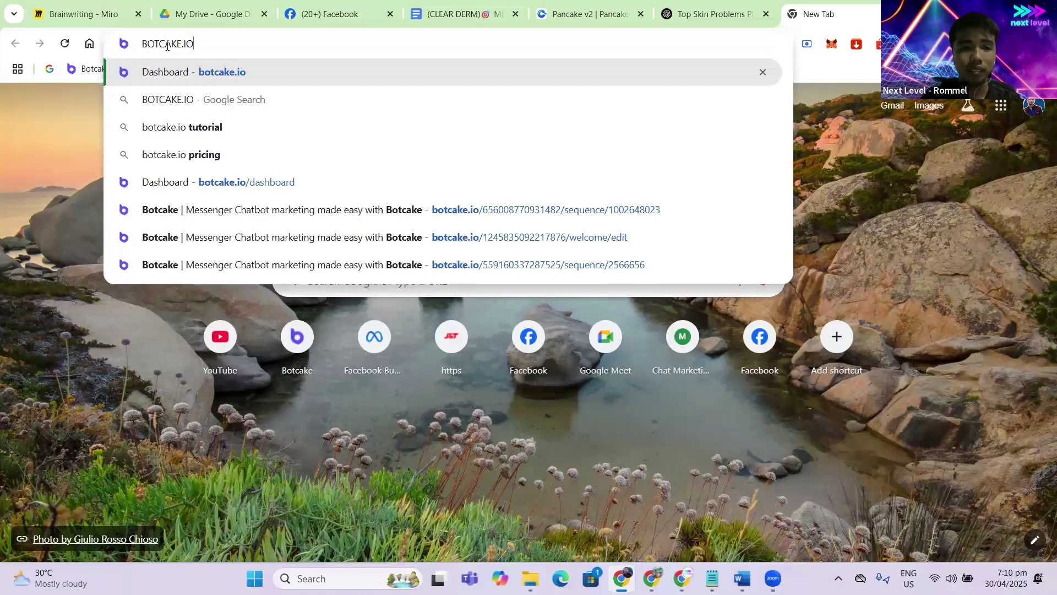
key(Return)
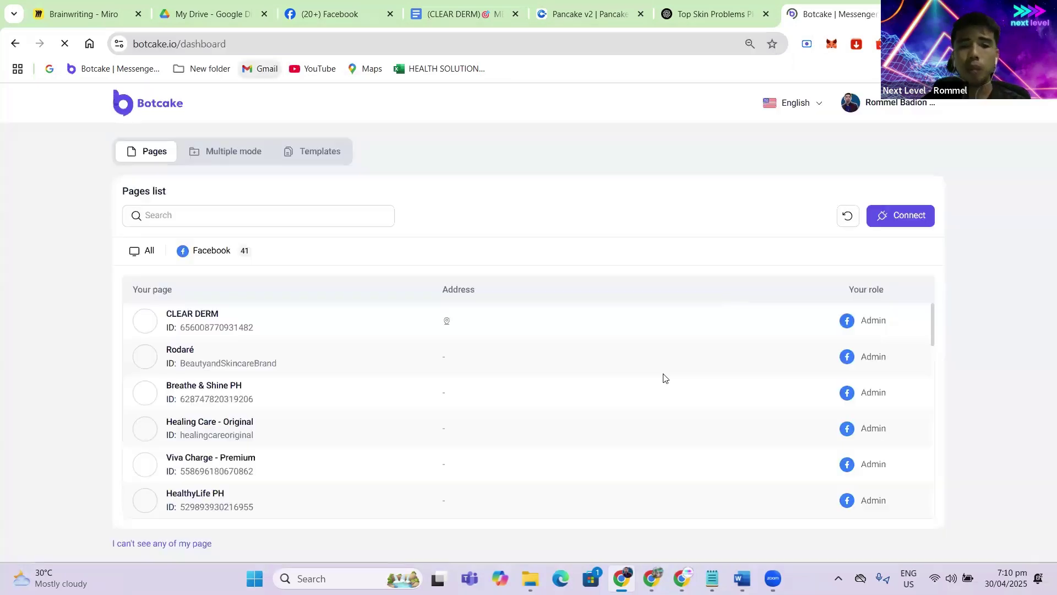
- Look through the Botcake list of already connected pages for the ones that are available
scroll(305, 404, down, 10)
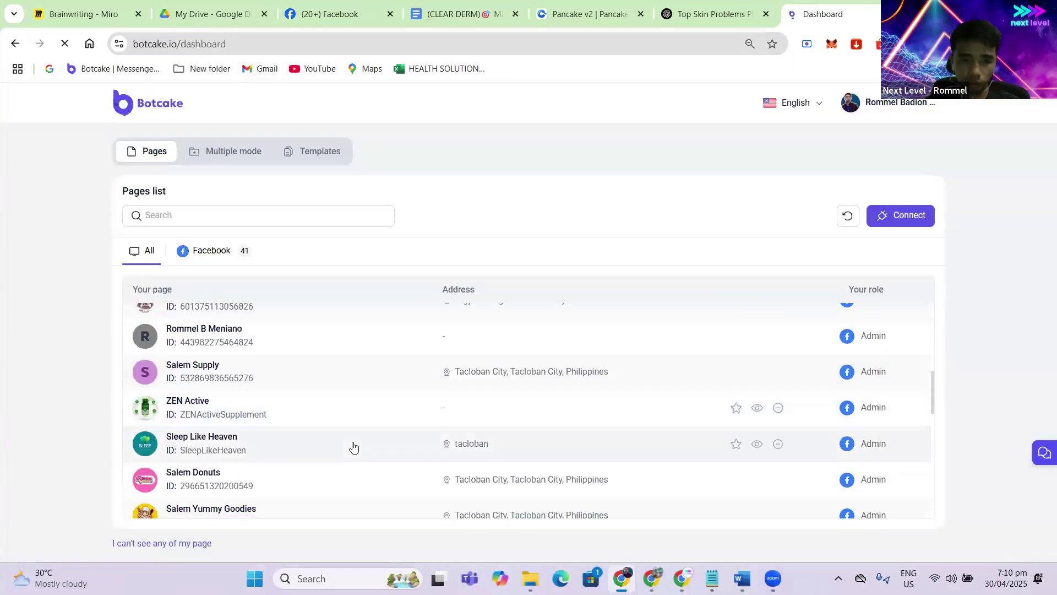
scroll(395, 423, down, 8)
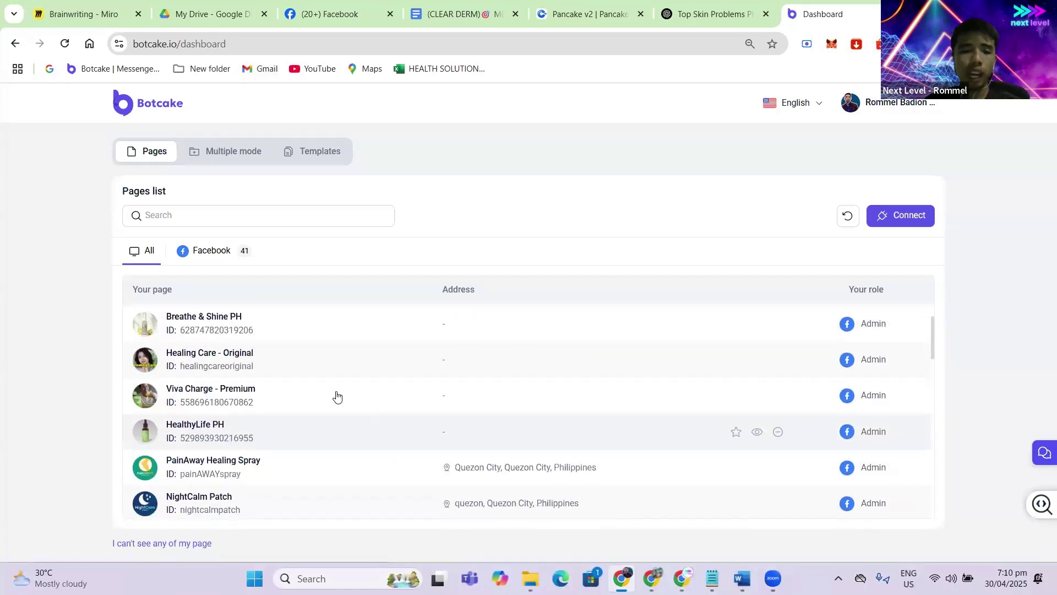
scroll(367, 379, up, 1)
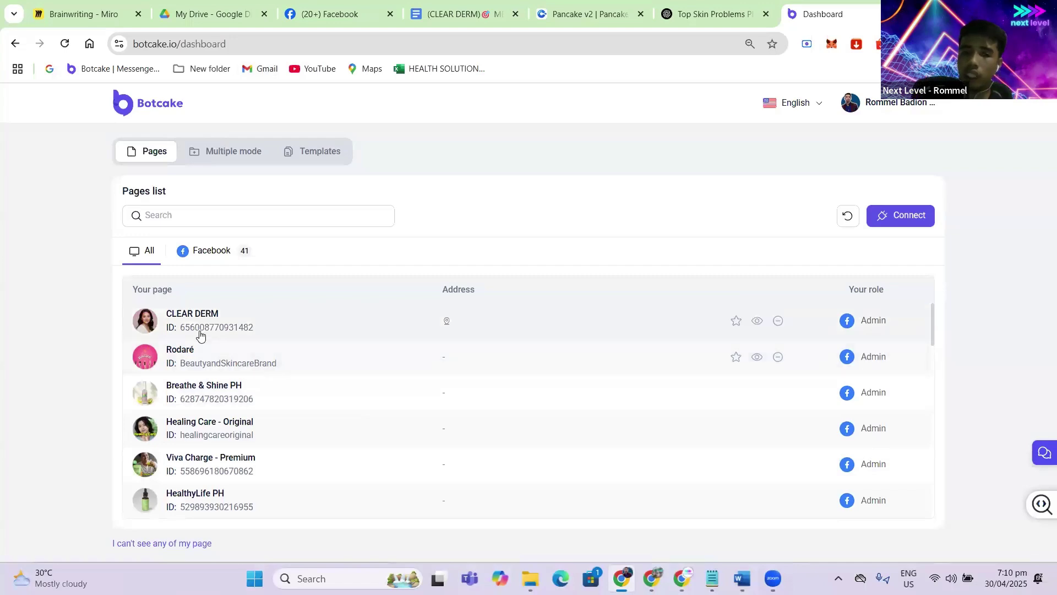
scroll(215, 472, down, 15)
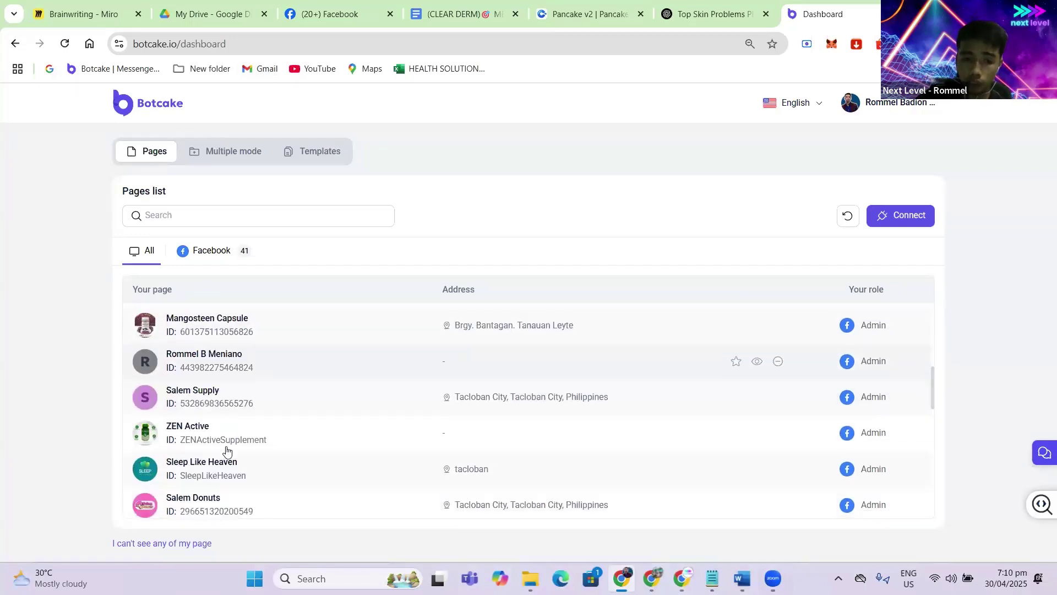
scroll(216, 468, down, 2)
scroll(219, 440, up, 14)
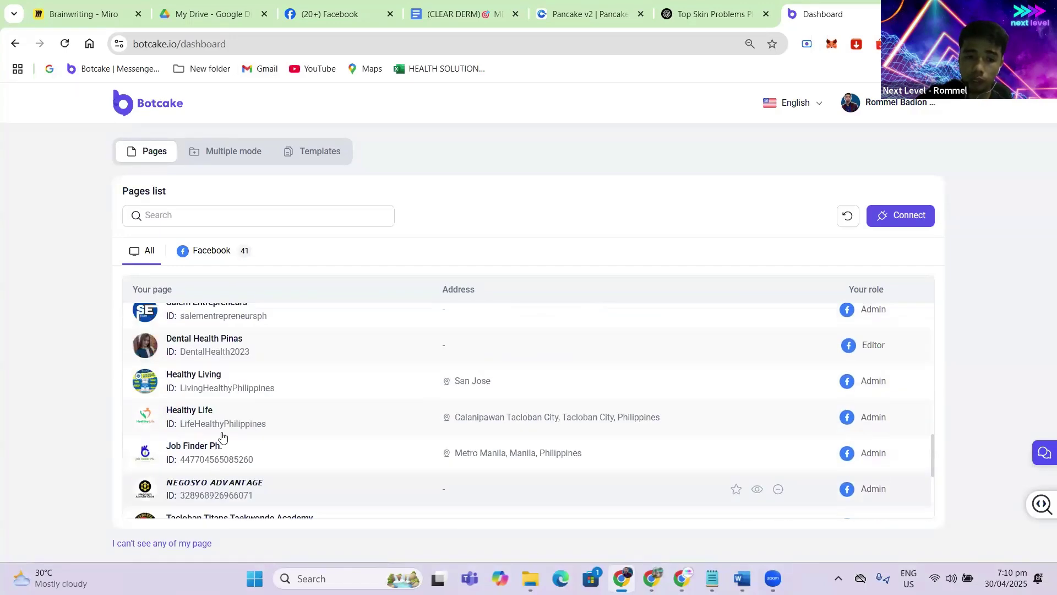
scroll(231, 346, up, 1)
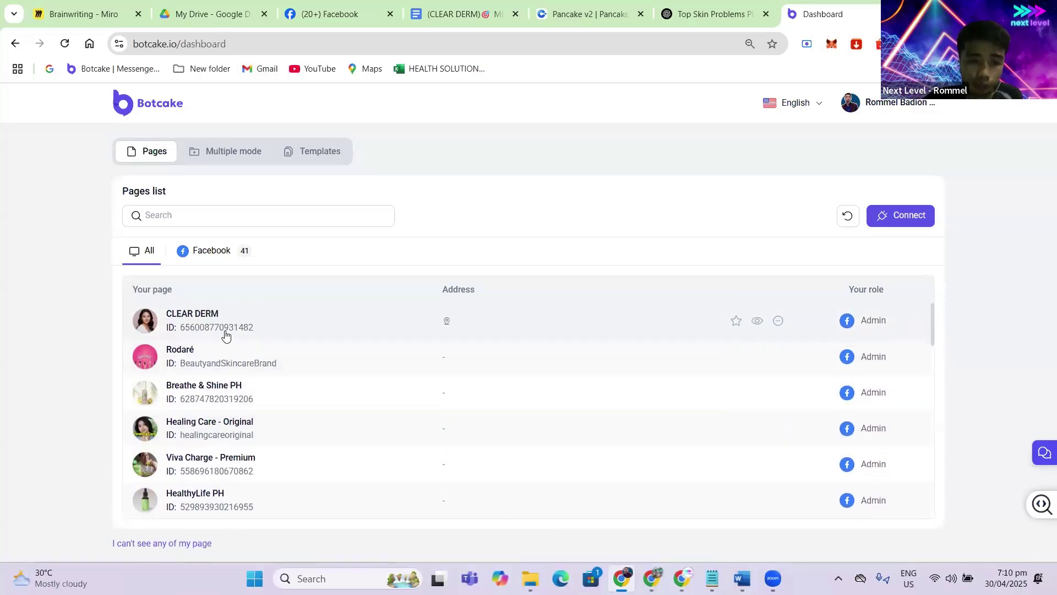
- Start connecting a new page through the Messenger channel and look through the inactive Facebook pages
click(903, 222)
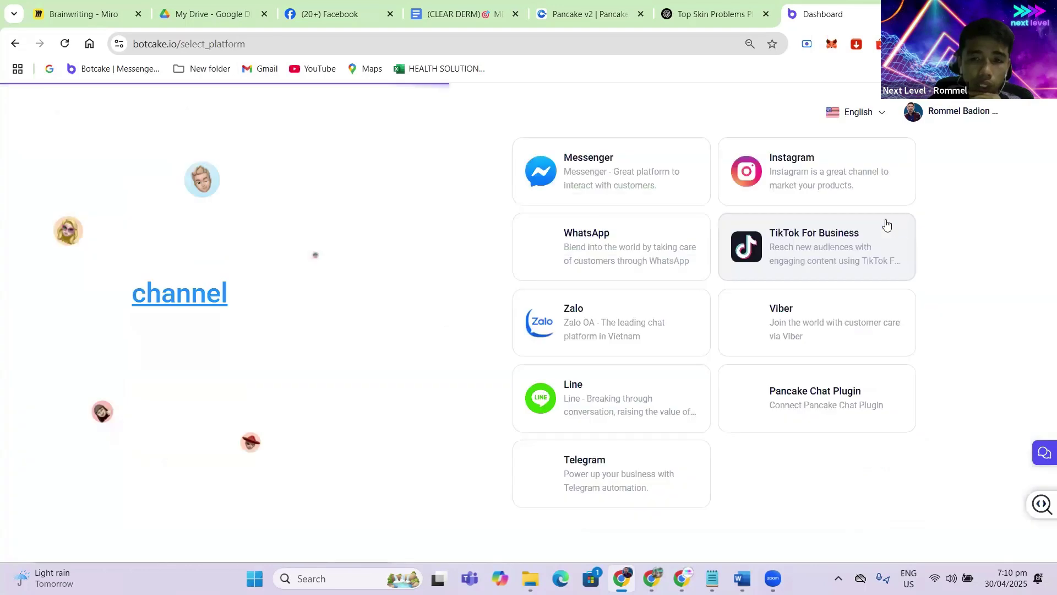
click(587, 168)
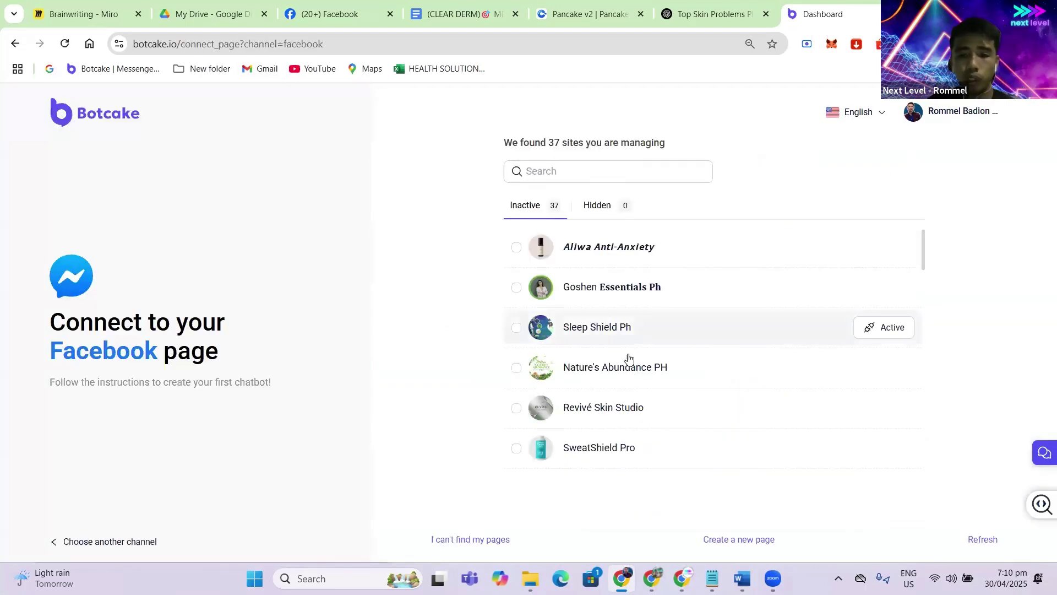
scroll(588, 285, down, 13)
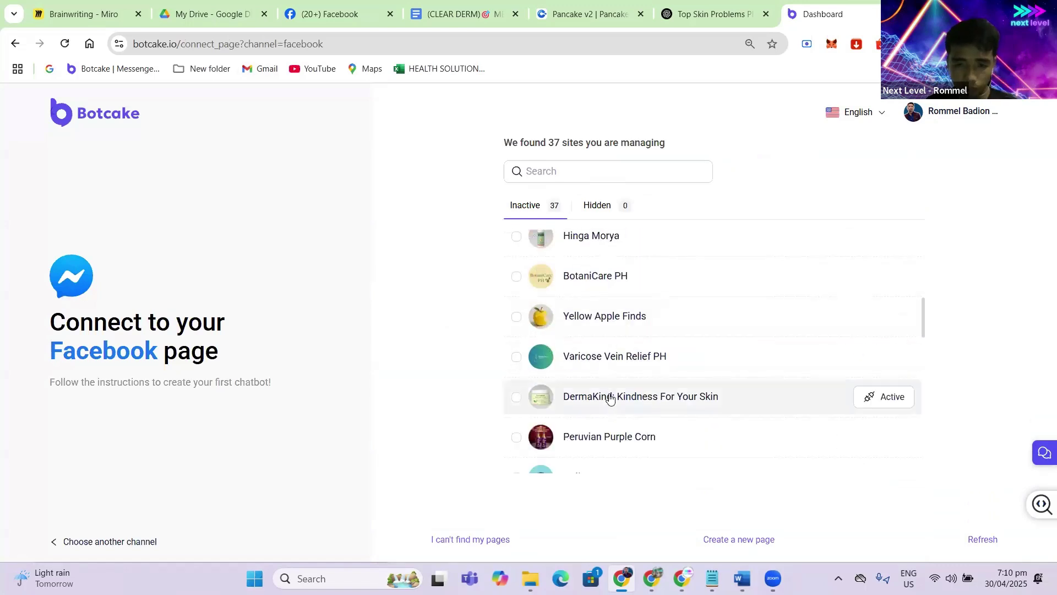
scroll(607, 407, down, 5)
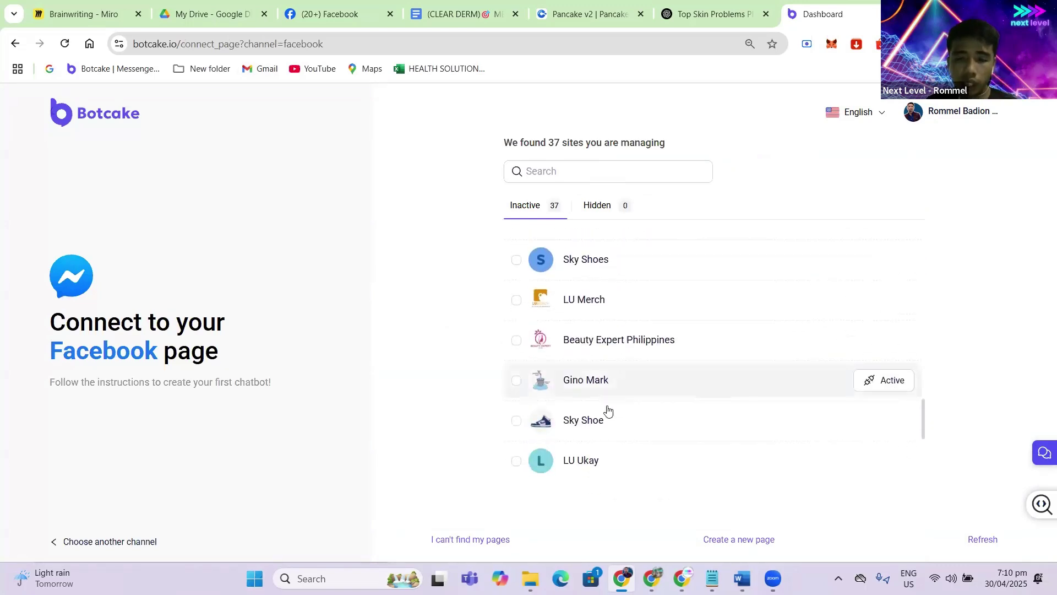
scroll(578, 352, down, 4)
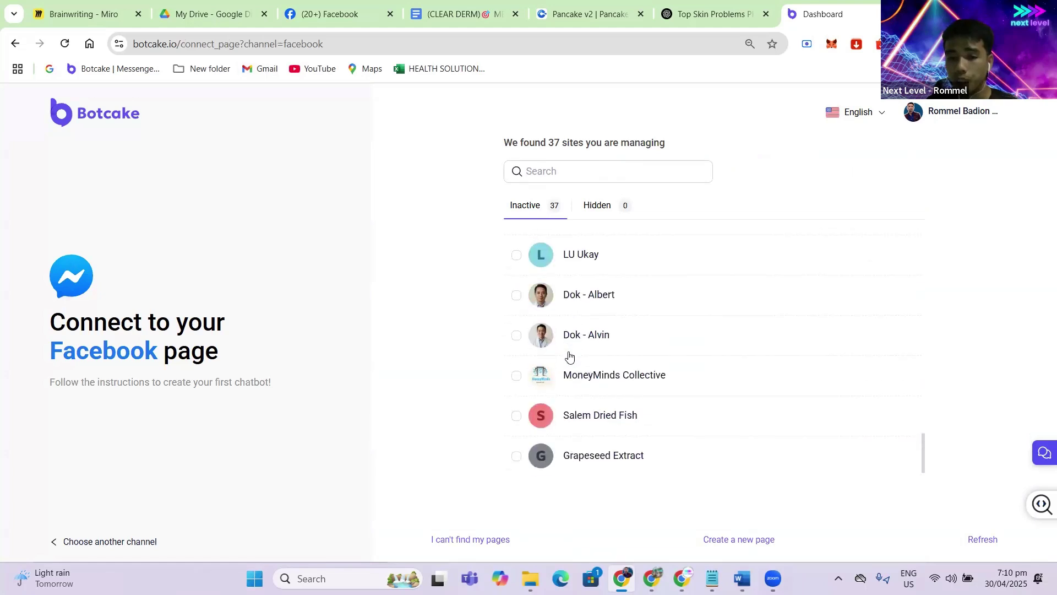
scroll(583, 364, up, 12)
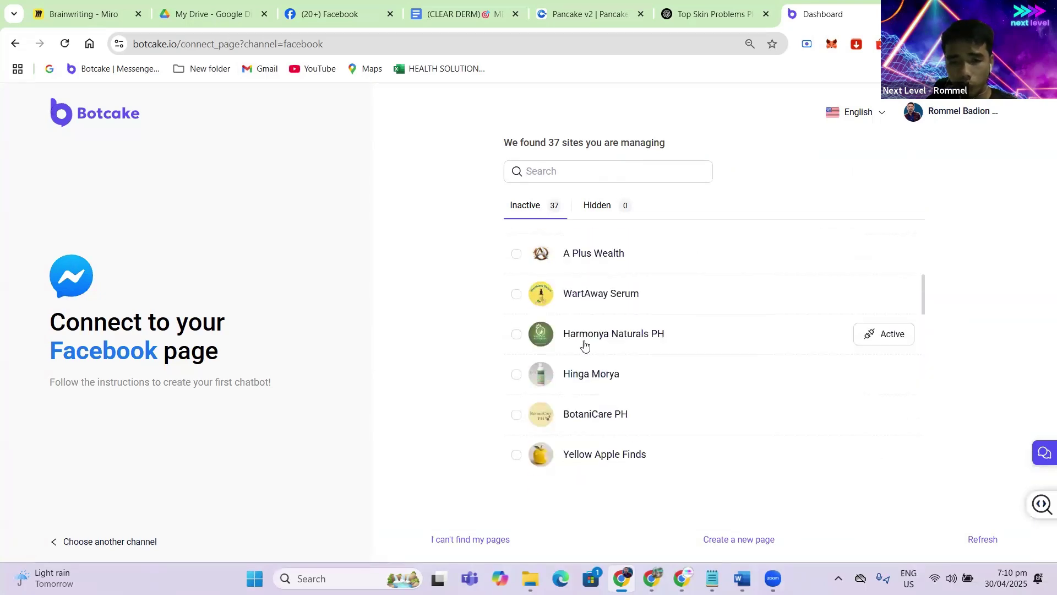
scroll(584, 352, down, 4)
scroll(583, 352, down, 12)
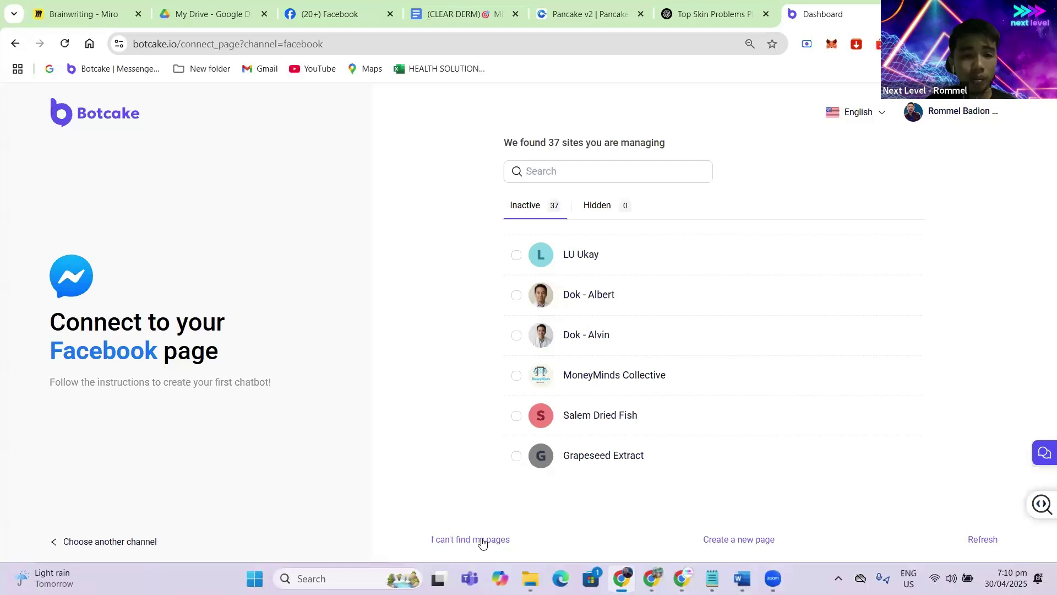
- Request access to pages missing from the list and continue to Botcake's page permissions with the personal Facebook account
click(467, 542)
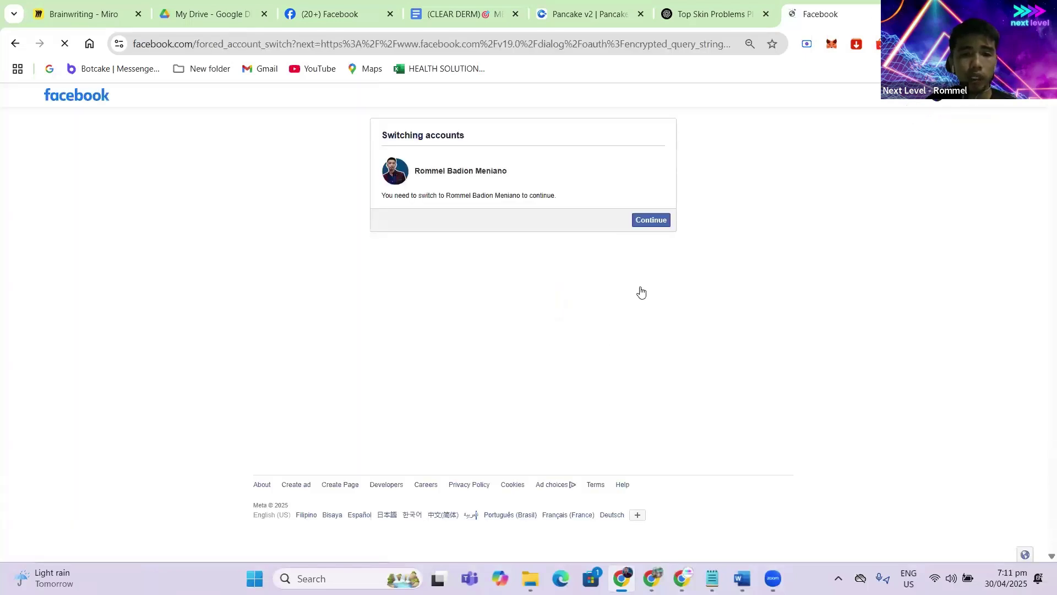
click(648, 221)
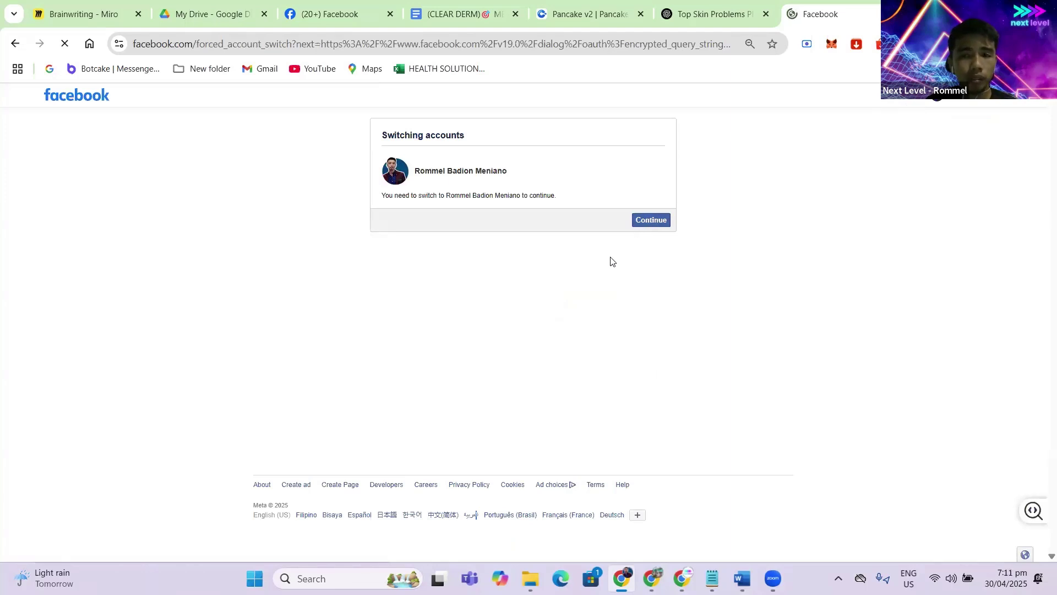
click(656, 219)
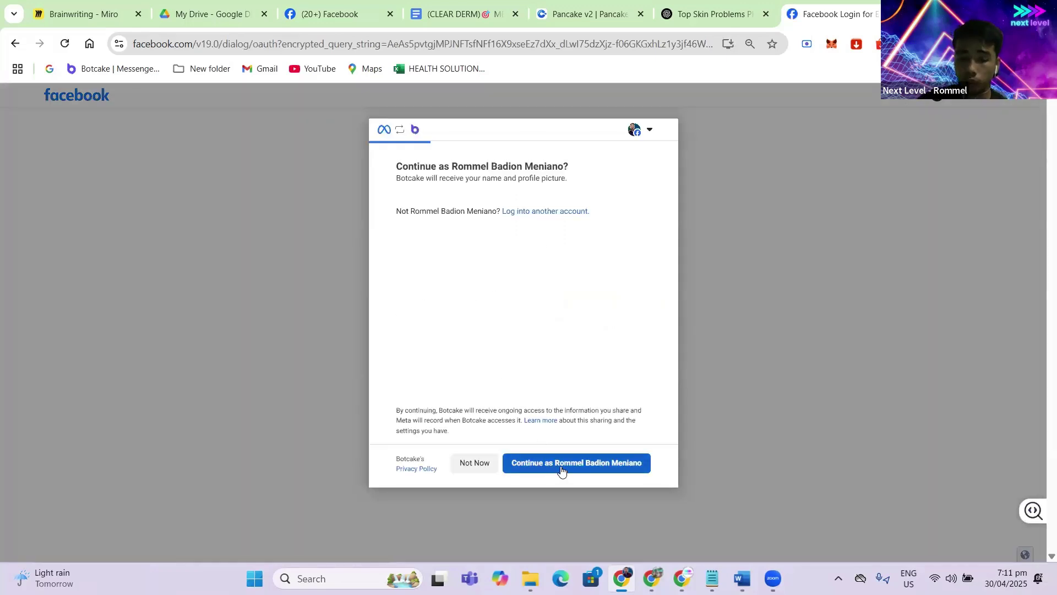
click(561, 468)
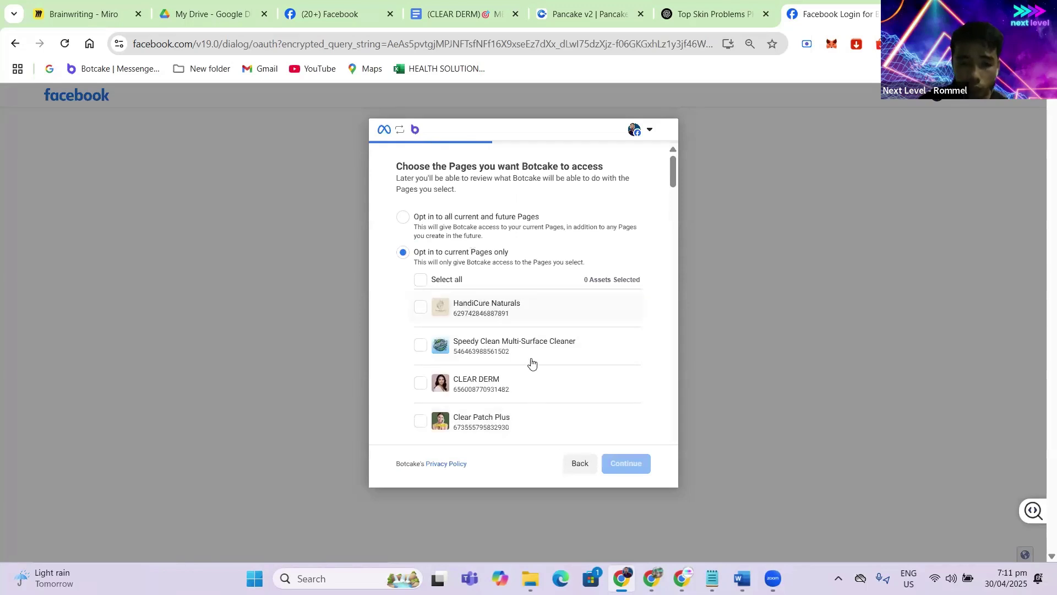
- Limit Botcake's access to current Pages only, selecting just the CLEAR DERM page, and continue
scroll(531, 362, down, 6)
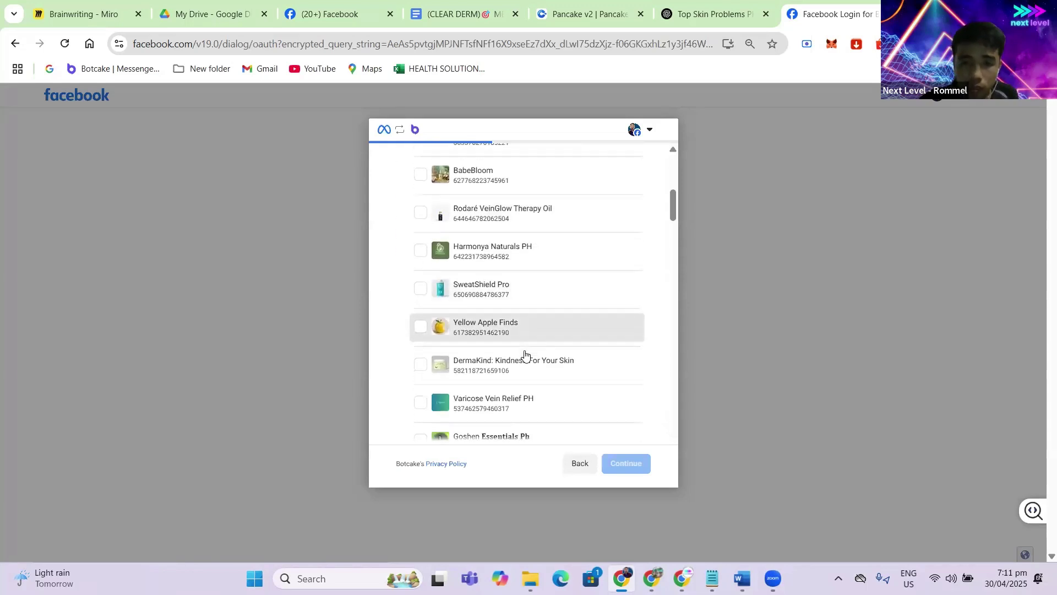
scroll(524, 353, down, 5)
scroll(523, 339, down, 3)
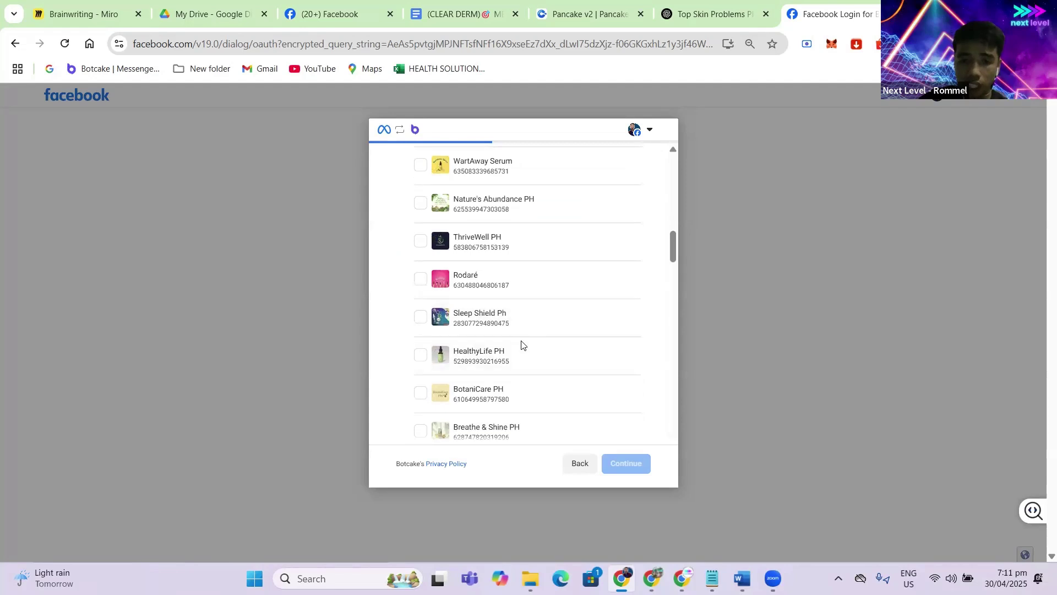
scroll(524, 283, down, 2)
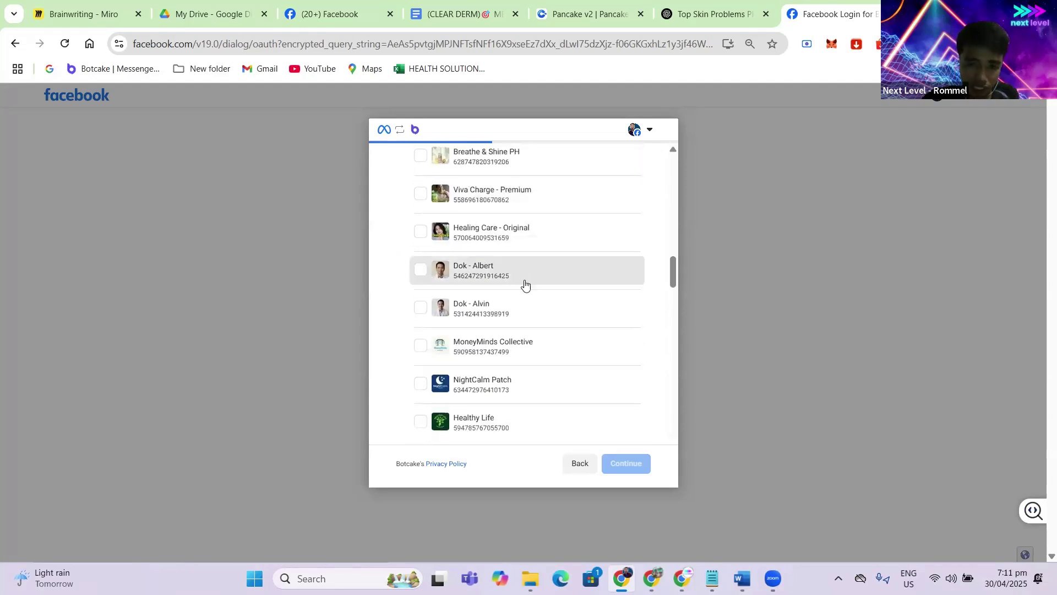
scroll(503, 272, up, 10)
scroll(479, 286, up, 2)
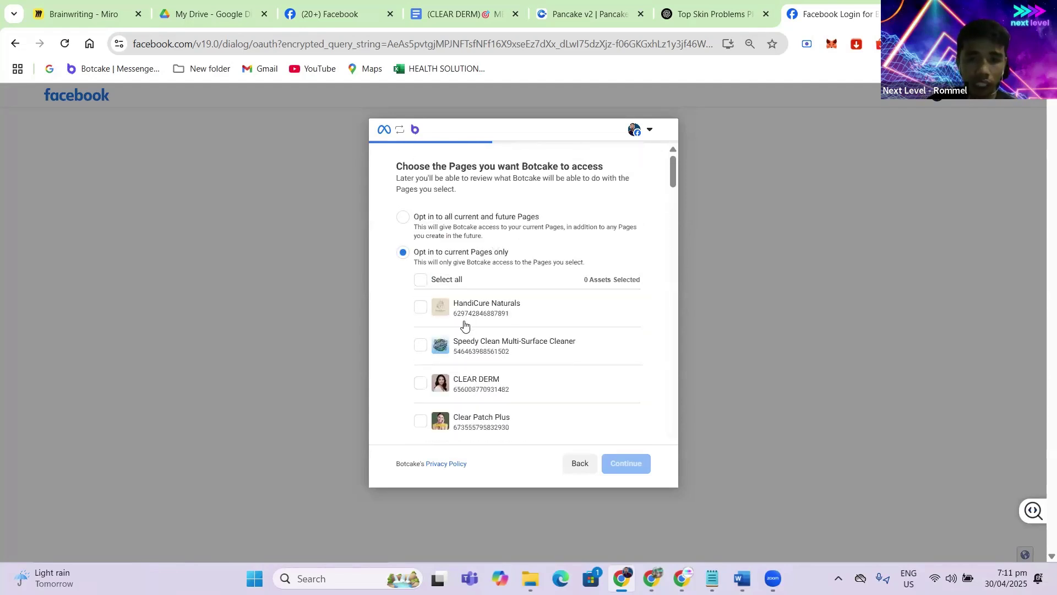
scroll(429, 308, down, 2)
click(421, 247)
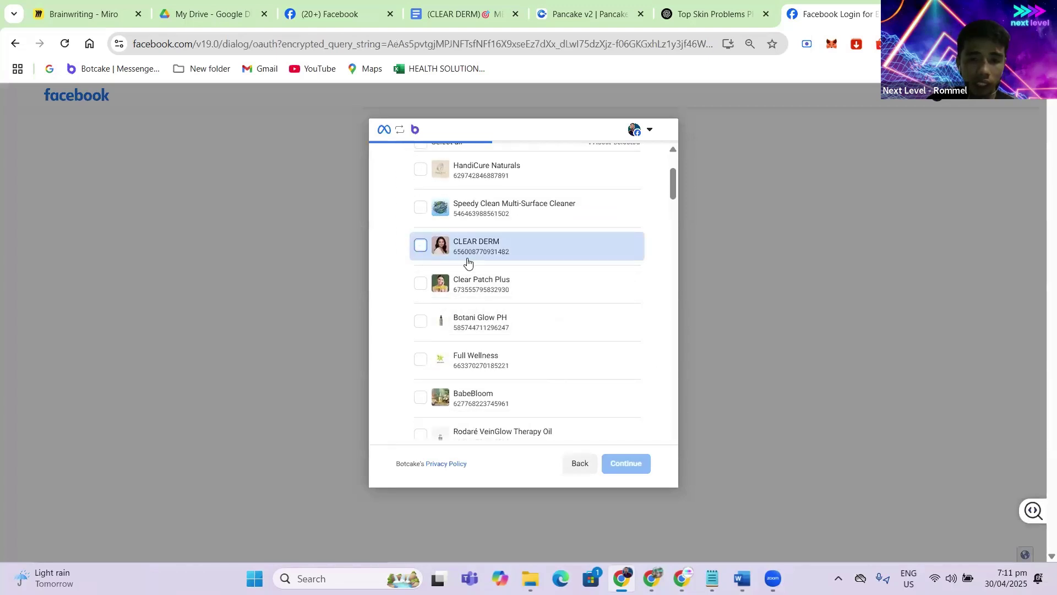
scroll(477, 268, up, 2)
click(628, 461)
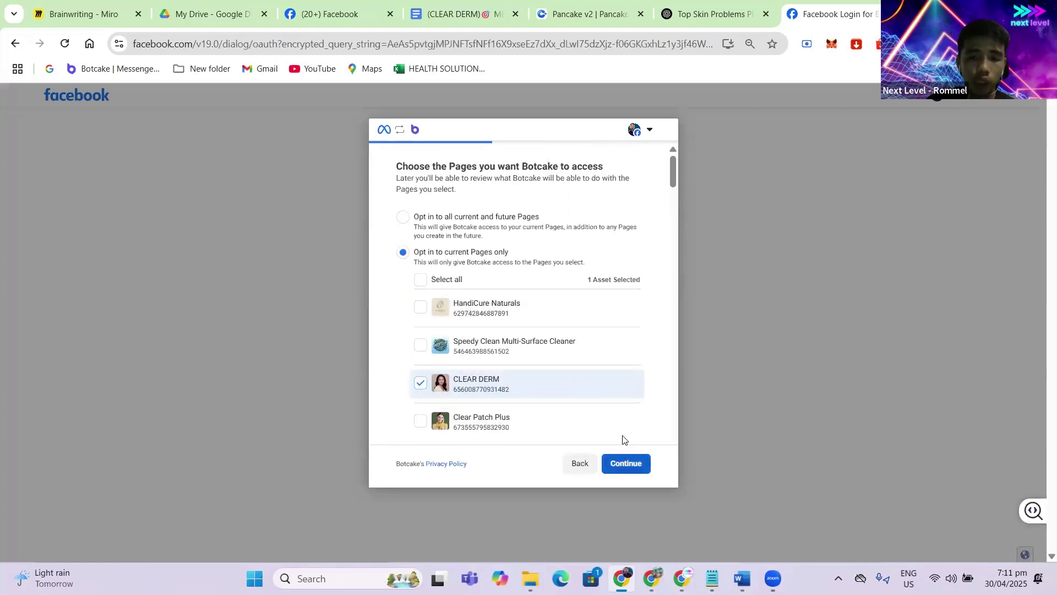
- Opt in to all current and future Businesses and Instagram accounts, and save the Botcake connection
click(447, 242)
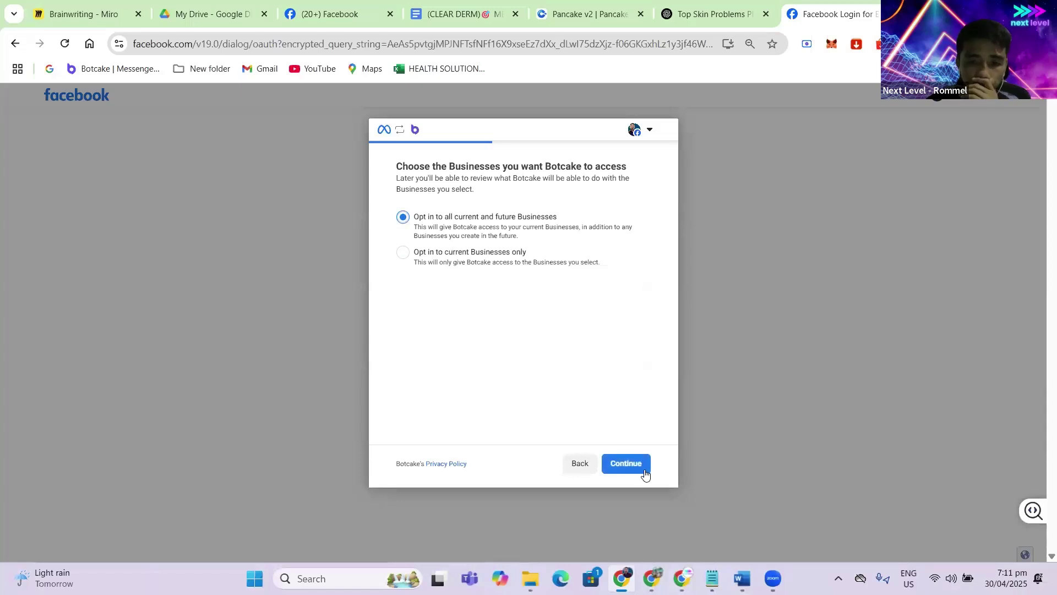
click(632, 465)
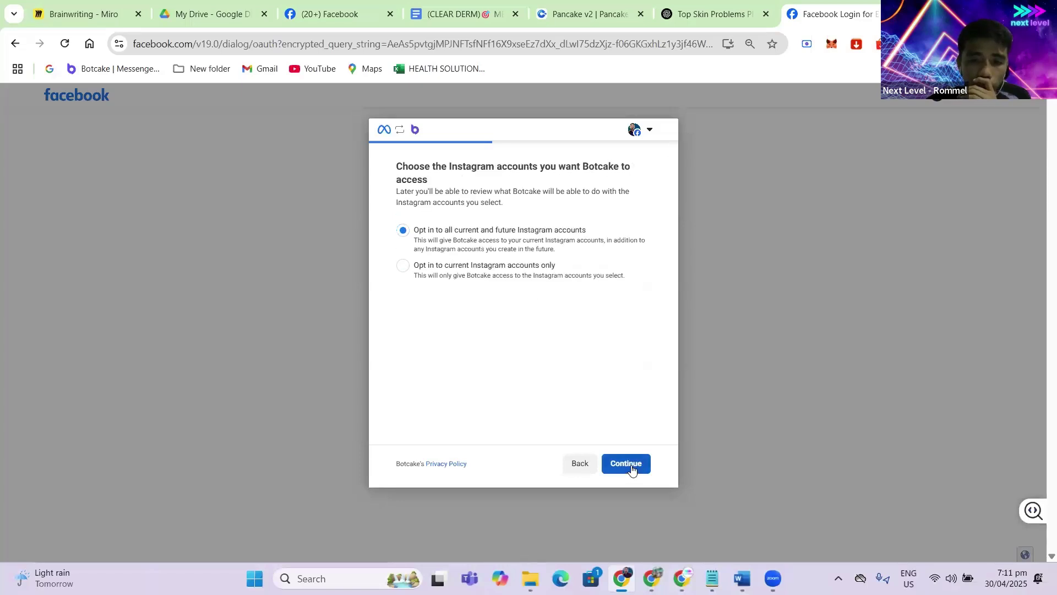
click(632, 468)
click(634, 466)
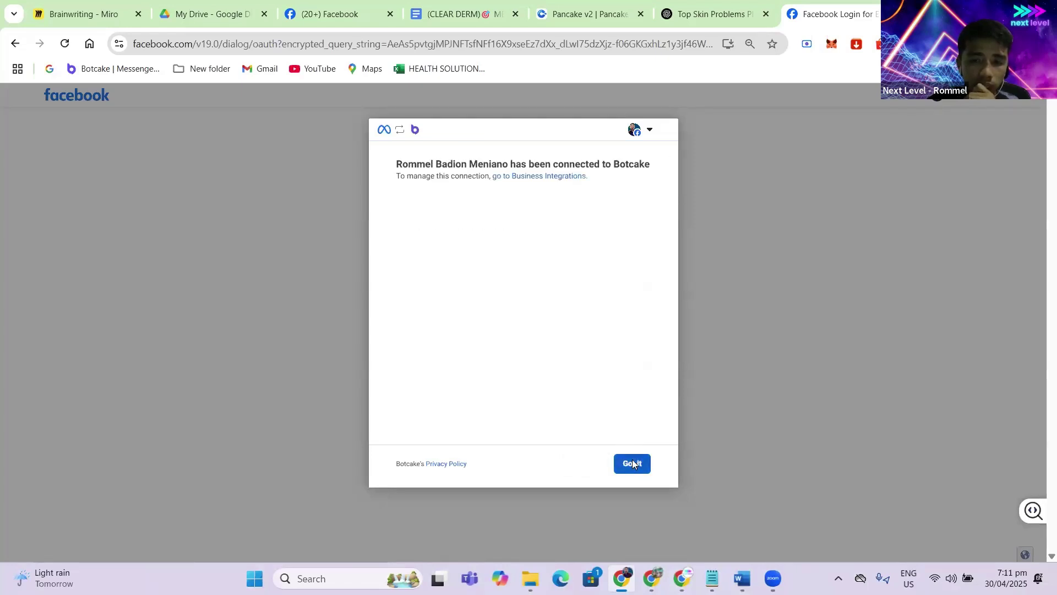
- Finish the Facebook connection and open the CLEAR DERM page from Botcake's pages list
click(632, 460)
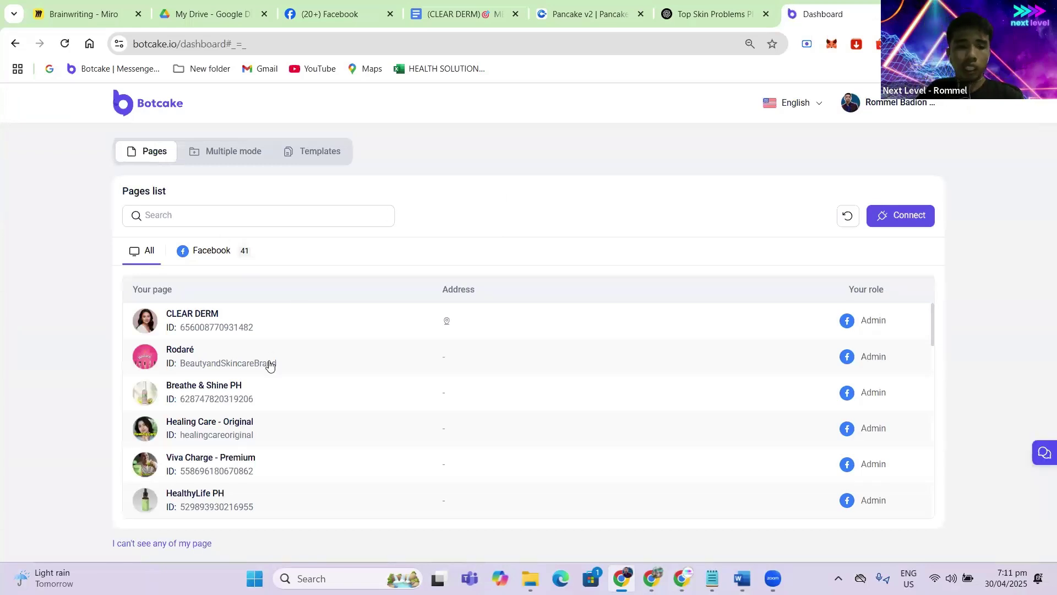
scroll(244, 442, down, 10)
scroll(247, 407, up, 10)
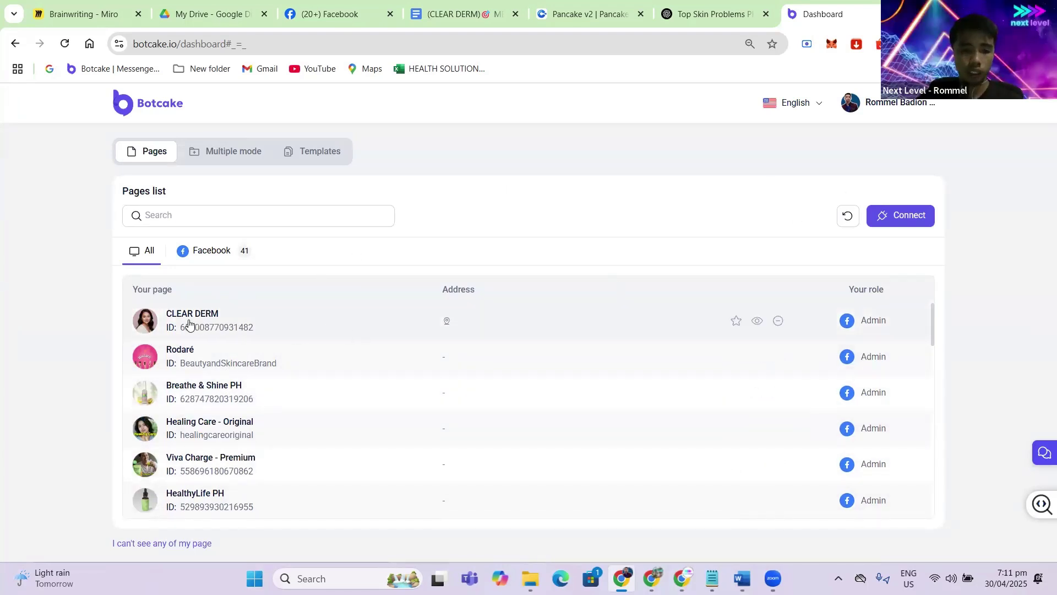
click(251, 321)
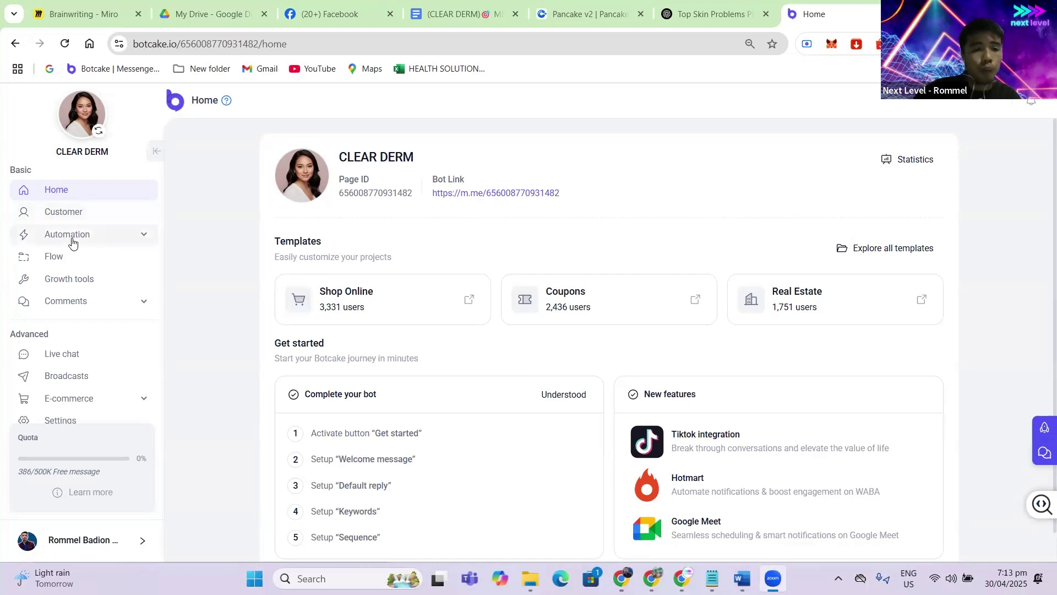
- Look through the automation tools and the other chatbot sections available for the CLEAR DERM page
click(135, 236)
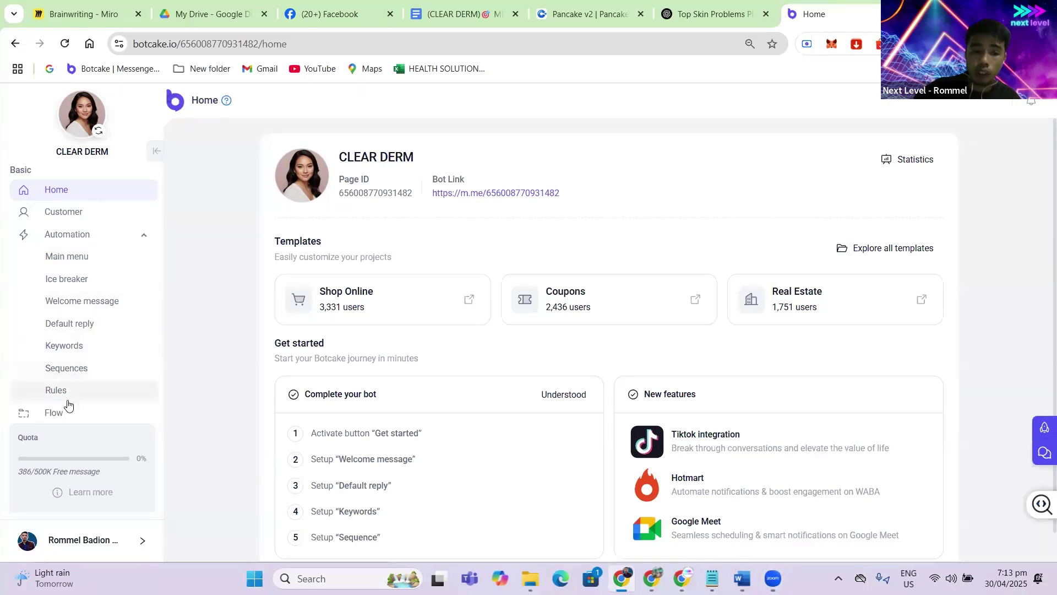
scroll(71, 361, down, 1)
scroll(85, 392, down, 1)
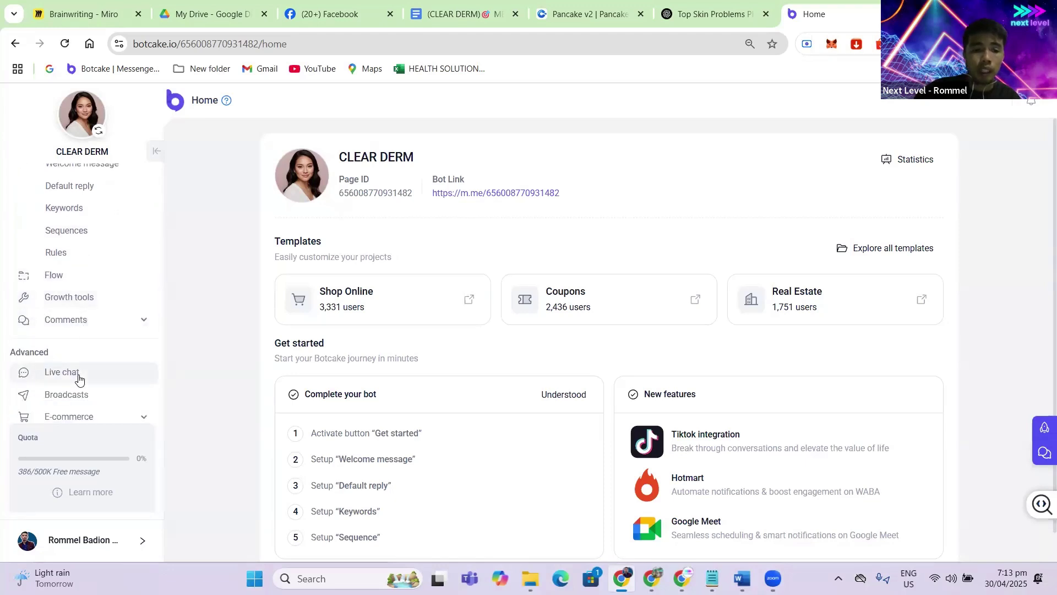
scroll(78, 372, down, 1)
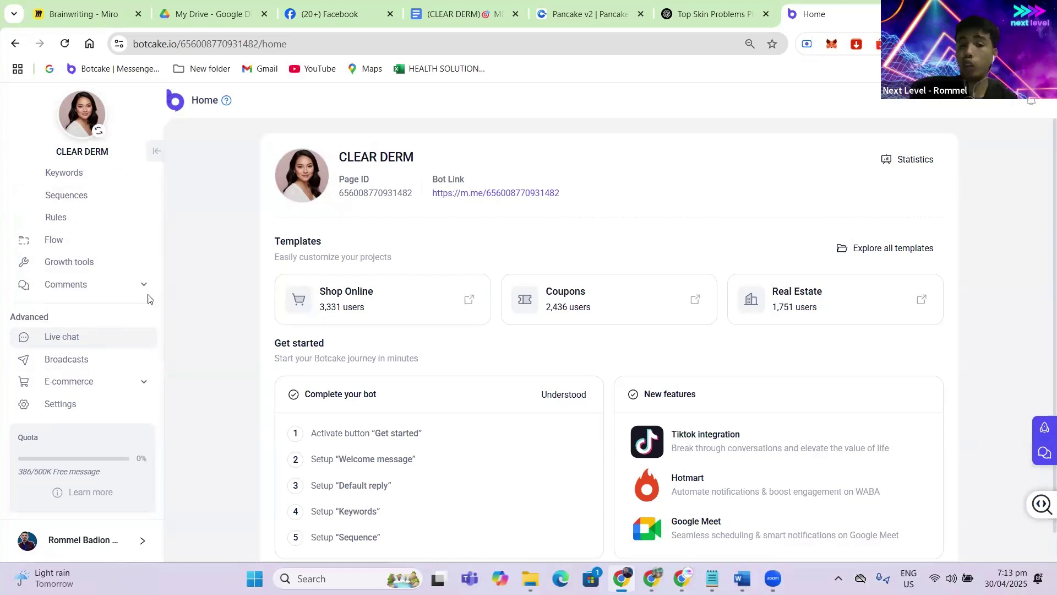
scroll(88, 253, up, 3)
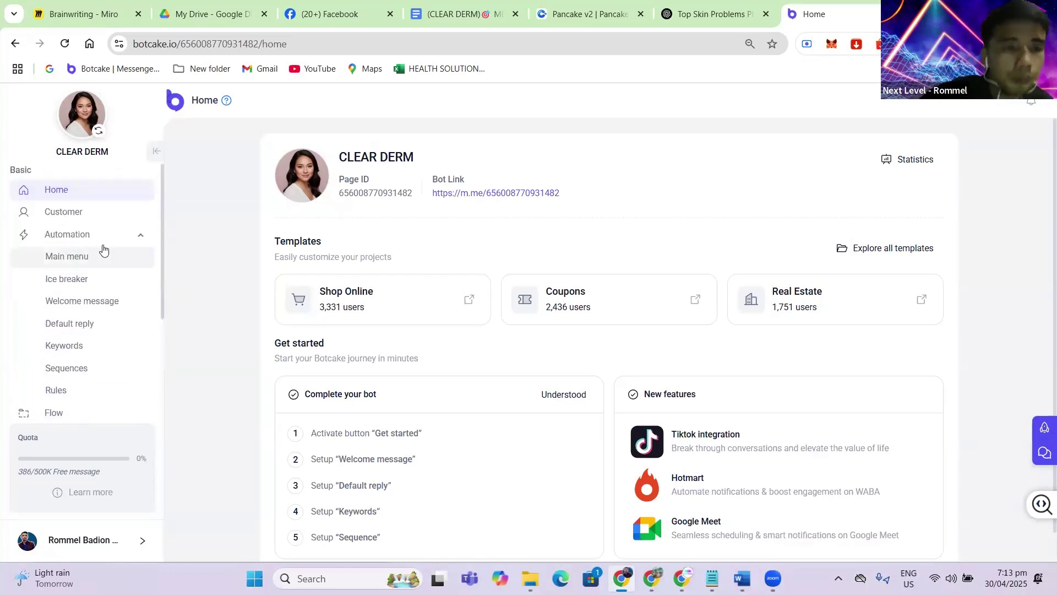
scroll(130, 223, down, 3)
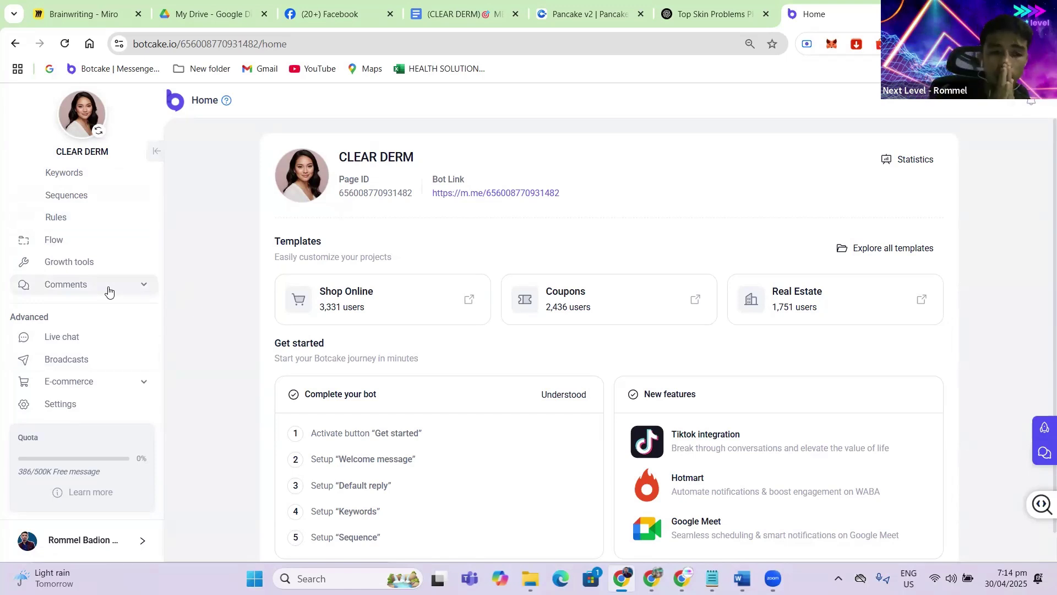
- Open the page's message flows and create a new flow named WELCOME MESSAGE
click(53, 241)
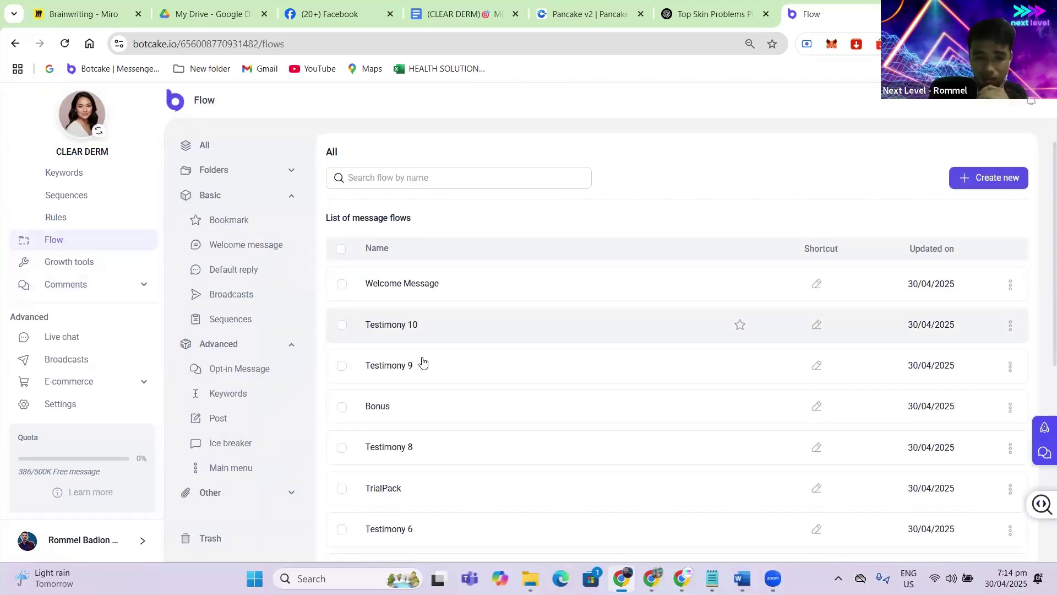
scroll(440, 352, down, 3)
scroll(446, 341, up, 3)
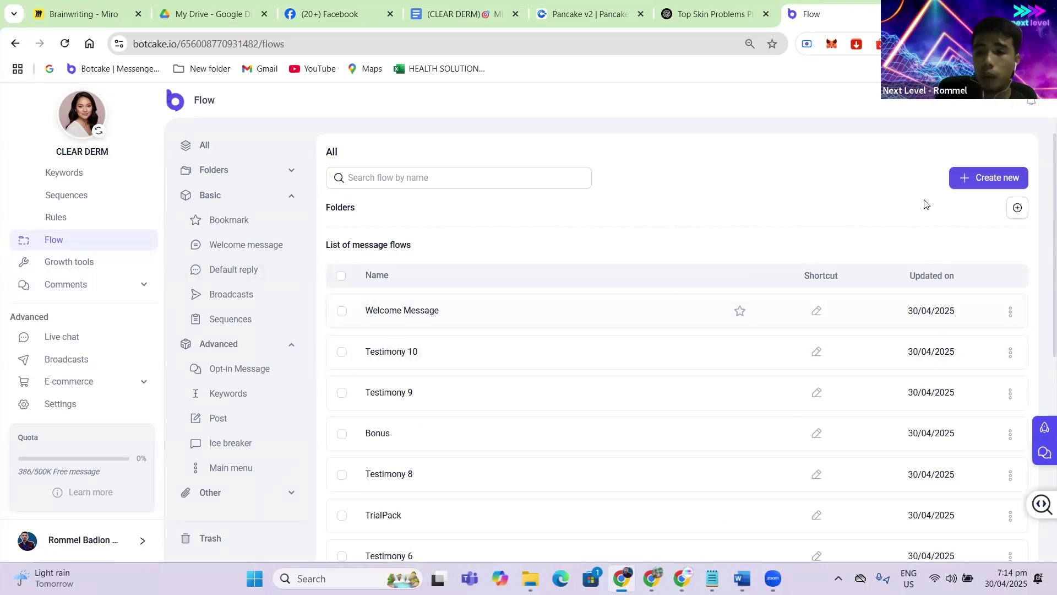
click(986, 182)
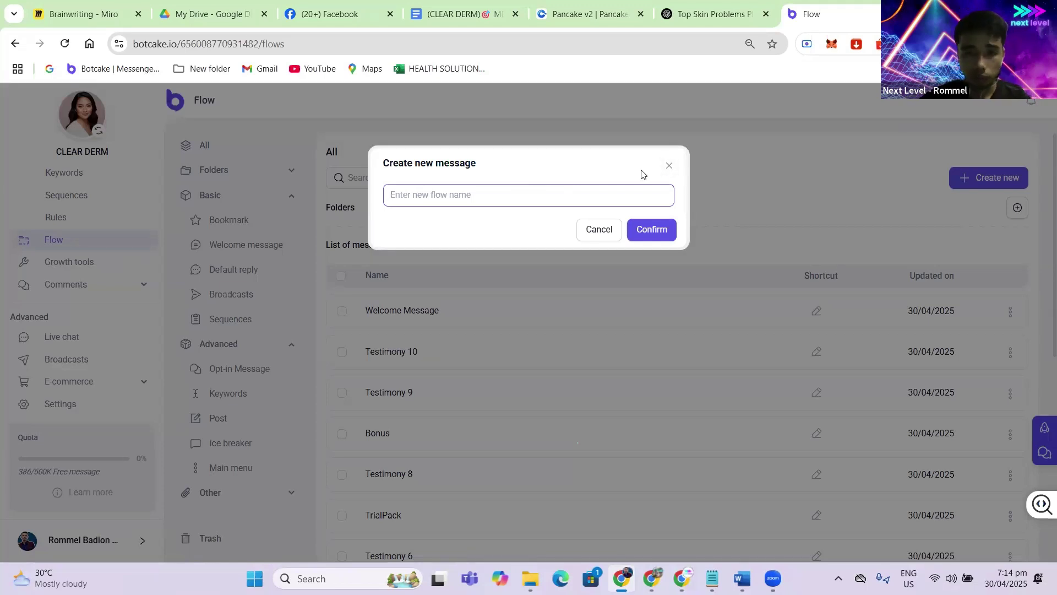
text(WE)
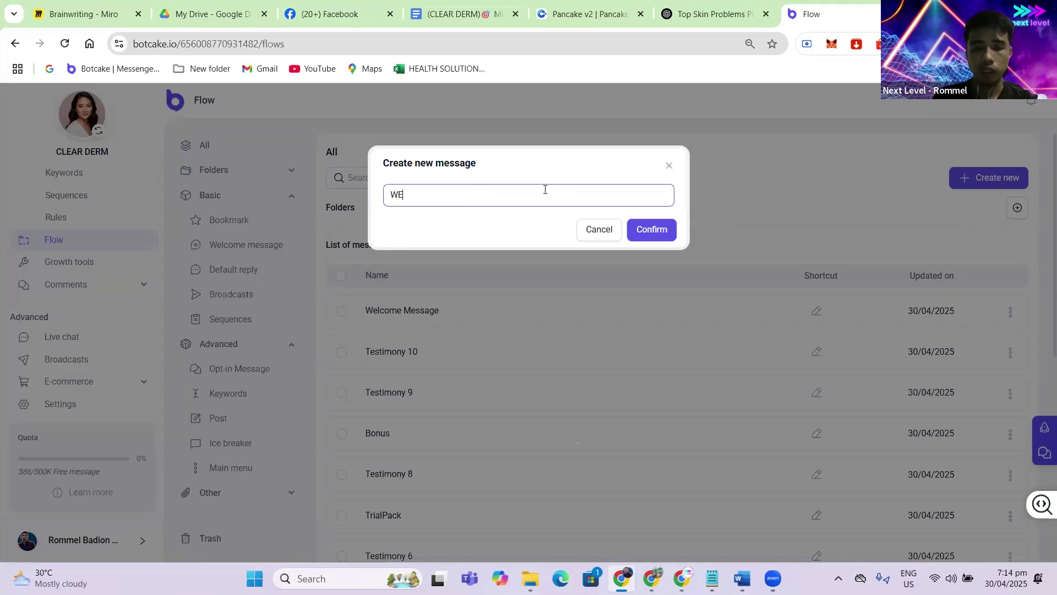
text(LCOME )
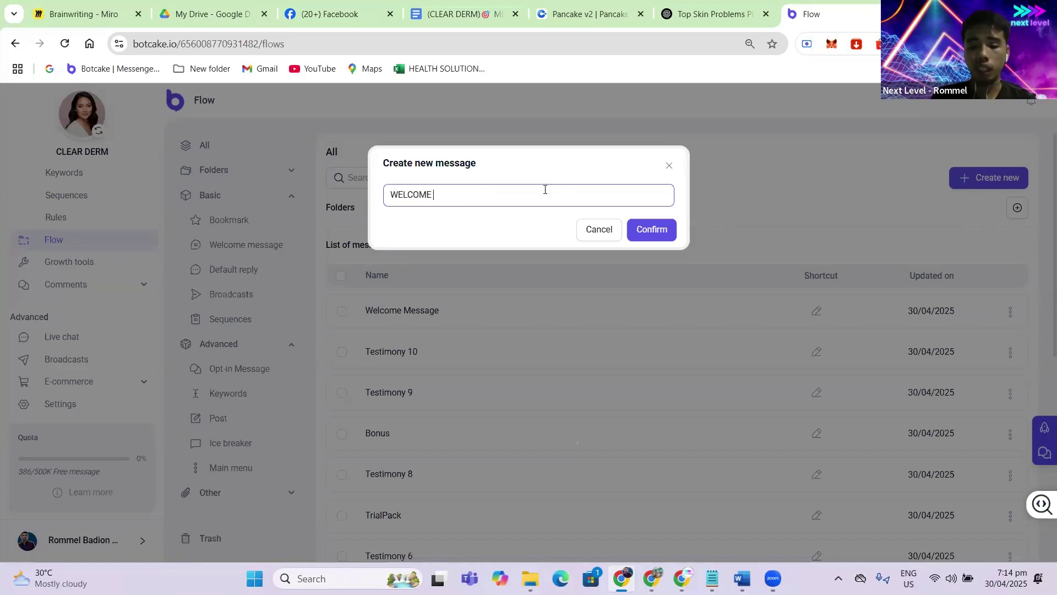
text(MESSAGE)
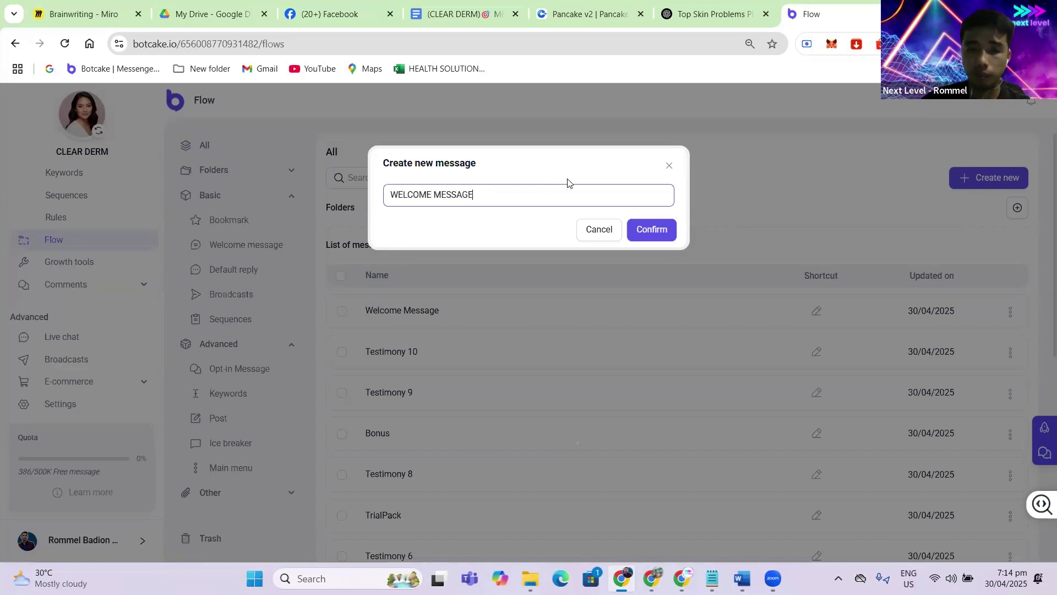
click(651, 231)
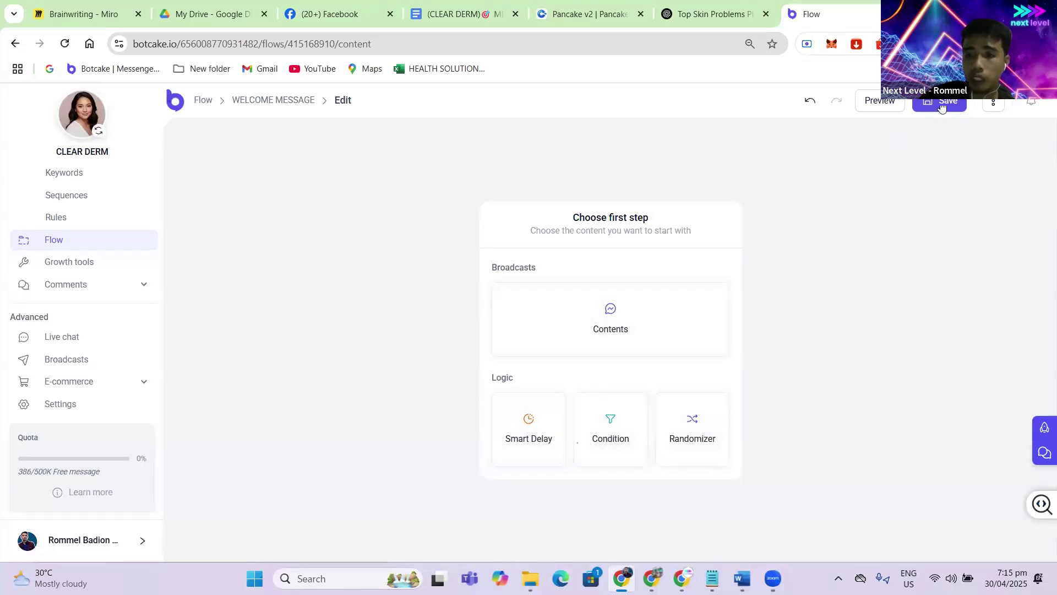
- Start the flow with a Contents step whose text message reads "Hello" followed by the First name system field
click(601, 325)
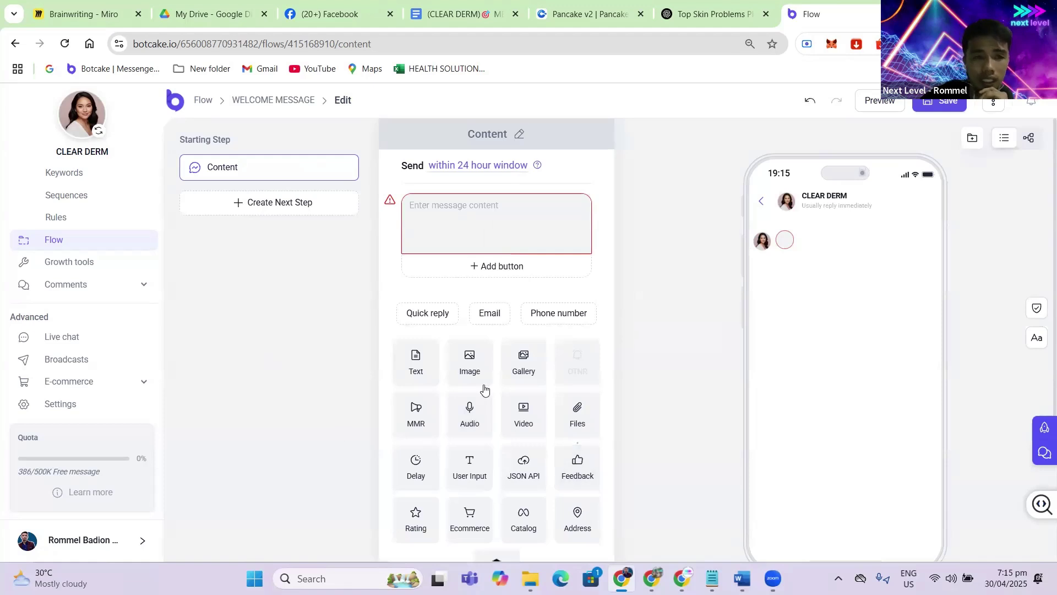
click(469, 230)
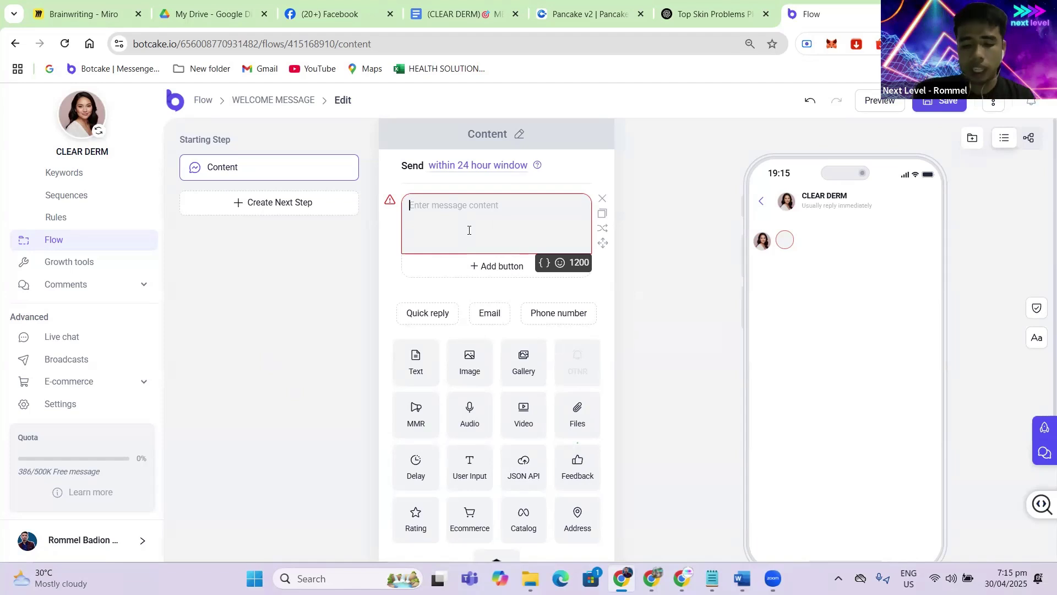
text(h)
key(BackSpace)
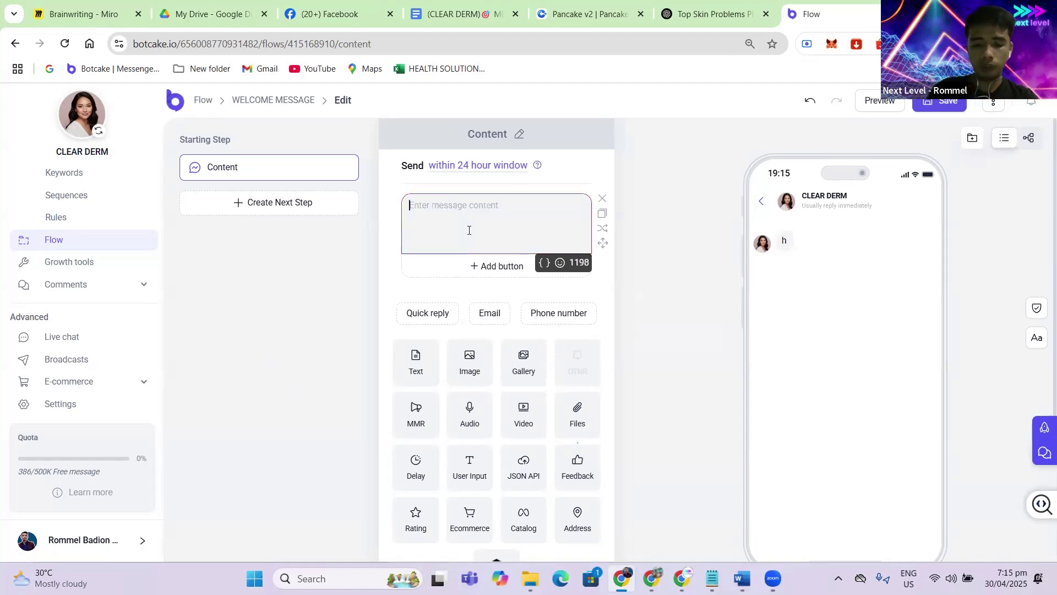
text(Hello)
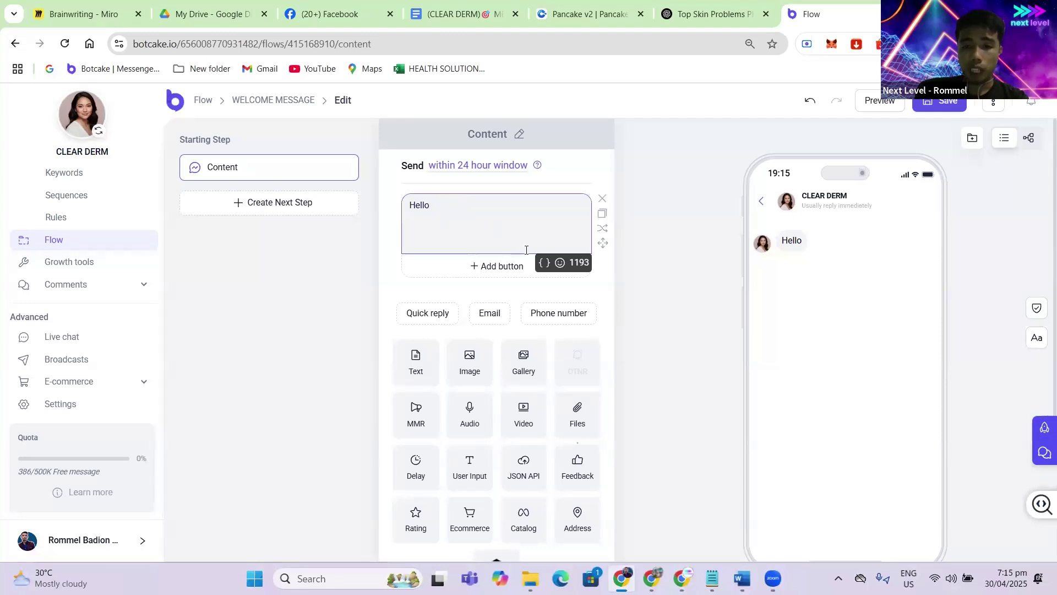
click(543, 263)
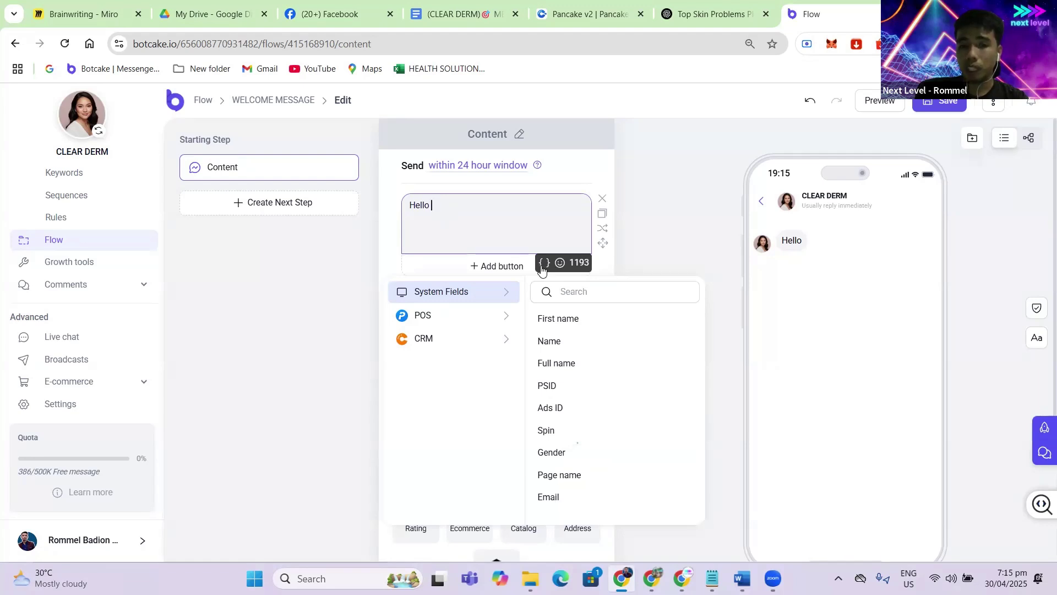
click(557, 319)
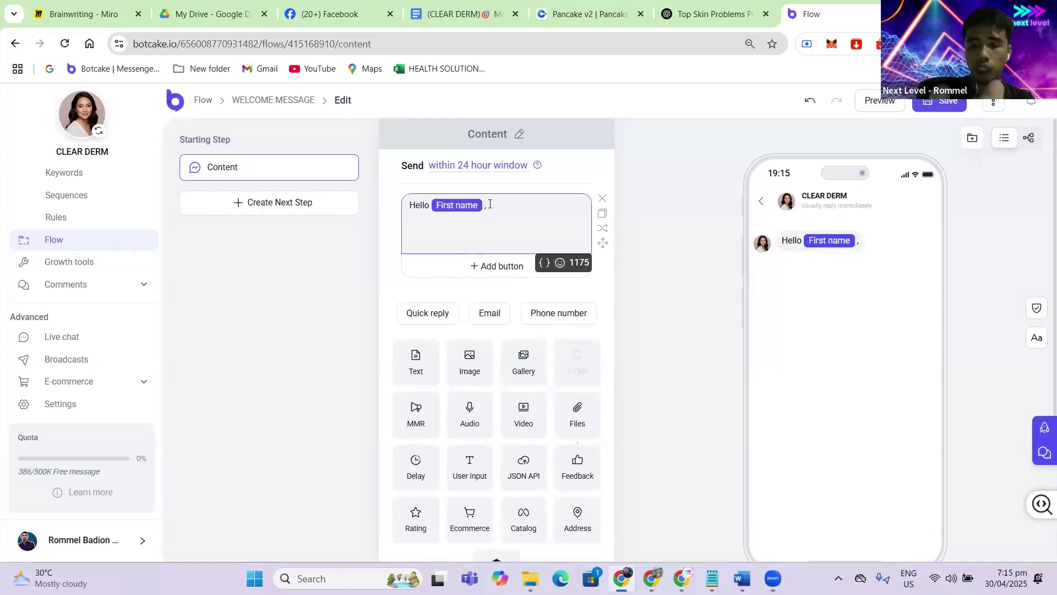
- Complete the greeting after the First name field with ", welcome dito official page."
text(,)
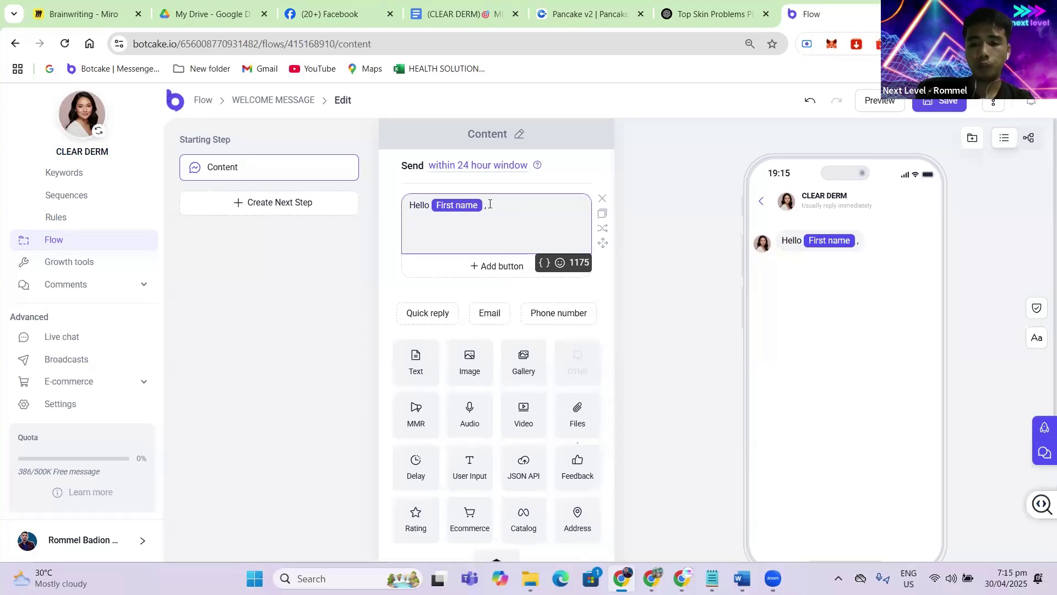
text( welcom)
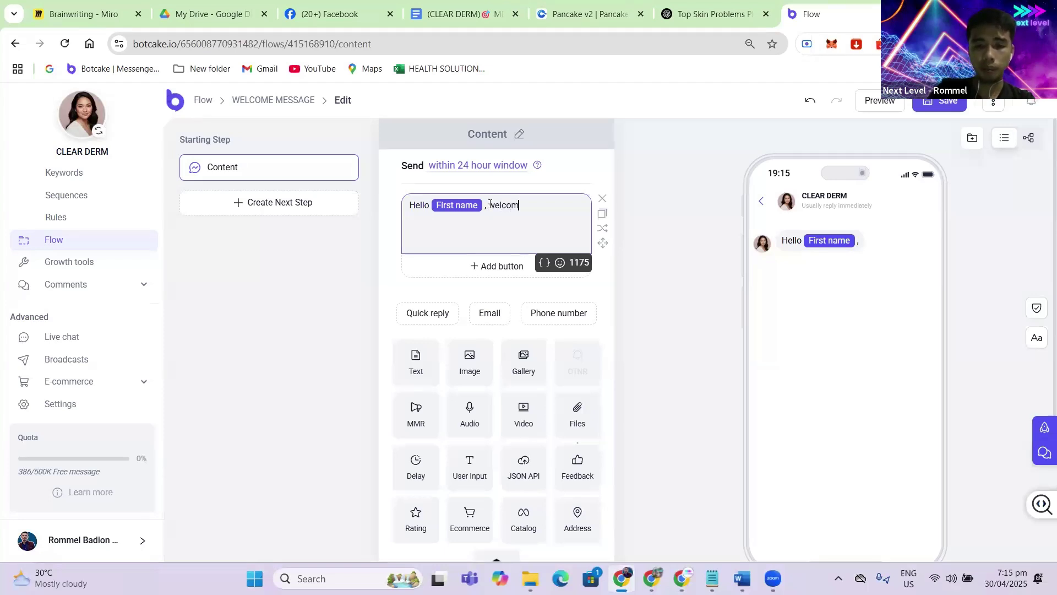
text(e dito o)
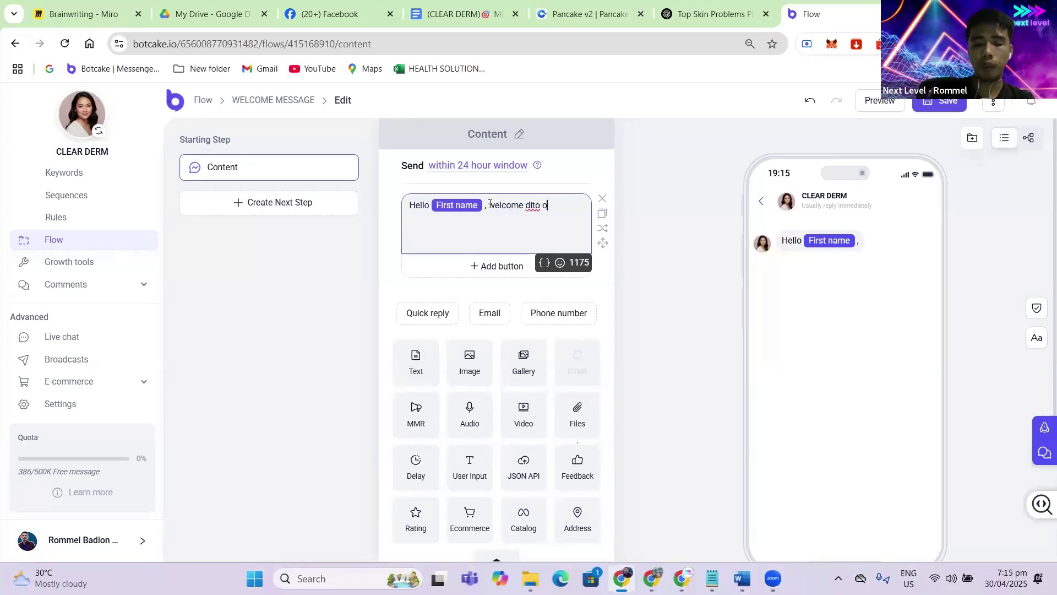
text(fficial)
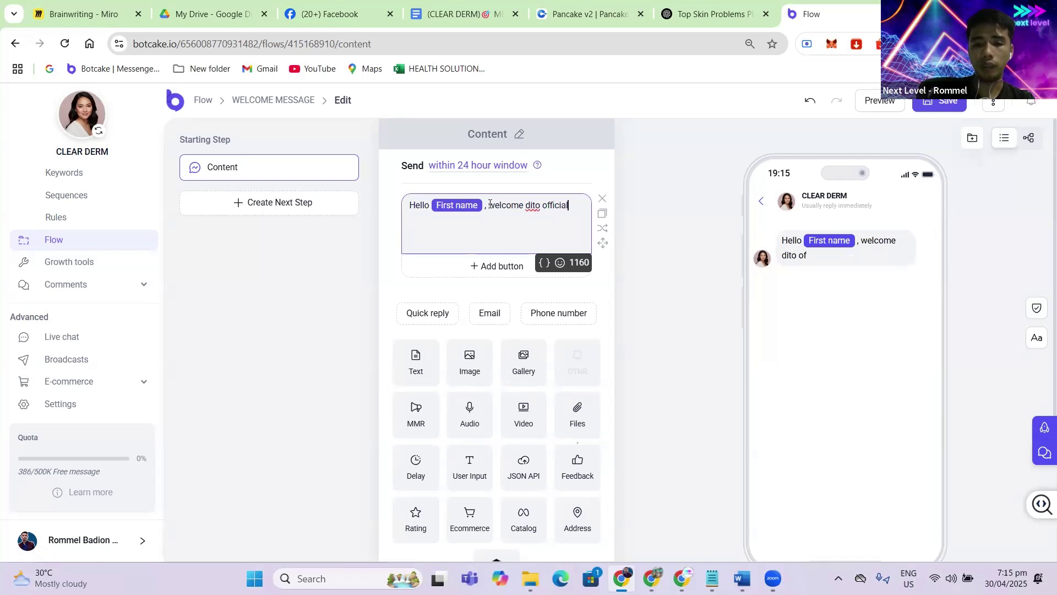
text( page.)
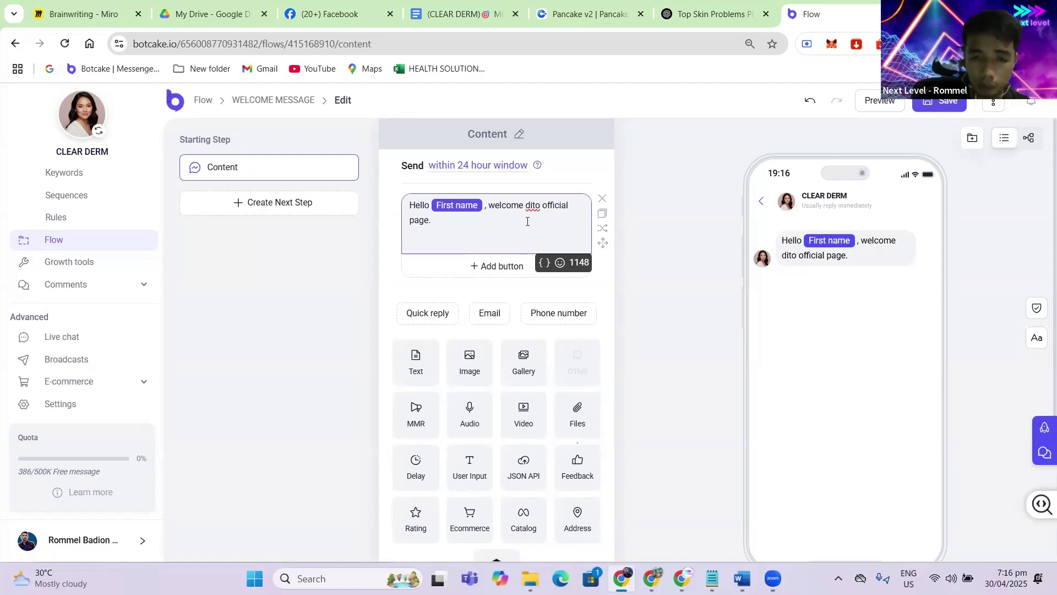
scroll(477, 245, down, 3)
scroll(444, 243, up, 3)
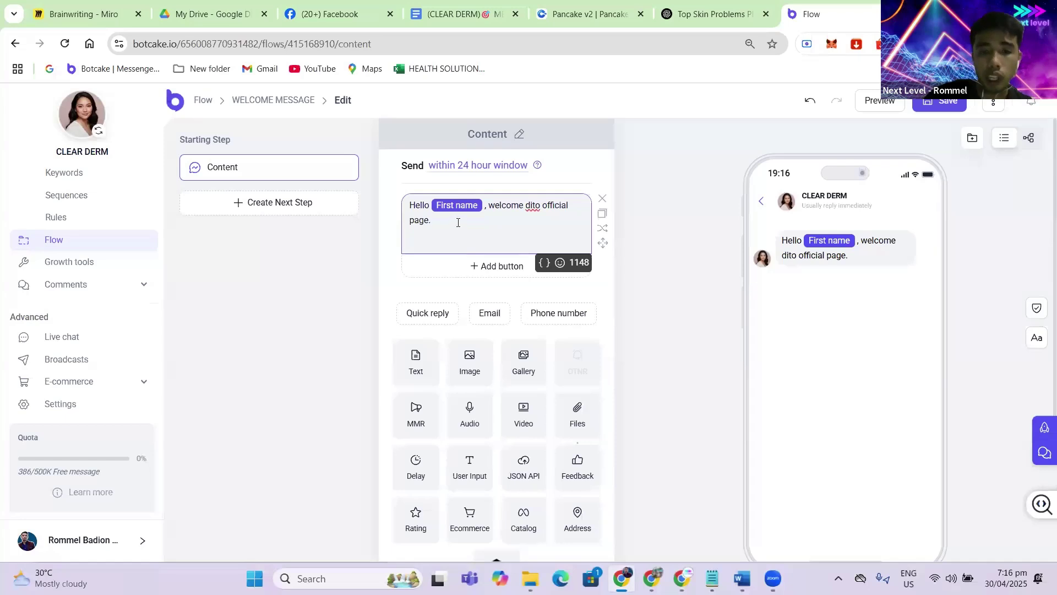
drag(425, 203, 465, 237)
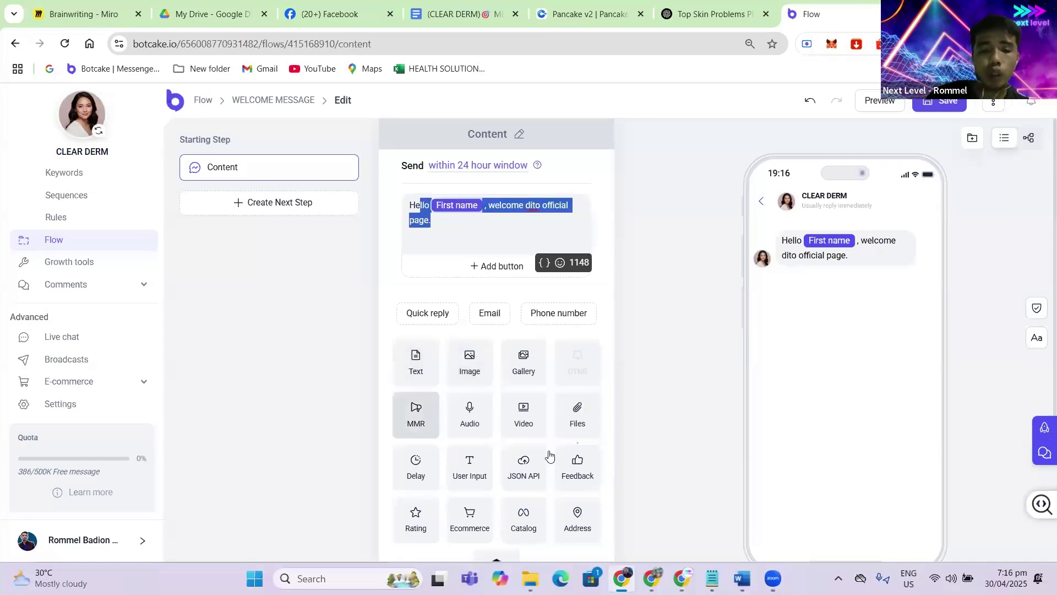
scroll(469, 413, down, 1)
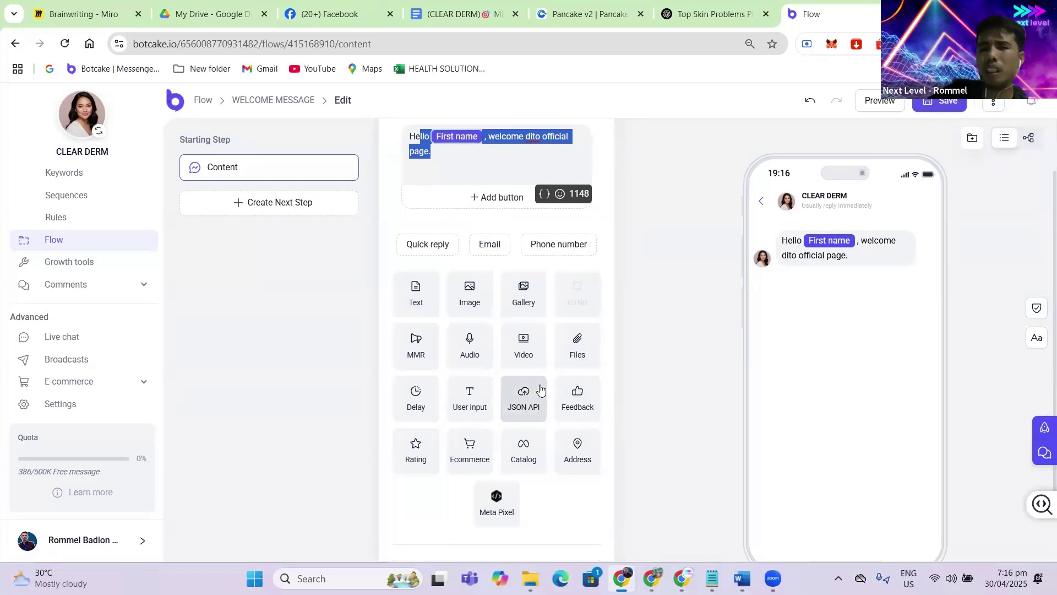
click(453, 156)
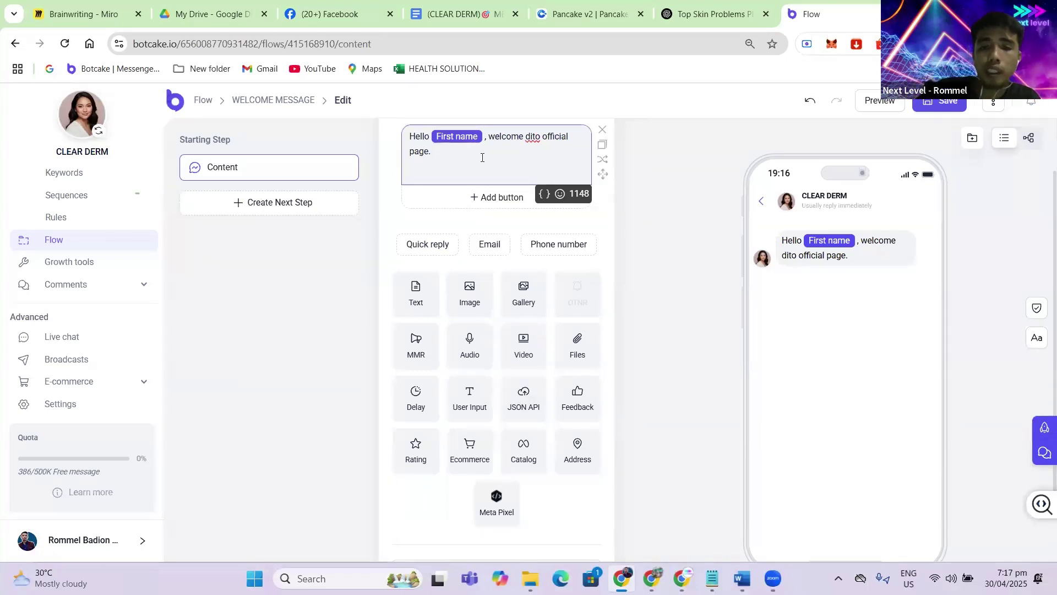
scroll(485, 195, up, 2)
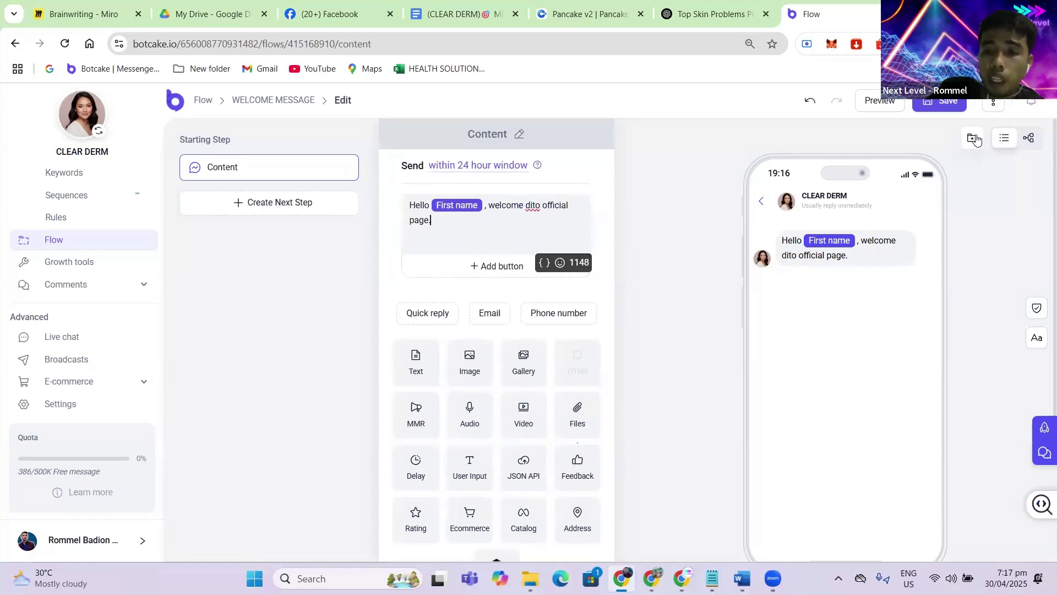
- Save the WELCOME MESSAGE flow and return to the list of message flows
click(941, 105)
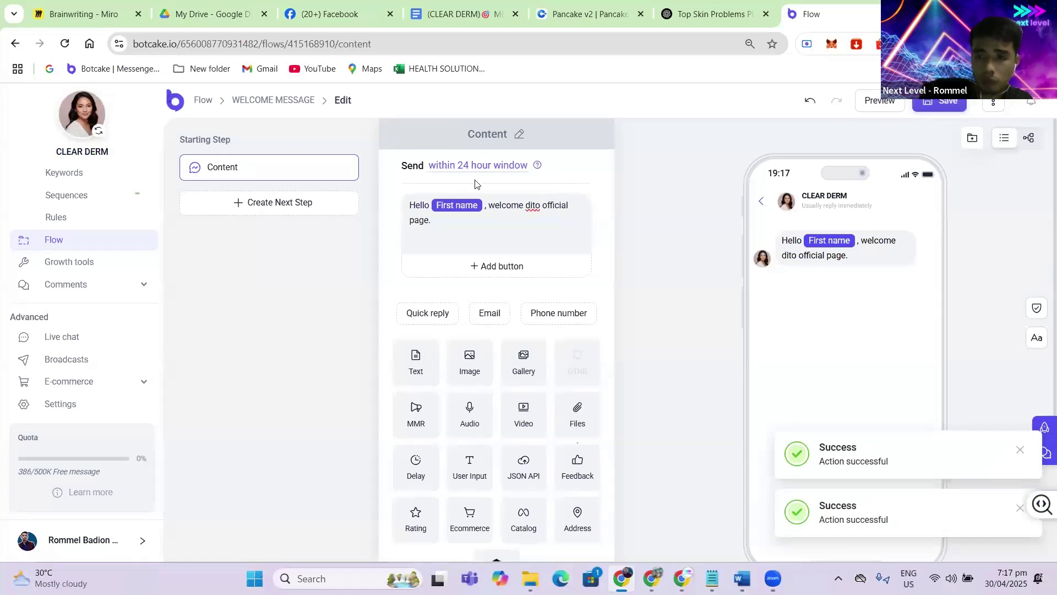
click(271, 100)
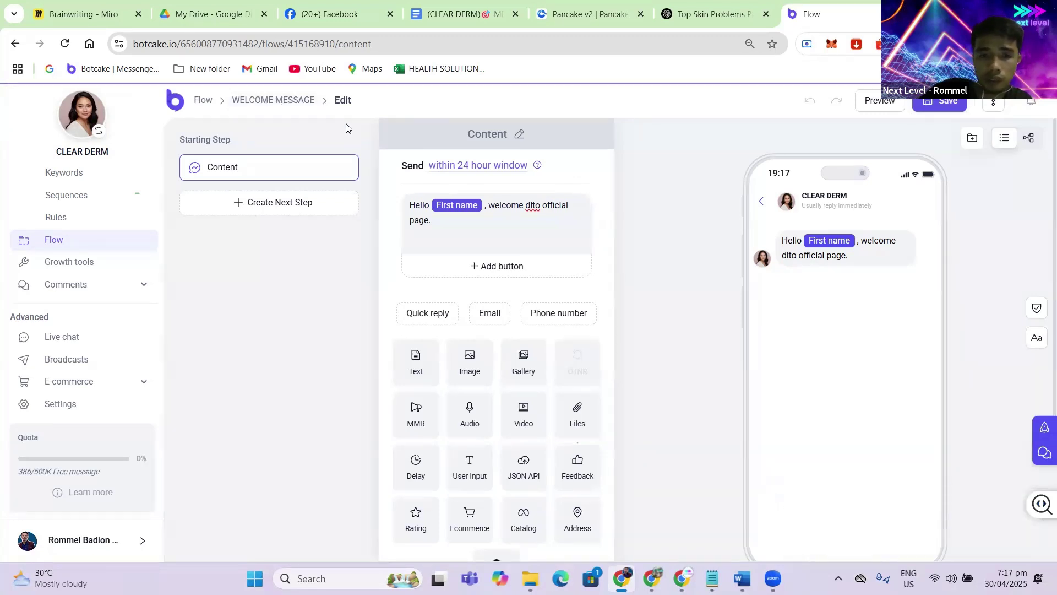
click(203, 104)
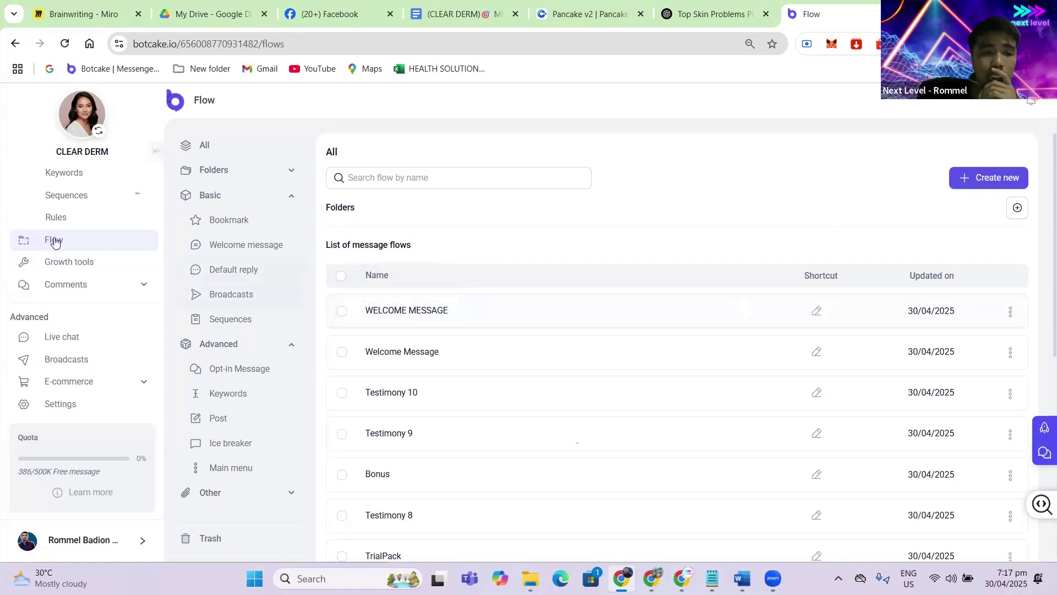
scroll(77, 239, up, 2)
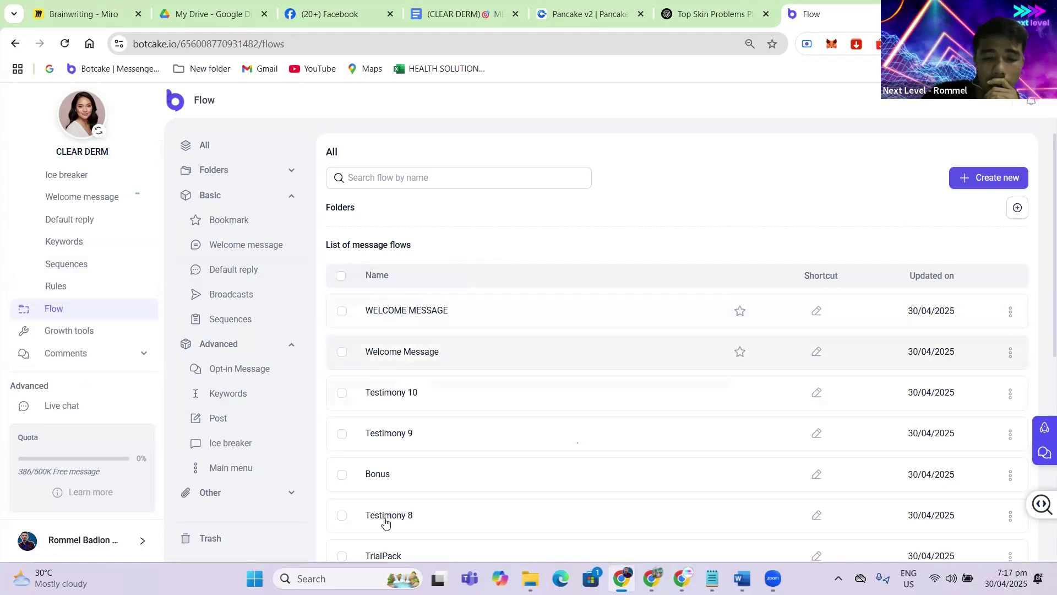
- Open the page's automated welcome message and bring up its content in the editor
scroll(392, 342, down, 2)
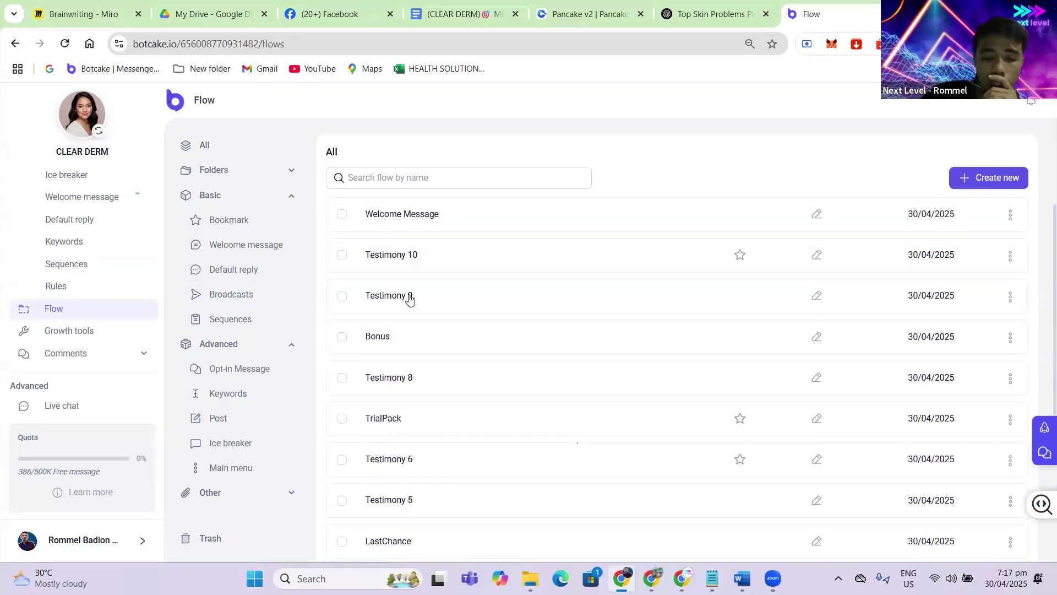
scroll(410, 298, up, 2)
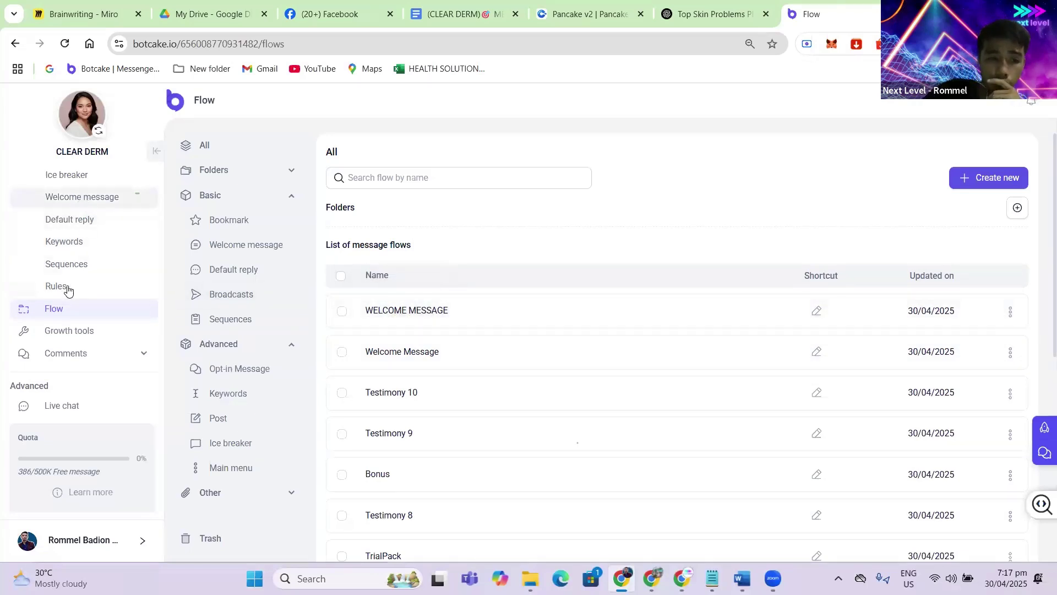
scroll(67, 270, up, 2)
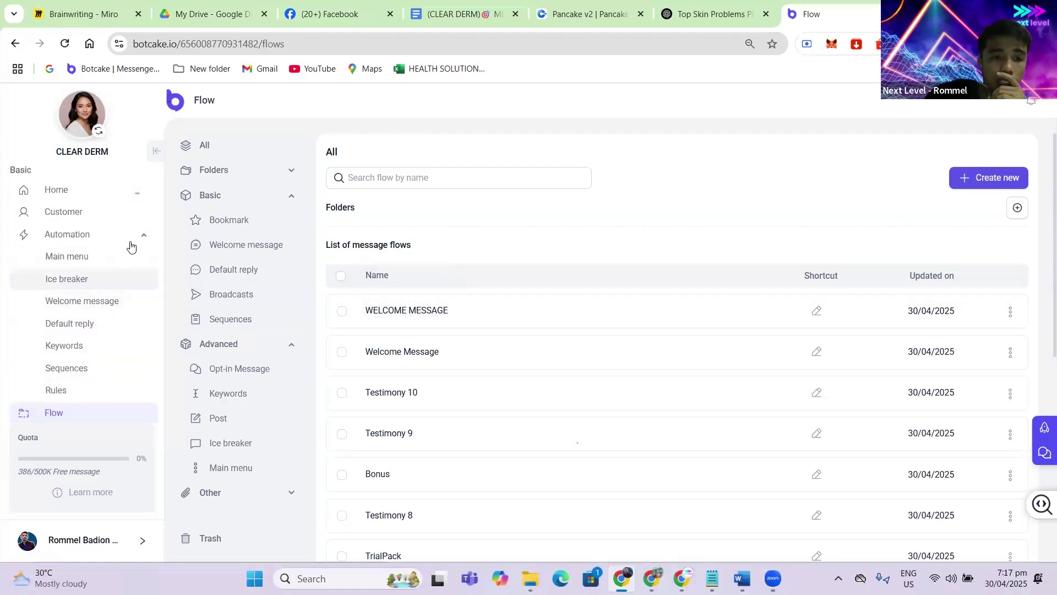
click(35, 240)
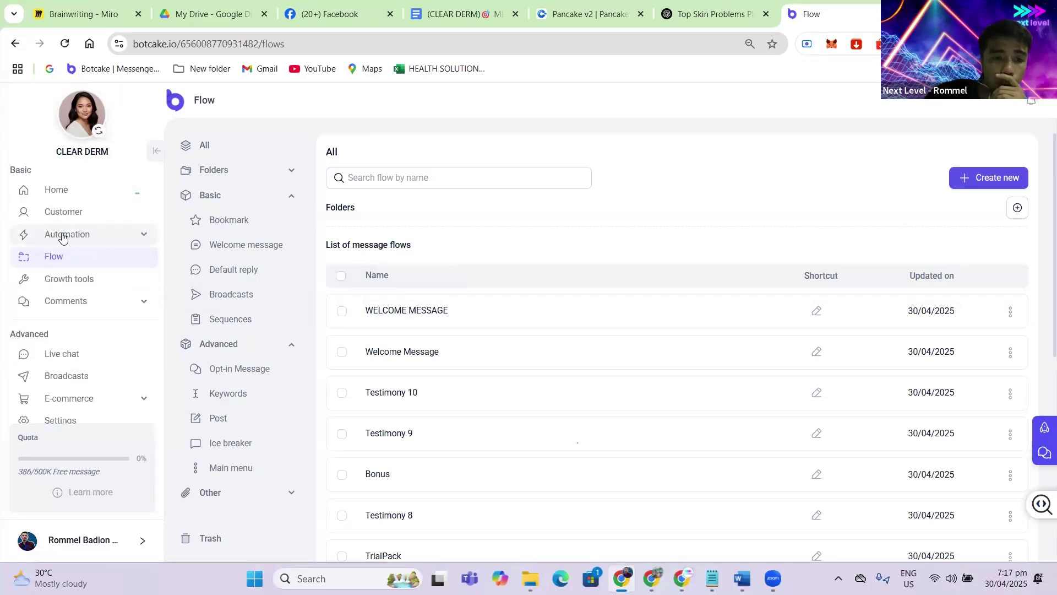
click(144, 237)
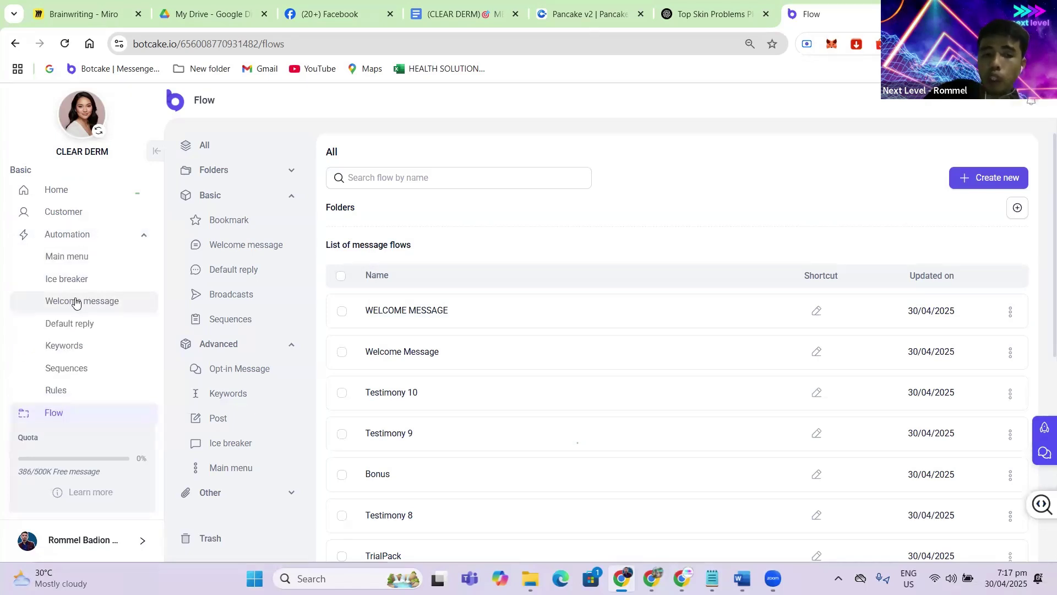
click(75, 303)
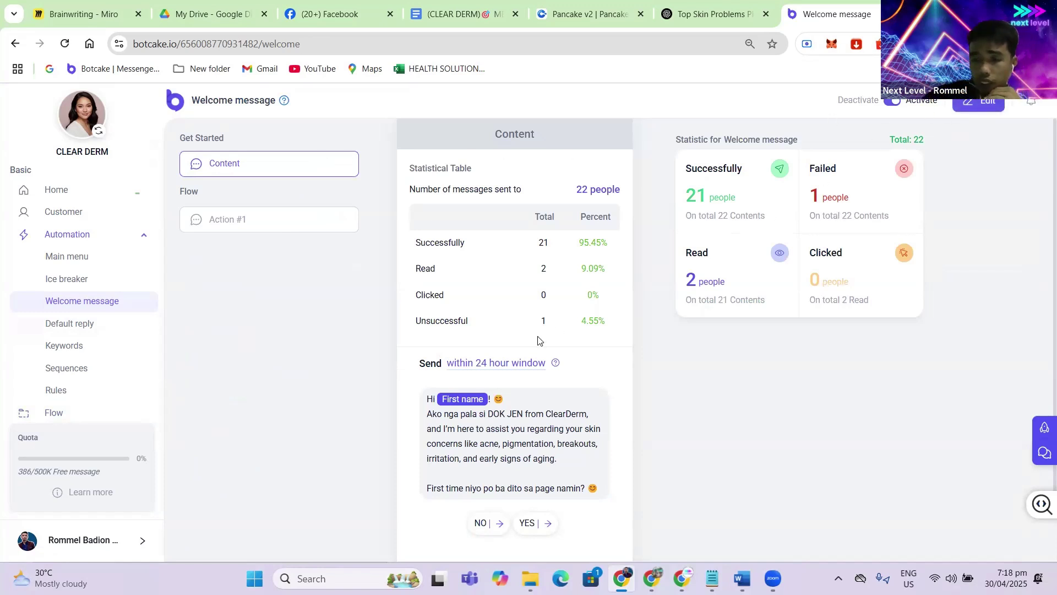
scroll(660, 338, down, 2)
scroll(660, 337, up, 2)
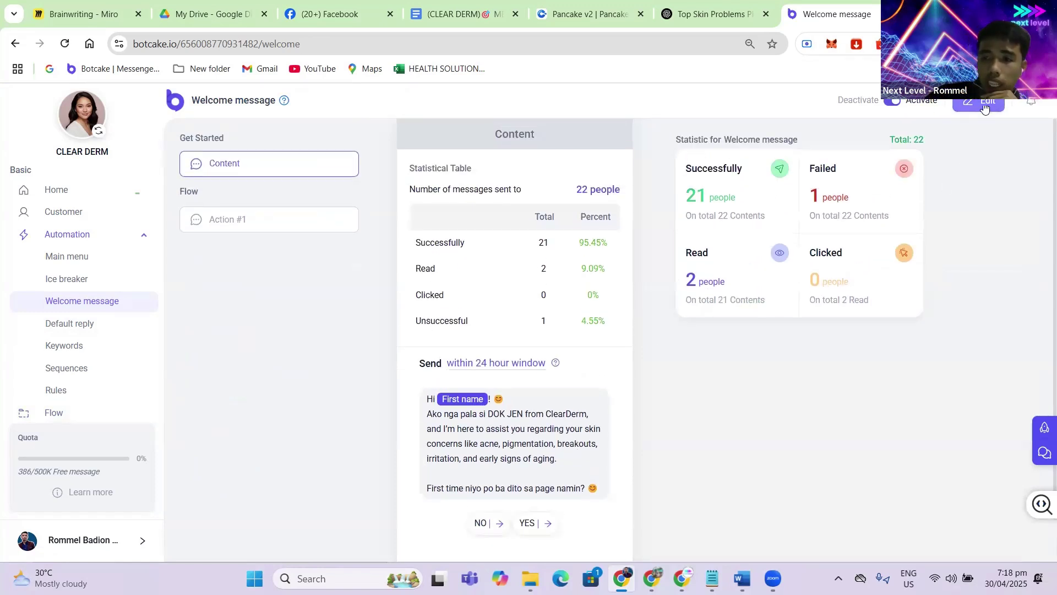
click(985, 106)
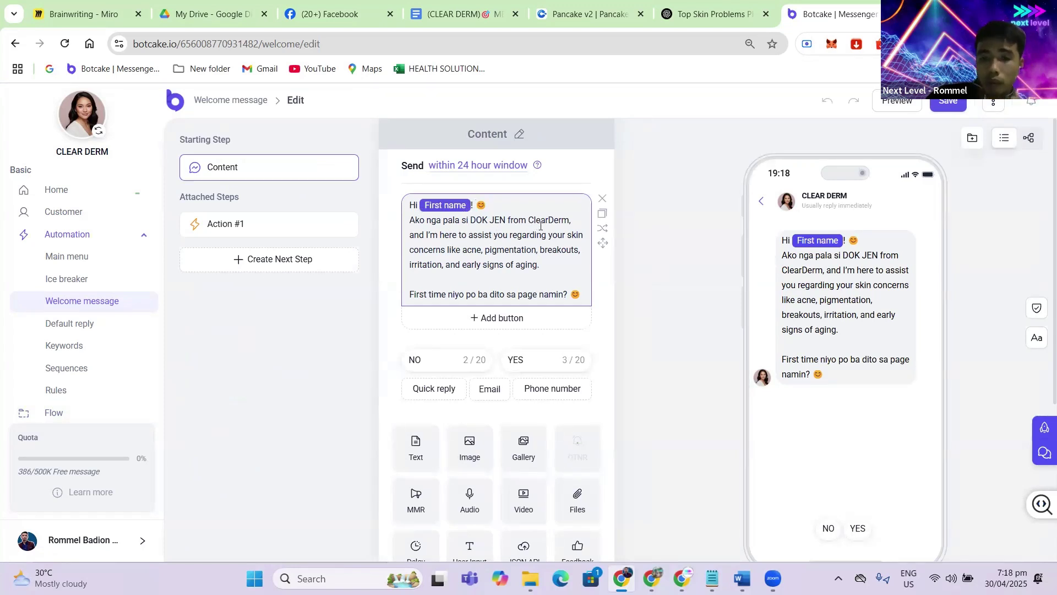
- Review the welcome message text, from the introduction after the First name greeting to the closing first-time visitor question
drag(469, 221, 495, 222)
click(479, 222)
click(508, 223)
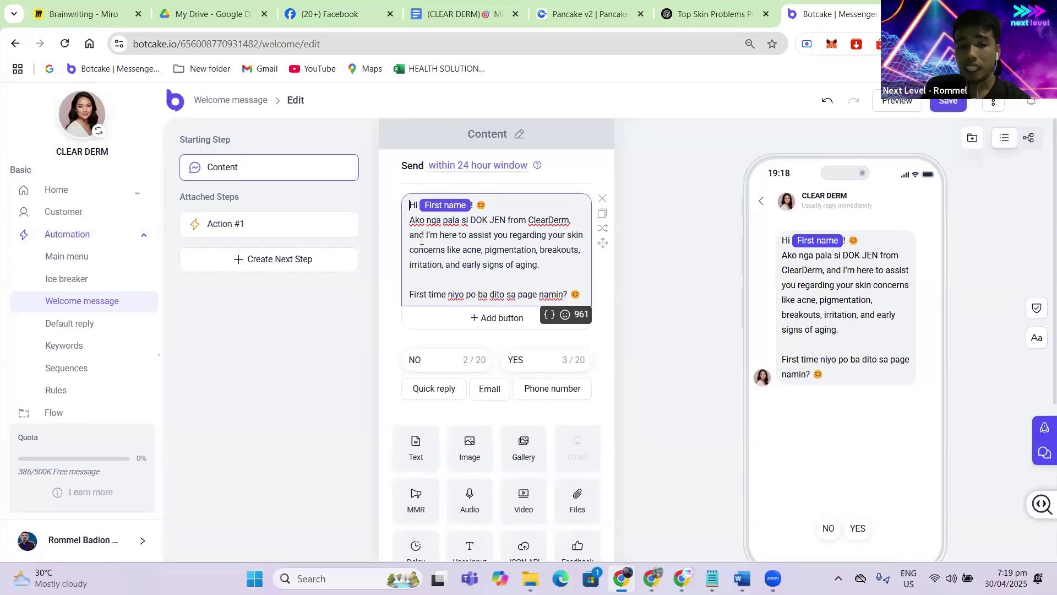
drag(421, 240, 445, 249)
click(556, 294)
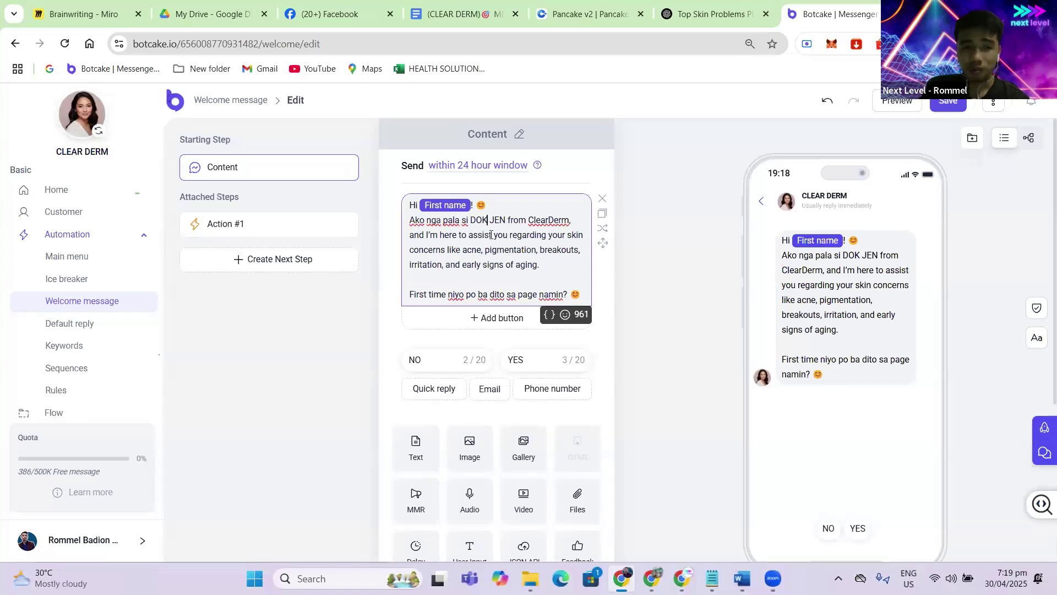
click(522, 284)
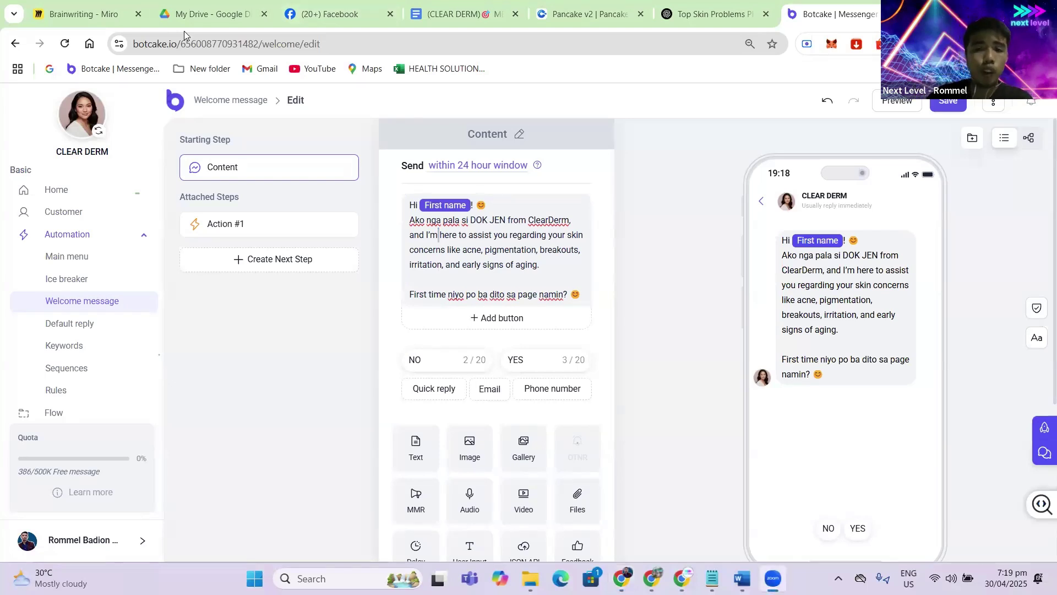
click(479, 252)
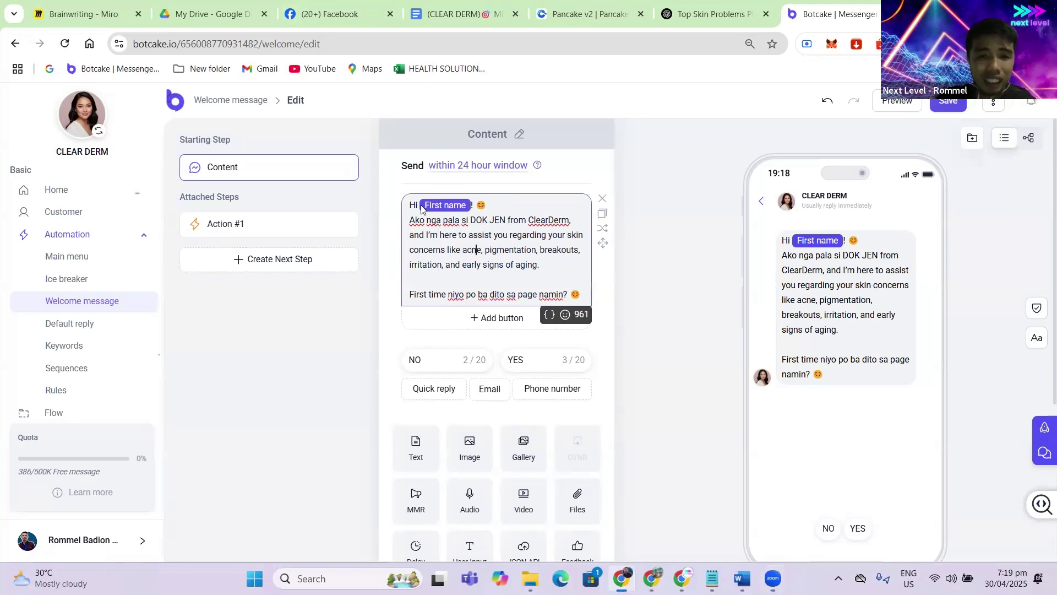
double_click(485, 262)
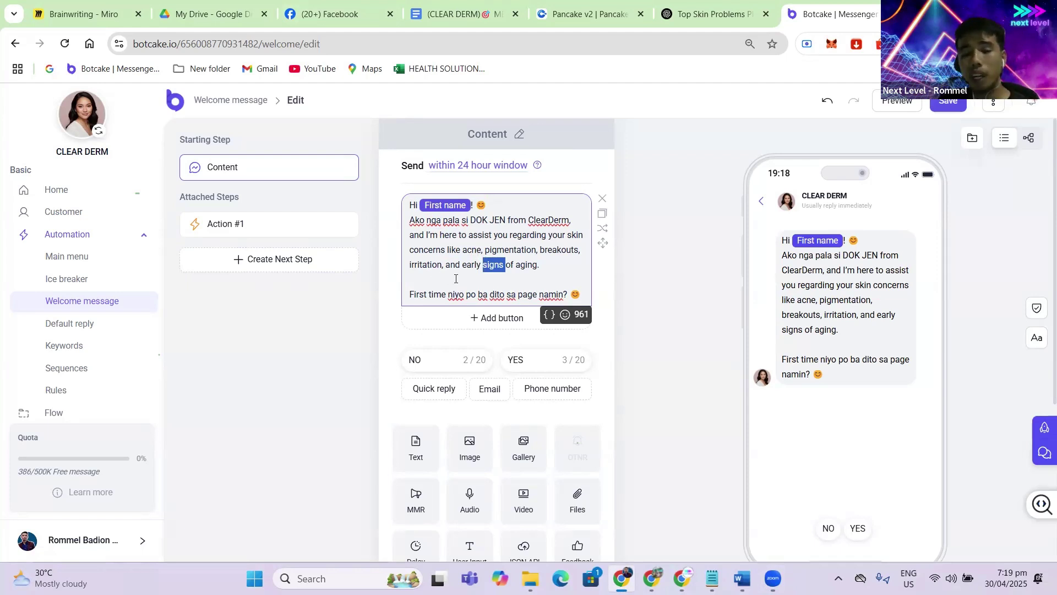
click(457, 236)
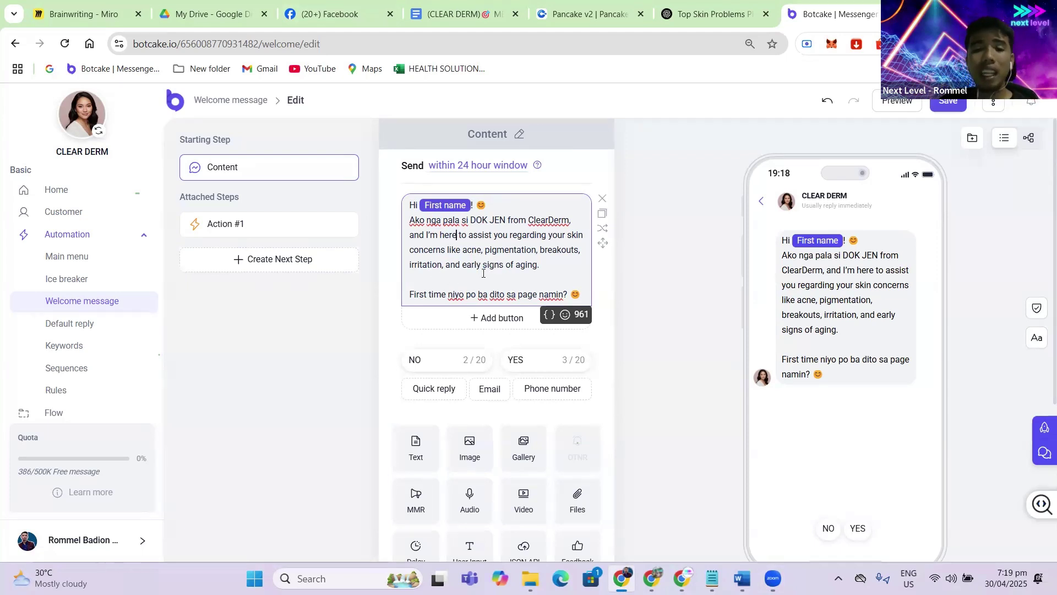
click(507, 292)
drag(414, 220, 567, 295)
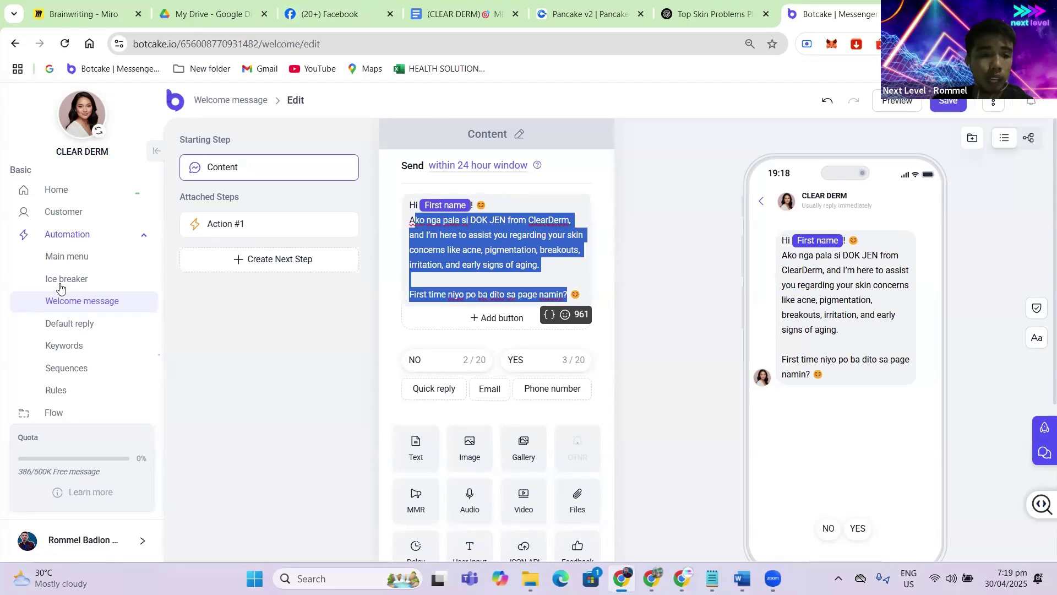
- Open the TESTIMONY SEQUENCE and examine its message timeline, from the immediate Intro to the final Testimony 10 message
click(76, 369)
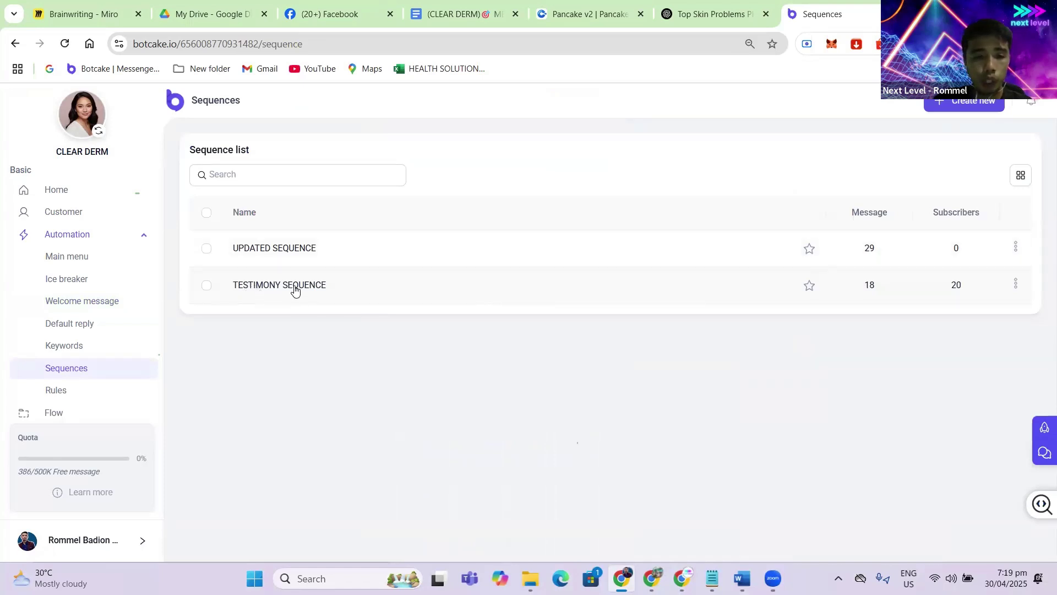
click(333, 288)
scroll(538, 256, down, 8)
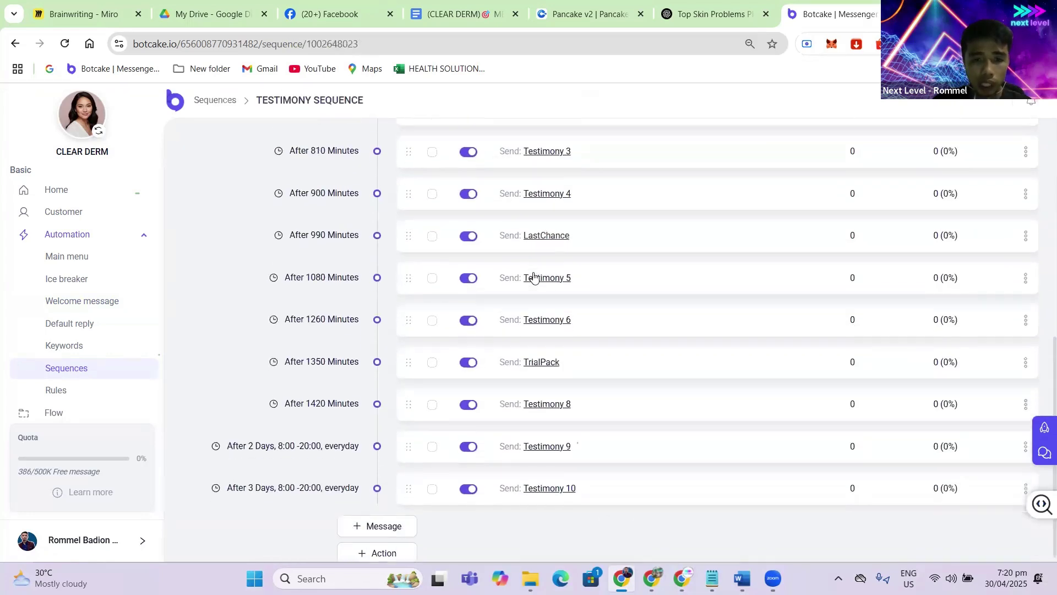
scroll(483, 208, up, 7)
scroll(458, 222, up, 1)
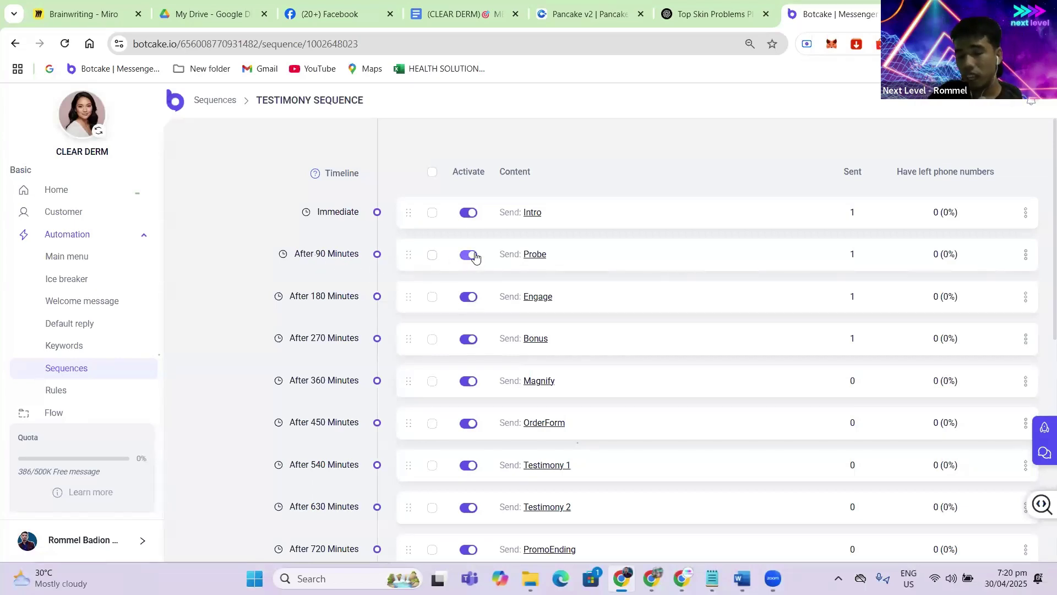
scroll(343, 318, down, 1)
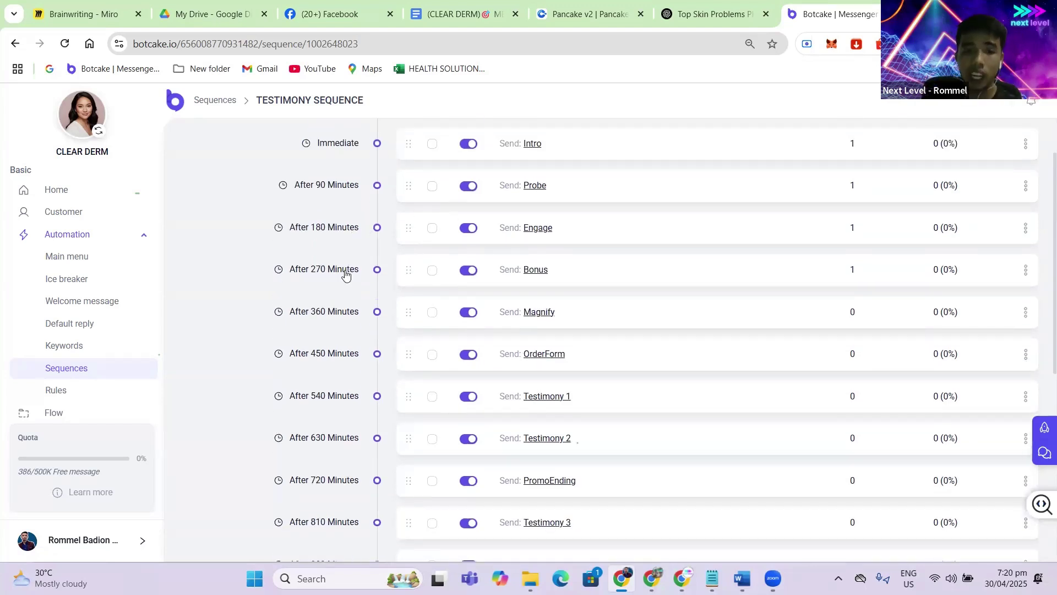
scroll(310, 324, down, 1)
scroll(309, 325, down, 6)
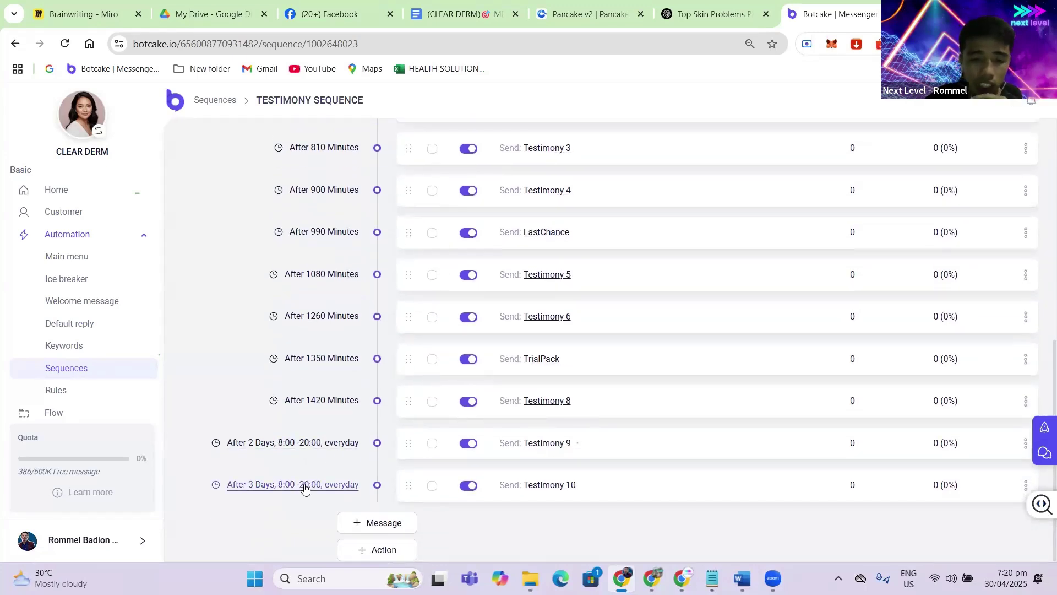
scroll(490, 361, up, 3)
scroll(490, 361, up, 5)
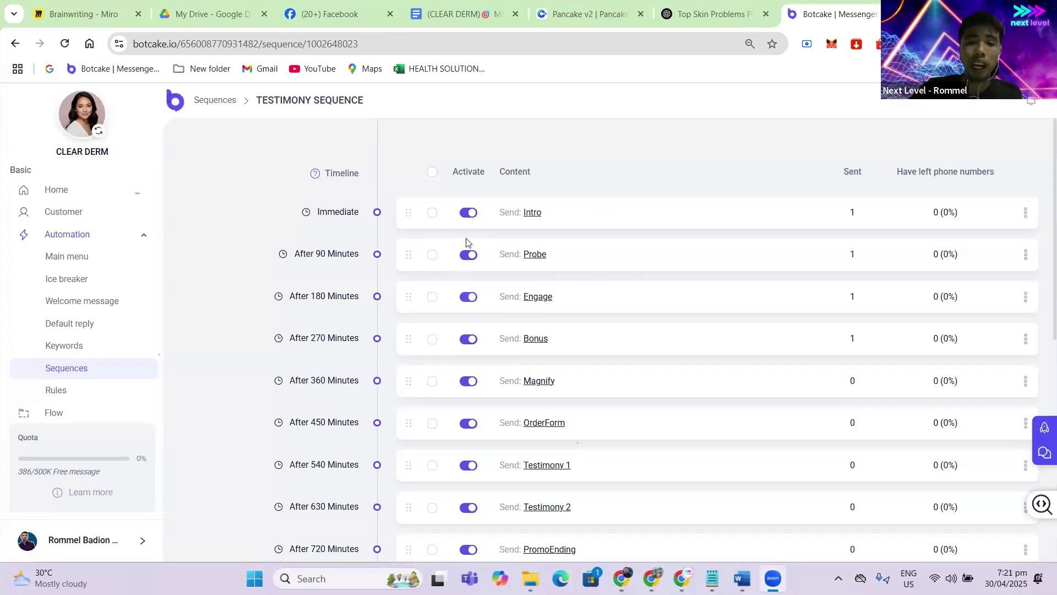
scroll(525, 174, down, 1)
scroll(491, 358, down, 3)
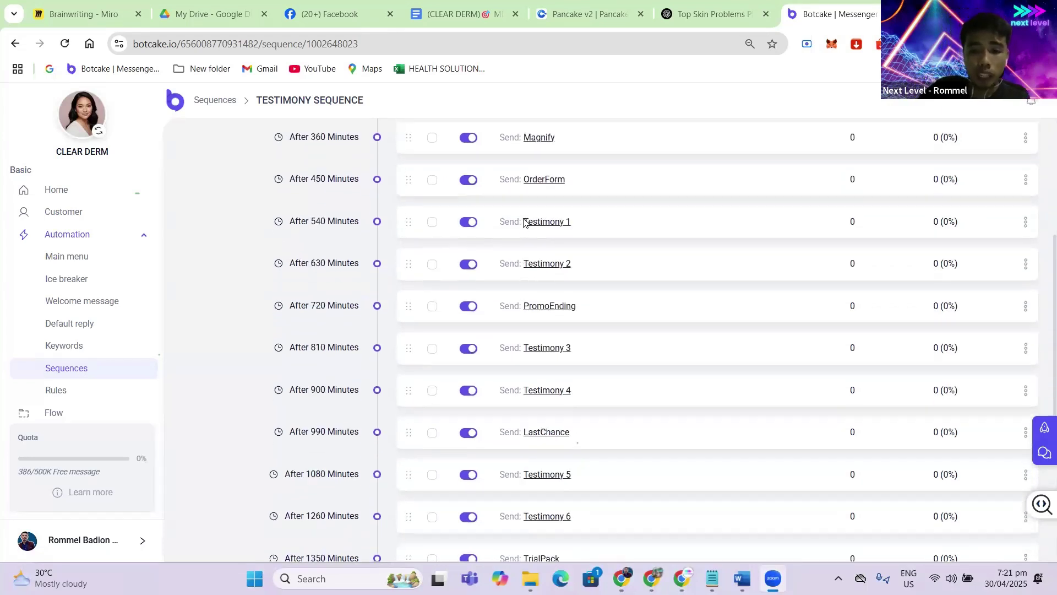
scroll(502, 463, up, 5)
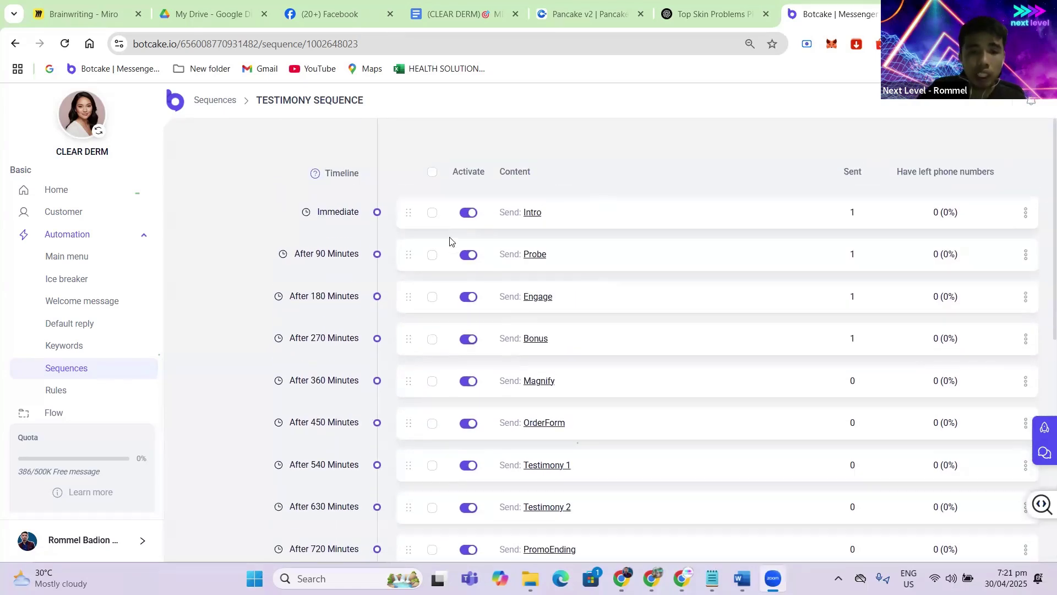
- Open the sequence's Intro message, look over its content preview, and open it for editing
click(531, 216)
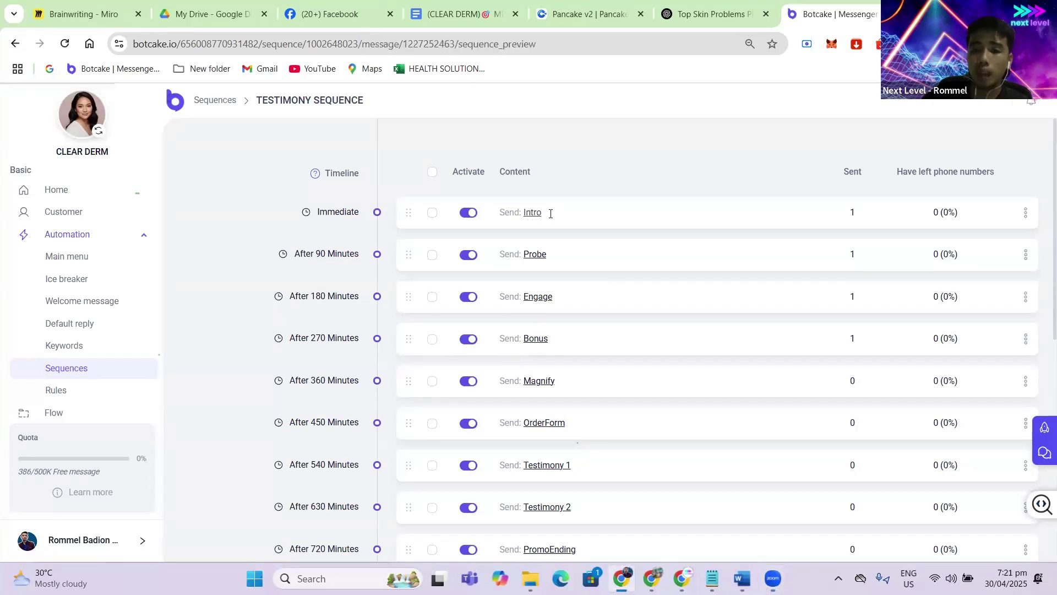
scroll(538, 335, down, 4)
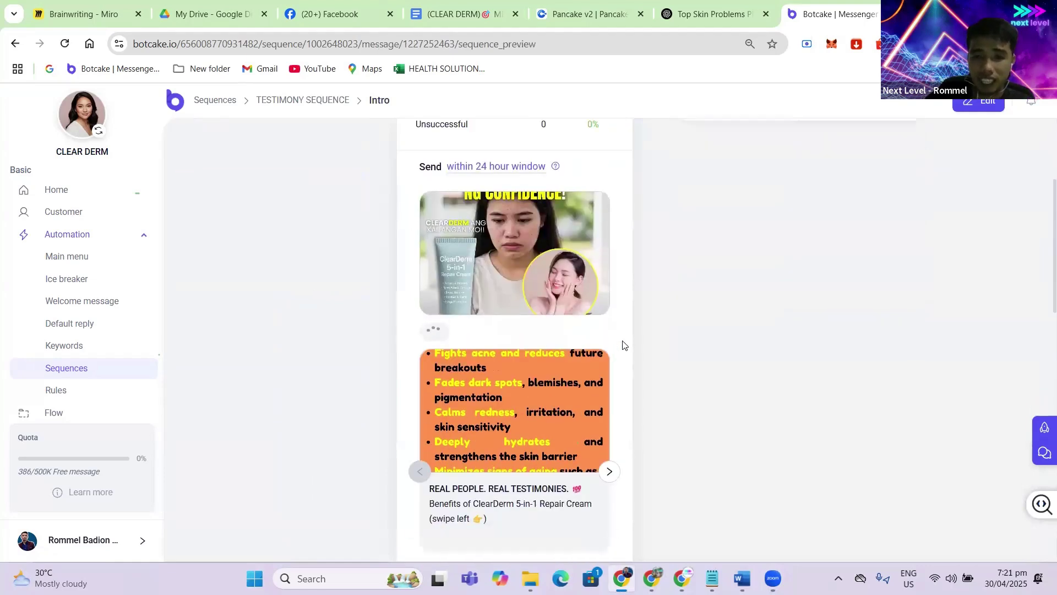
scroll(512, 345, up, 4)
scroll(560, 399, down, 4)
scroll(561, 399, up, 4)
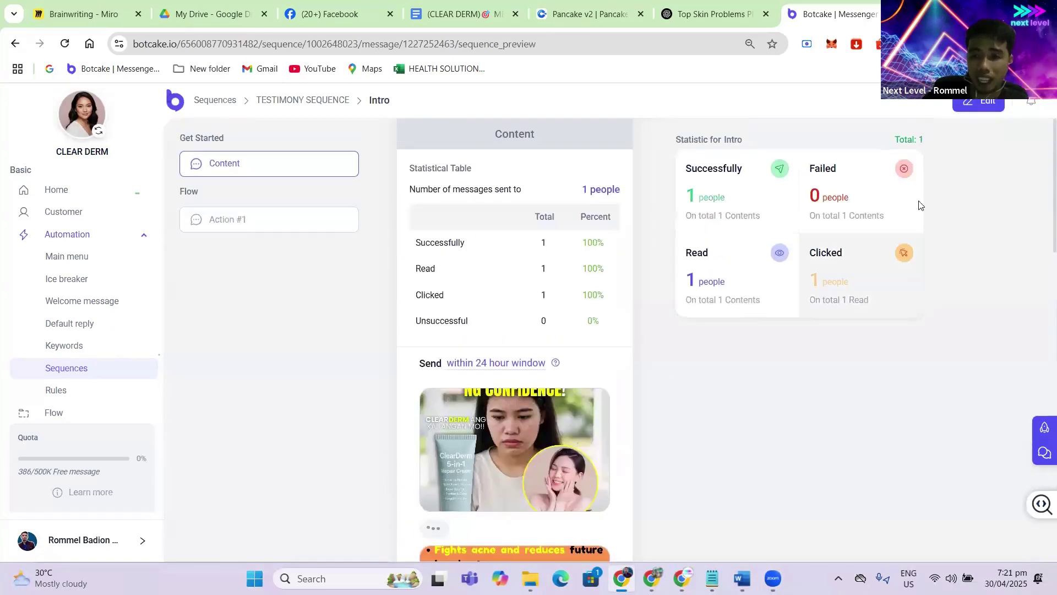
click(974, 107)
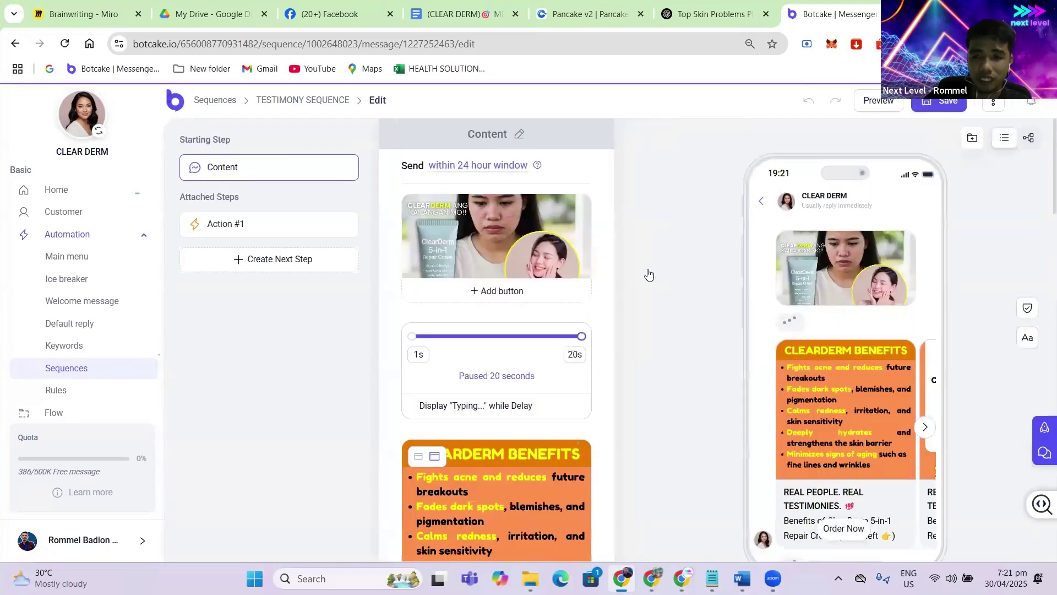
- Examine the Intro message's opening image, 20-second typing delay and gallery cards, from the CLEARDERM BENEFITS card through the customer testimonies
scroll(503, 287, down, 3)
scroll(503, 286, up, 3)
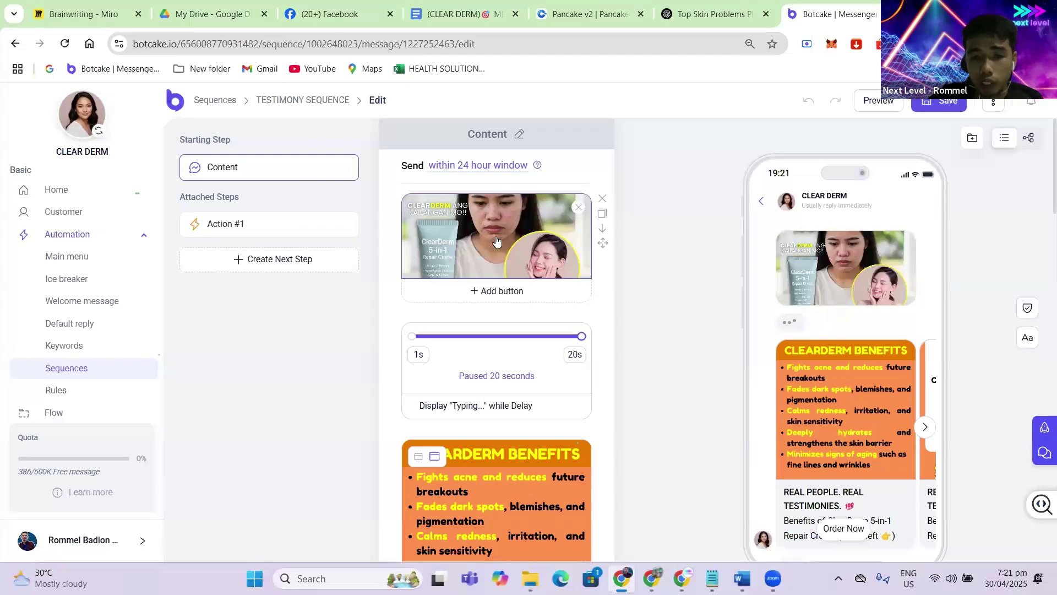
scroll(477, 278, down, 1)
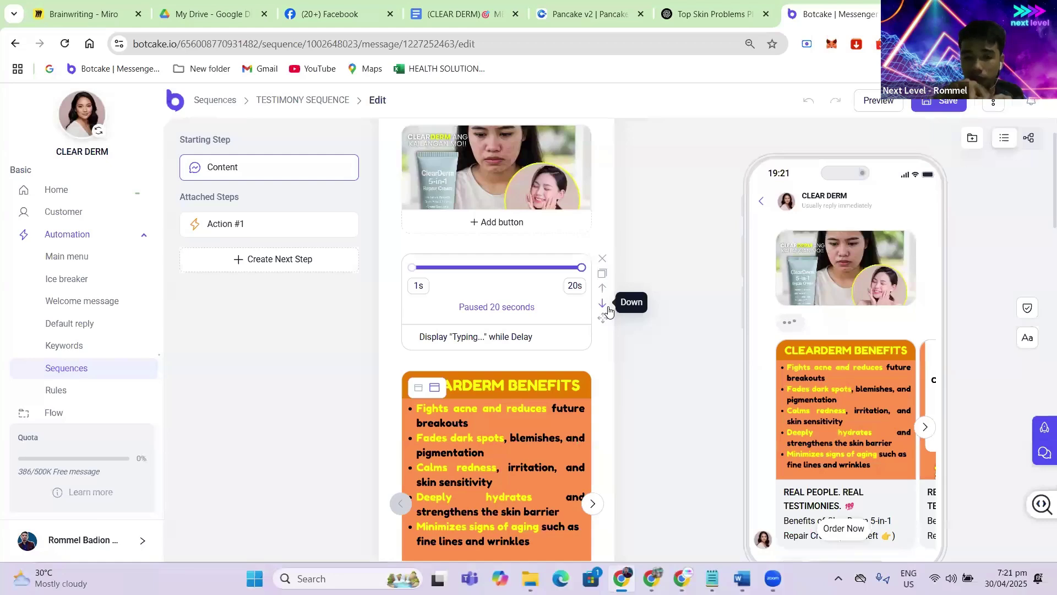
scroll(453, 262, down, 2)
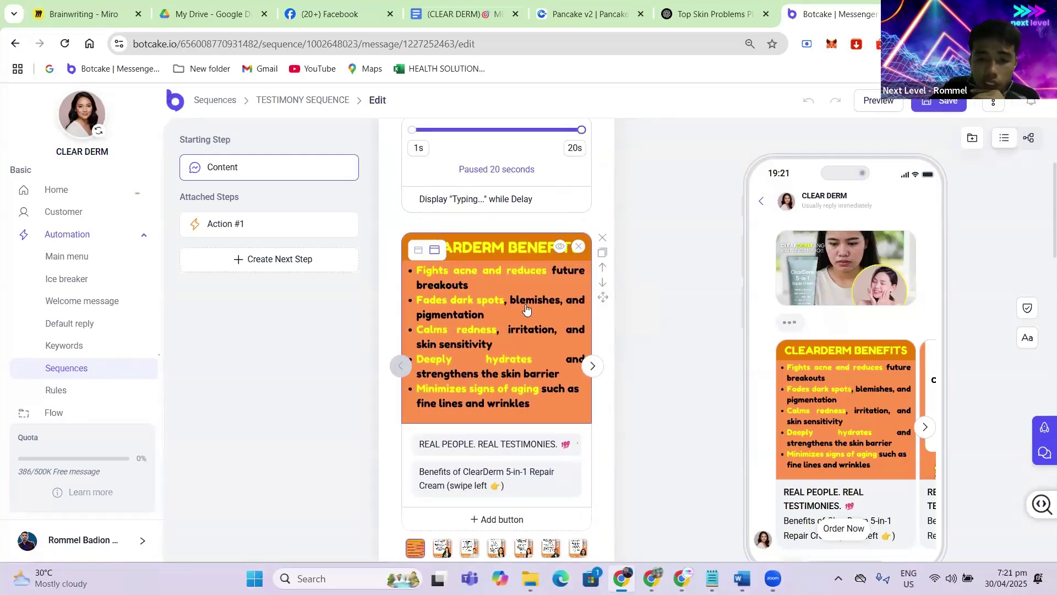
click(592, 366)
click(593, 366)
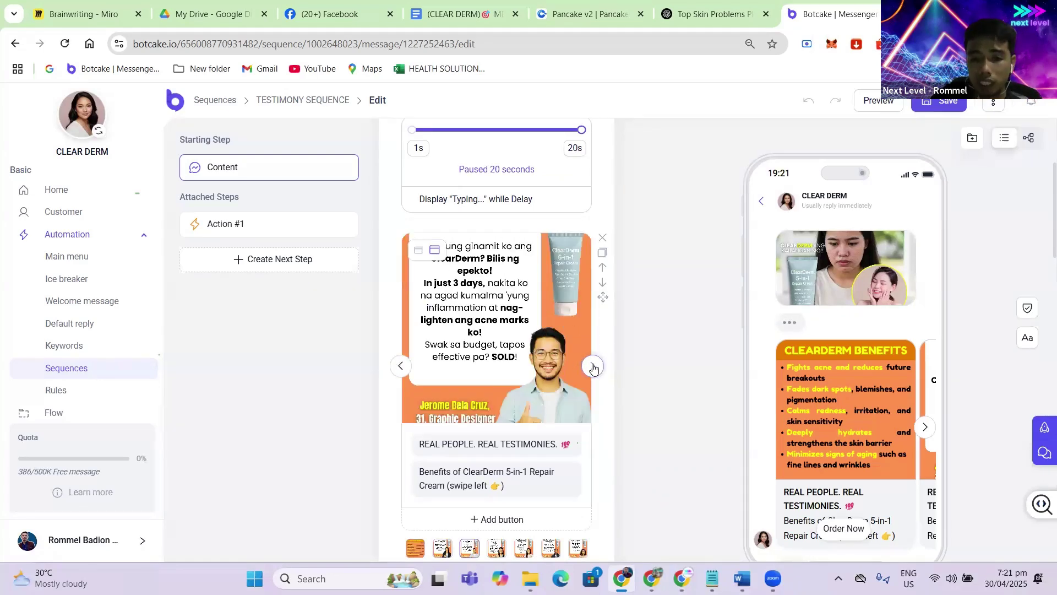
click(593, 367)
click(593, 367)
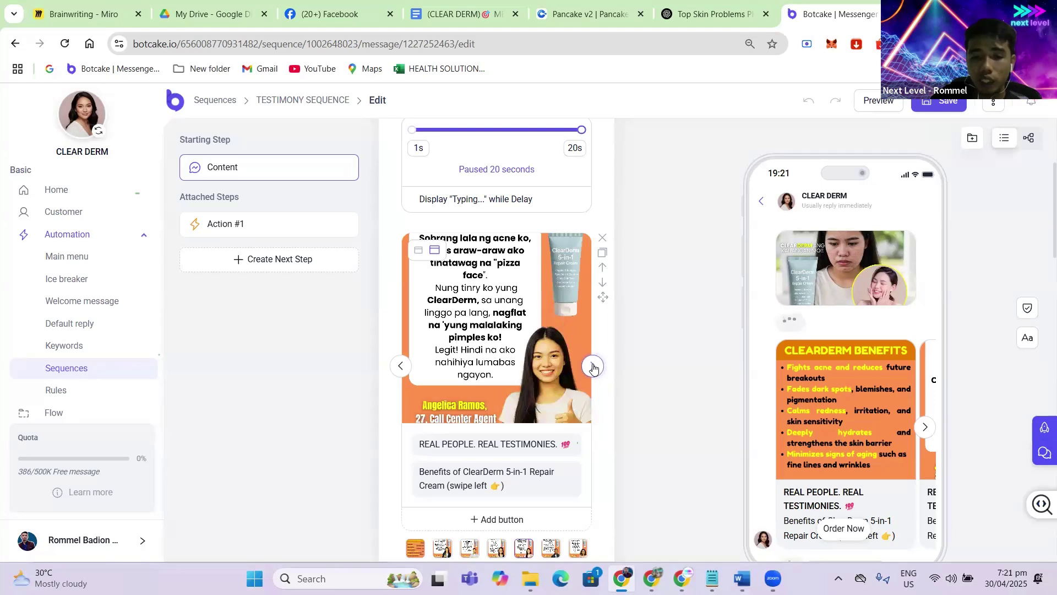
click(593, 367)
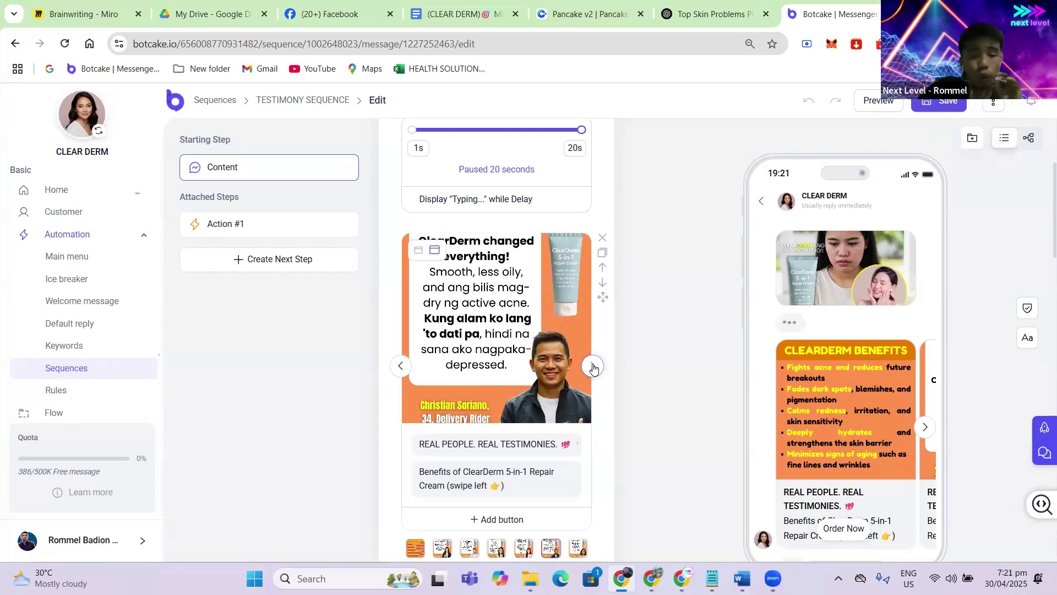
click(593, 367)
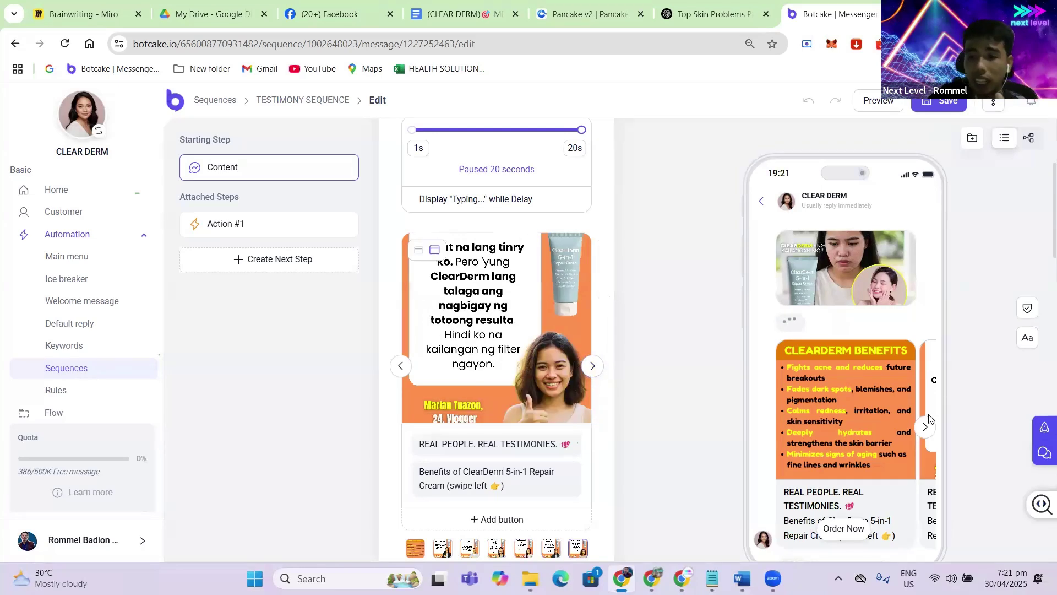
- Browse the testimony gallery in the phone preview, from the benefits card to the vlogger's testimony
scroll(633, 358, down, 2)
scroll(850, 348, down, 2)
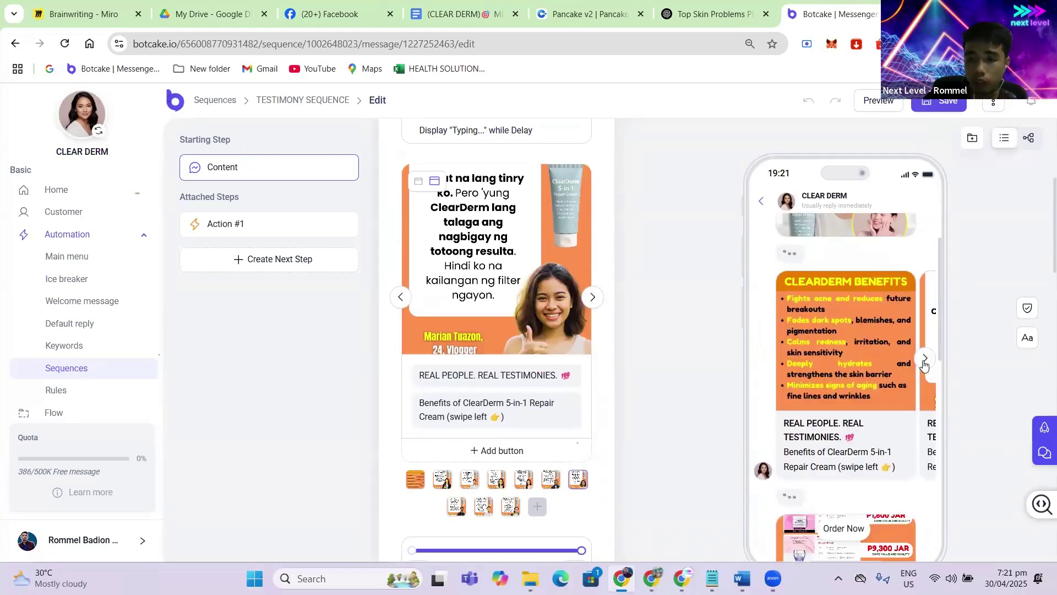
click(924, 359)
click(925, 359)
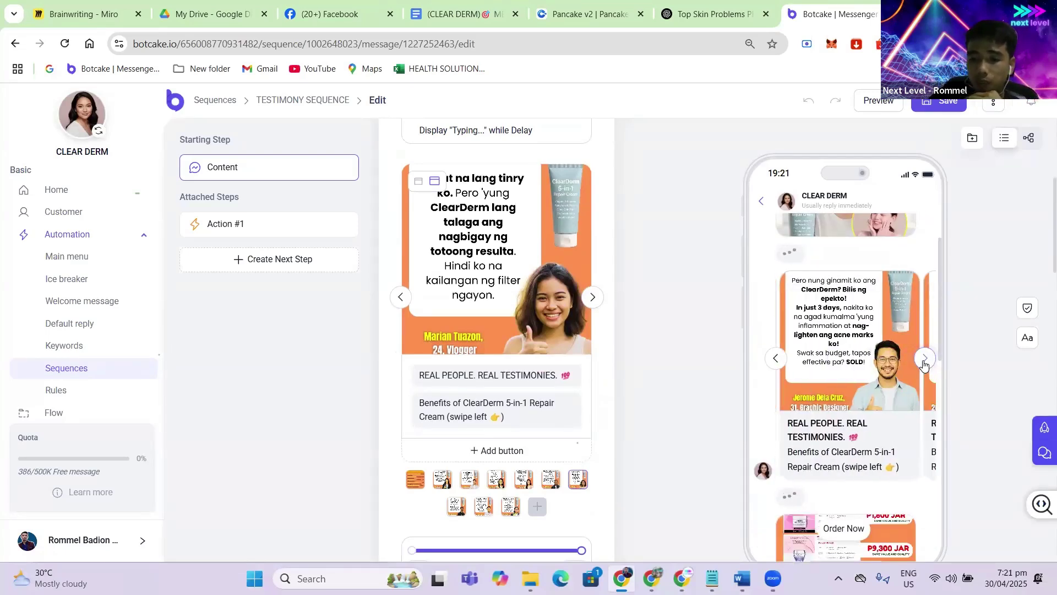
click(925, 359)
click(924, 359)
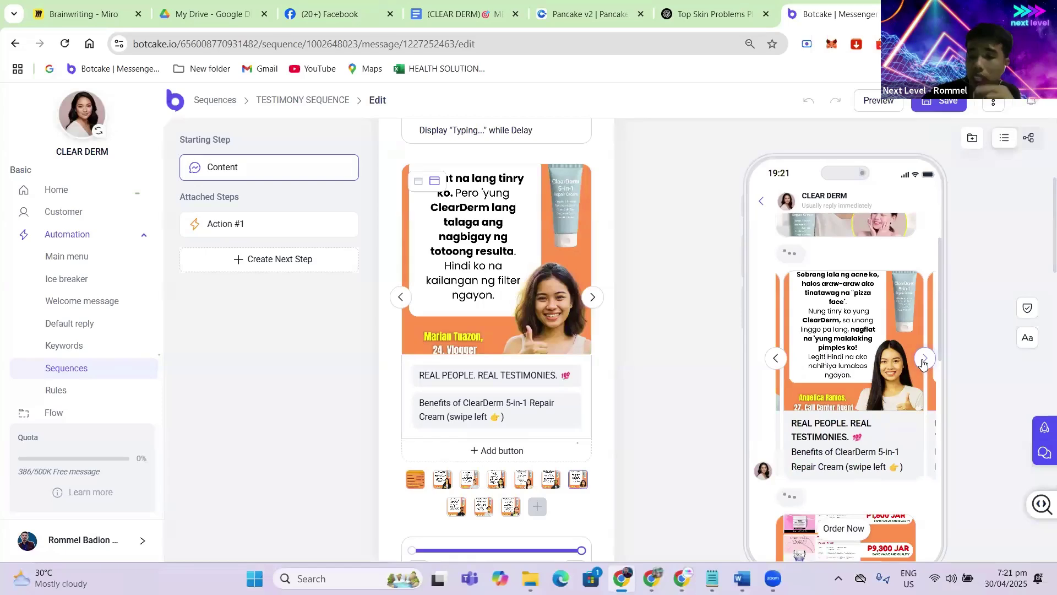
click(924, 359)
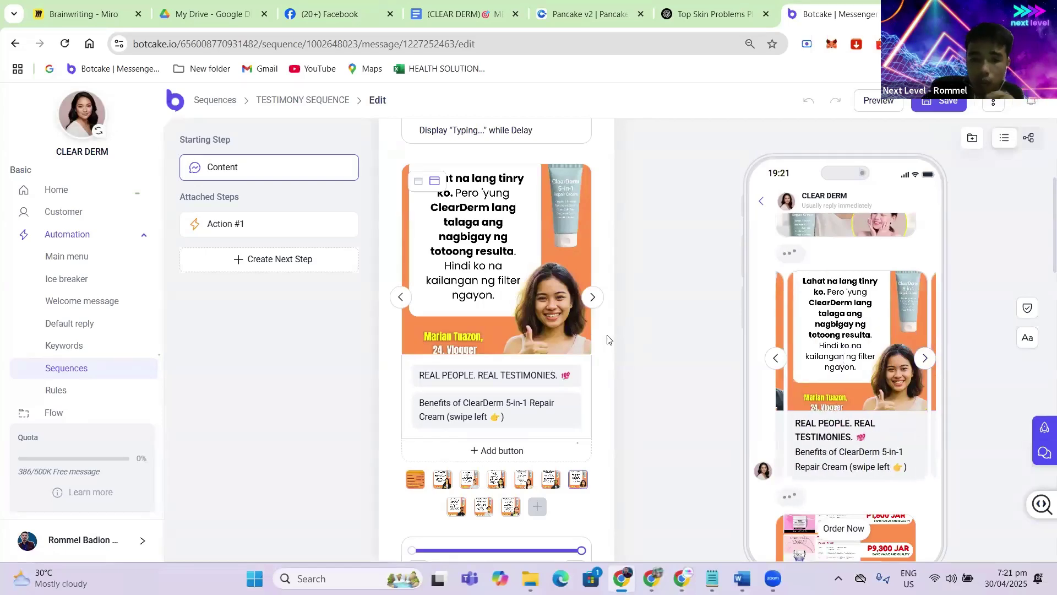
- Examine the Intro message's price comparison image and the 1-set and 2-set promo image
scroll(552, 358, down, 3)
scroll(552, 358, down, 2)
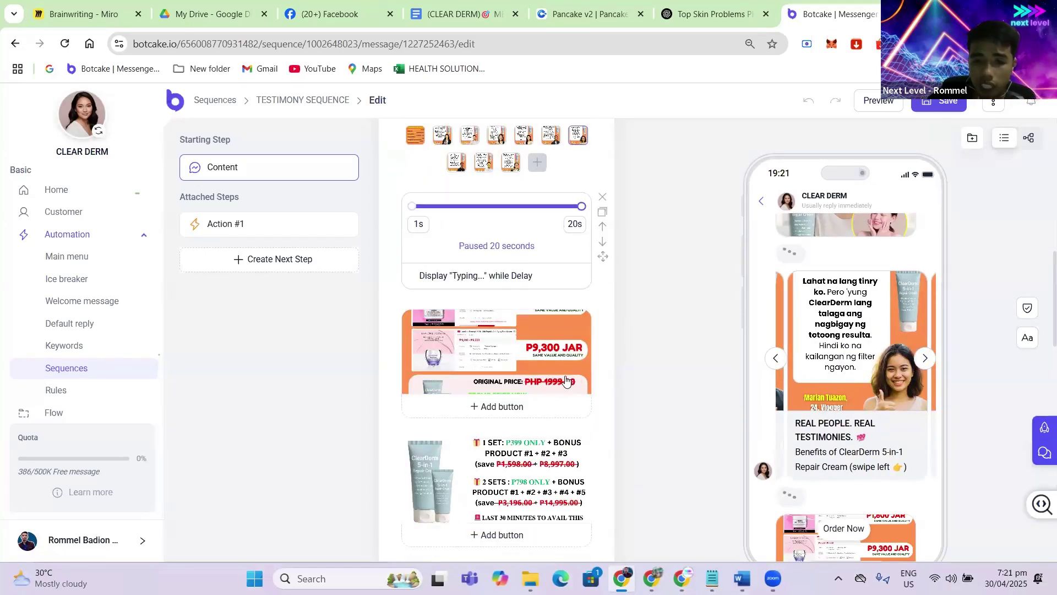
scroll(508, 294, down, 1)
scroll(508, 295, down, 1)
scroll(890, 396, down, 3)
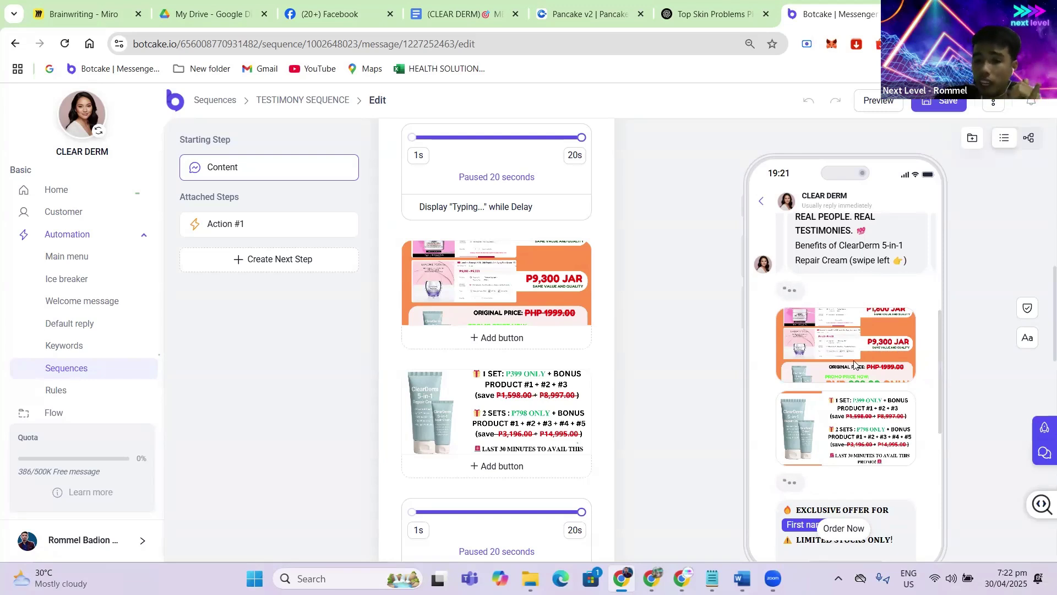
mouse_move(432, 411)
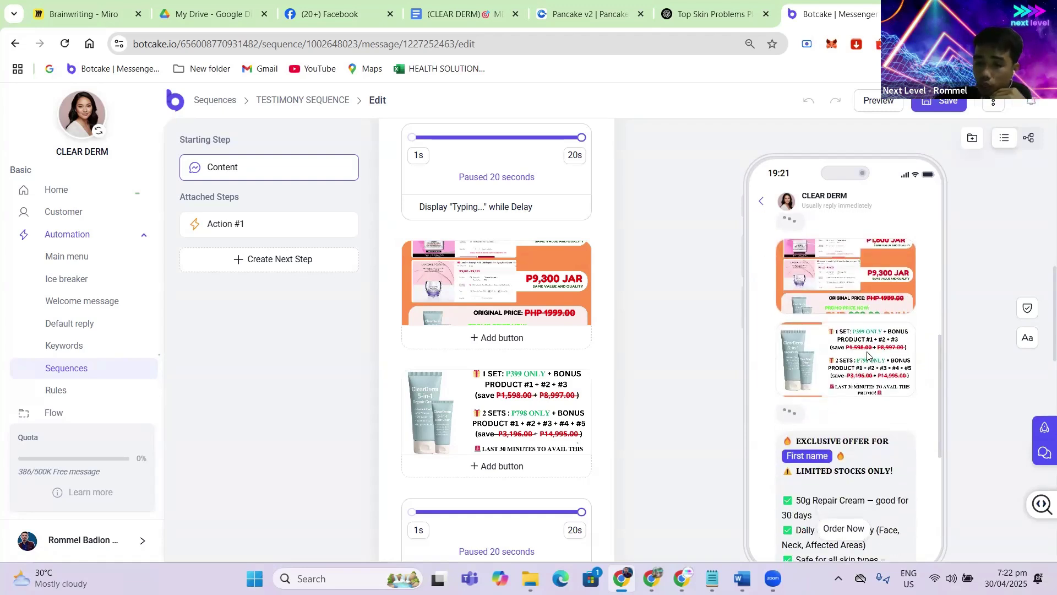
- Read the EXCLUSIVE OFFER text in the phone preview, from the First name heading to the last-30-minutes promo notice
scroll(535, 428, down, 1)
scroll(721, 413, down, 2)
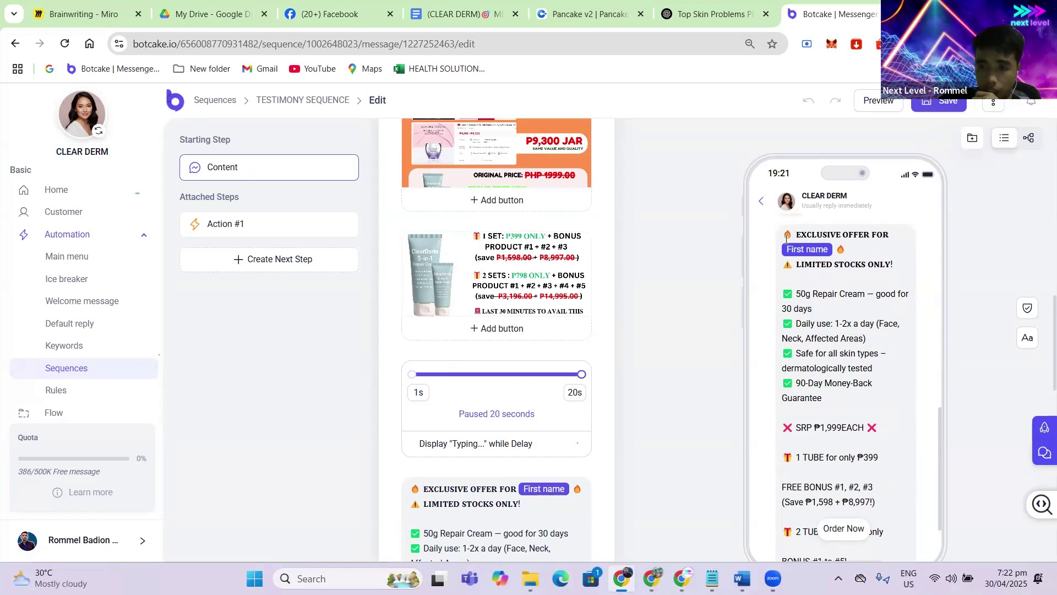
drag(782, 234, 865, 464)
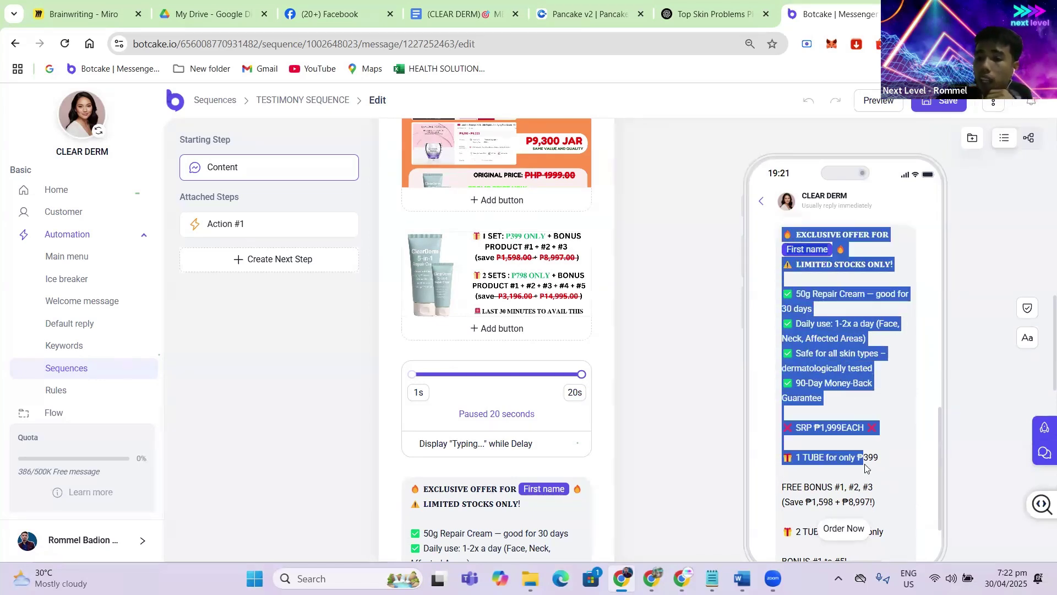
scroll(855, 428, down, 2)
click(855, 427)
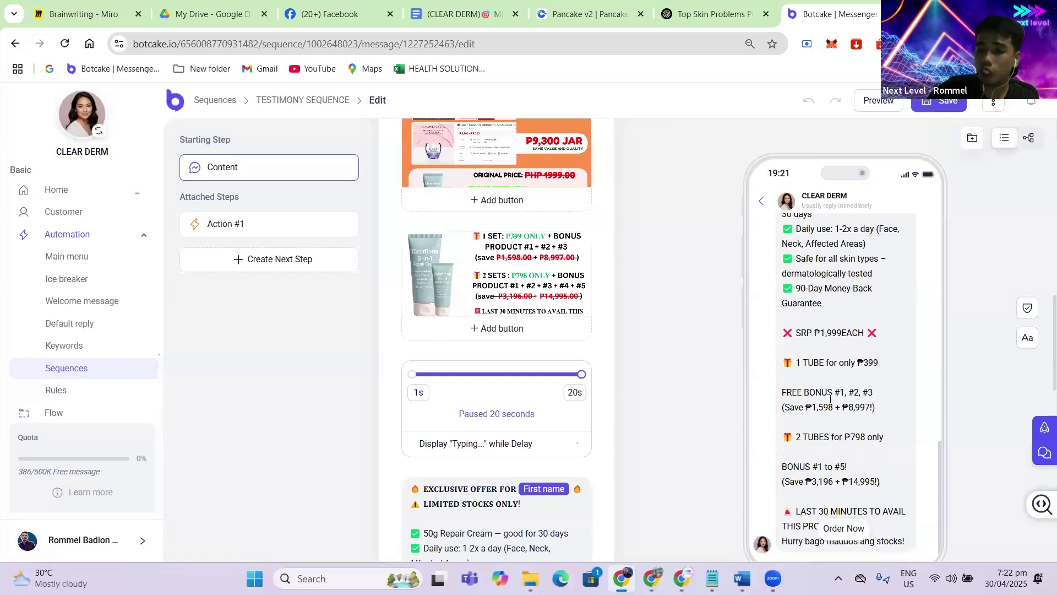
- Review the EXCLUSIVE OFFER text block in the editor, down to its Order Now quick reply
scroll(457, 345, down, 2)
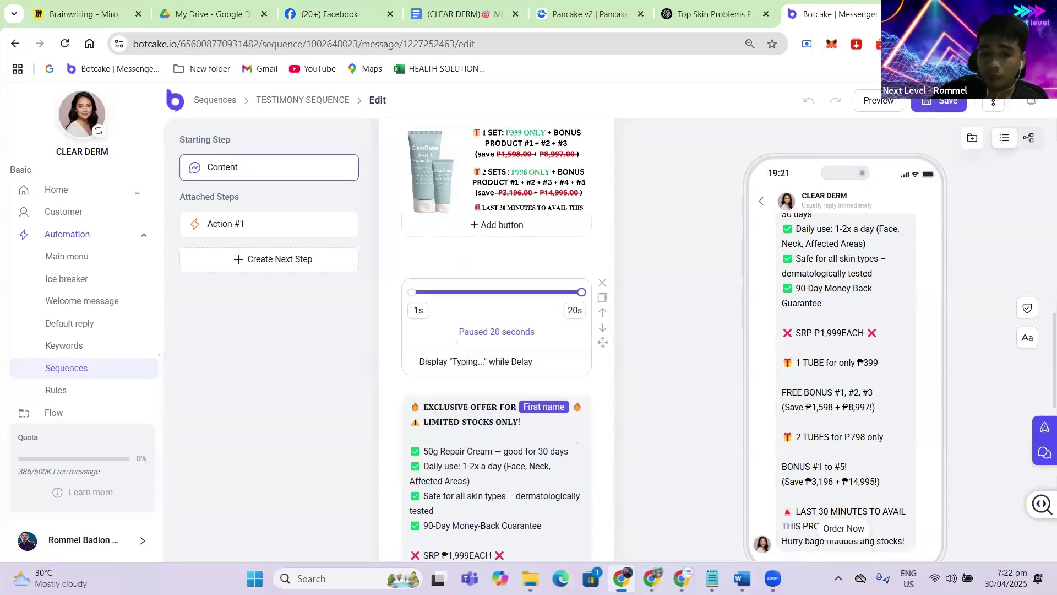
scroll(457, 346, down, 6)
scroll(505, 300, down, 3)
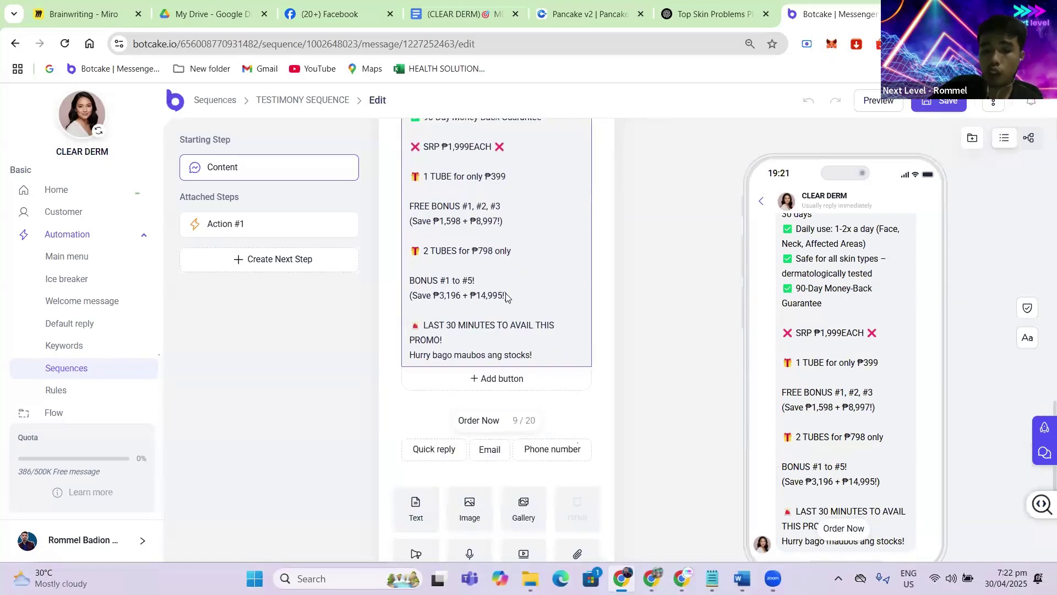
scroll(505, 300, up, 7)
scroll(513, 293, down, 4)
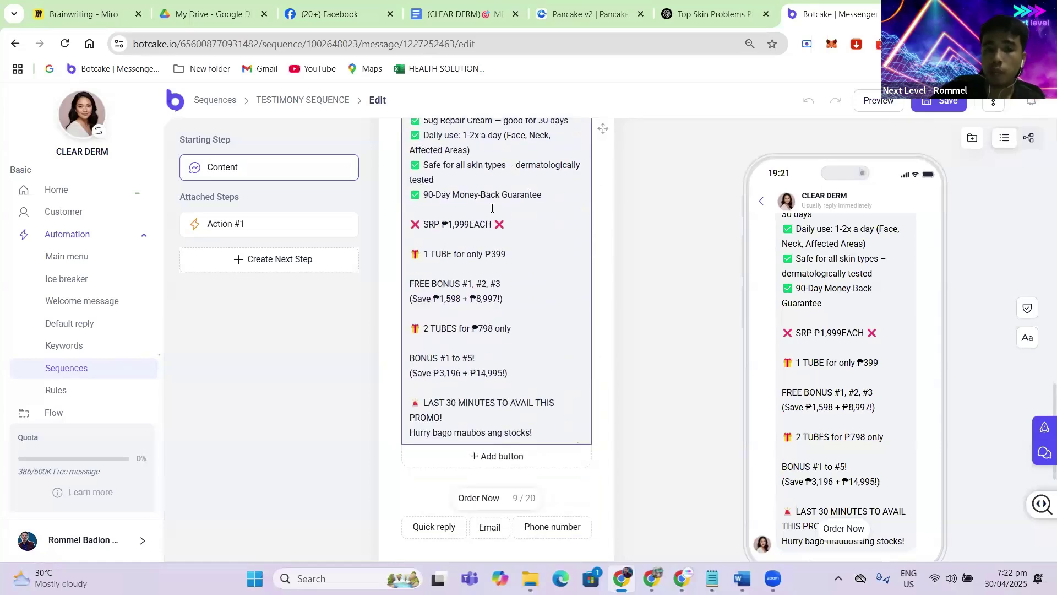
scroll(495, 358, up, 3)
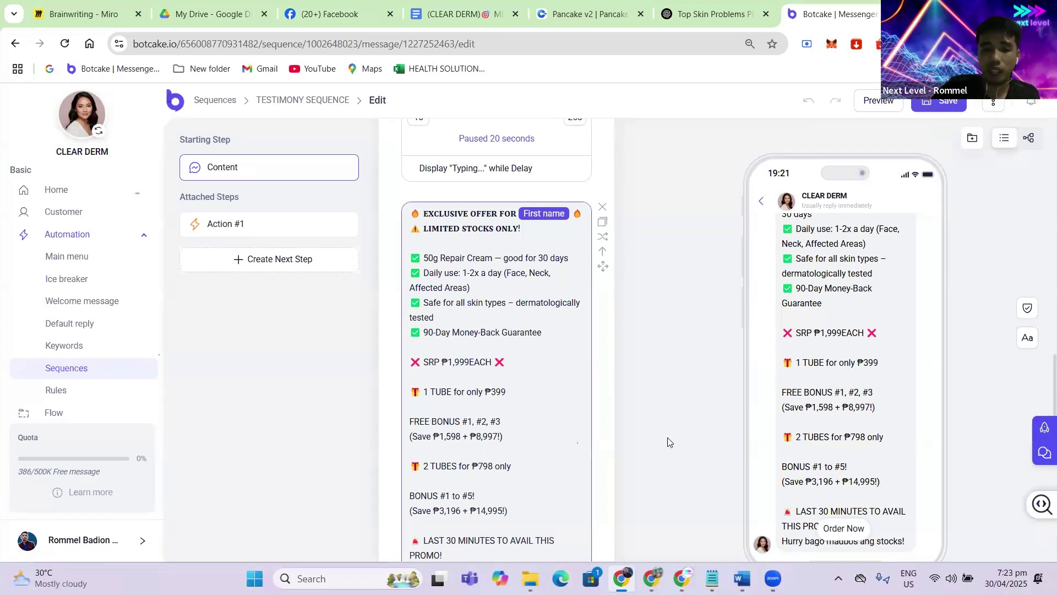
scroll(447, 266, down, 1)
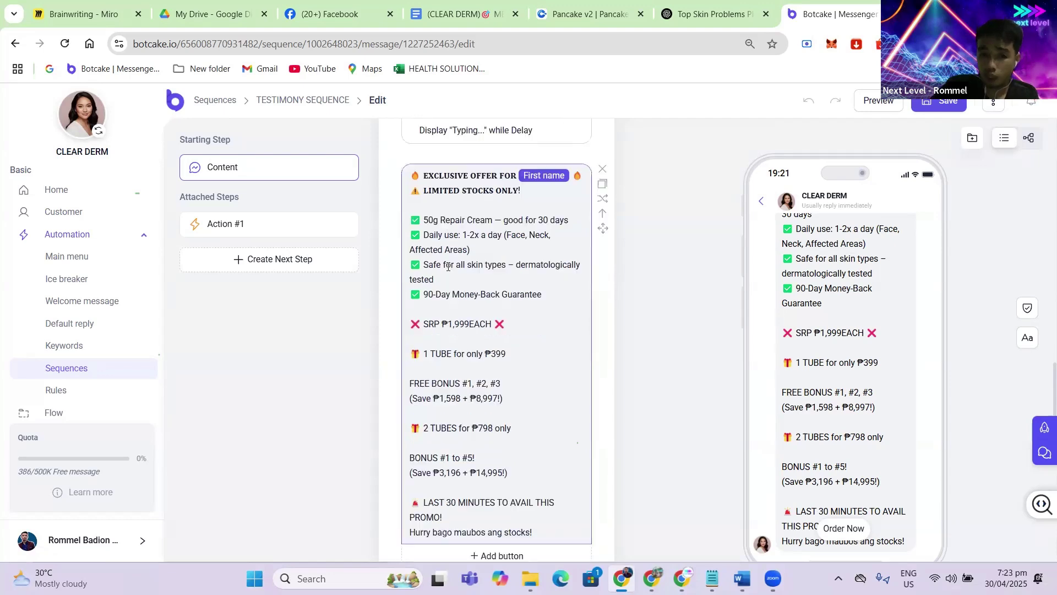
scroll(447, 267, down, 1)
scroll(458, 287, down, 4)
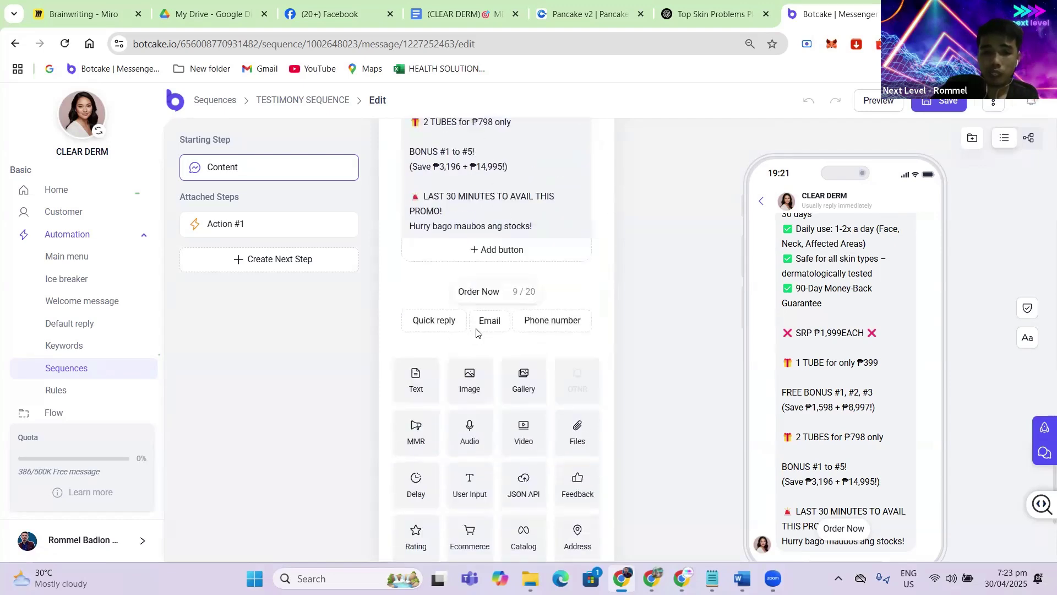
- Return to the TESTIMONY SEQUENCE, look over the Probe message's preview, and open it for editing
scroll(477, 330, up, 6)
click(932, 108)
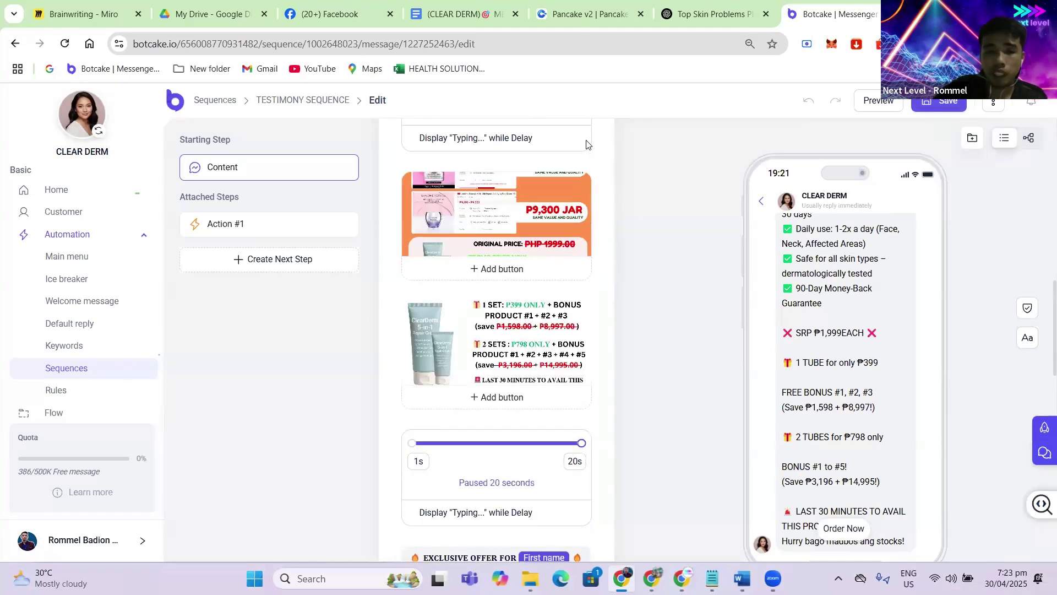
click(269, 105)
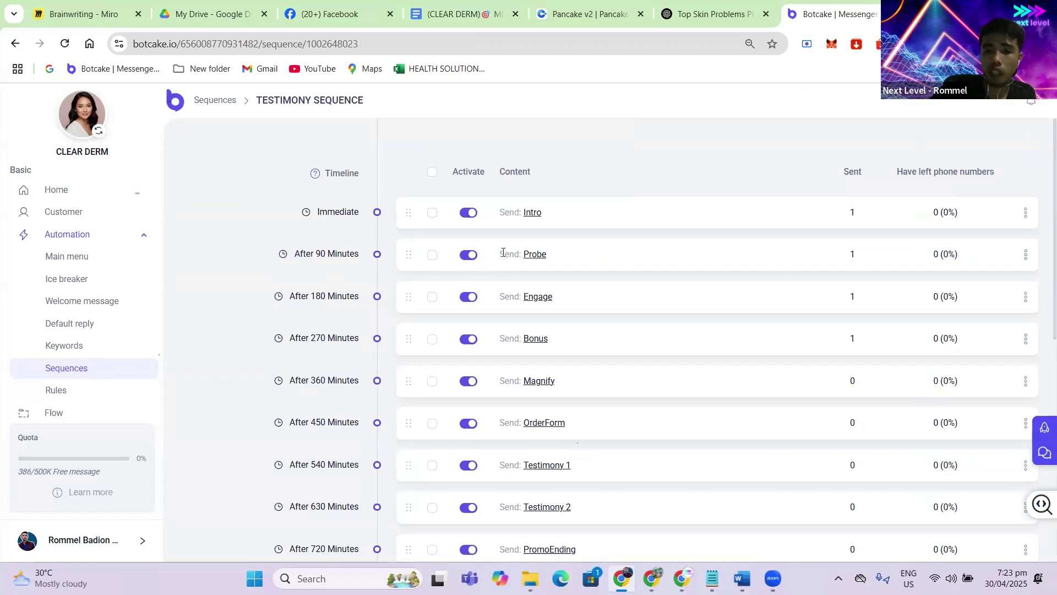
click(539, 257)
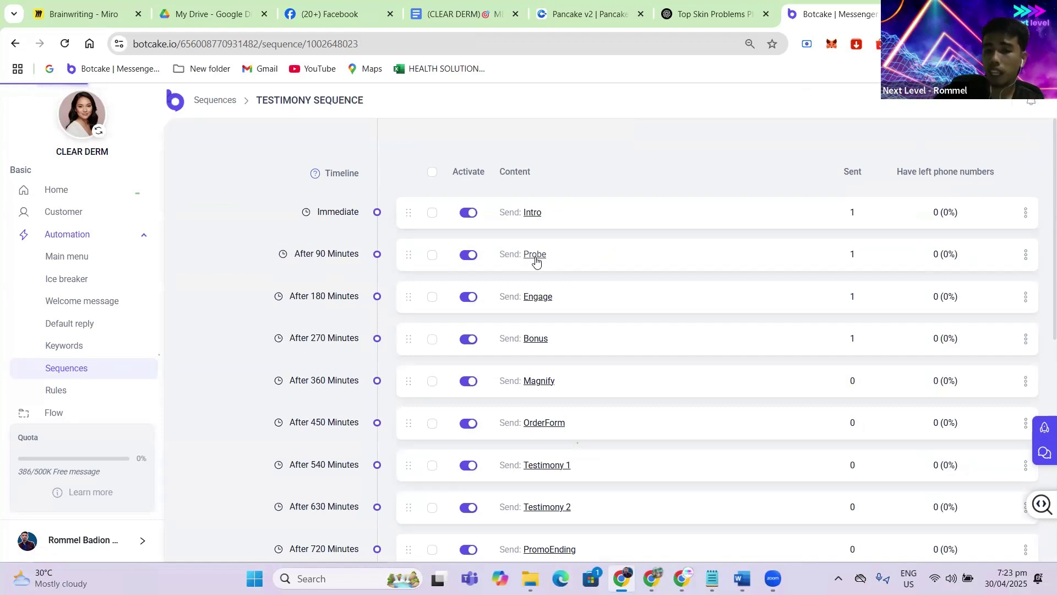
scroll(545, 243, down, 5)
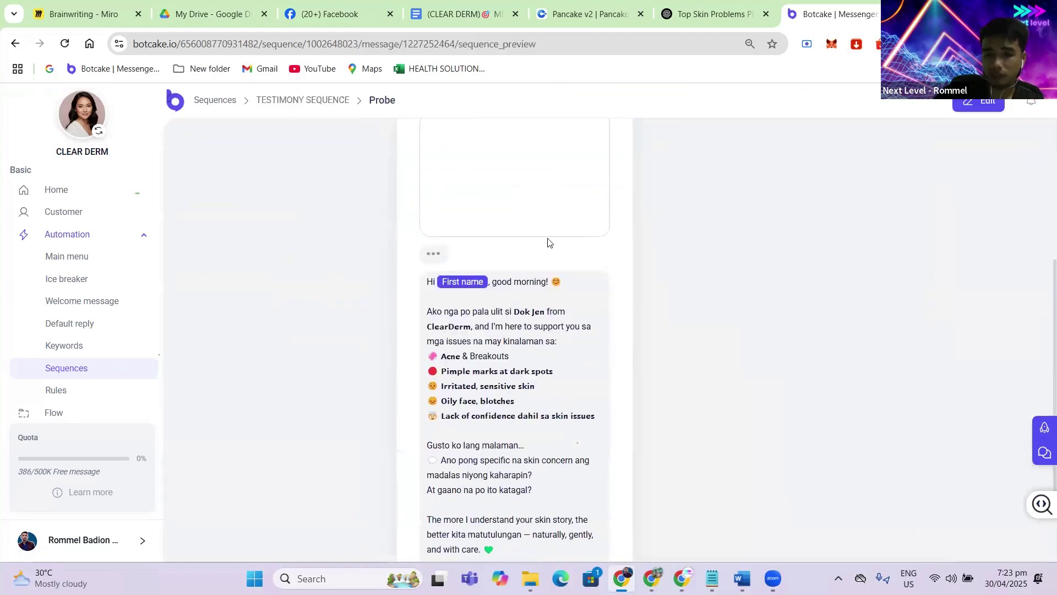
scroll(901, 160, up, 4)
click(968, 104)
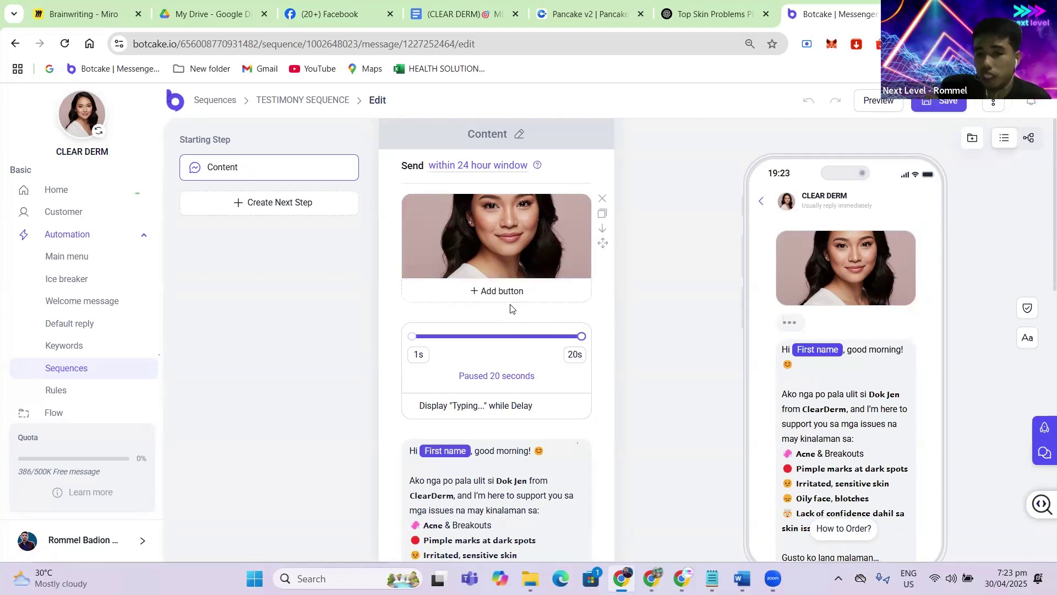
- Review the Probe message's image, typing delay and skin-concern questions, down to its How to Order quick reply
scroll(518, 322, down, 2)
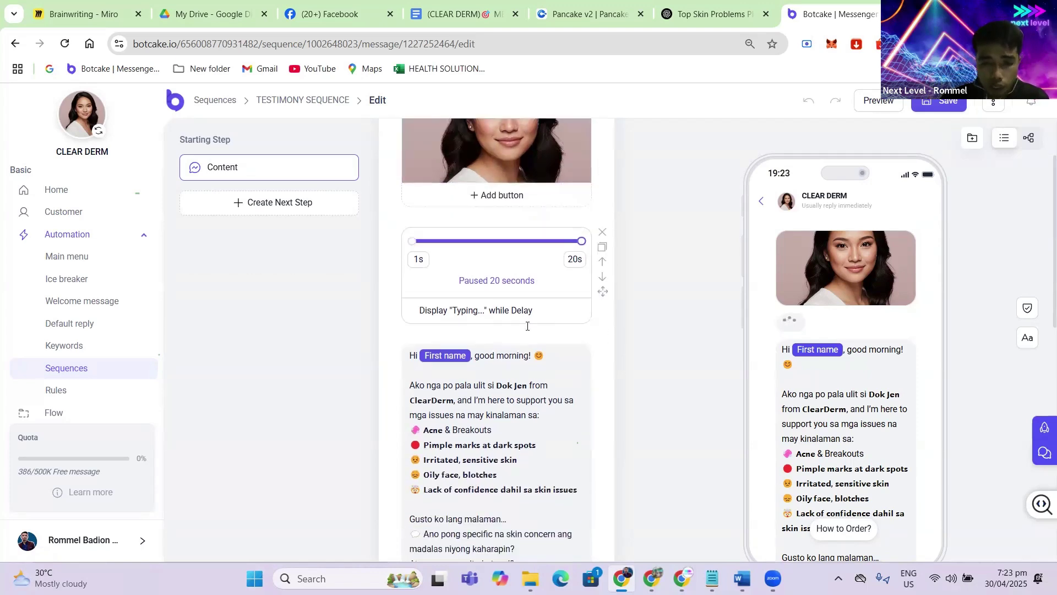
scroll(474, 360, up, 2)
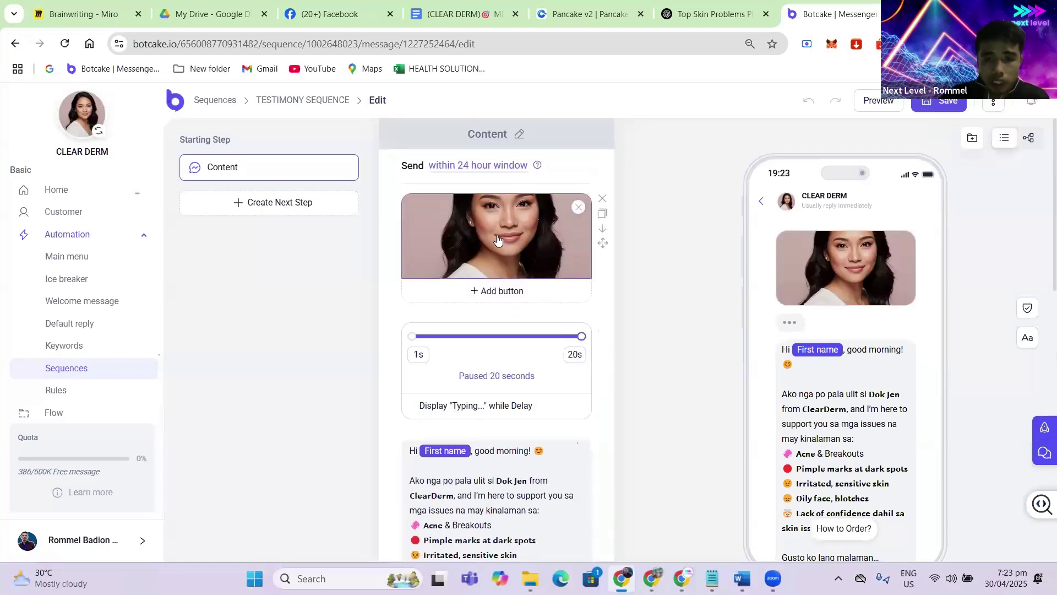
scroll(491, 322, down, 4)
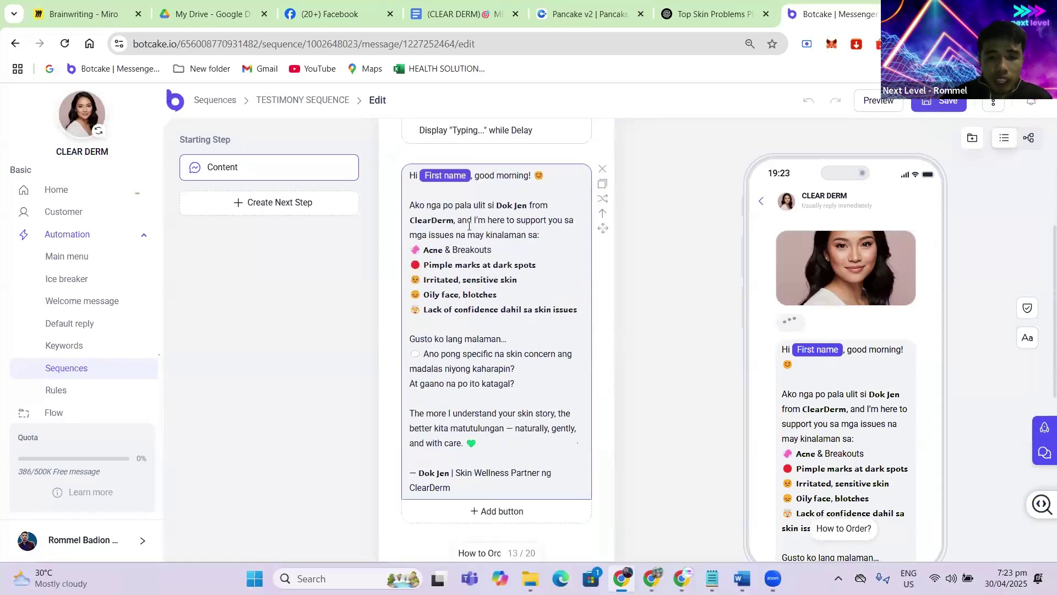
scroll(426, 253, down, 1)
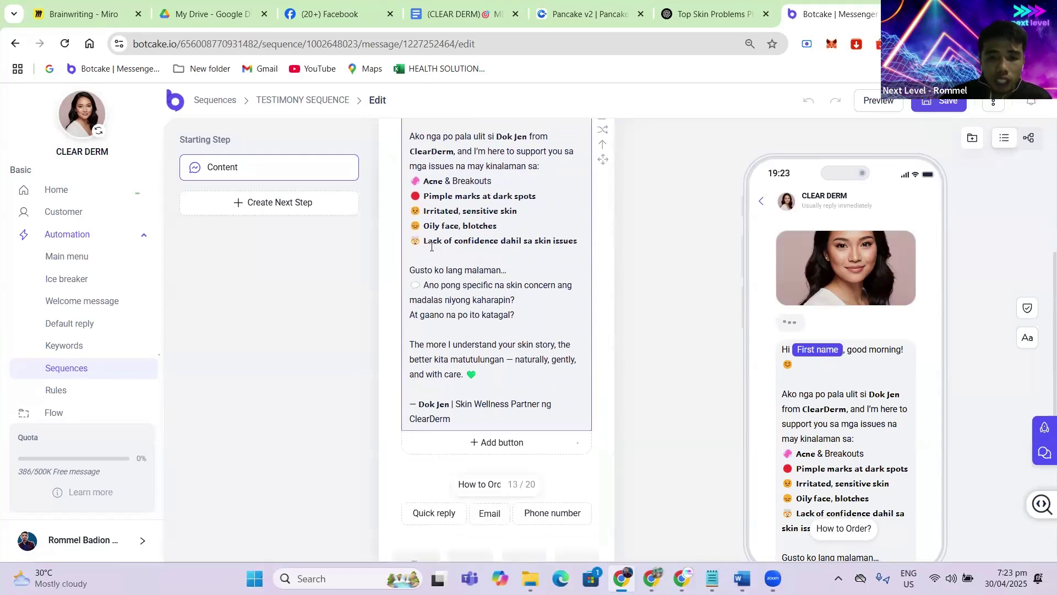
scroll(460, 251, up, 2)
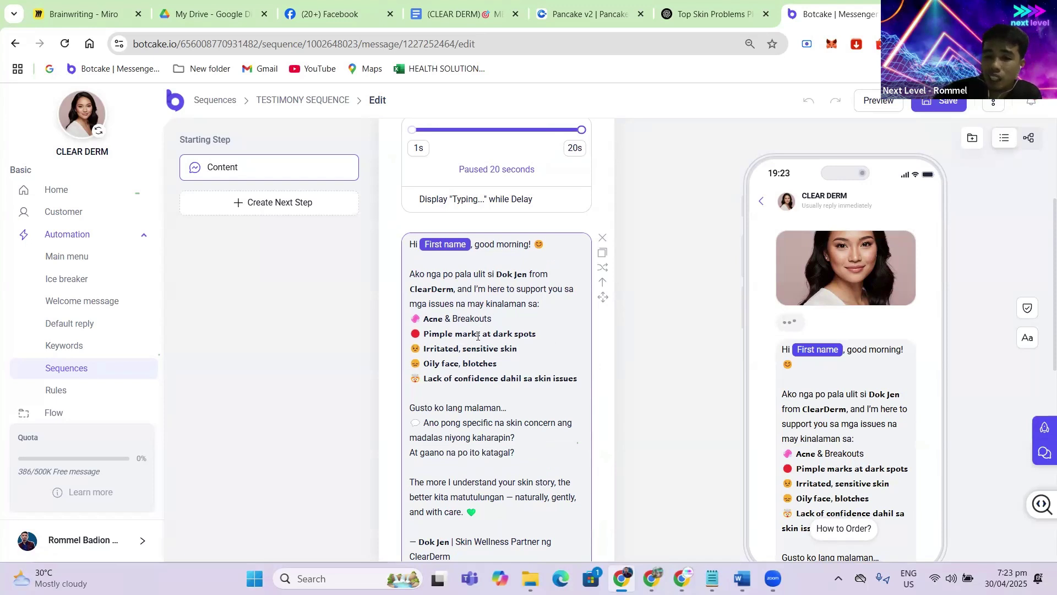
scroll(478, 336, down, 2)
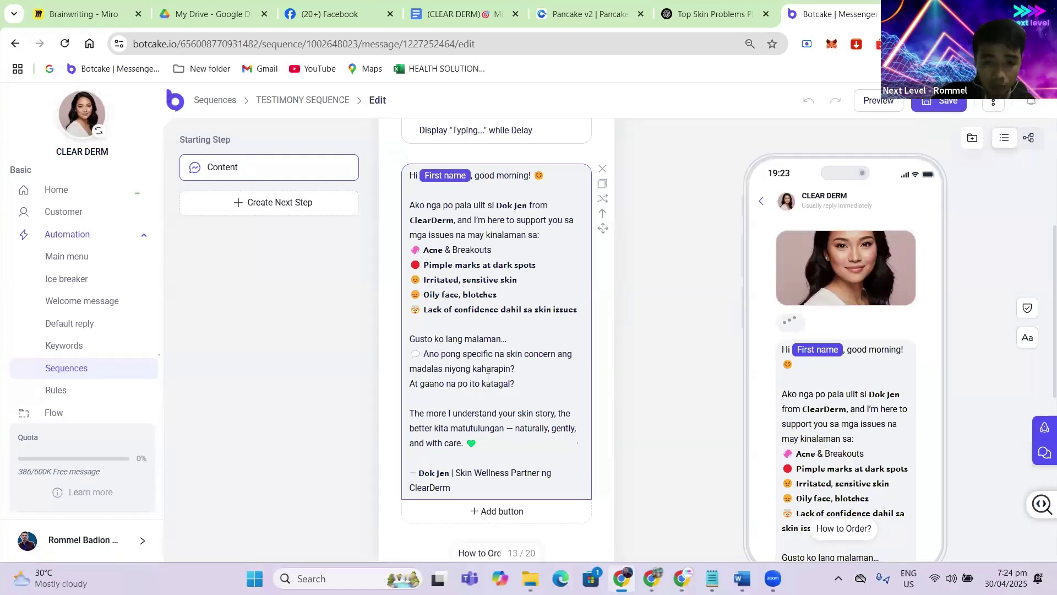
scroll(508, 362, down, 3)
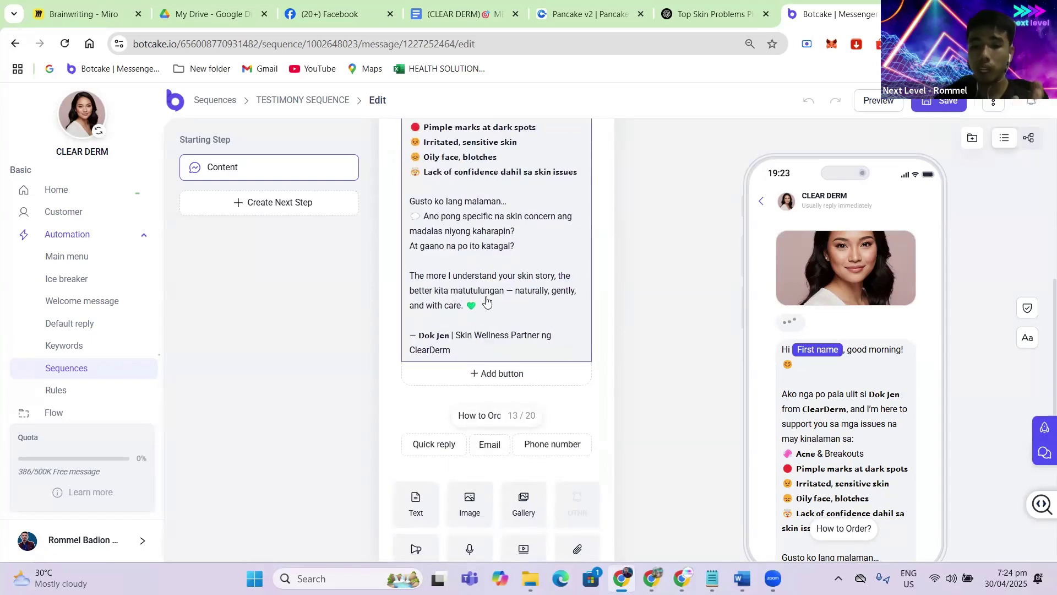
- Reread the Probe message's text in the editor, highlighting its list of skin concerns from Acne & Breakouts to Lack of confidence
scroll(468, 297, down, 4)
scroll(471, 306, up, 5)
scroll(481, 314, up, 3)
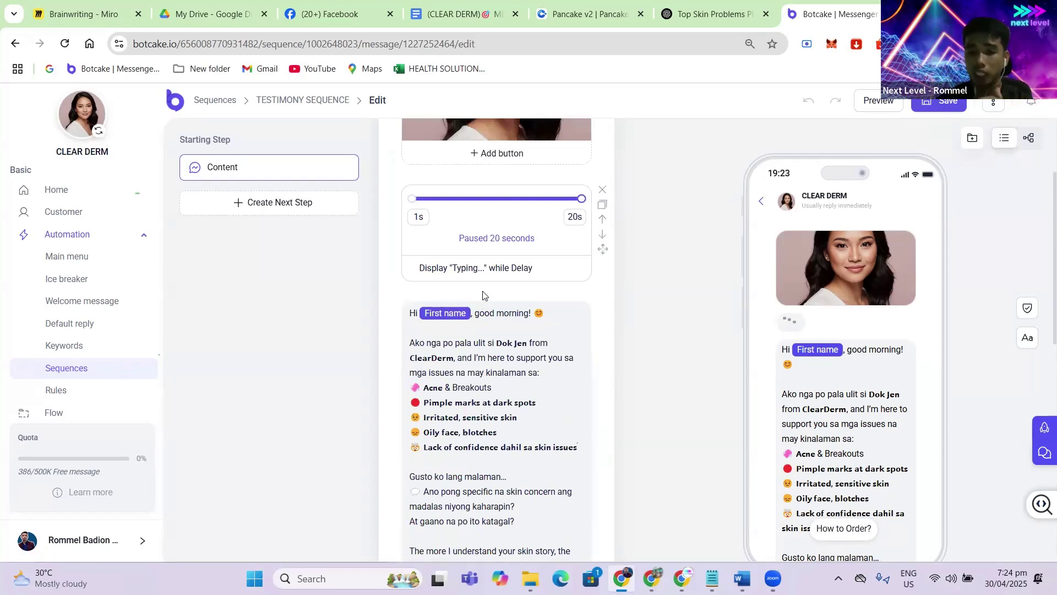
scroll(531, 309, down, 1)
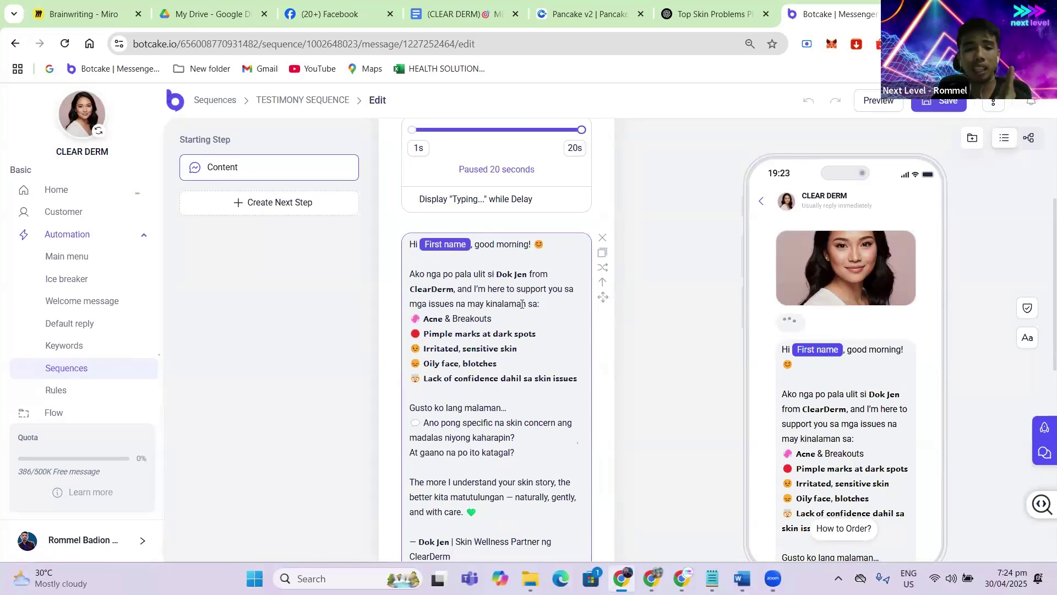
scroll(479, 318, down, 1)
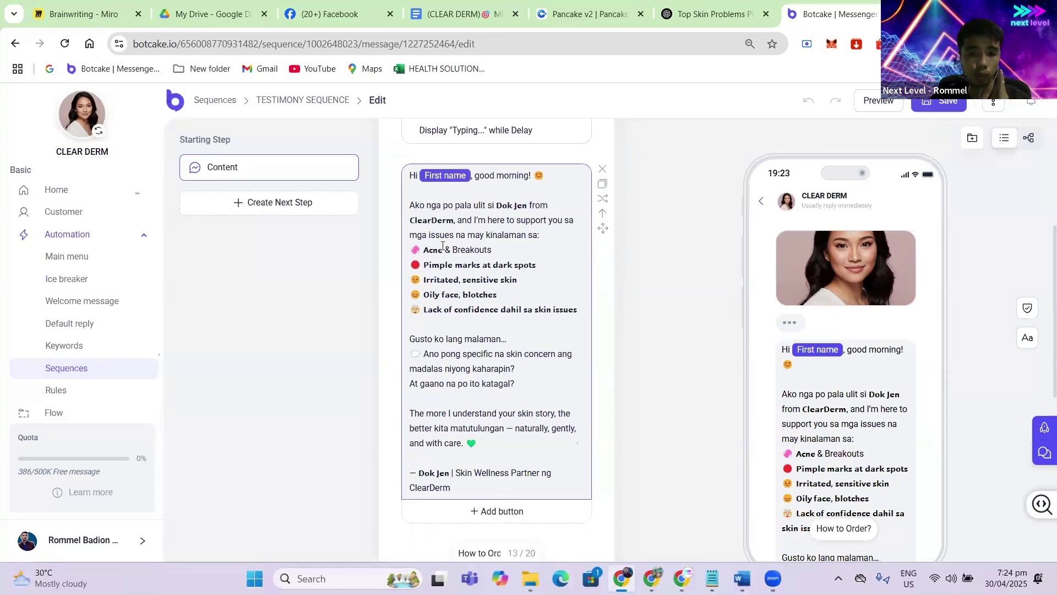
drag(425, 251, 492, 251)
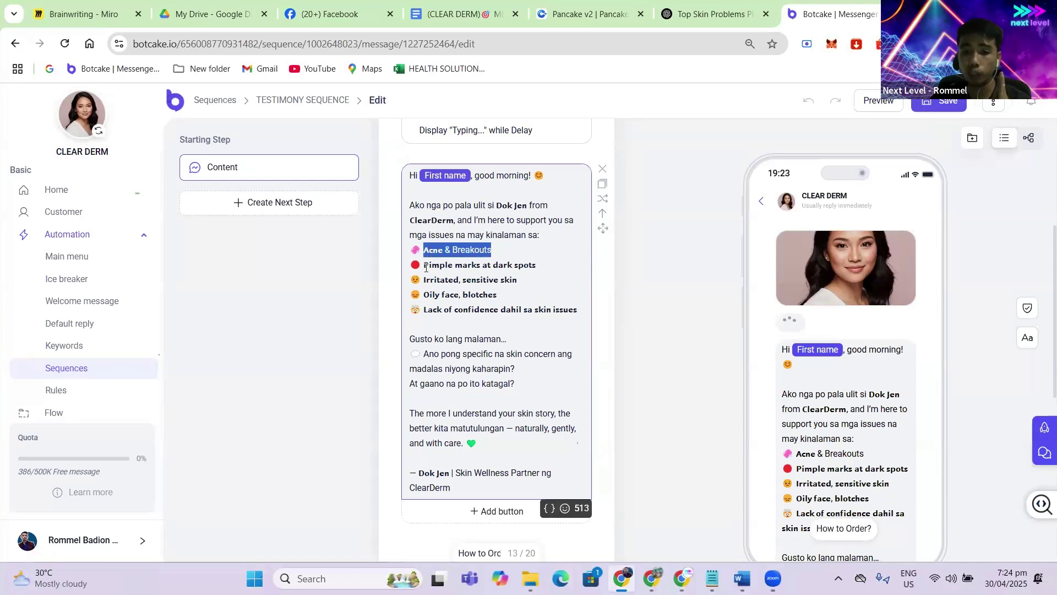
drag(424, 265, 528, 266)
click(454, 297)
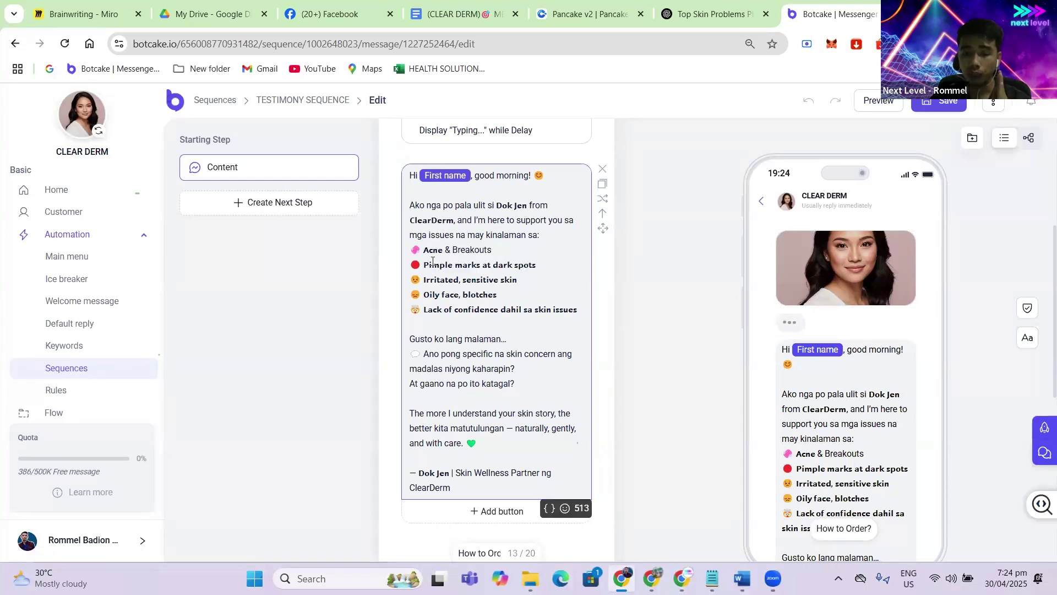
click(420, 251)
drag(499, 310, 503, 299)
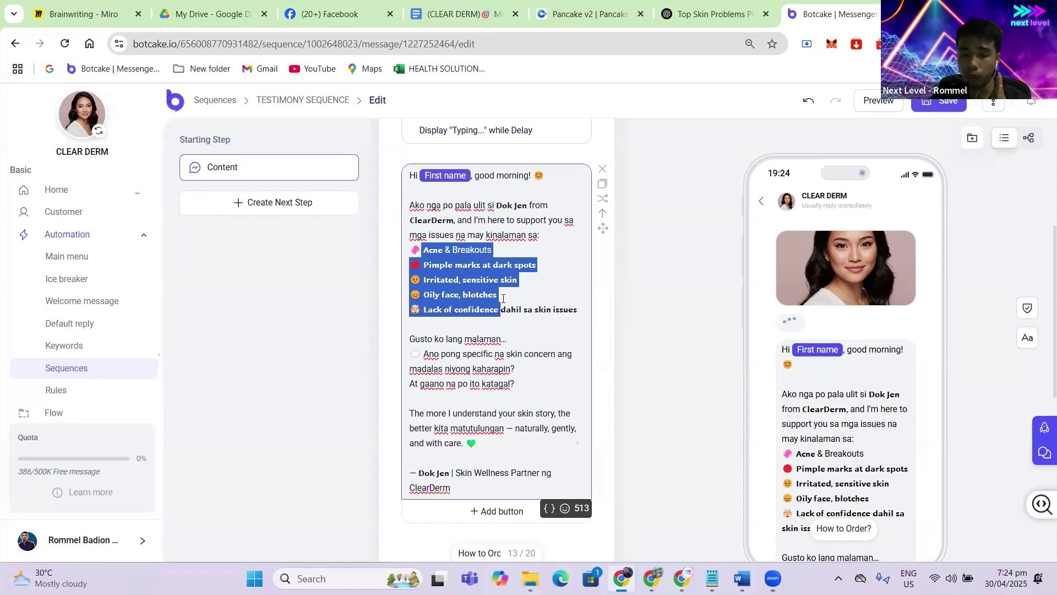
click(514, 291)
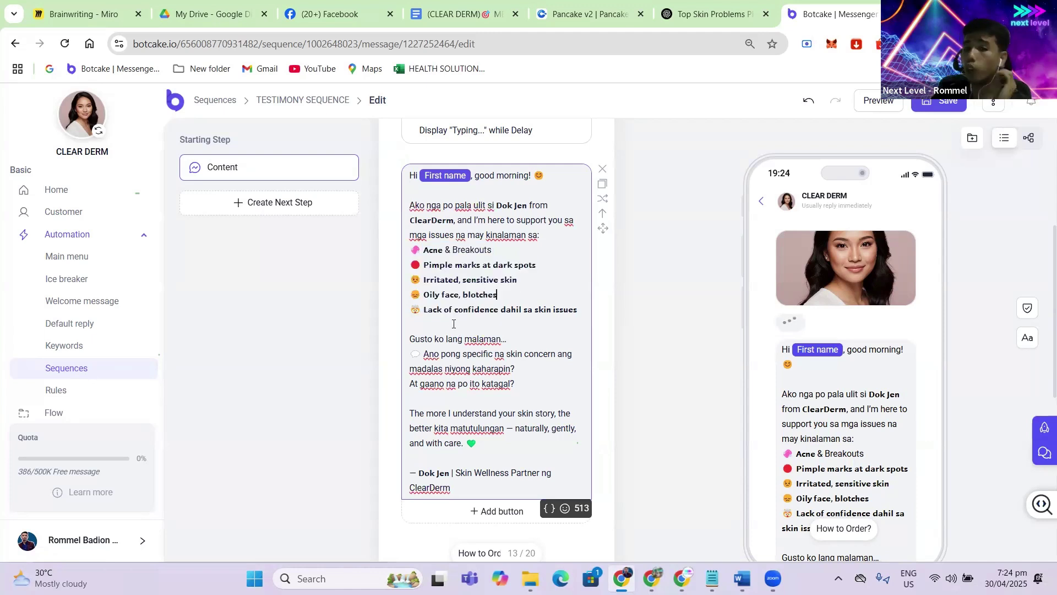
- Open the settings of the Probe message's How to Order quick reply to check which flow it triggers
scroll(453, 353, down, 4)
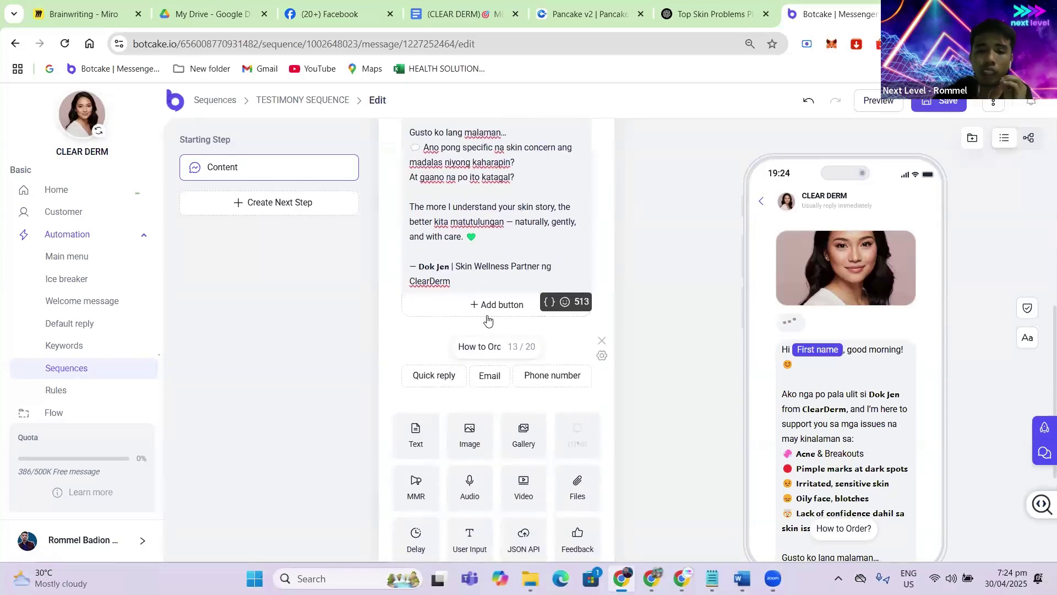
click(478, 348)
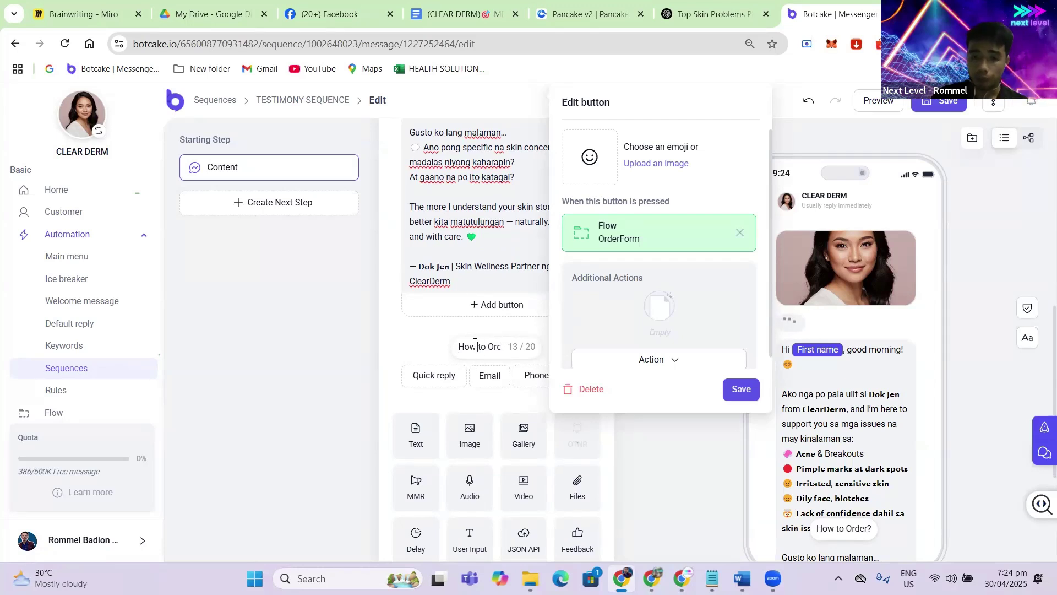
click(476, 344)
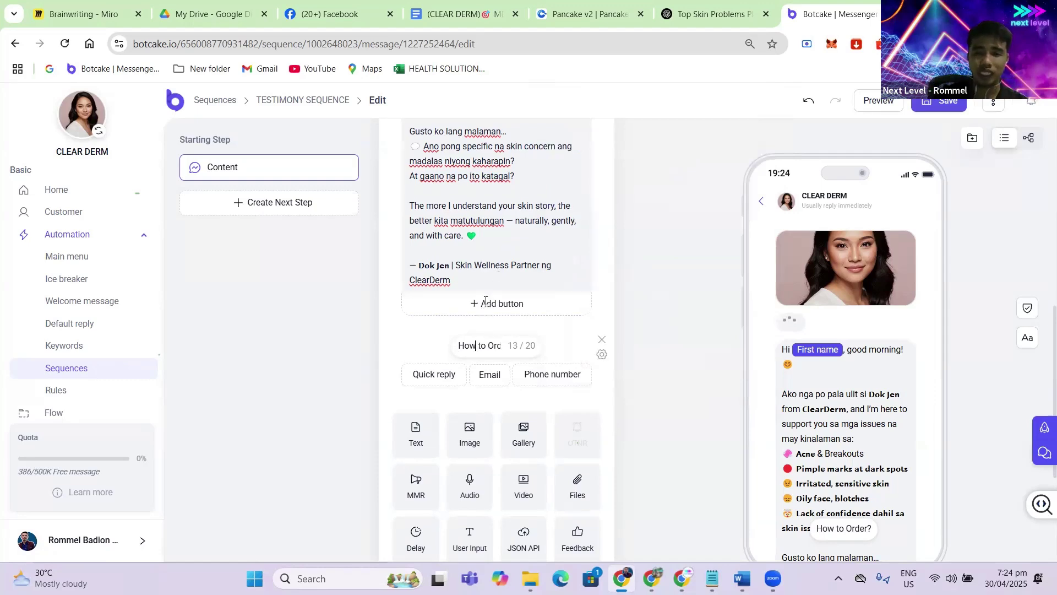
- Return to the TESTIMONY SEQUENCE and look over its message timeline from Intro down to the later testimony and TrialPack messages
scroll(440, 248, up, 8)
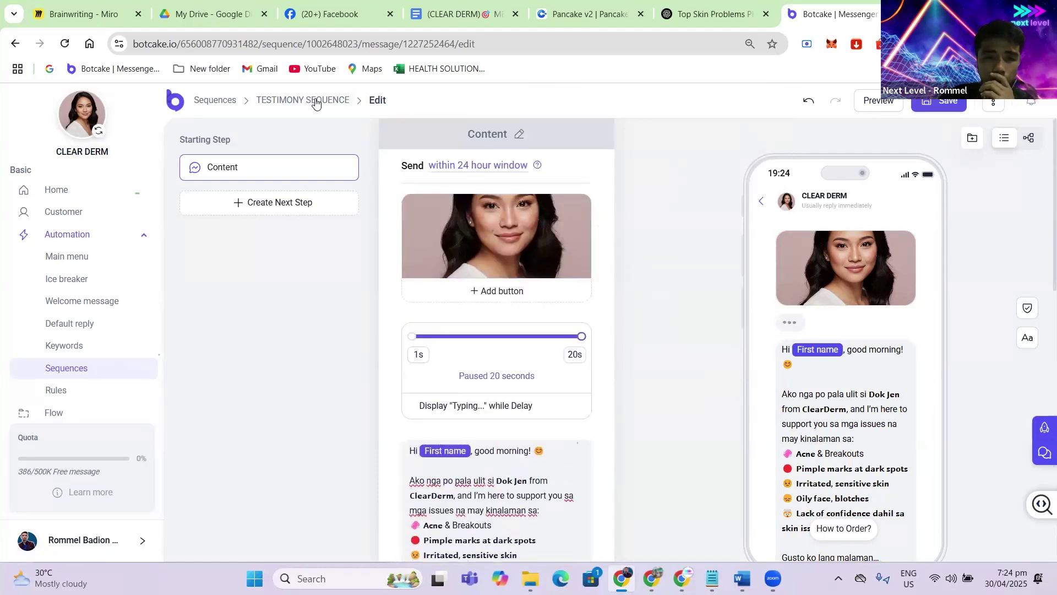
click(318, 102)
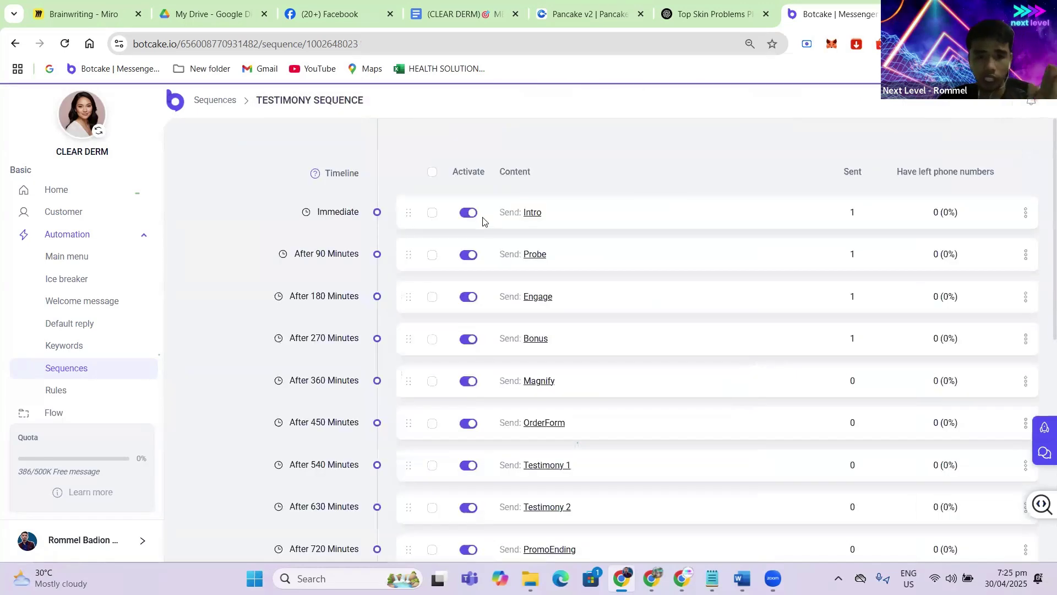
scroll(518, 259, down, 5)
scroll(537, 272, up, 5)
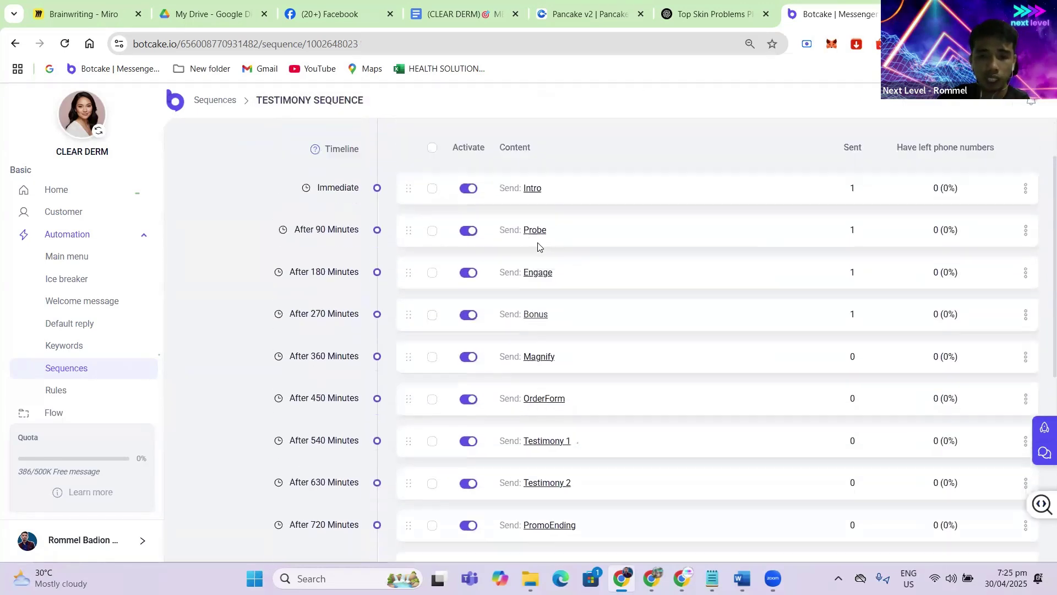
scroll(538, 281, down, 3)
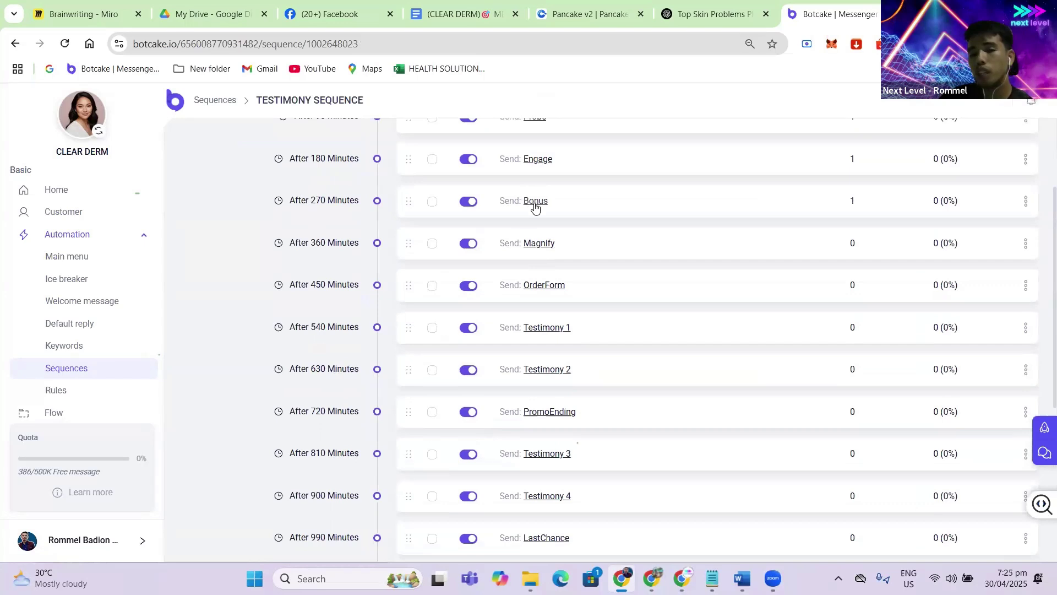
scroll(531, 432, down, 3)
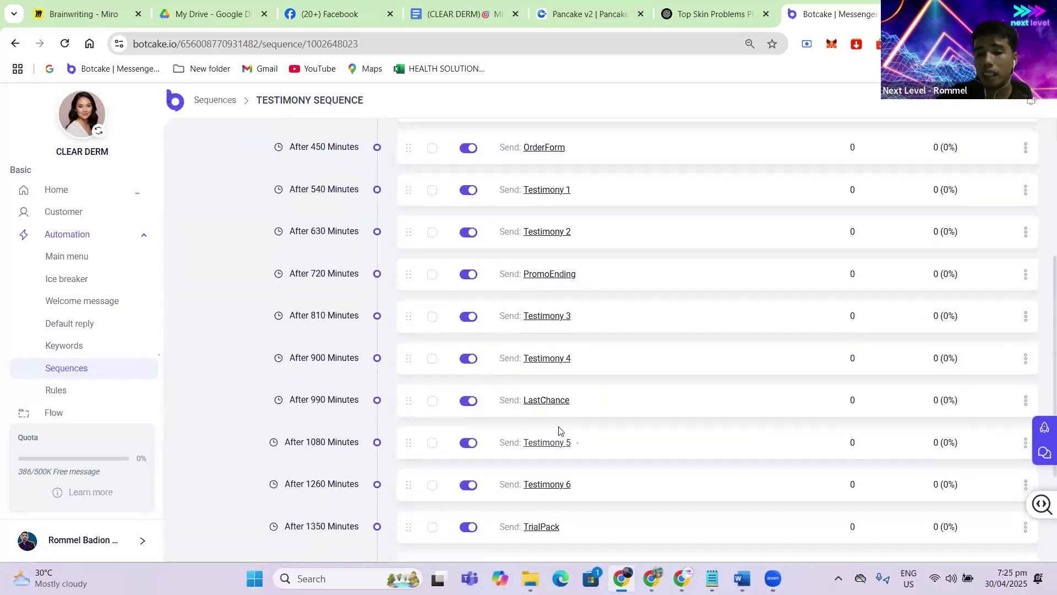
scroll(531, 361, up, 6)
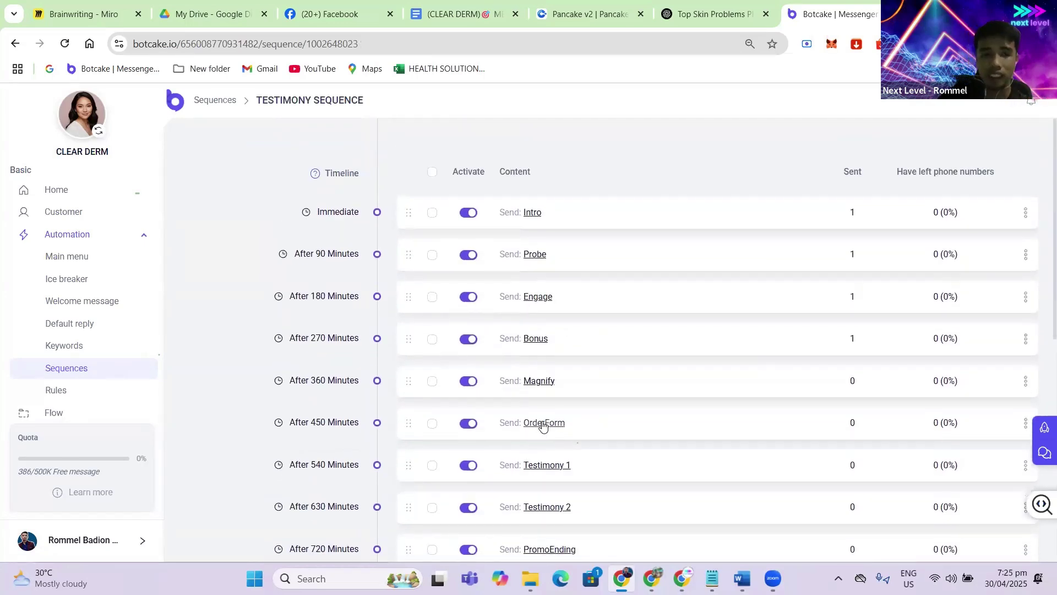
scroll(542, 424, down, 2)
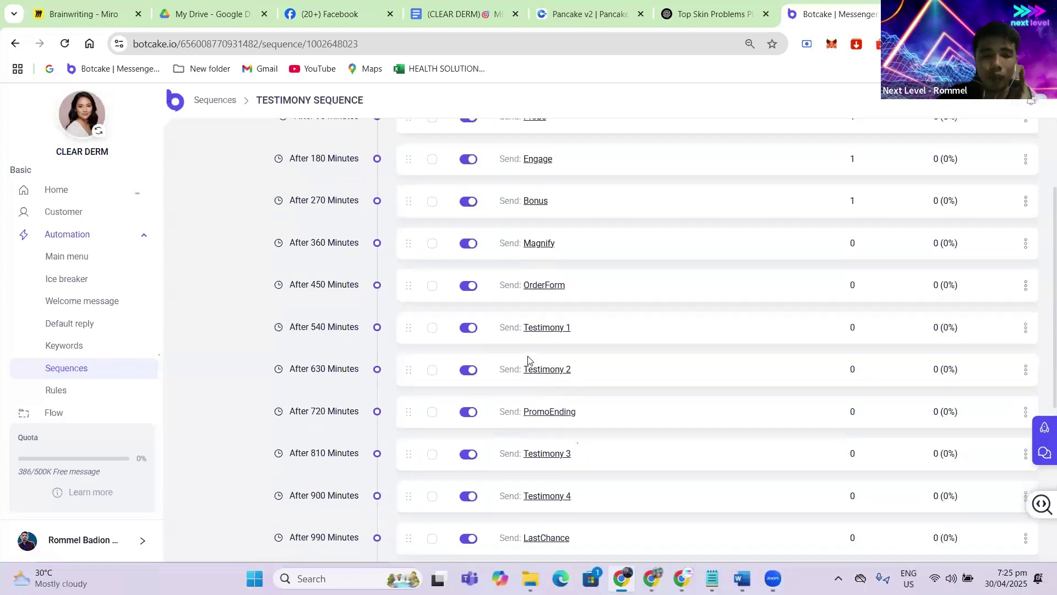
scroll(533, 306, up, 2)
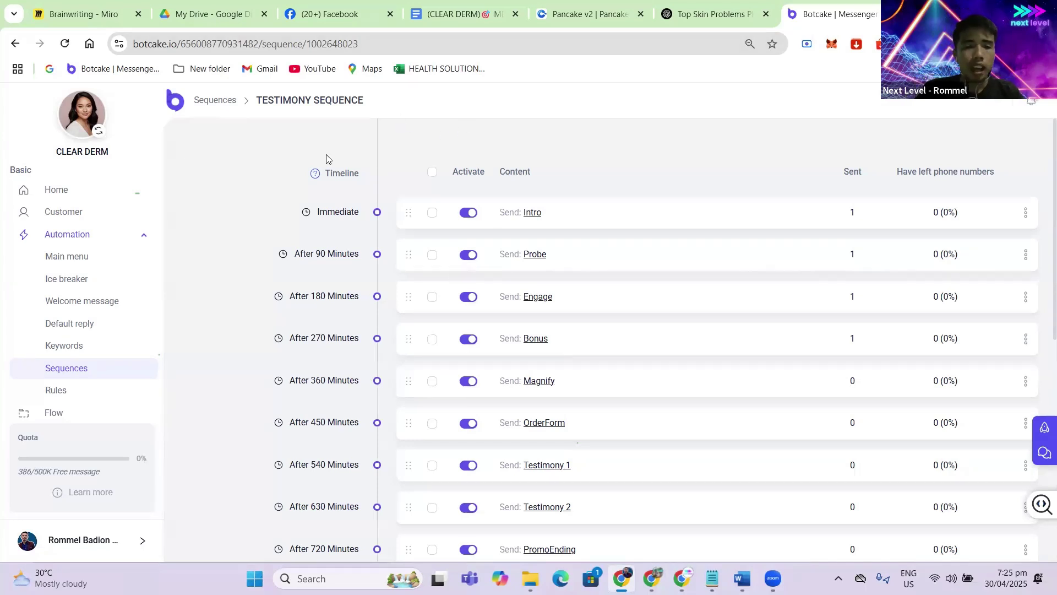
- Find Salem Supply in the list of connected pages and switch to it
click(98, 131)
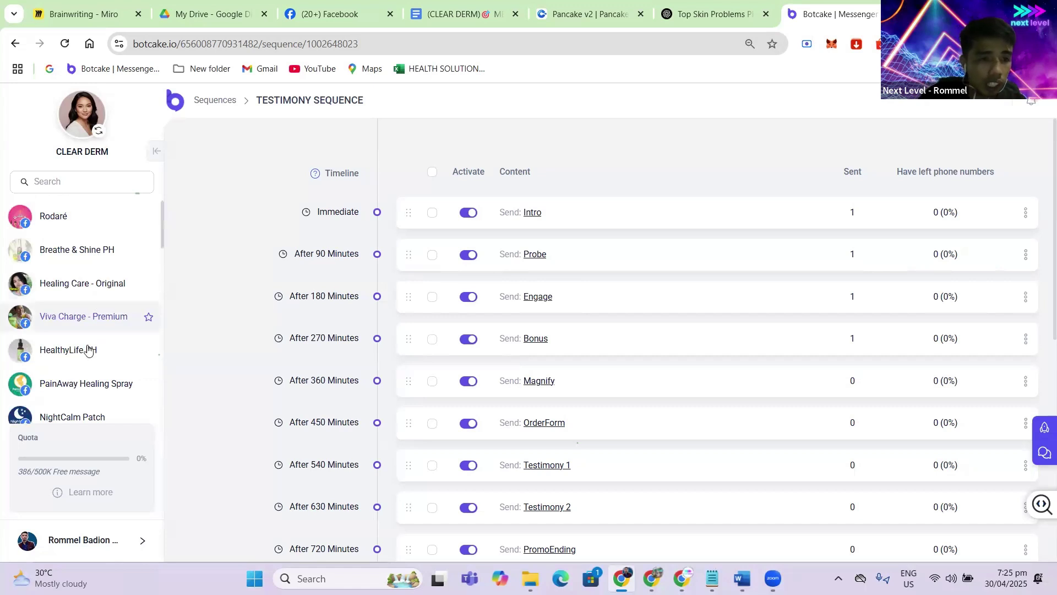
scroll(85, 366, down, 2)
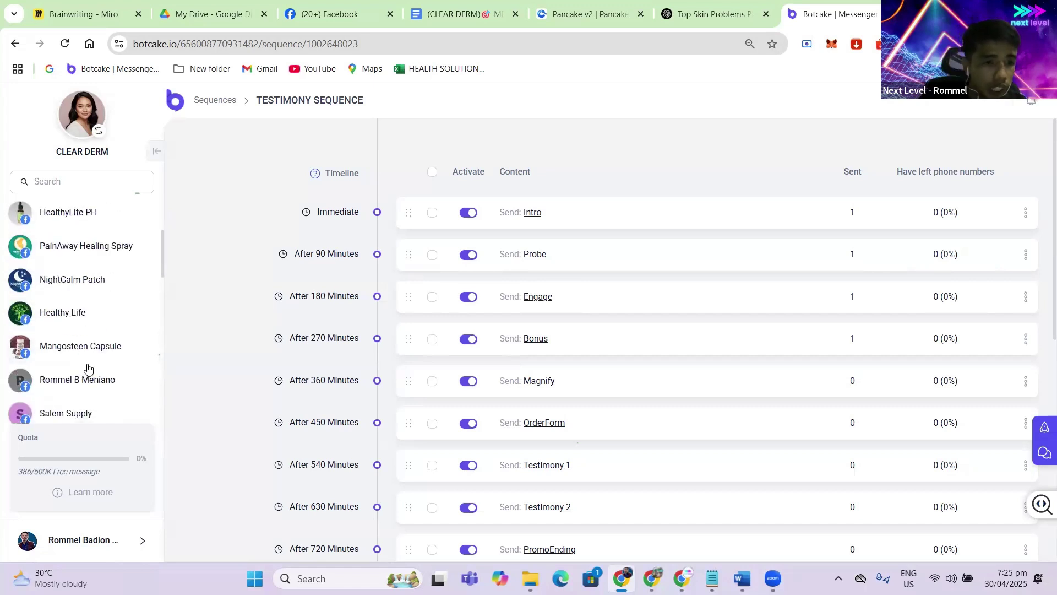
scroll(87, 366, down, 4)
scroll(93, 347, up, 2)
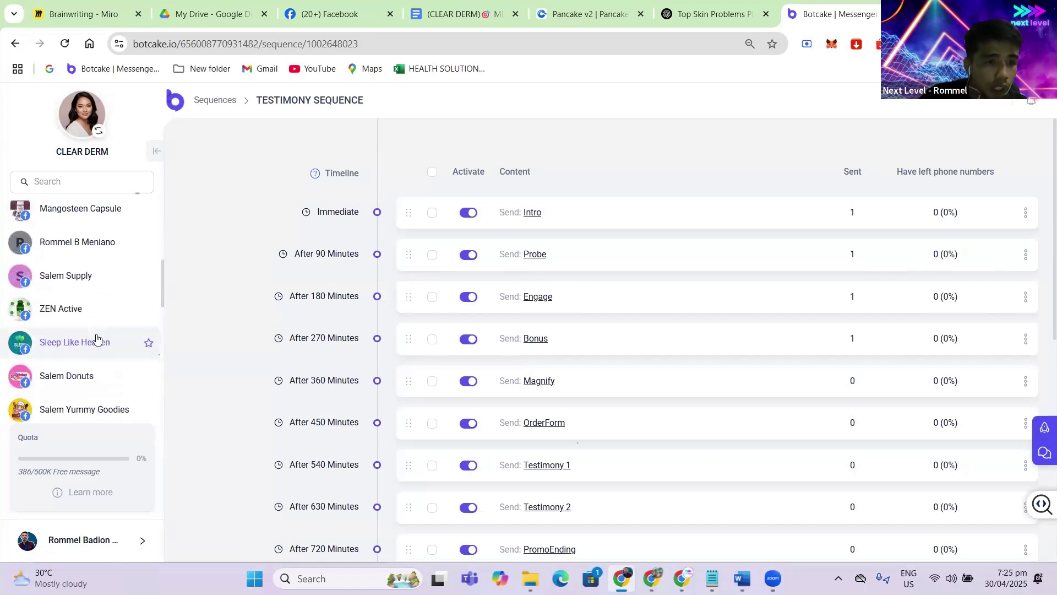
click(69, 281)
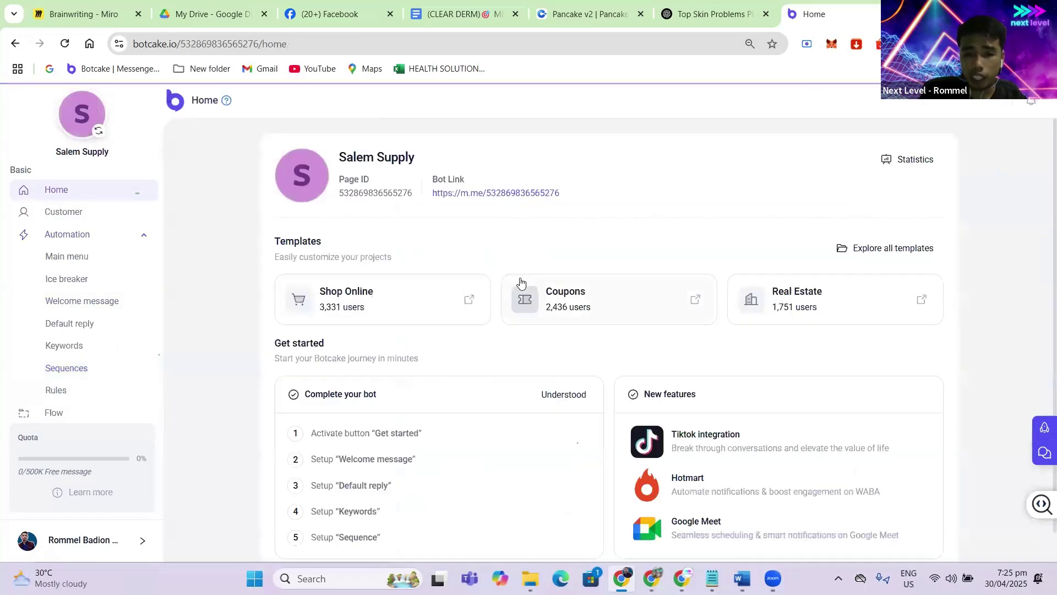
- Look over the Salem Supply page's home overview, then check its welcome message and sequence list
scroll(520, 282, down, 1)
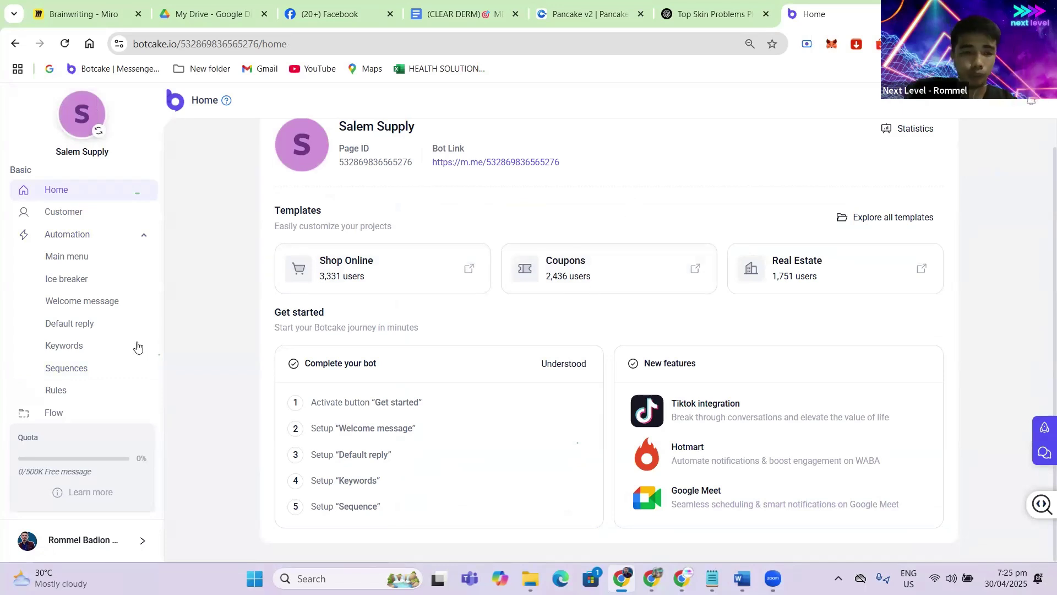
click(77, 306)
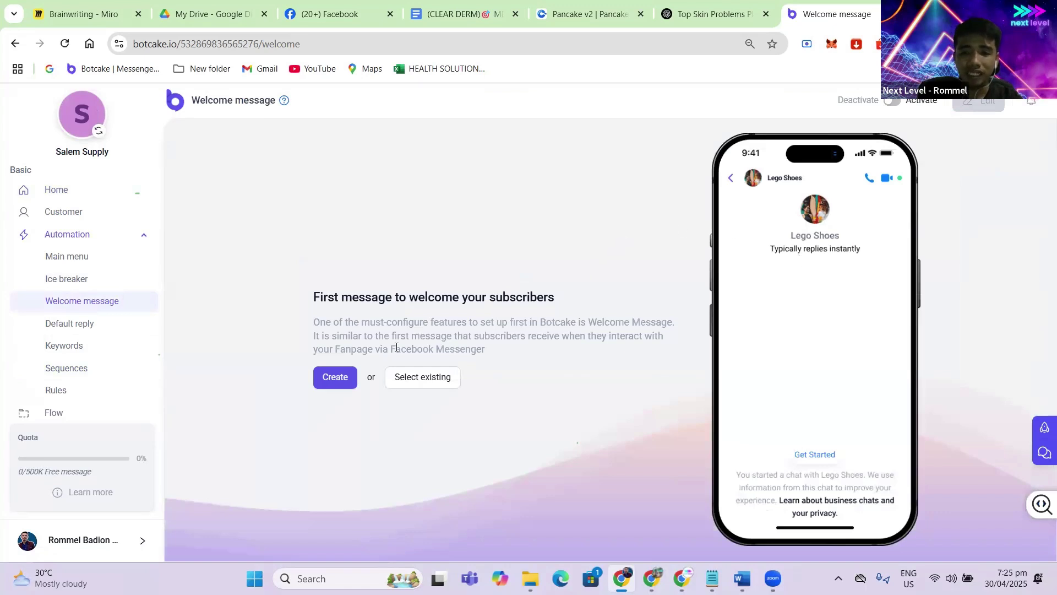
click(73, 372)
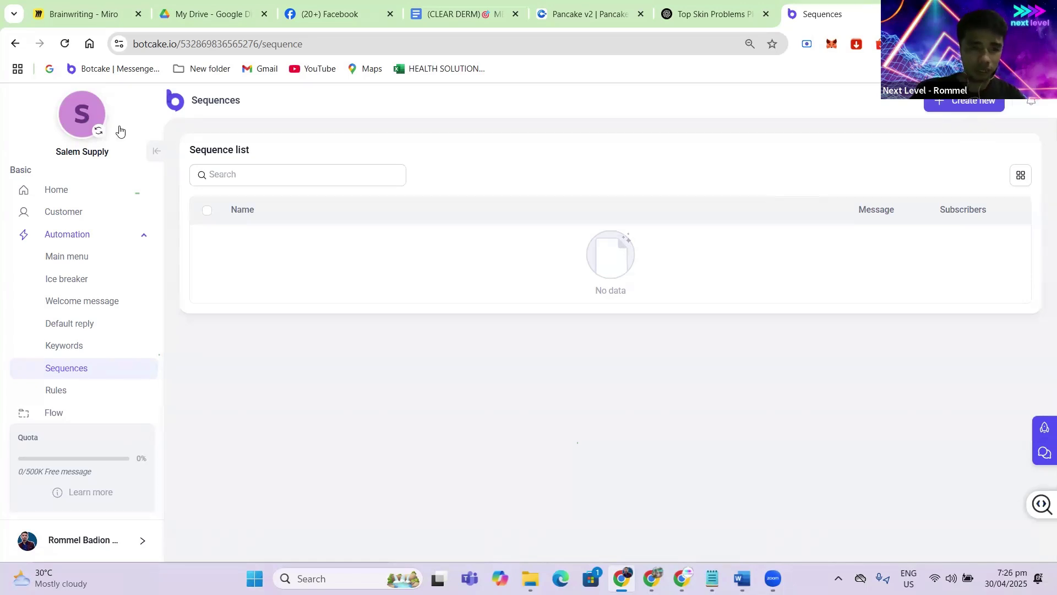
- Switch back to the CLEAR DERM page and open its general settings
click(98, 151)
click(74, 219)
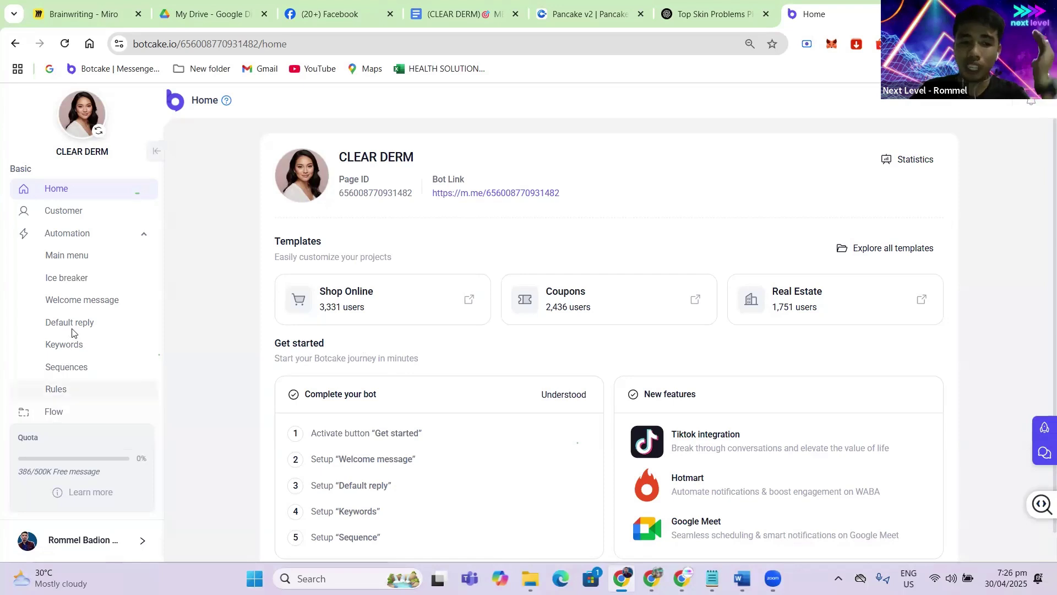
scroll(72, 332, down, 3)
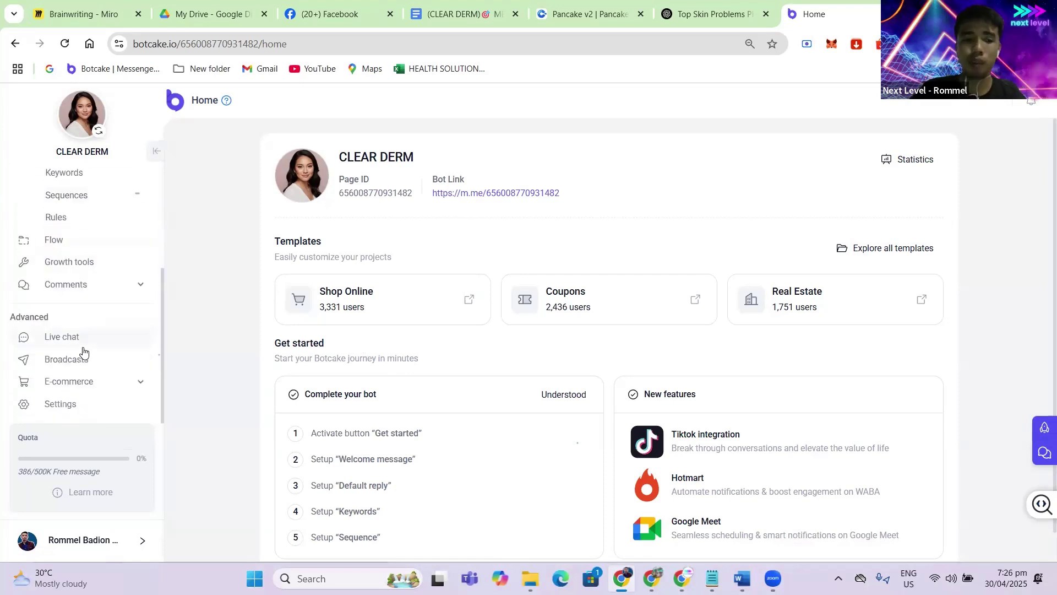
click(60, 406)
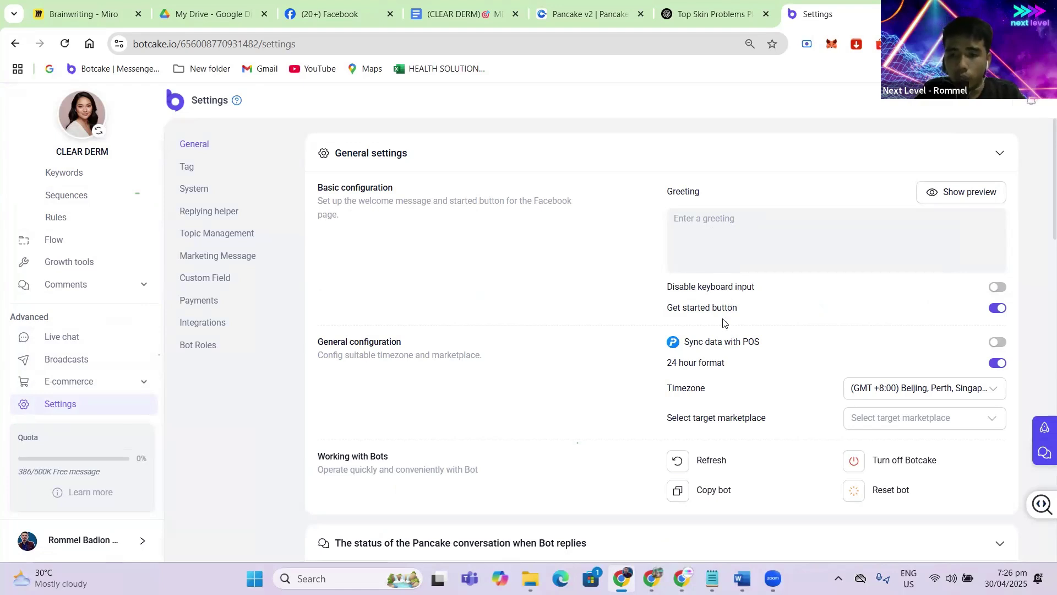
- Open the bot copy options for CLEAR DERM, search the target pages for "salem" and select Salem Supply as the target
scroll(722, 322, down, 3)
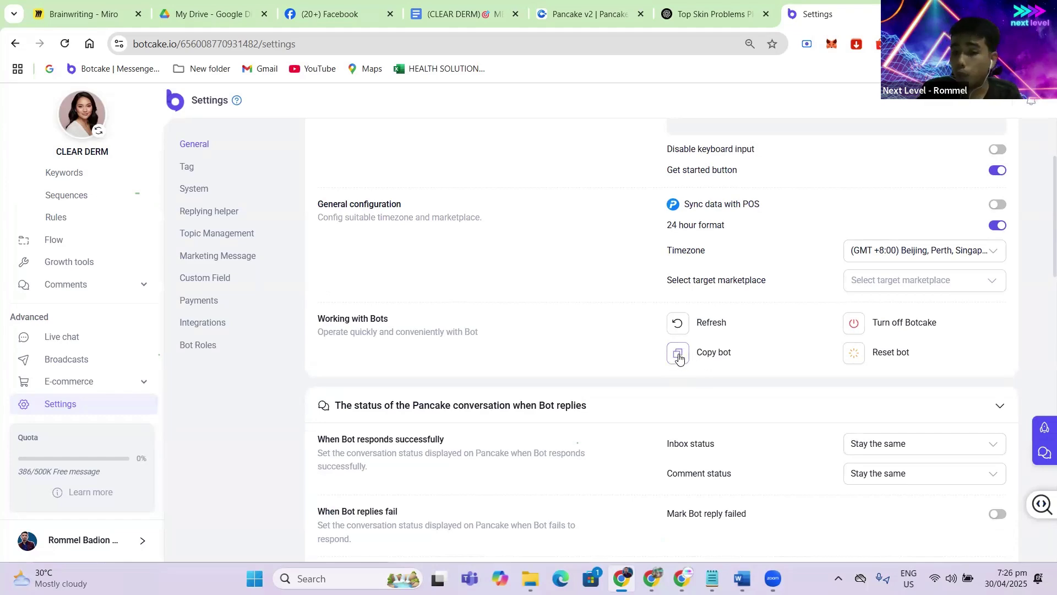
click(678, 355)
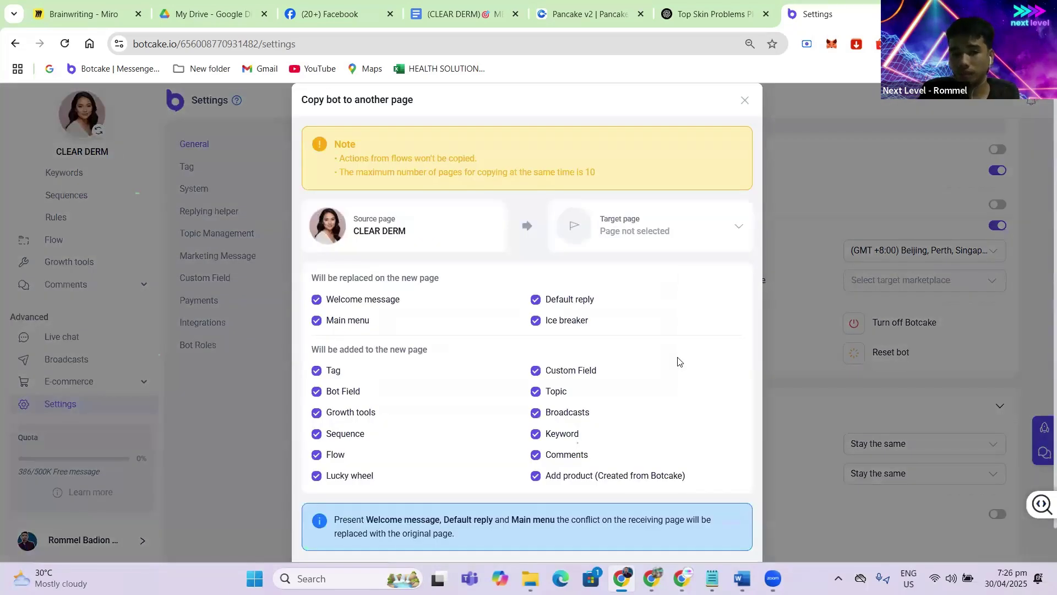
scroll(432, 354, down, 1)
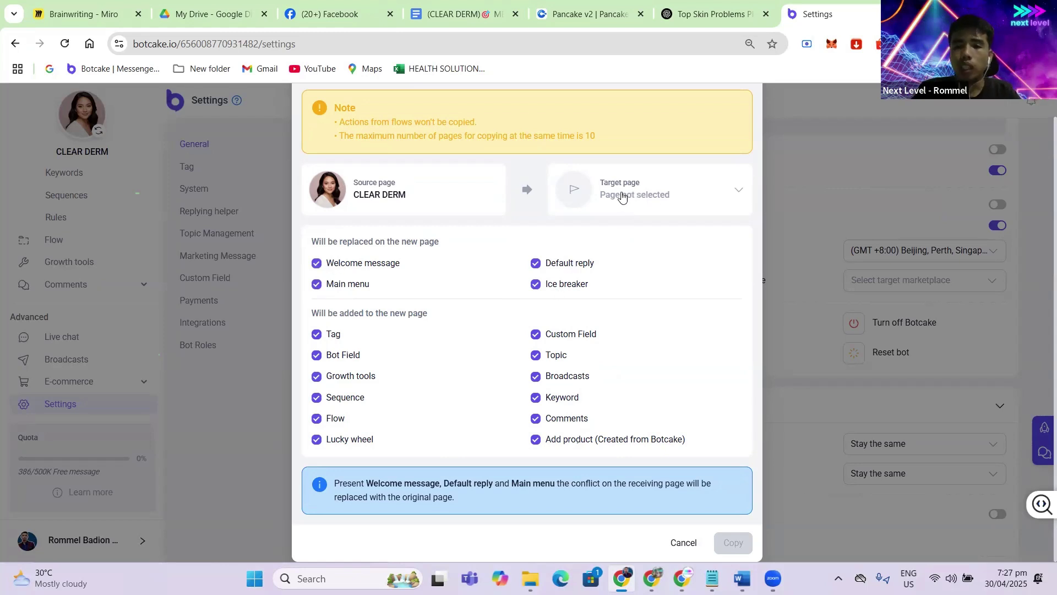
click(713, 196)
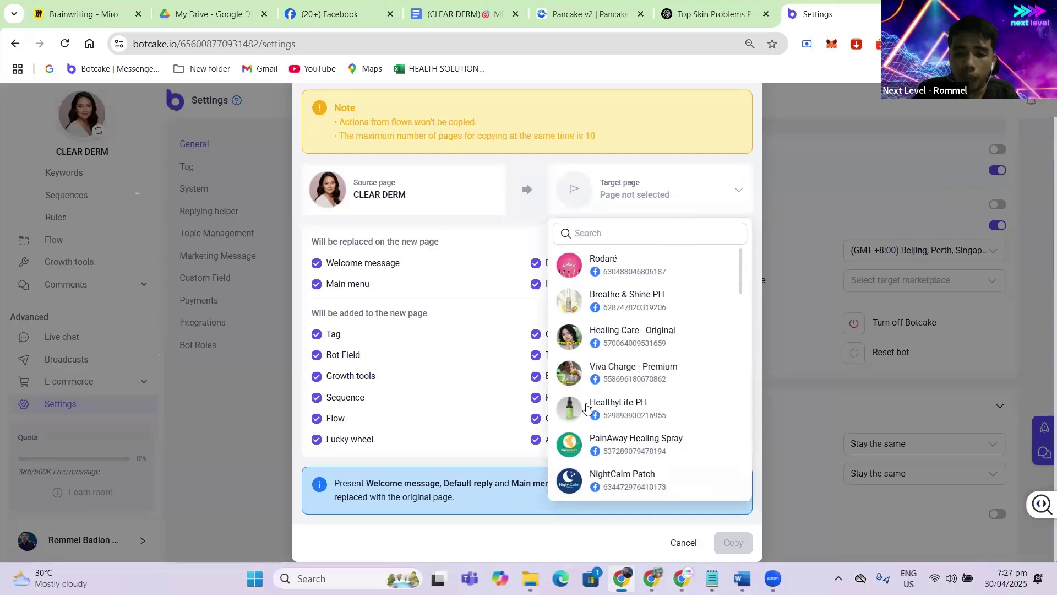
click(617, 235)
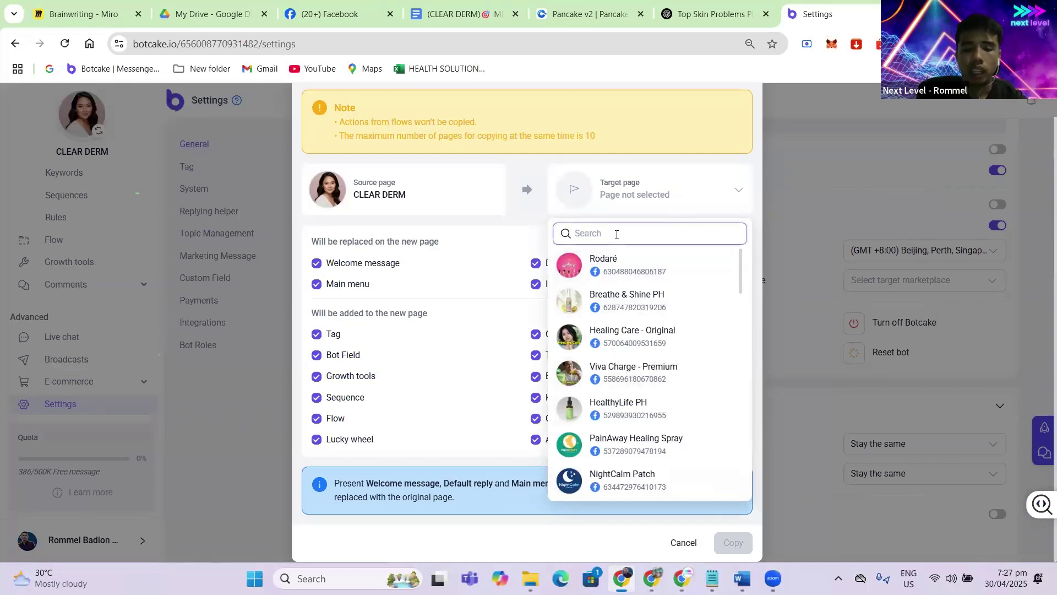
text(salem)
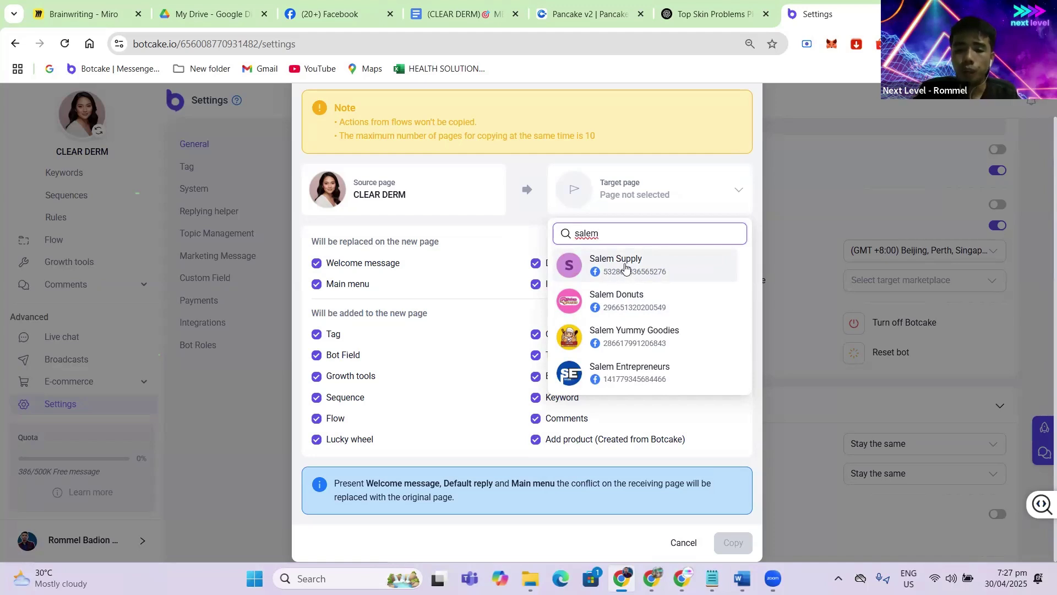
click(625, 268)
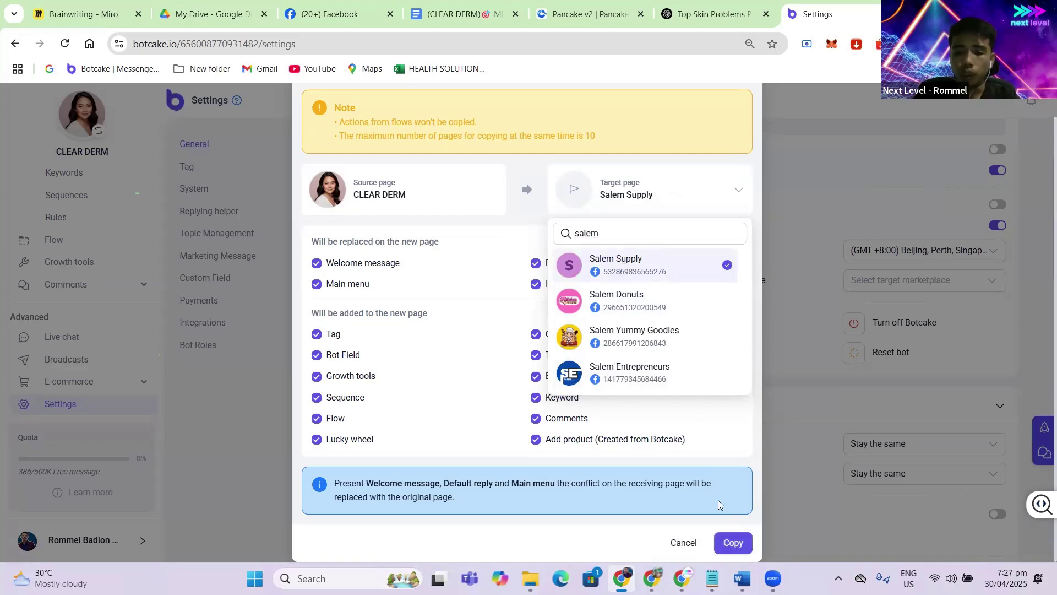
- Copy the CLEAR DERM bot with all its selected items to Salem Supply and finish the copy
click(733, 543)
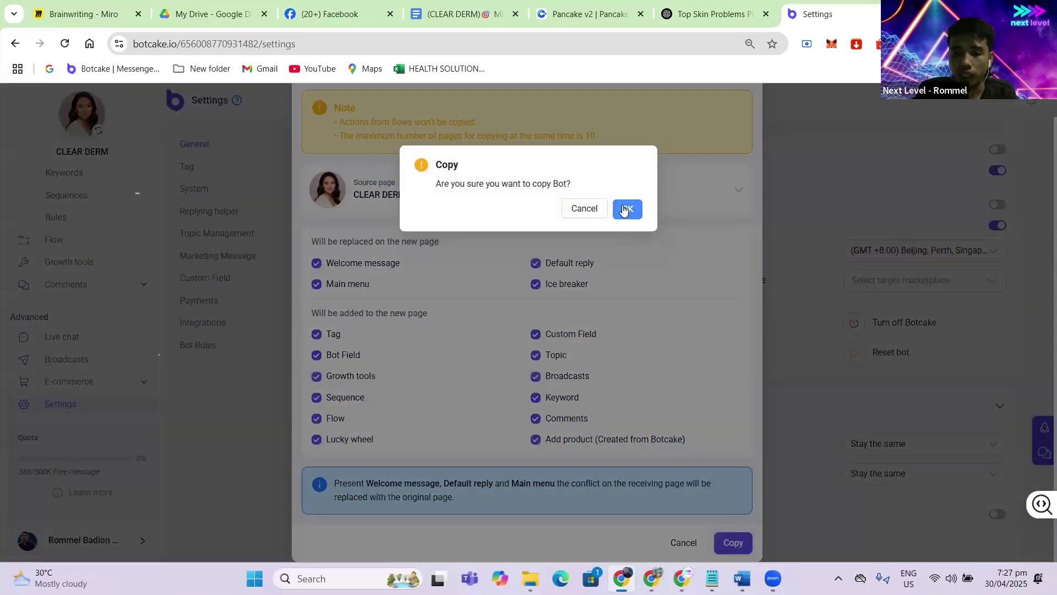
click(624, 211)
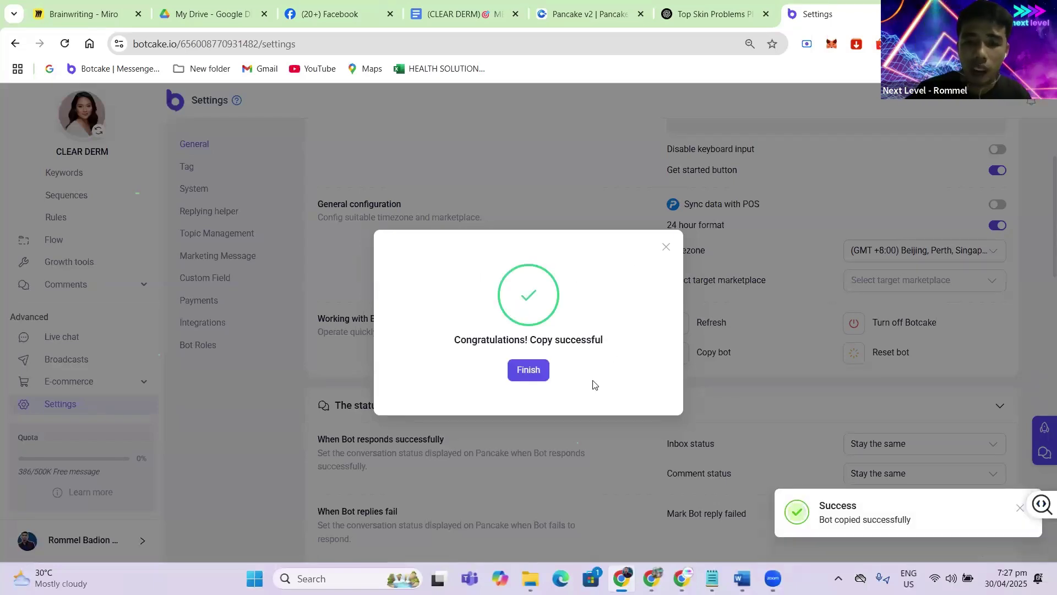
click(542, 371)
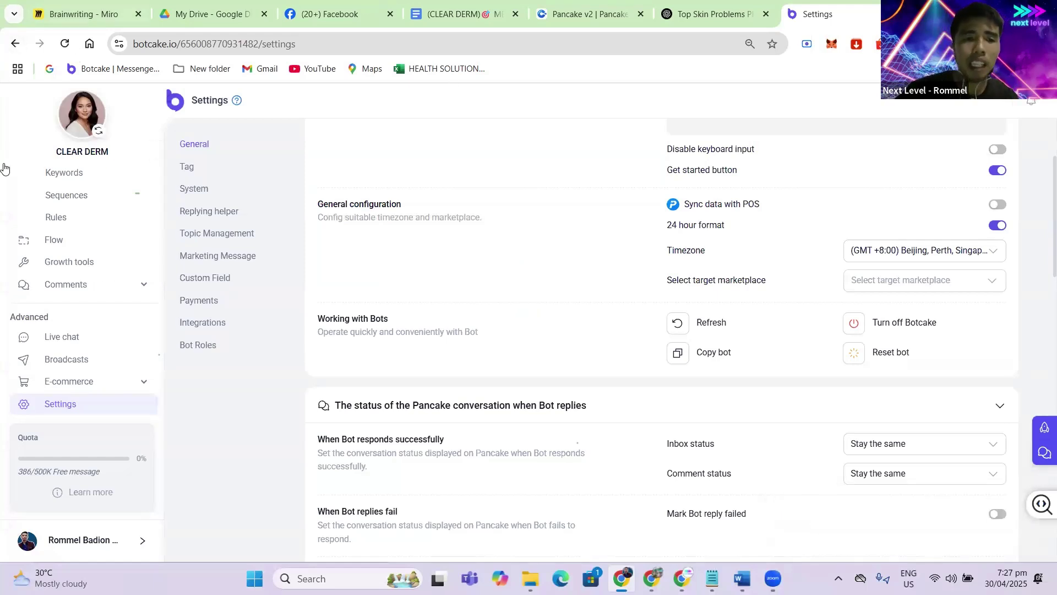
- Search the connected pages for "sal" and switch to the Salem Supply page
click(98, 133)
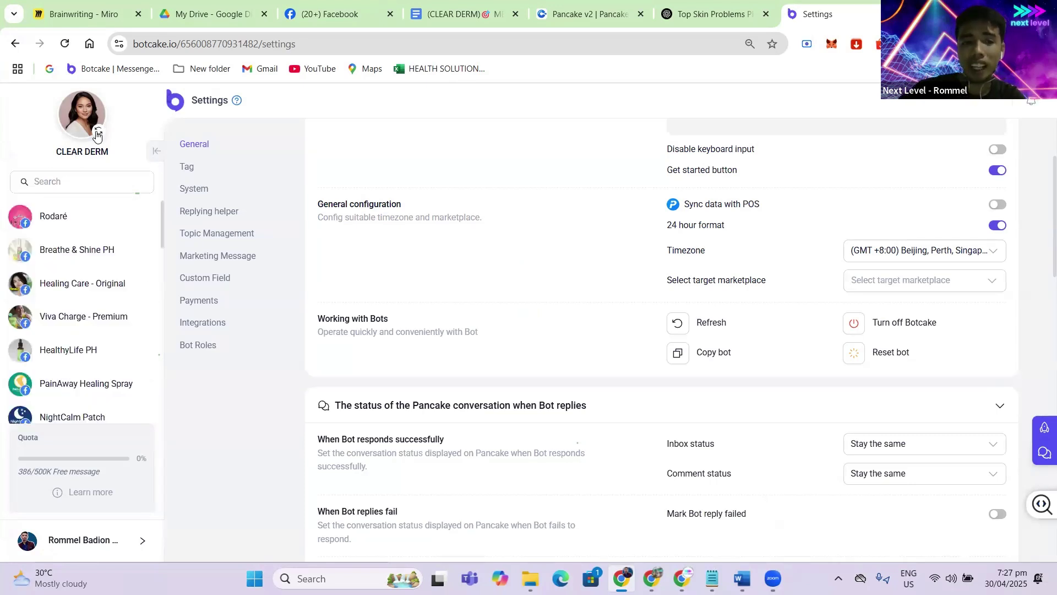
text(sal)
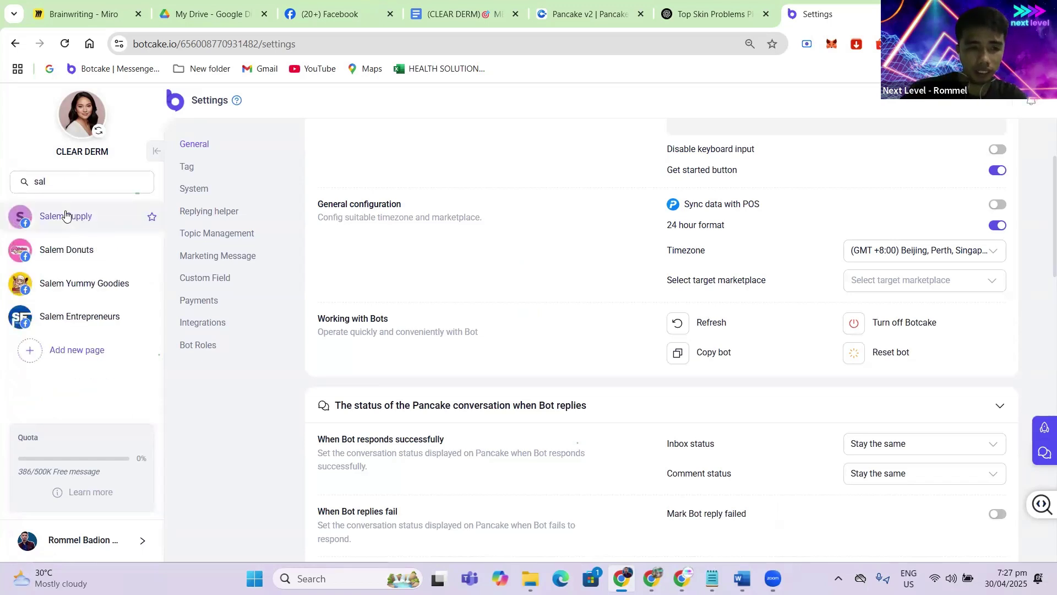
click(82, 215)
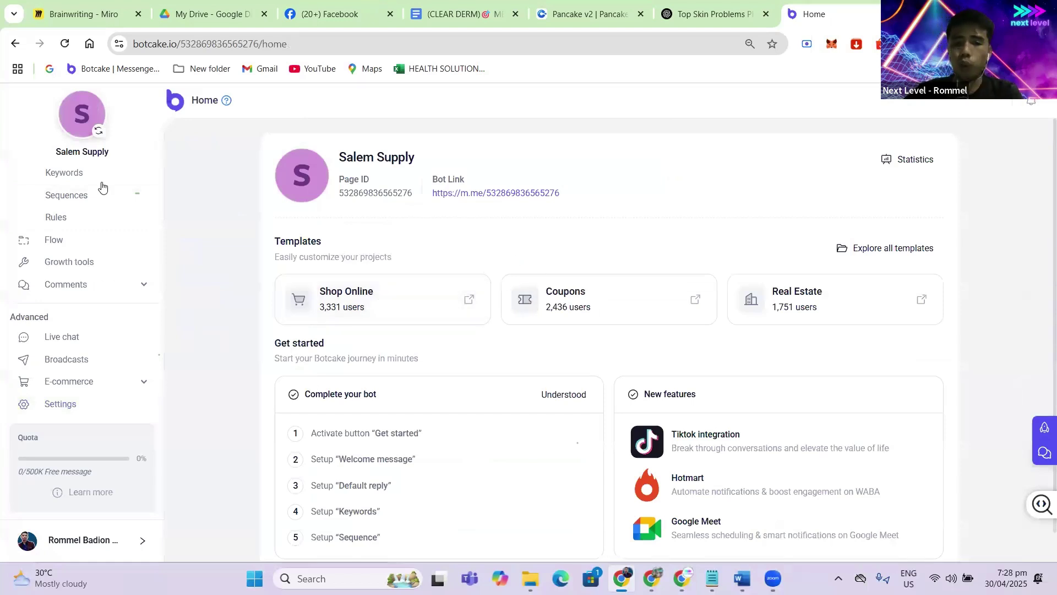
- Open Salem Supply's welcome message and look over the copied greeting and its quick replies
scroll(160, 284, up, 3)
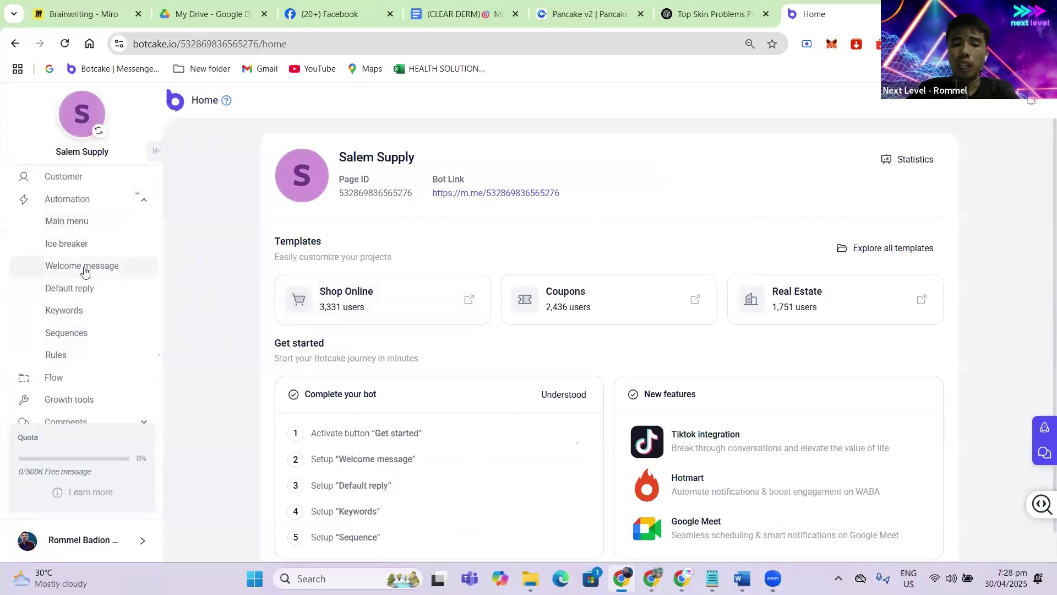
scroll(127, 305, up, 2)
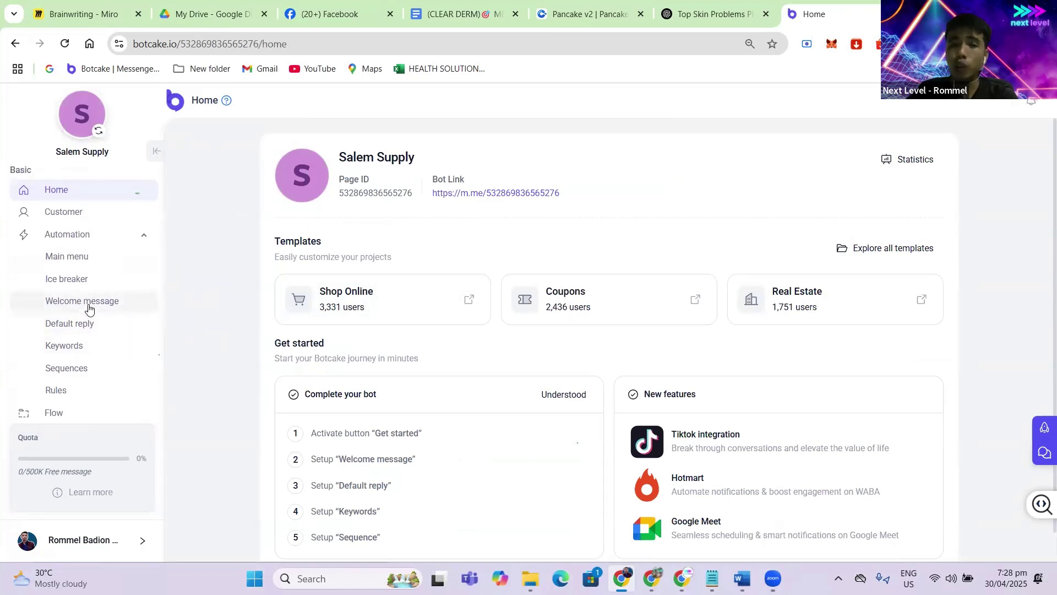
click(88, 306)
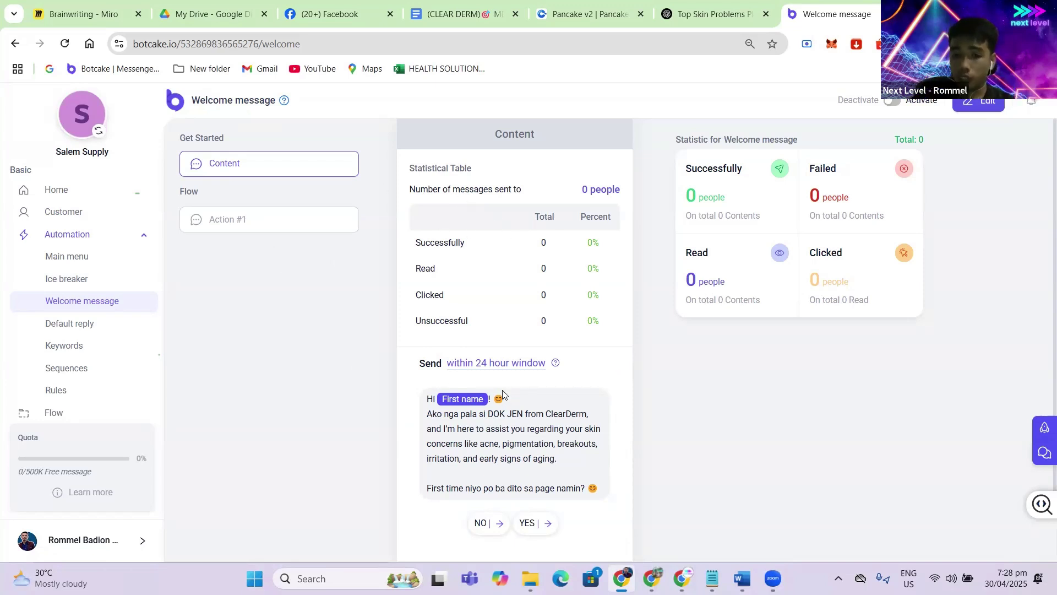
scroll(502, 393, down, 2)
scroll(324, 373, up, 2)
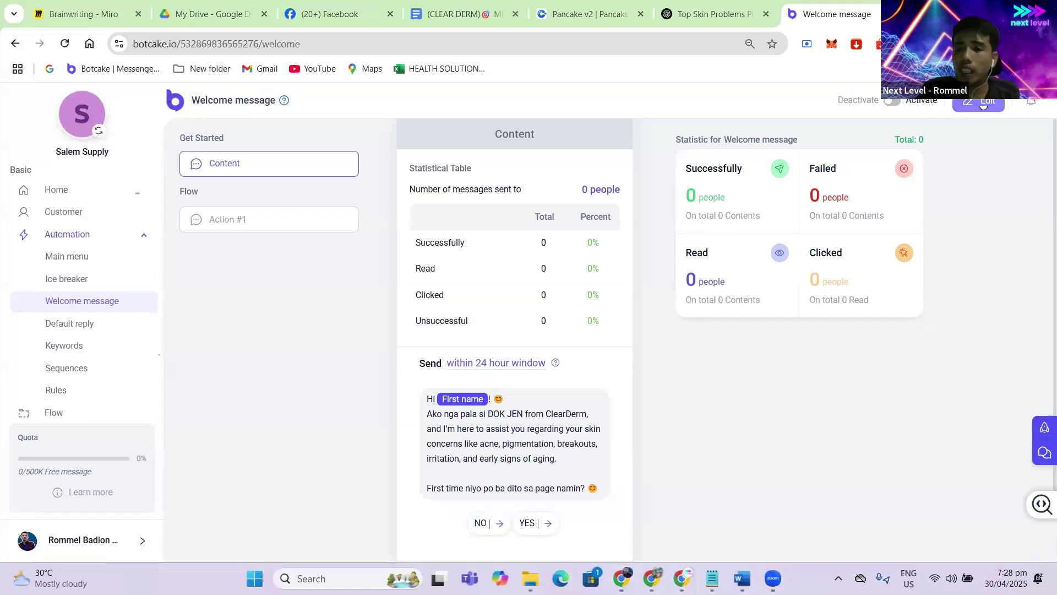
- Open the welcome message for editing, check its greeting text and content blocks, and save it
click(983, 103)
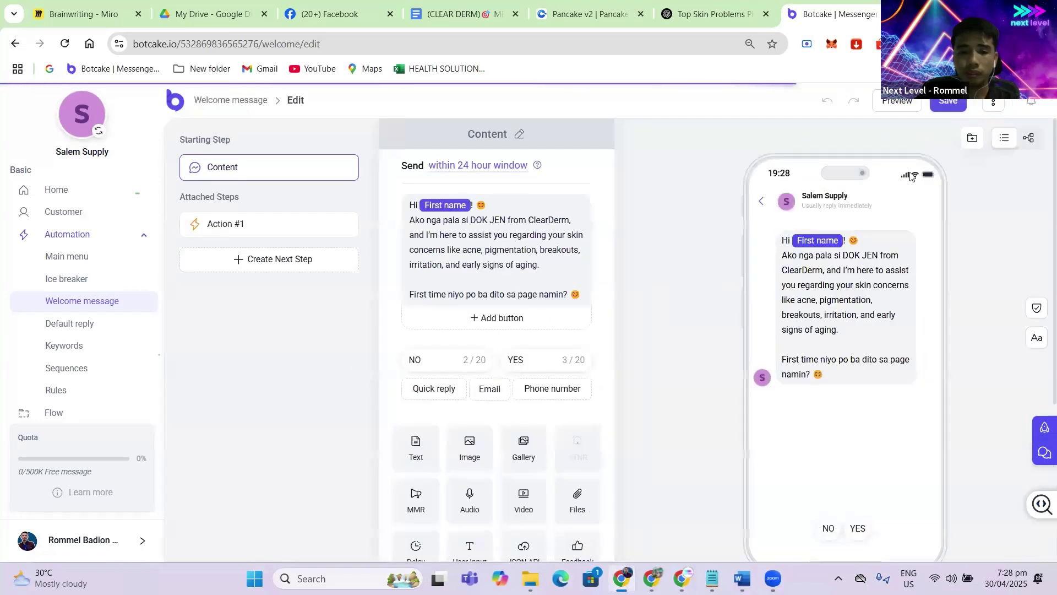
scroll(507, 317, down, 5)
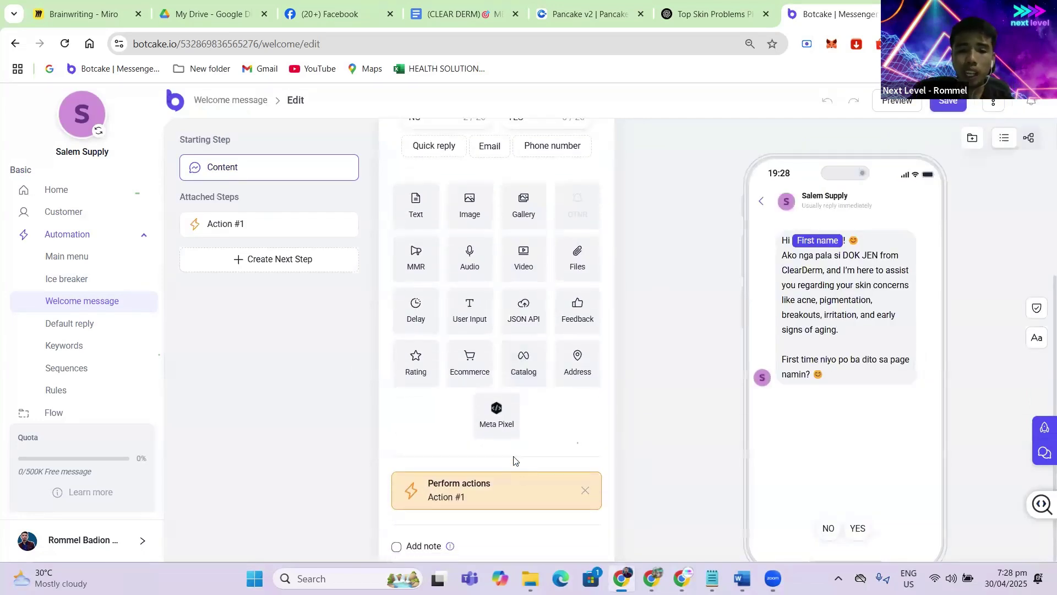
scroll(515, 457, up, 5)
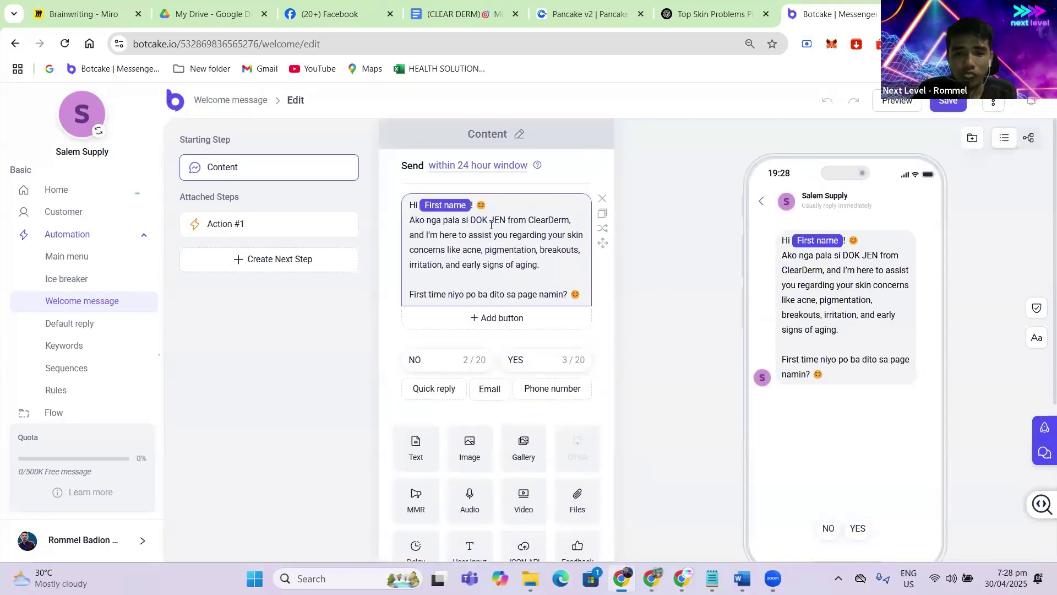
click(467, 218)
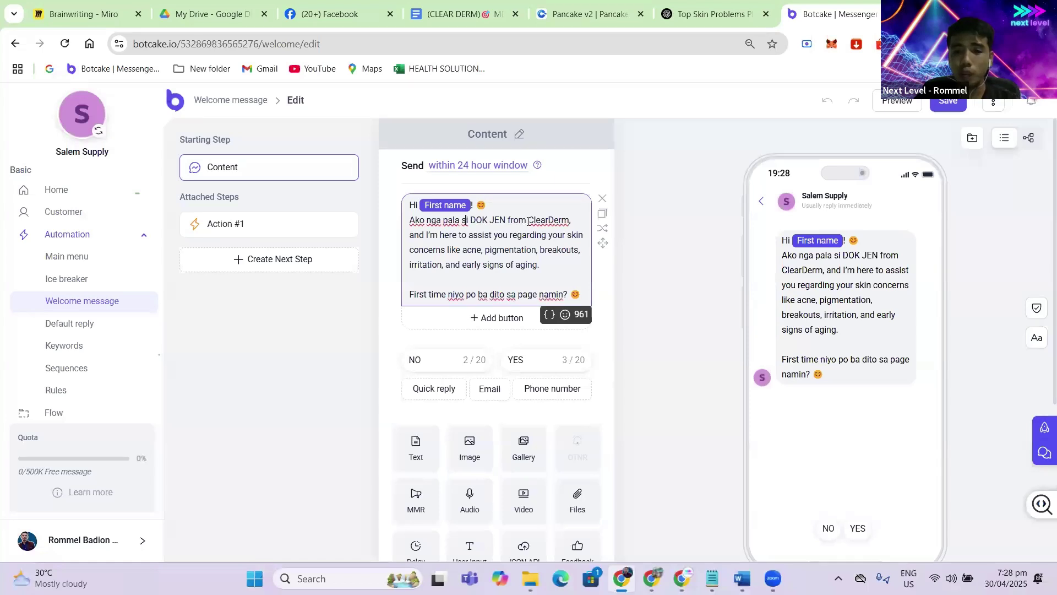
drag(527, 220, 569, 221)
click(568, 221)
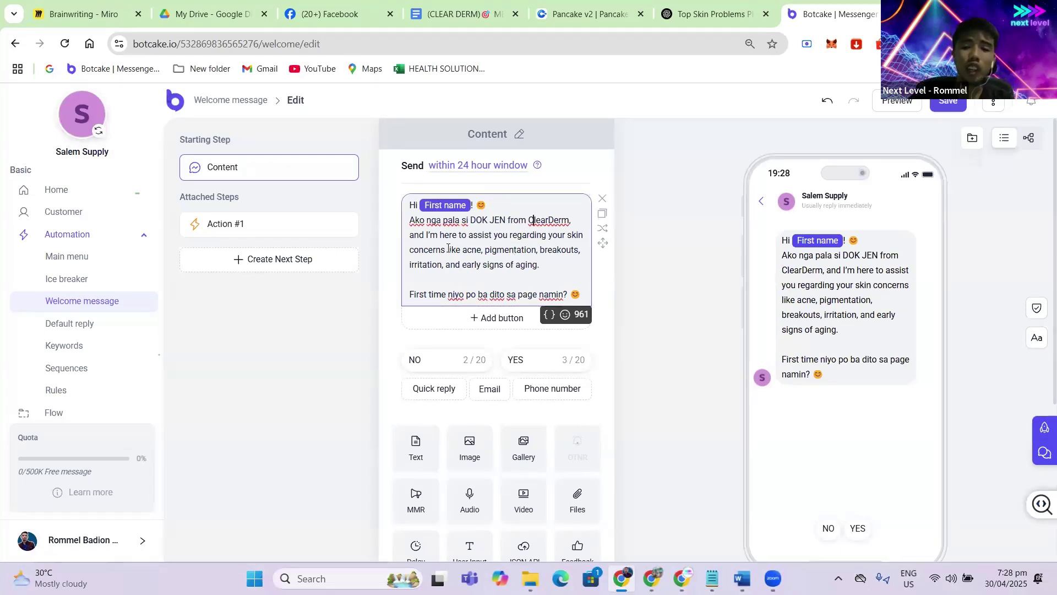
drag(409, 212, 605, 306)
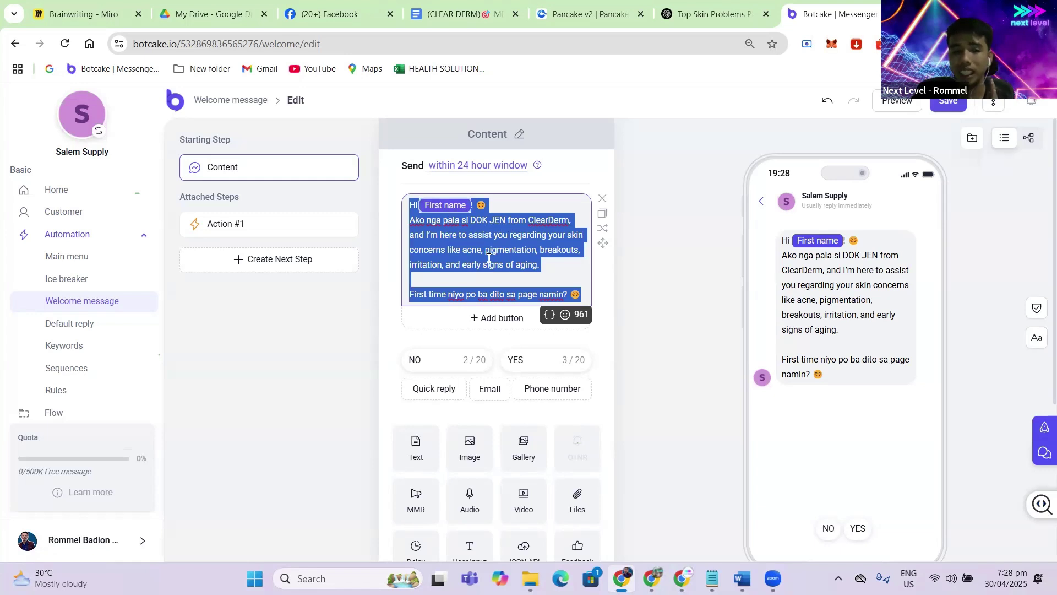
click(950, 105)
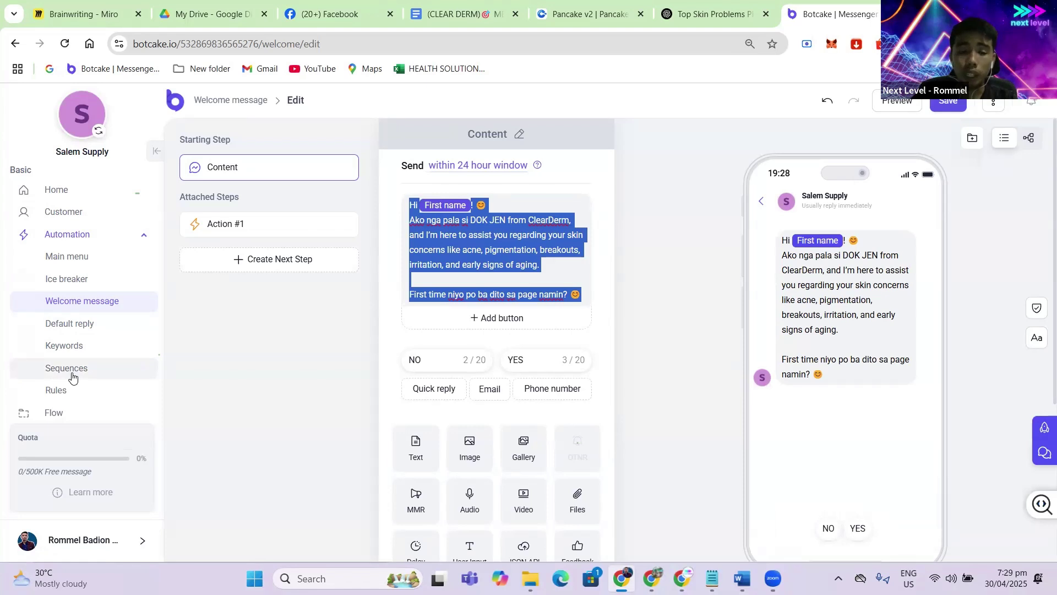
- Open the TESTIMONY SEQUENCE of Salem Supply and look through its timeline of scheduled messages
click(71, 374)
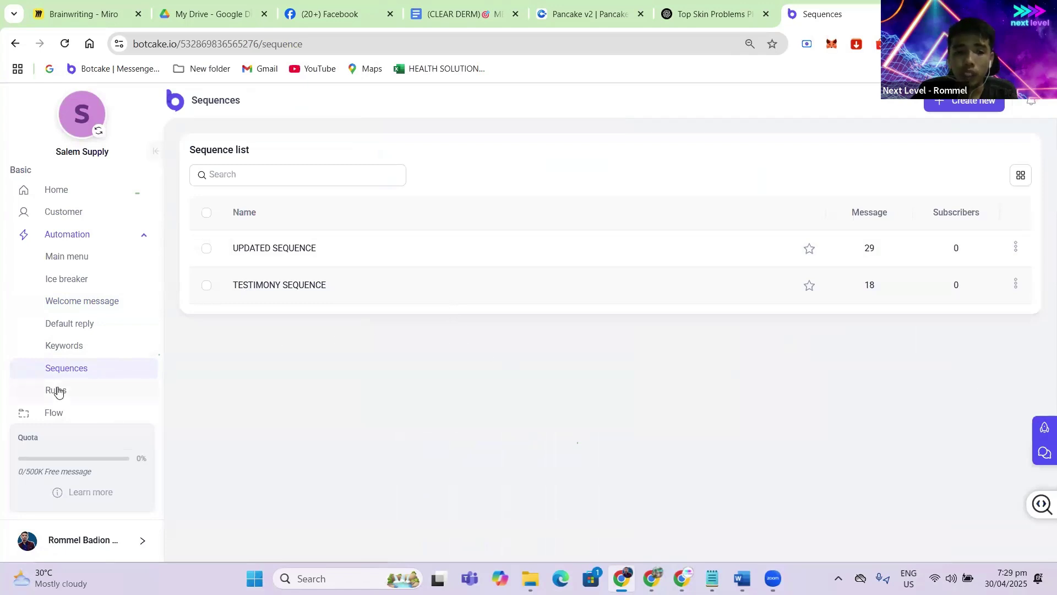
click(304, 290)
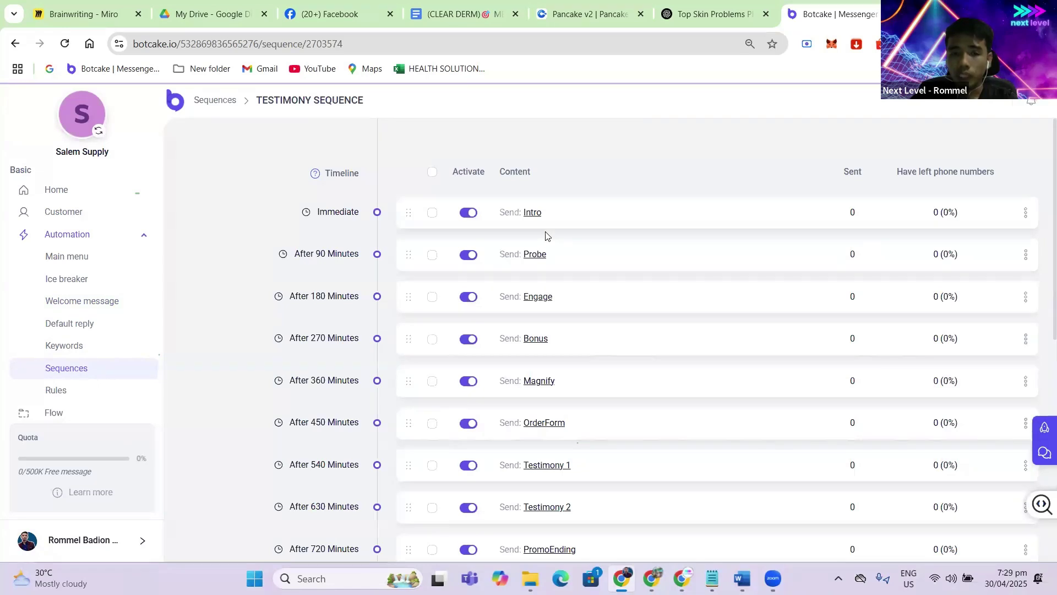
scroll(617, 334, down, 5)
scroll(617, 335, down, 2)
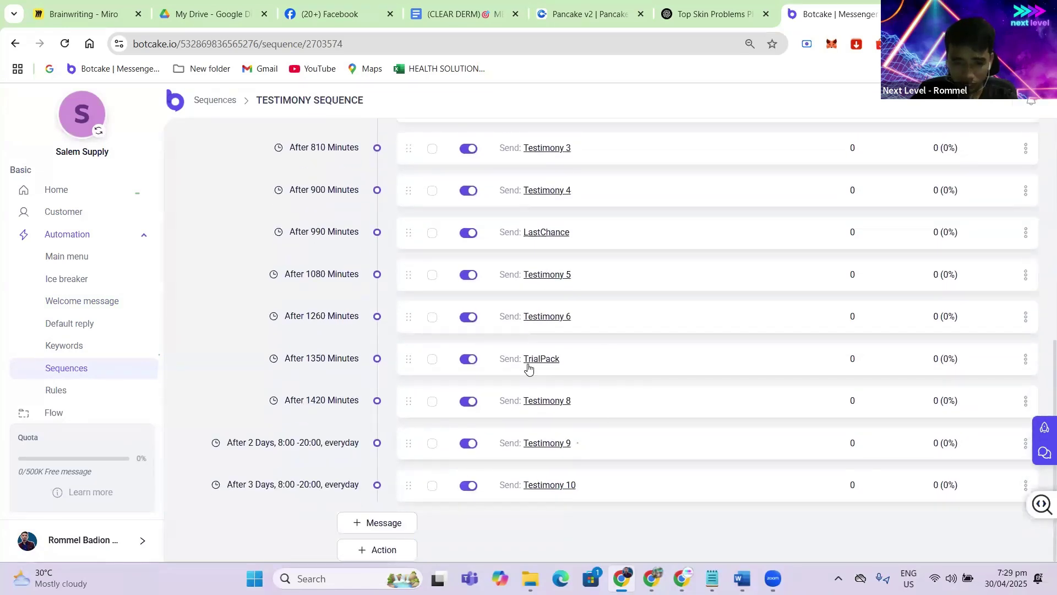
scroll(552, 388, up, 5)
scroll(552, 389, up, 3)
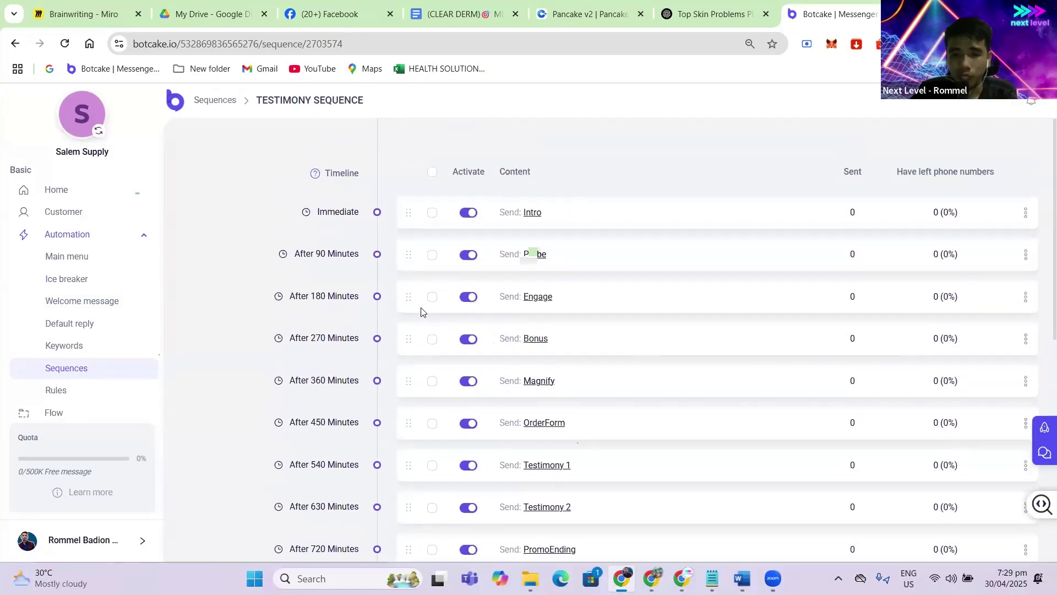
scroll(430, 324, down, 2)
scroll(433, 337, down, 6)
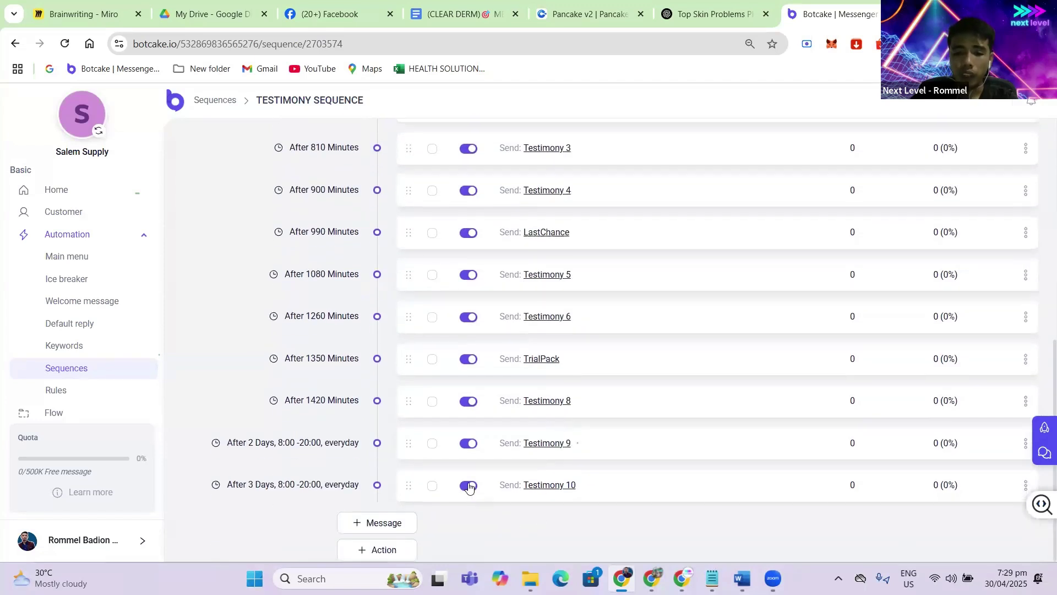
- Deactivate every message in the TESTIMONY SEQUENCE, from Testimony 10 up to Intro, and check the whole timeline
click(469, 444)
click(468, 401)
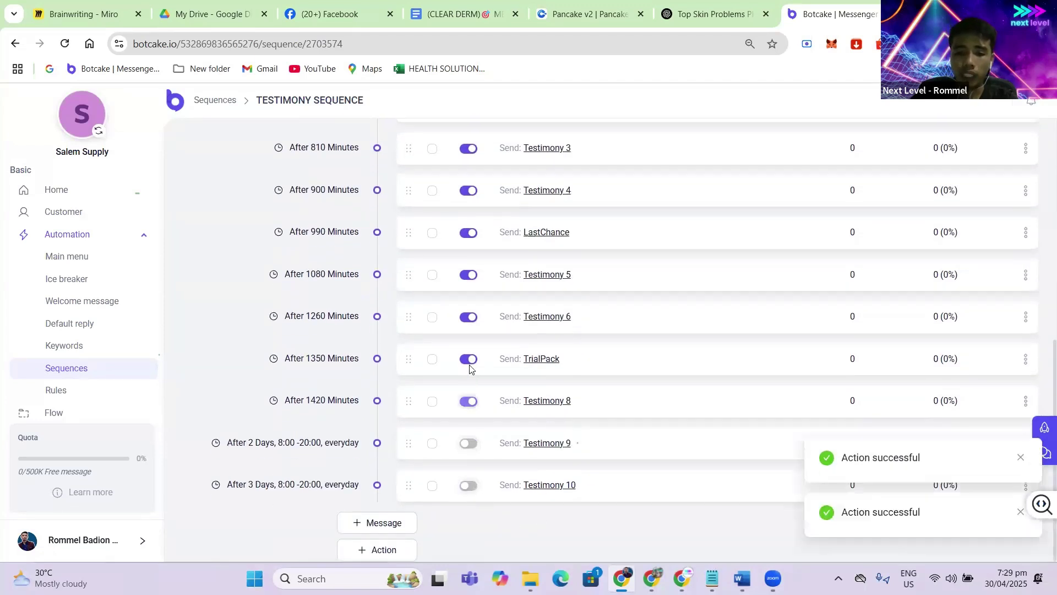
click(468, 358)
click(468, 318)
click(468, 275)
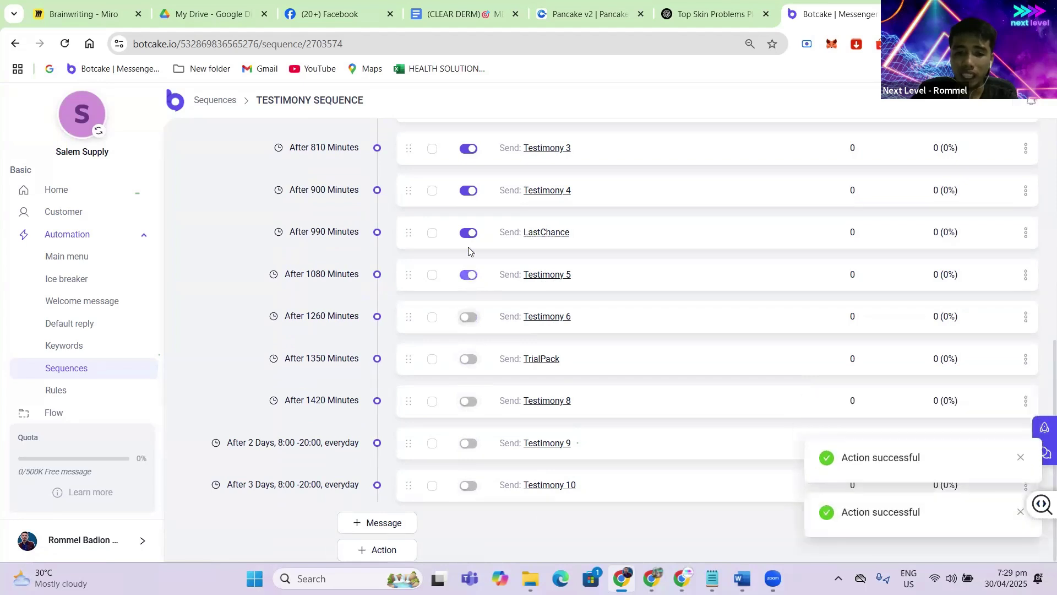
click(468, 232)
scroll(470, 331, up, 3)
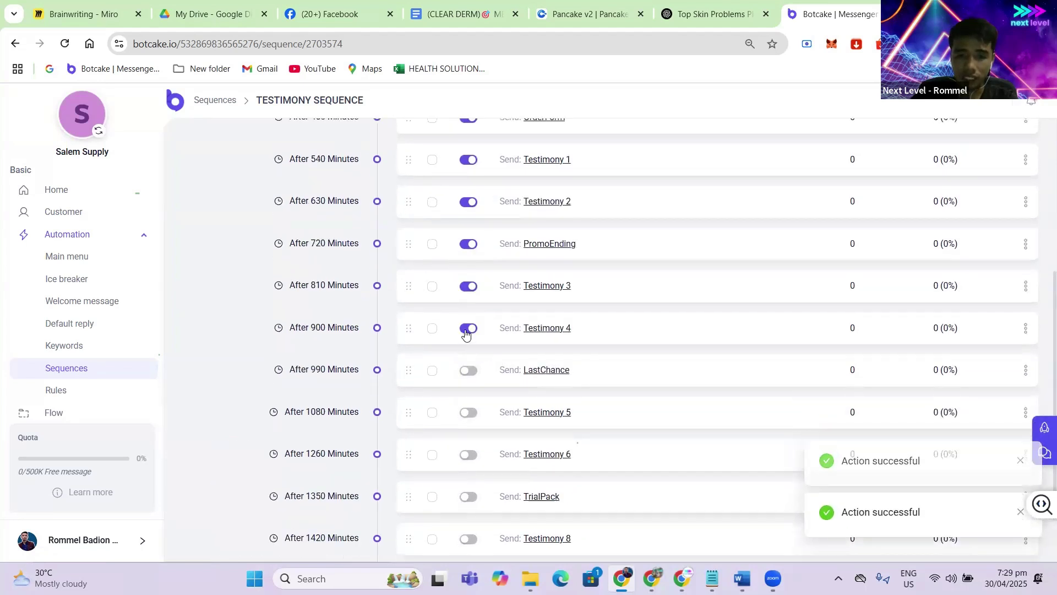
click(468, 285)
click(469, 244)
click(468, 202)
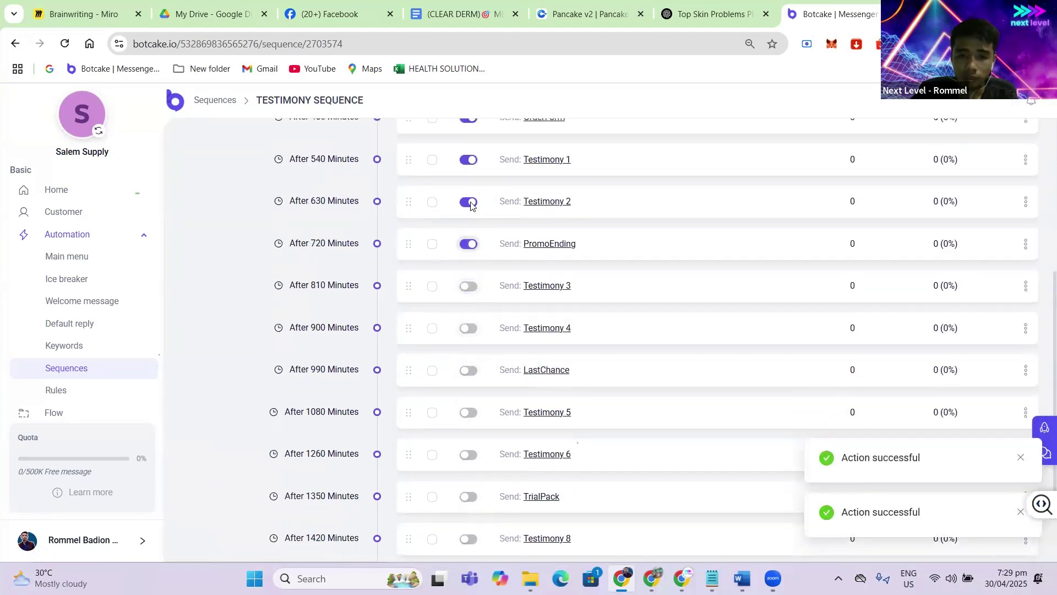
scroll(568, 323, up, 3)
click(469, 366)
click(468, 323)
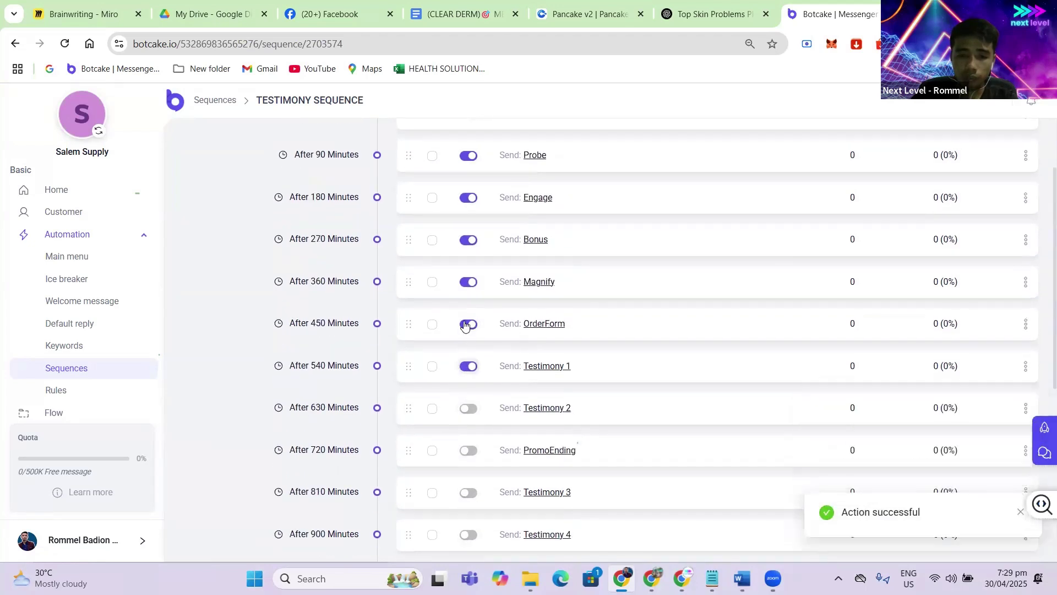
click(470, 281)
click(468, 239)
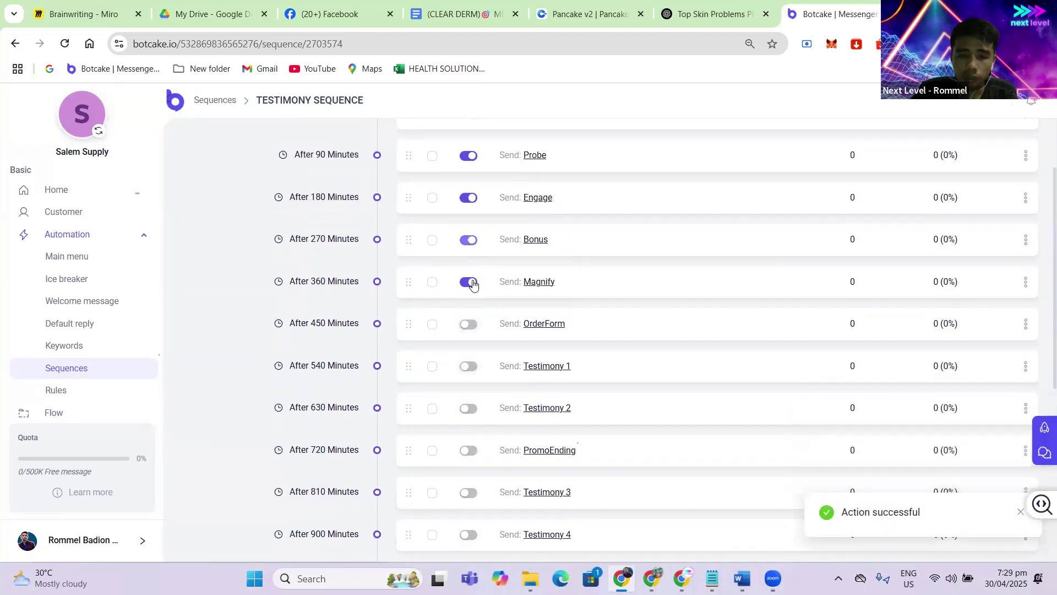
click(468, 197)
click(469, 155)
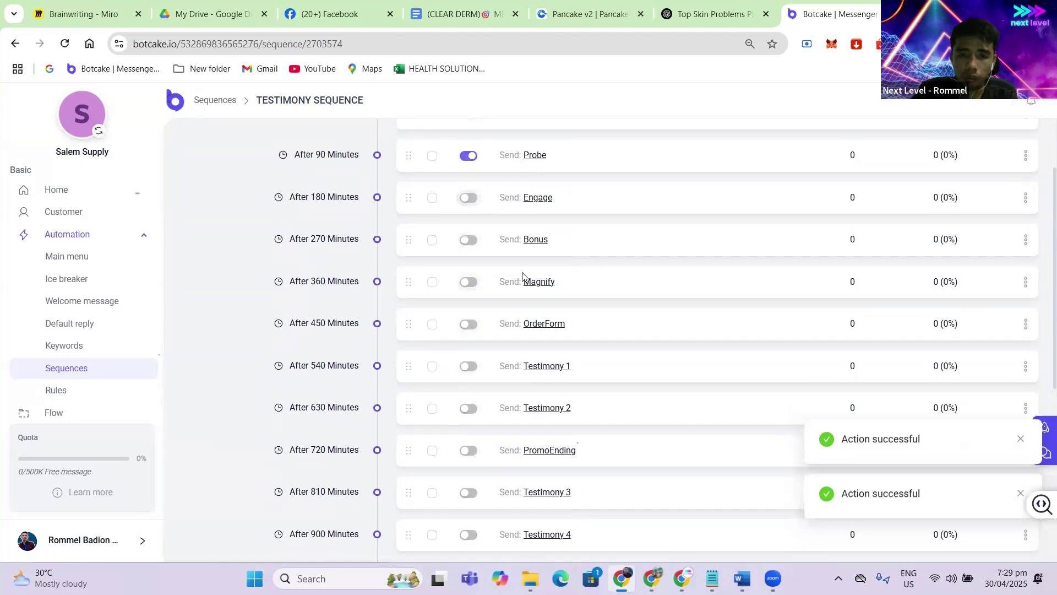
scroll(519, 310, up, 2)
click(469, 212)
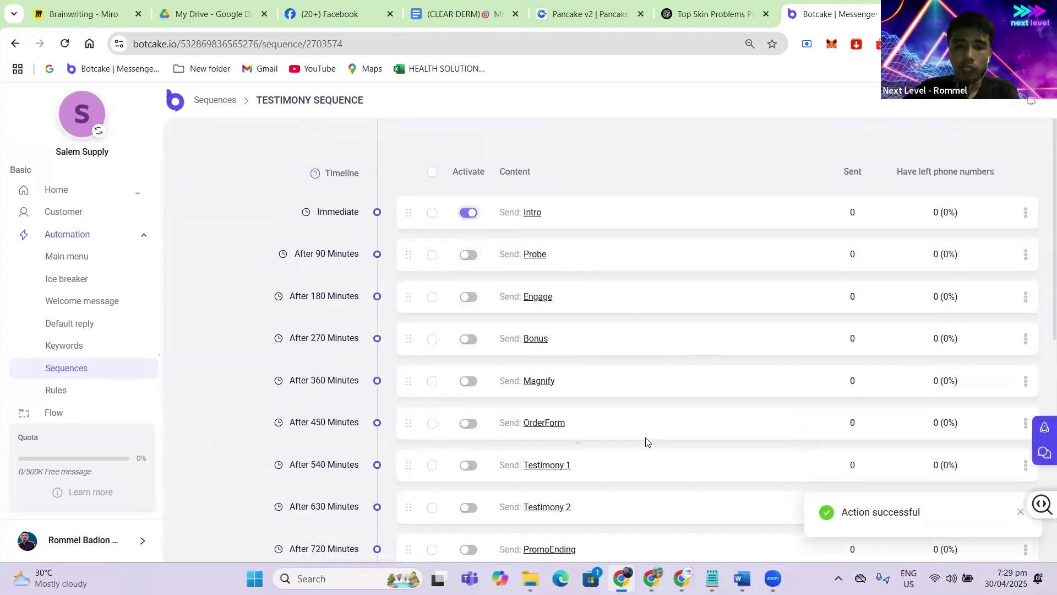
scroll(621, 363, down, 8)
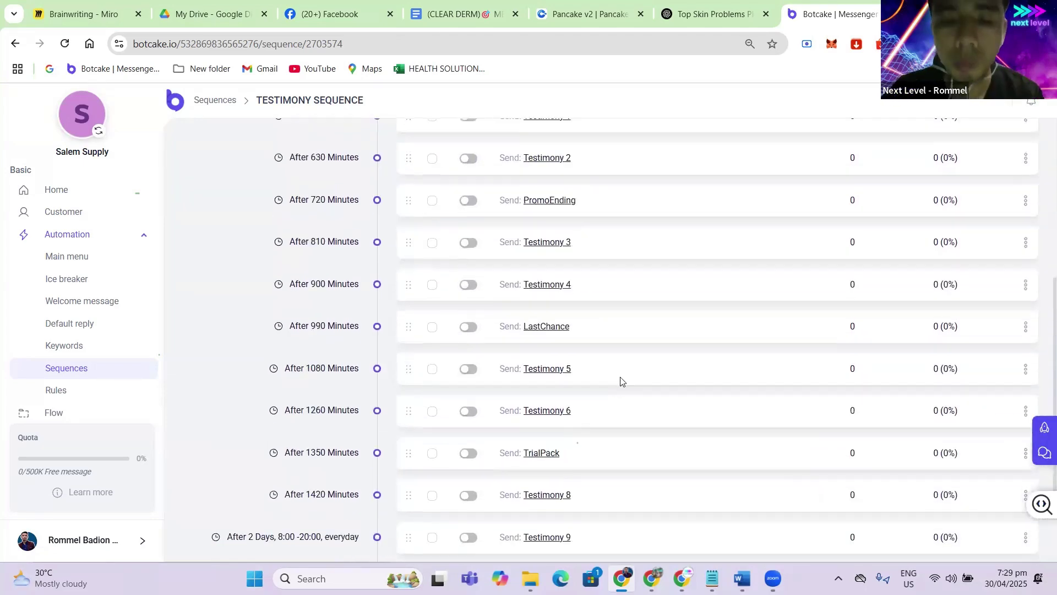
scroll(629, 366, up, 8)
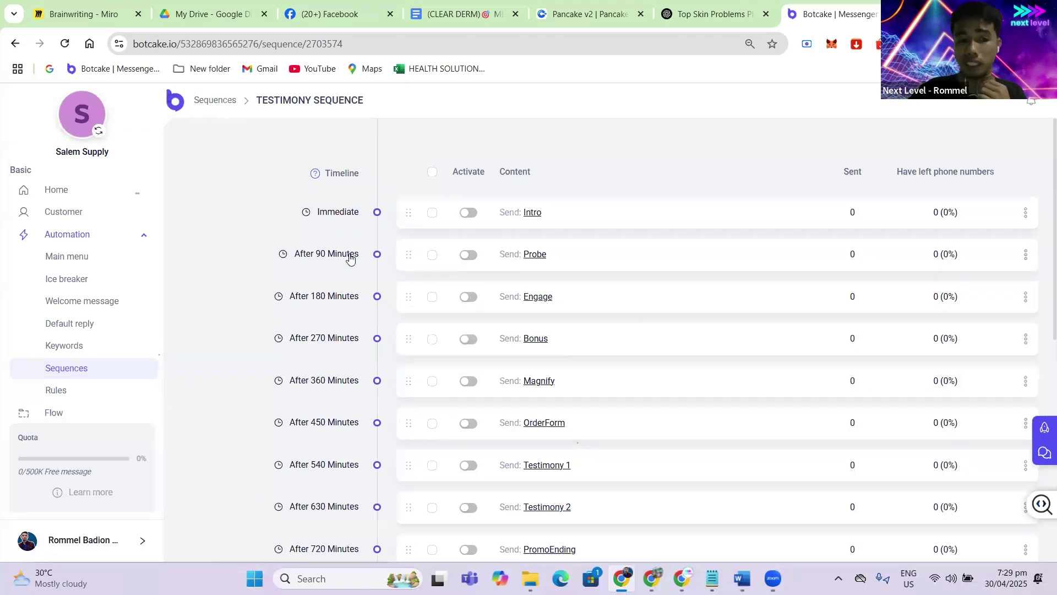
- Open Salem Supply's welcome message for editing and go into its greeting text
click(79, 303)
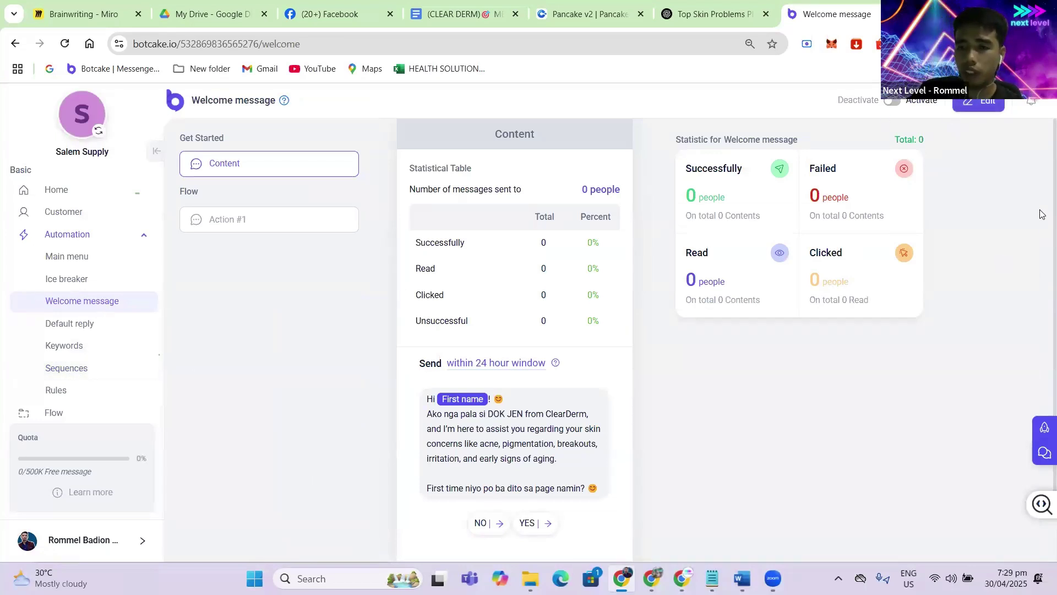
click(988, 103)
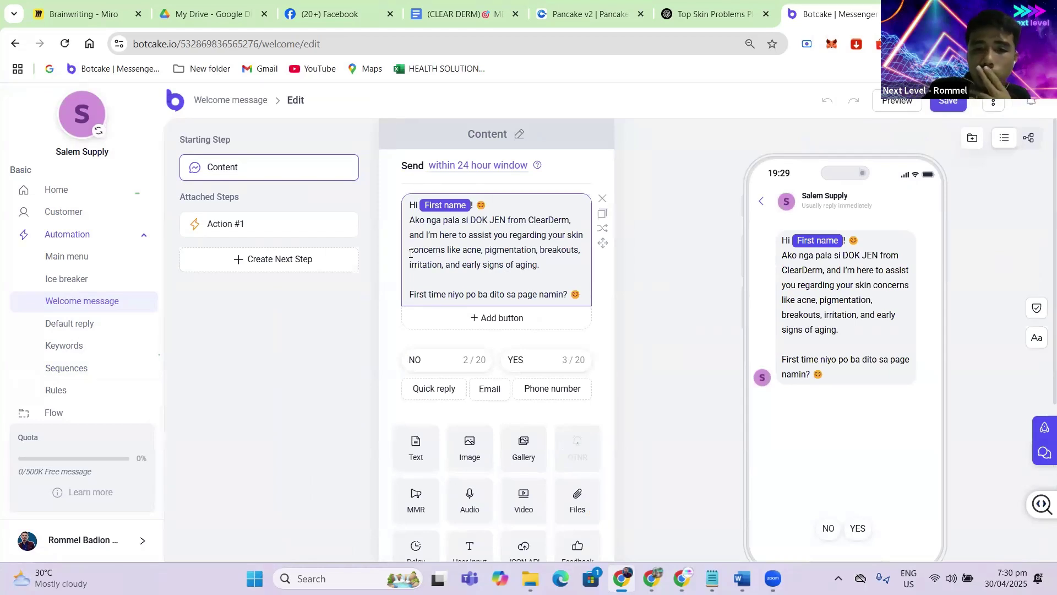
click(426, 226)
double_click(417, 235)
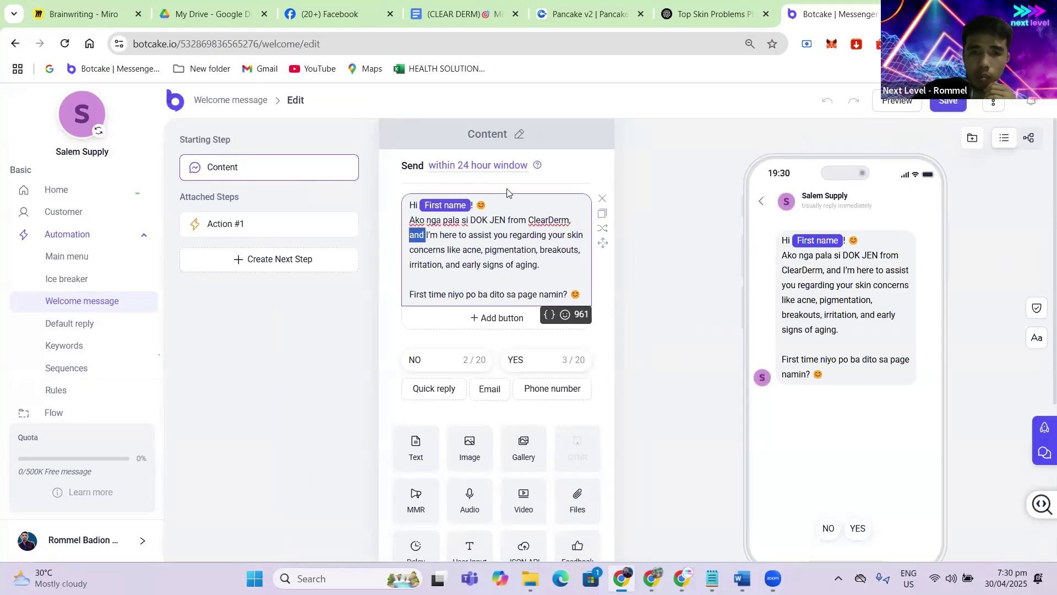
- Switch to ChatGPT and open the search of past chats
click(721, 19)
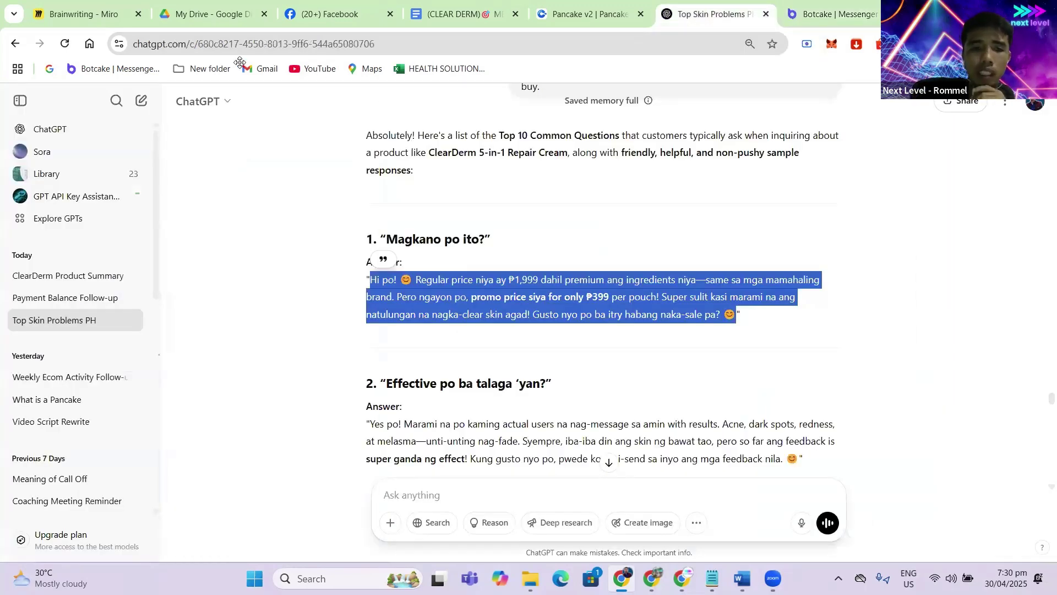
scroll(194, 250, up, 6)
click(126, 108)
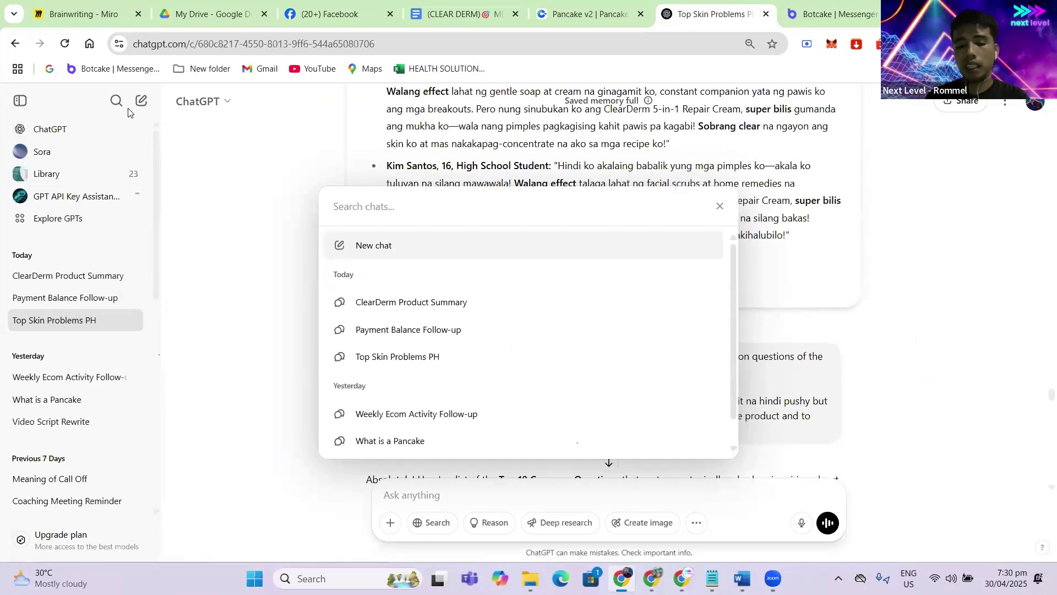
text(pros)
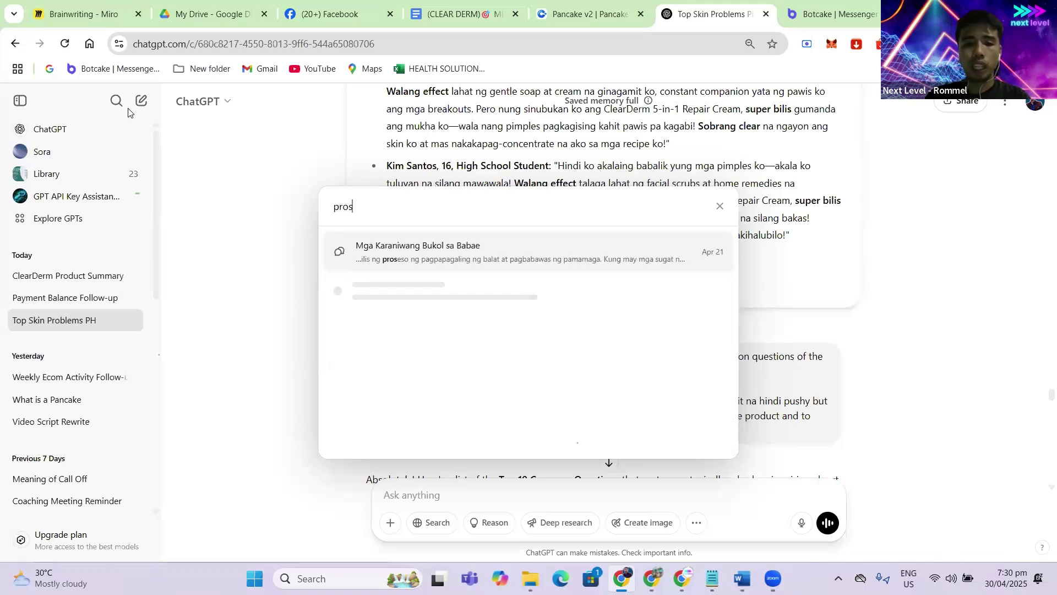
key(BackSpace)
key(BackSpace)
key(BackSpace)
key(BackSpace)
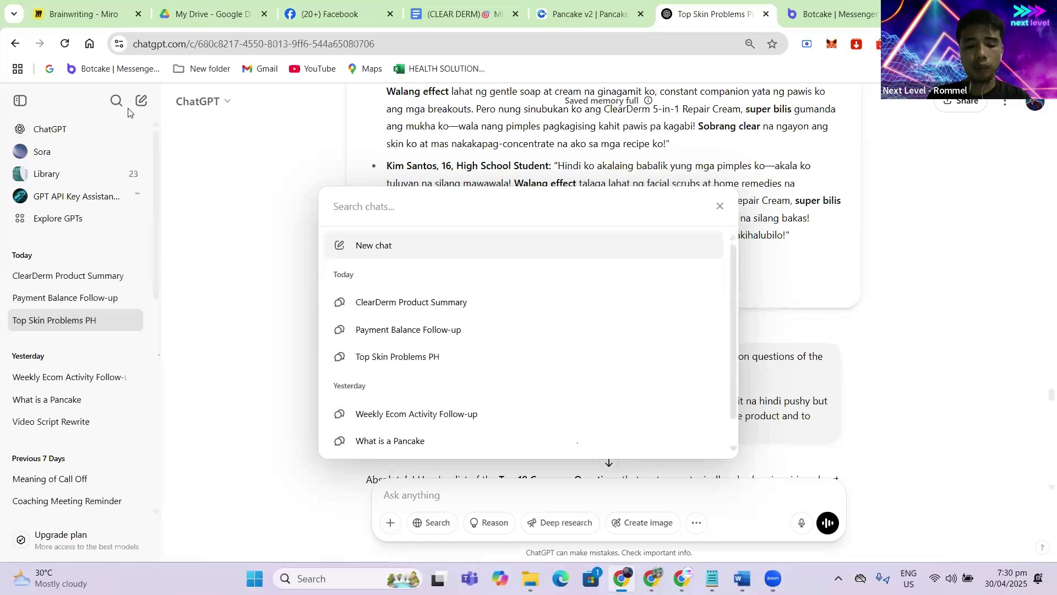
- Search the chats for "vivacharge" and open the Health Expert Q&A conversation
text(vivacharge)
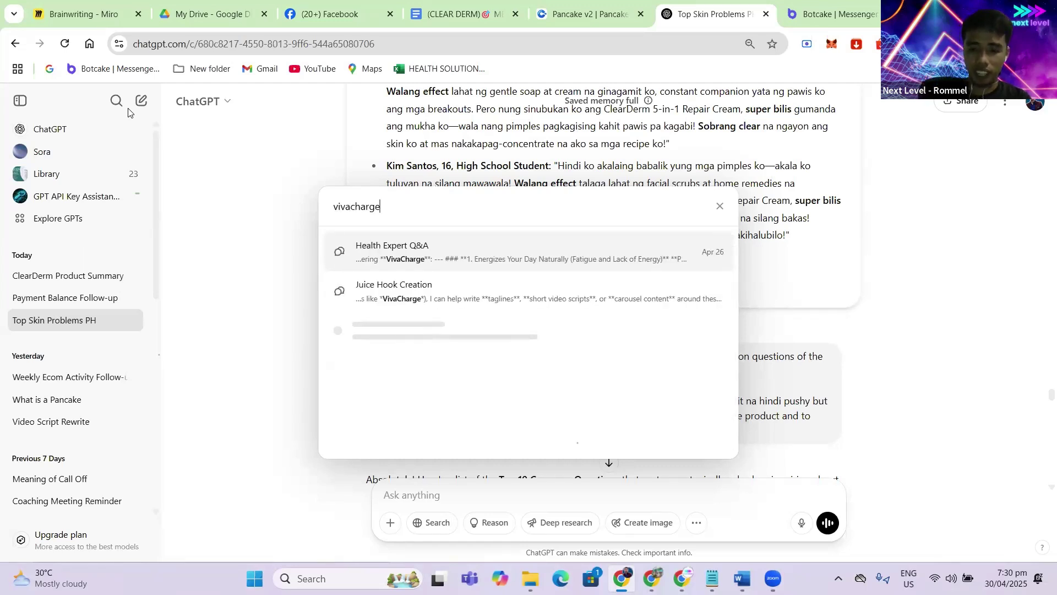
key(Return)
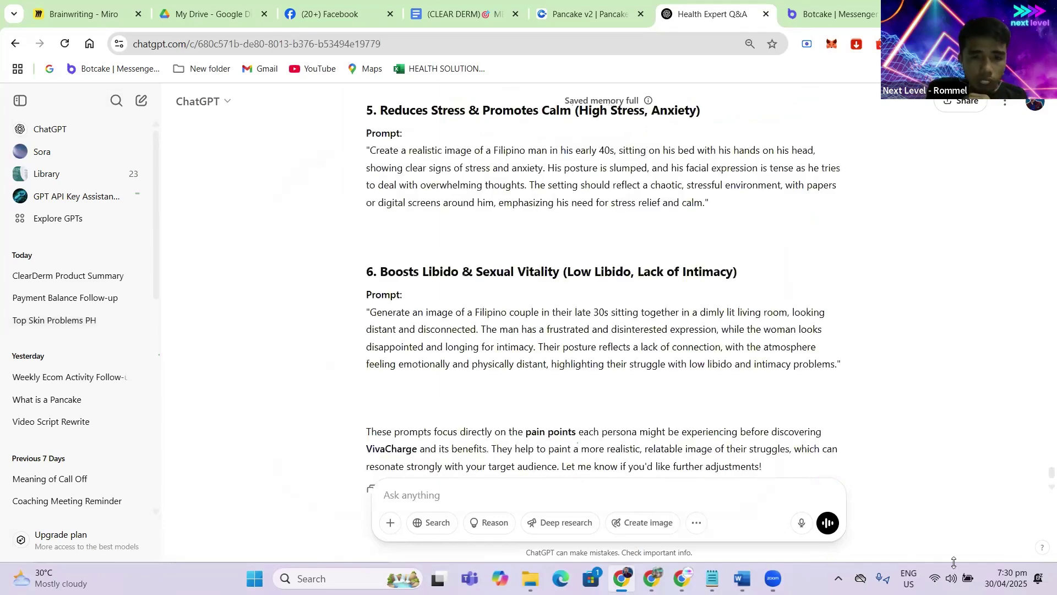
- Look through the Health Expert Q&A conversation for its VivaCharge scripts, customer replies and image prompts, ending at the latest response
scroll(770, 394, up, 15)
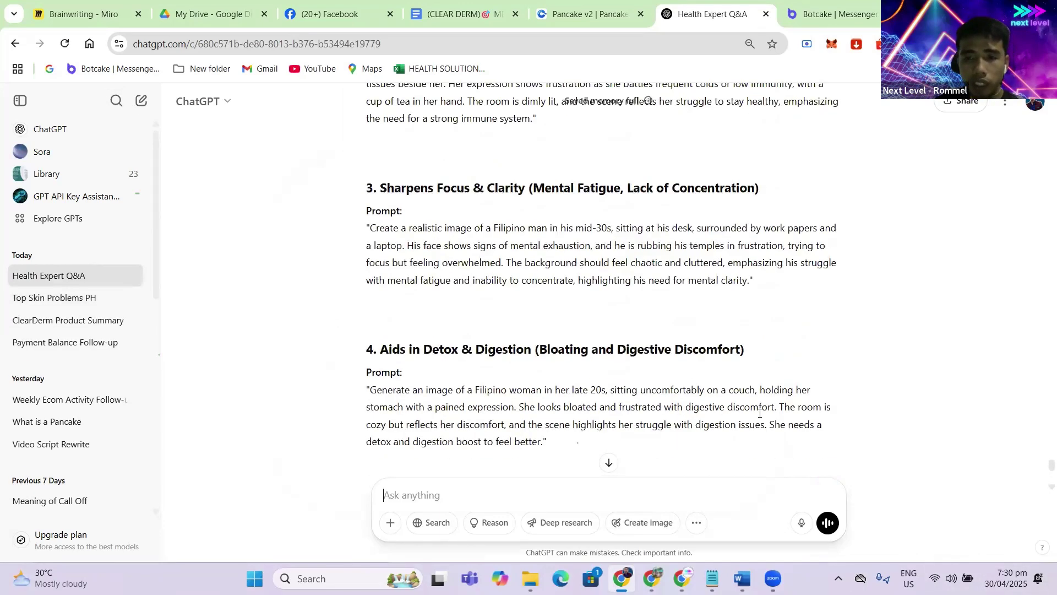
scroll(749, 386, down, 10)
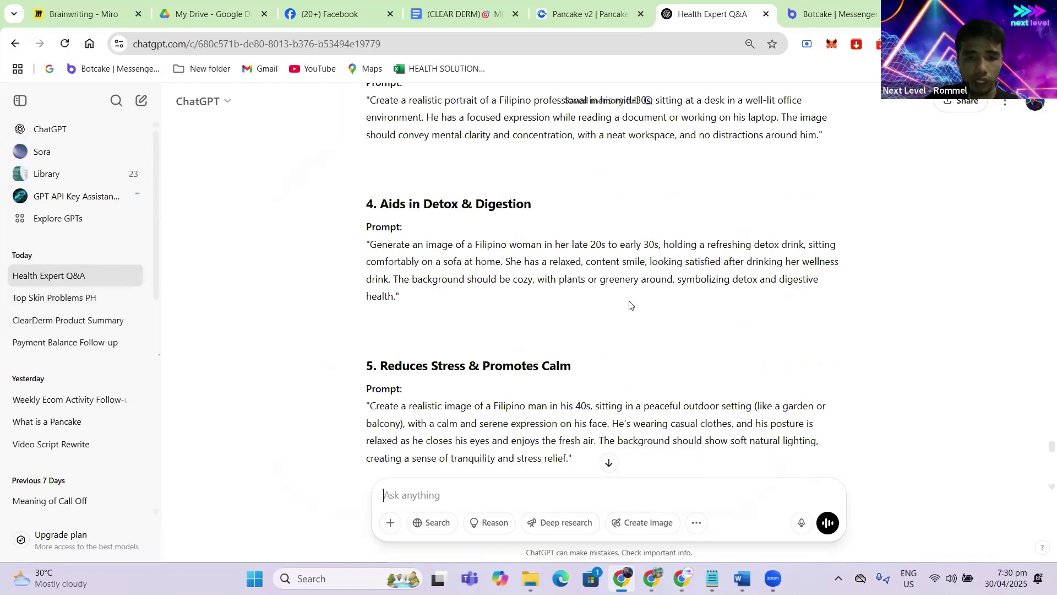
scroll(629, 305, up, 20)
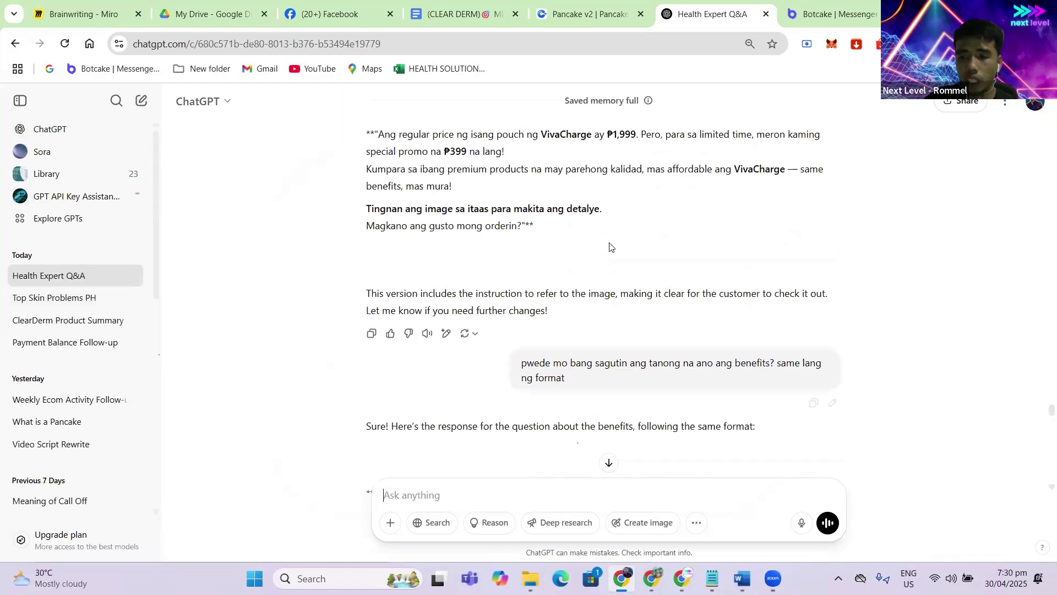
scroll(611, 248, up, 15)
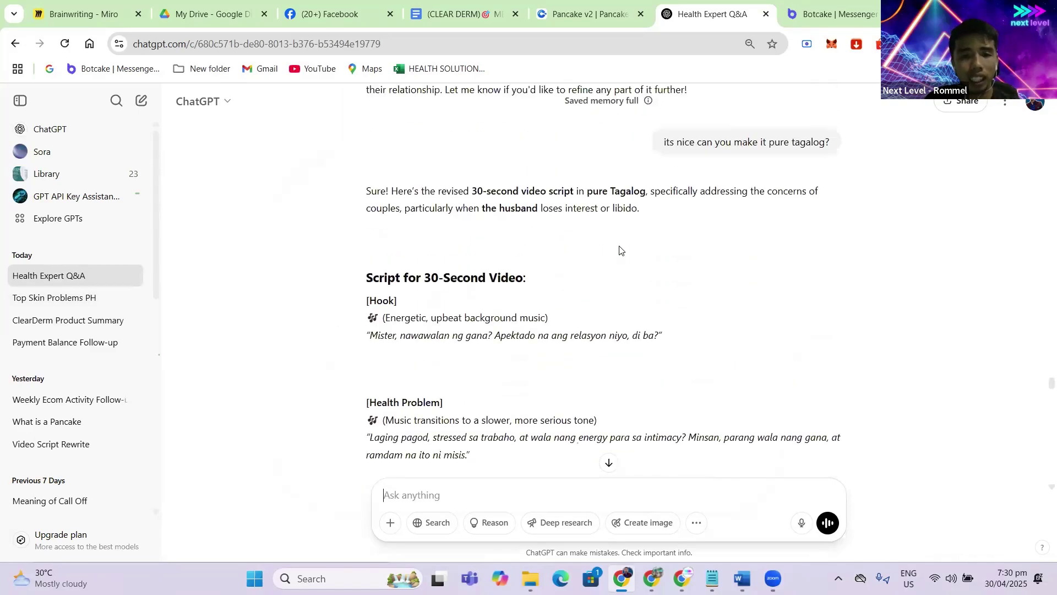
scroll(620, 251, up, 1)
scroll(629, 281, down, 15)
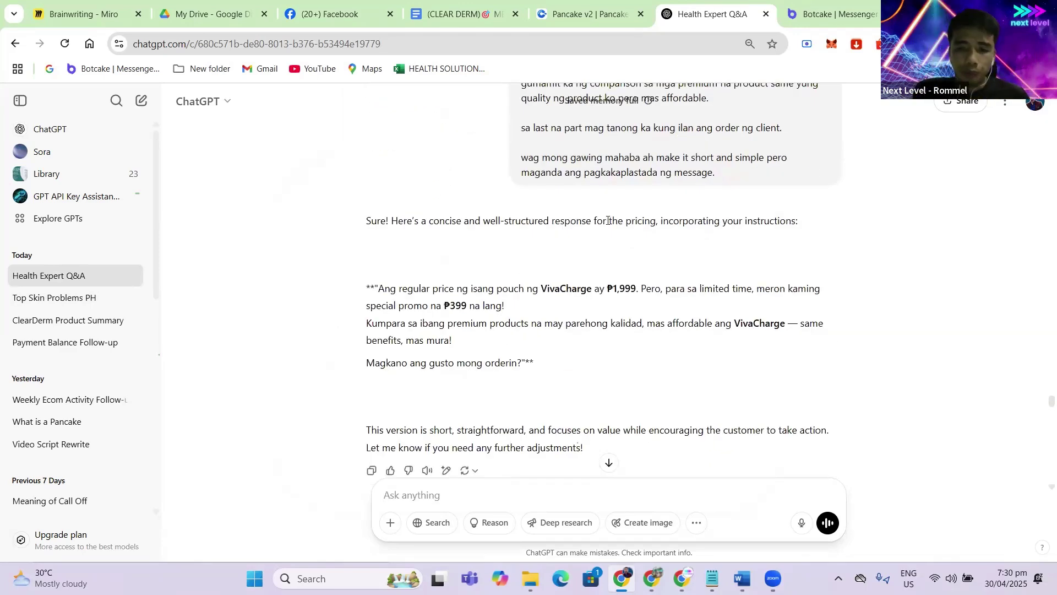
scroll(568, 186, down, 20)
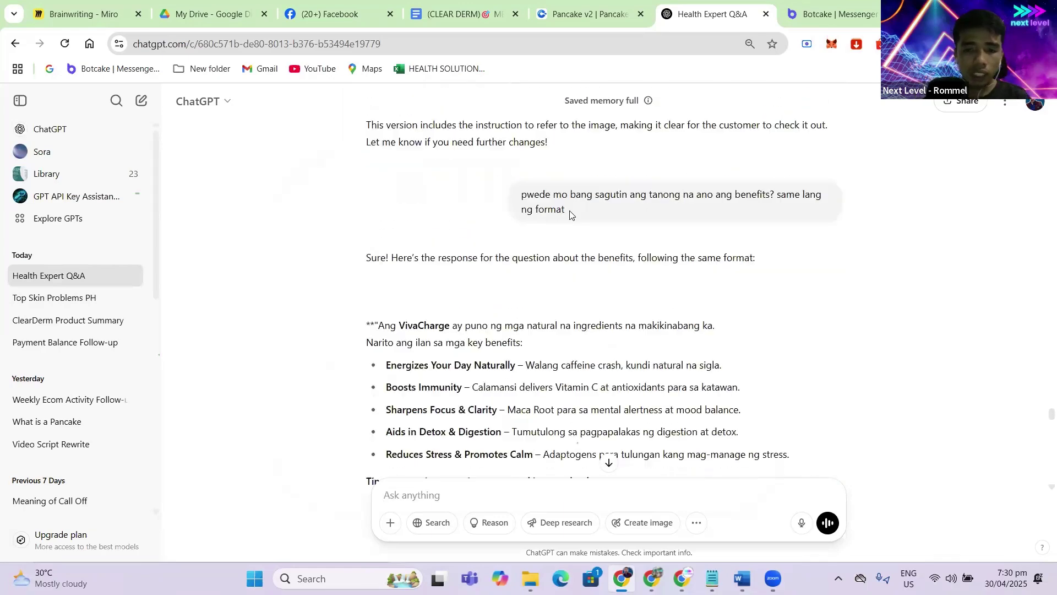
scroll(575, 218, down, 15)
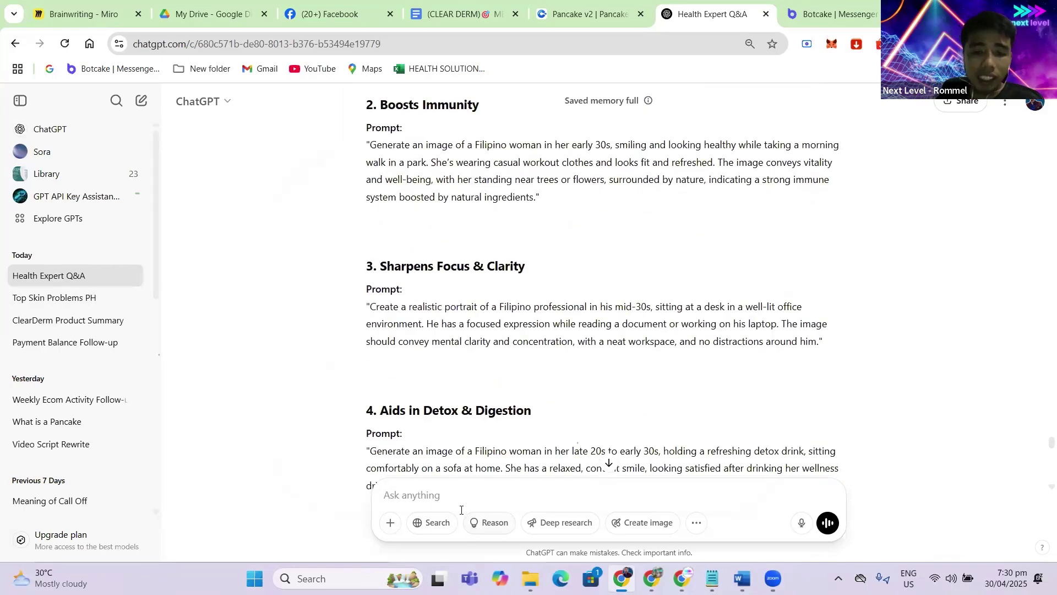
scroll(497, 408, down, 20)
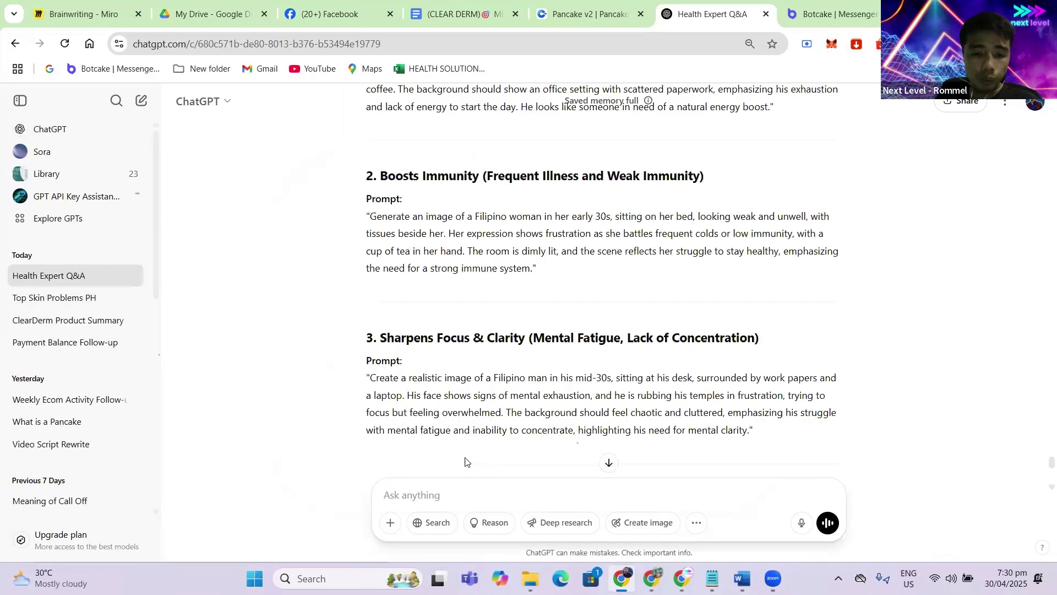
scroll(435, 493, down, 4)
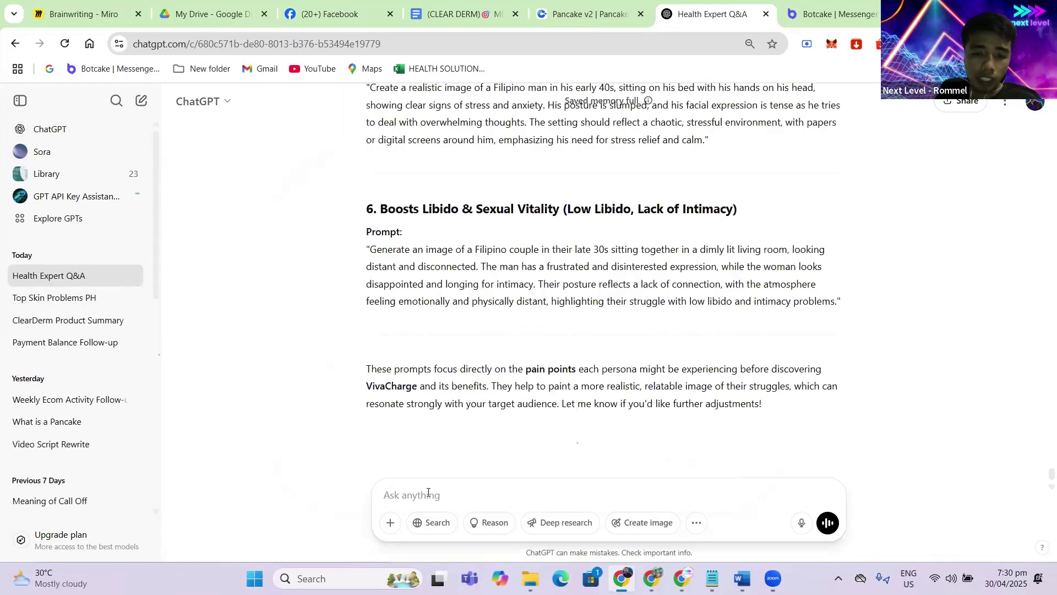
- Switch to Botcake, select the welcome message's entire greeting text, and return to the Health Expert Q&A chat in ChatGPT
click(834, 14)
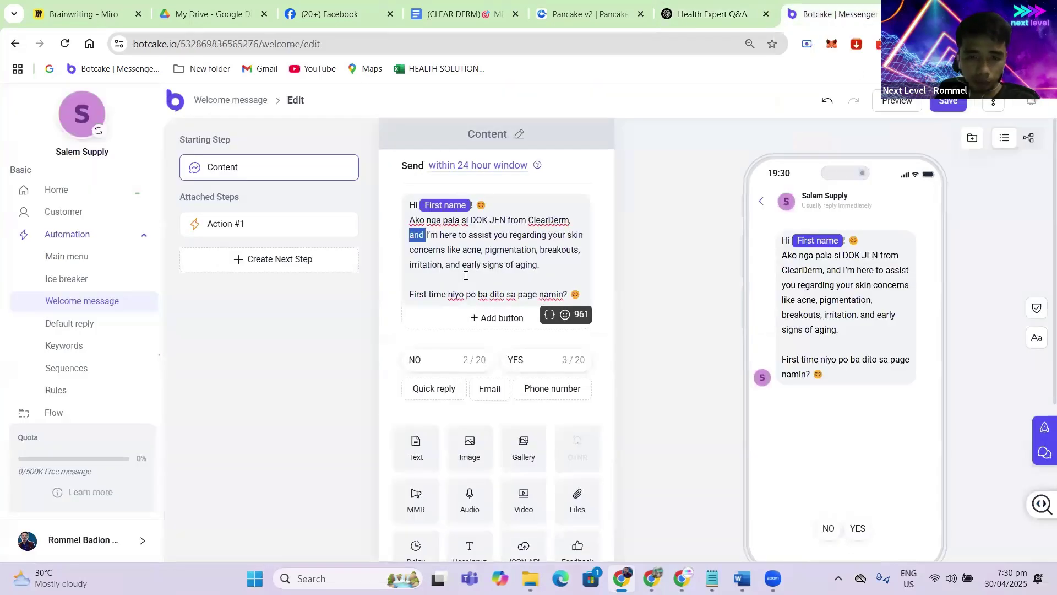
drag(410, 206, 598, 306)
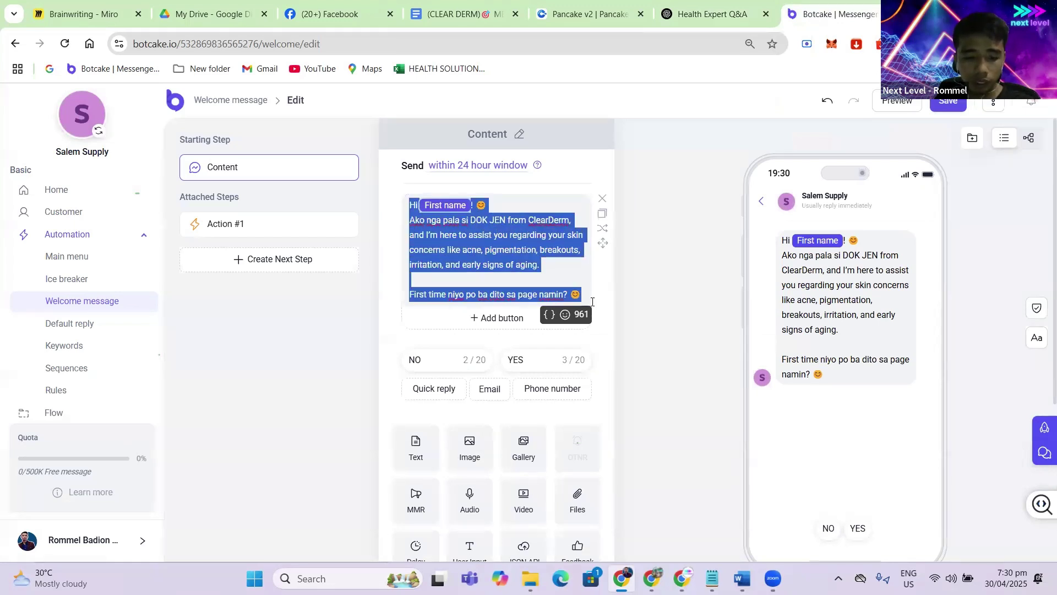
click(709, 15)
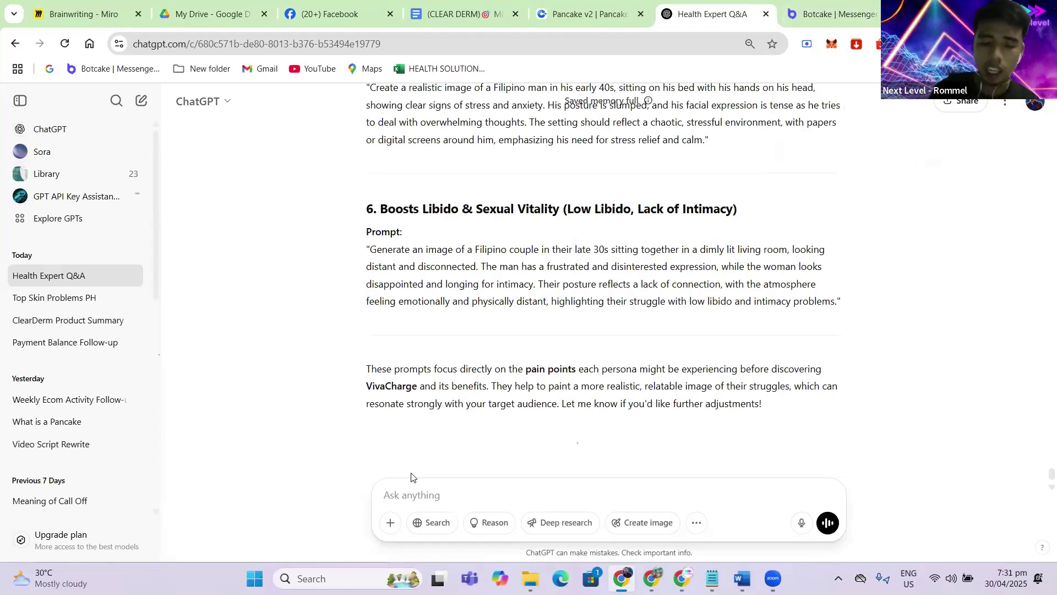
- Write the prompt "Chatgpt pwede mo bang ichange and details nito sa details ng vivacharge?" in the current chat
text(Ch)
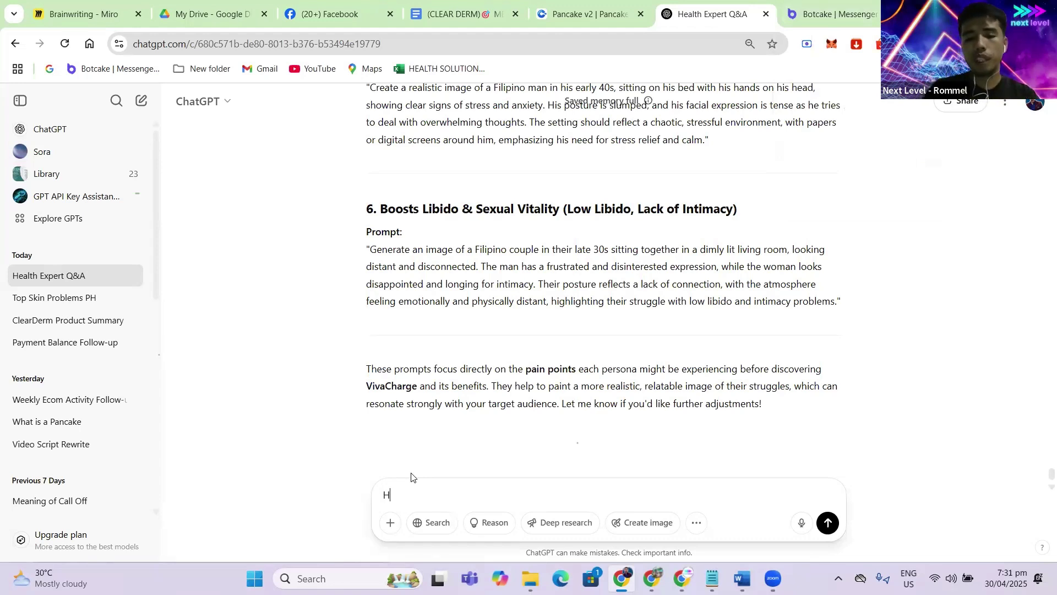
key(BackSpace)
key(BackSpace)
text(Chat)
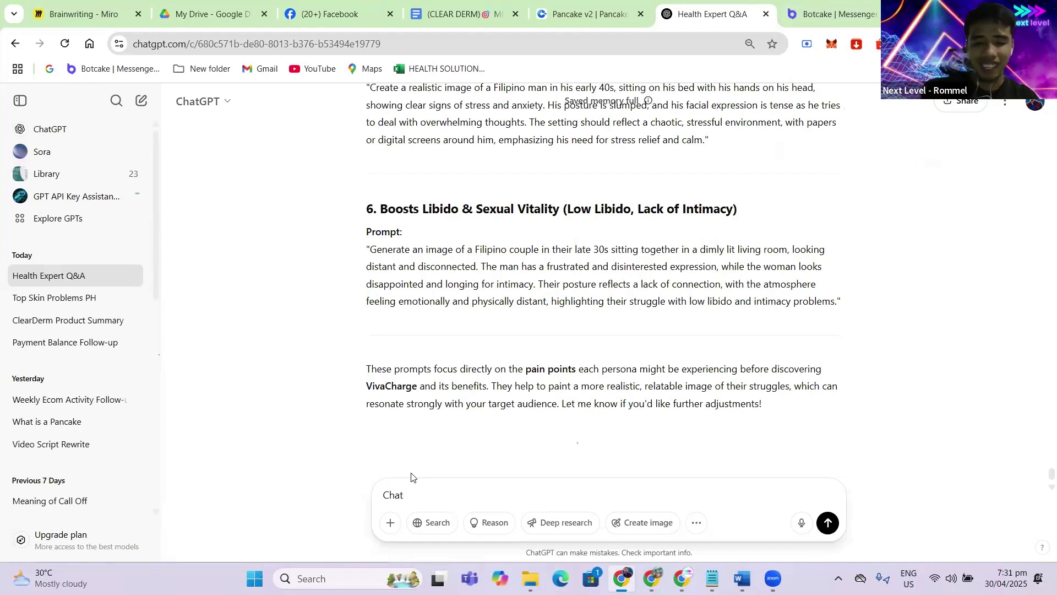
text(g)
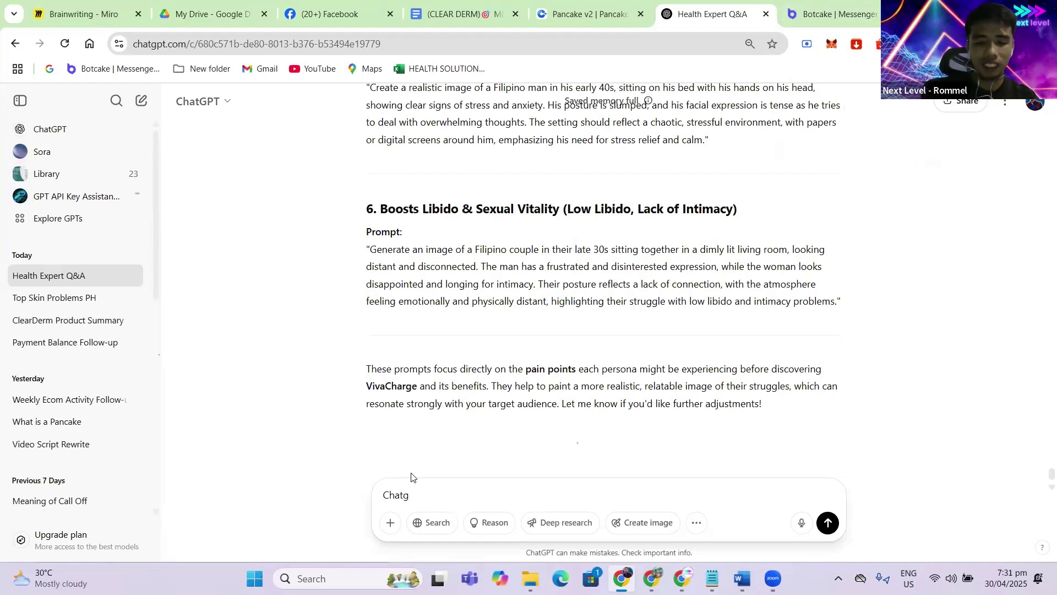
text(pt pwede)
text(mo bang )
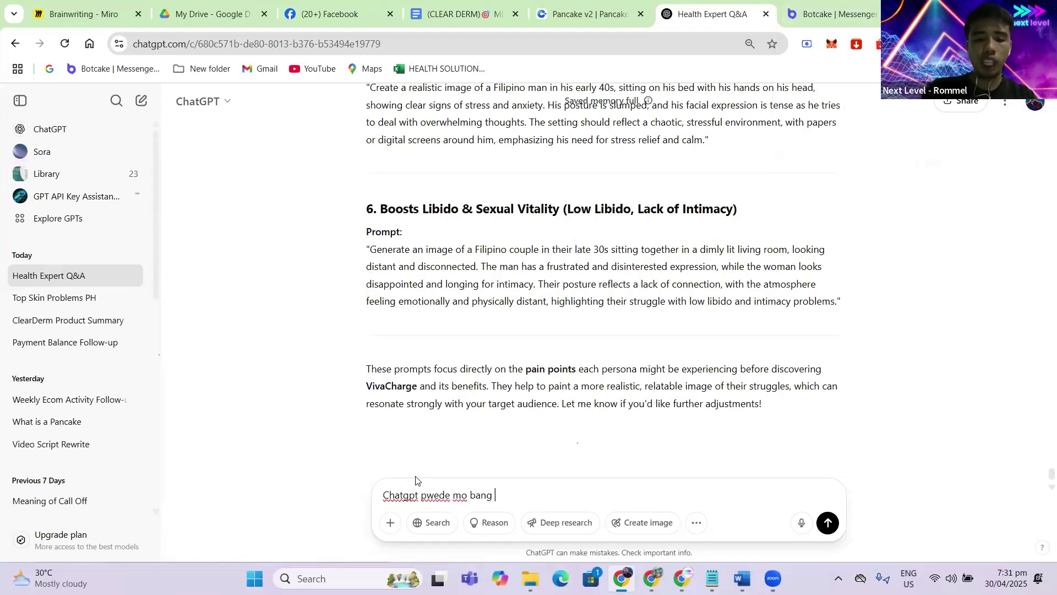
text(ichan)
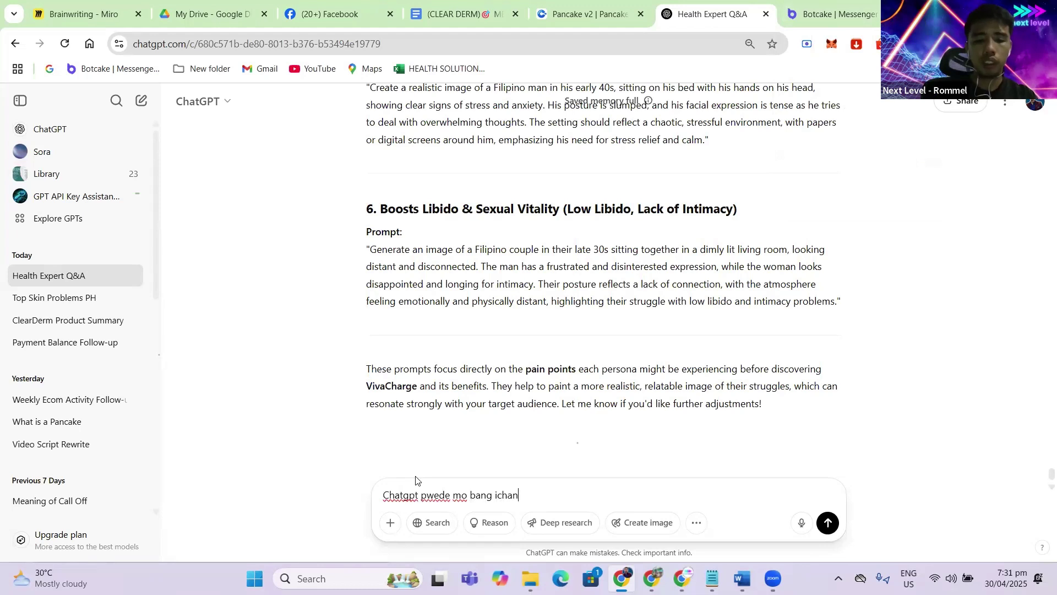
text(ge and )
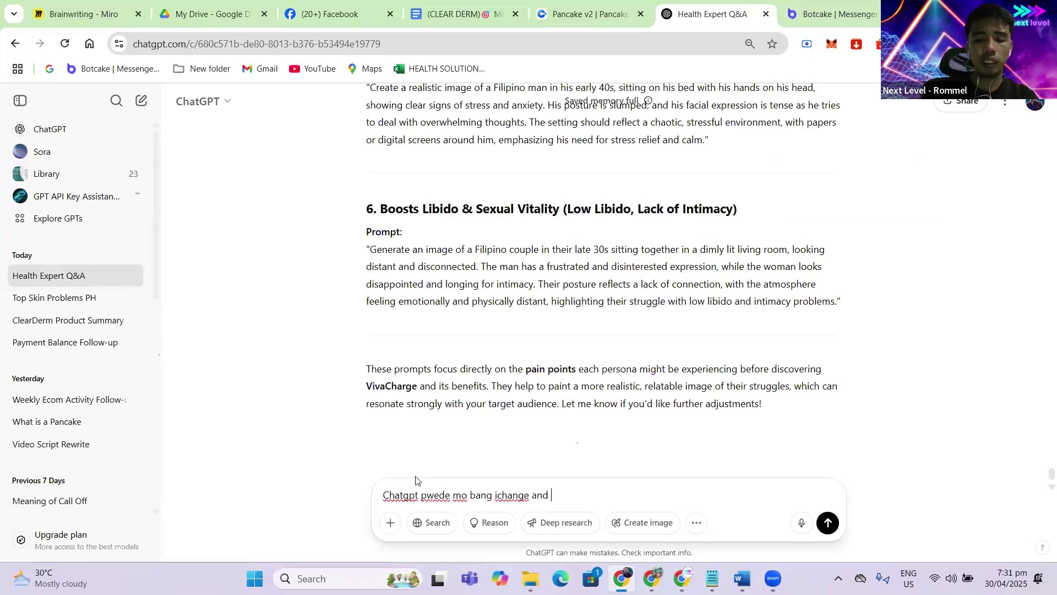
text(details nito sa d)
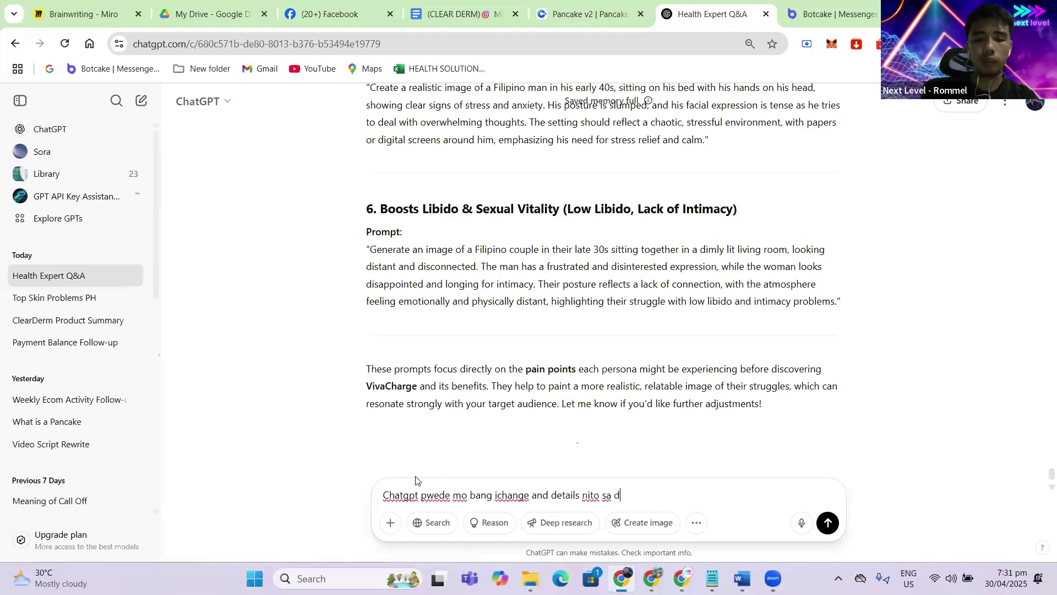
text(etails ng )
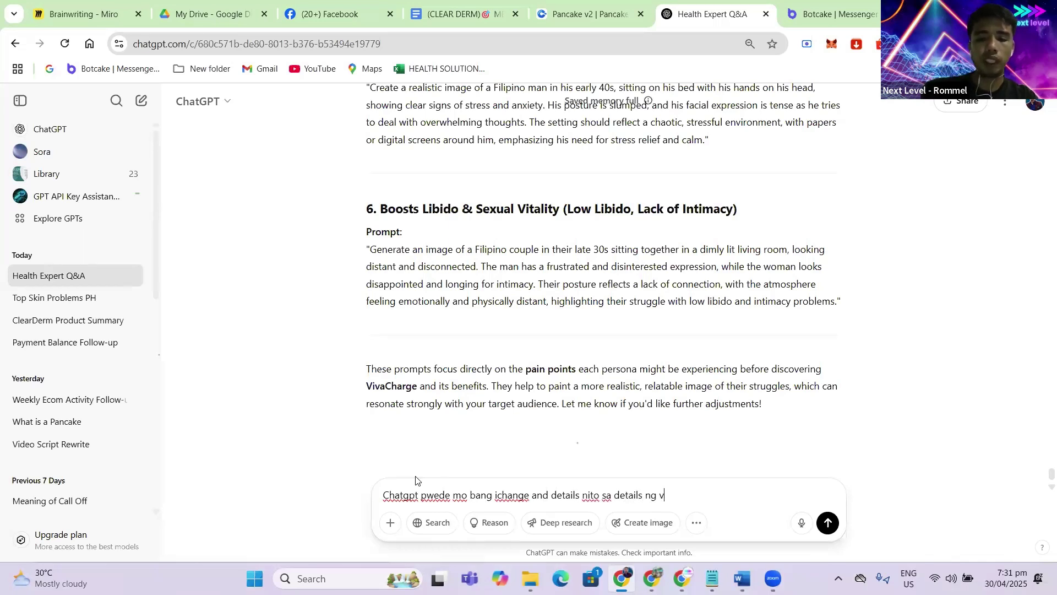
text(vivacha)
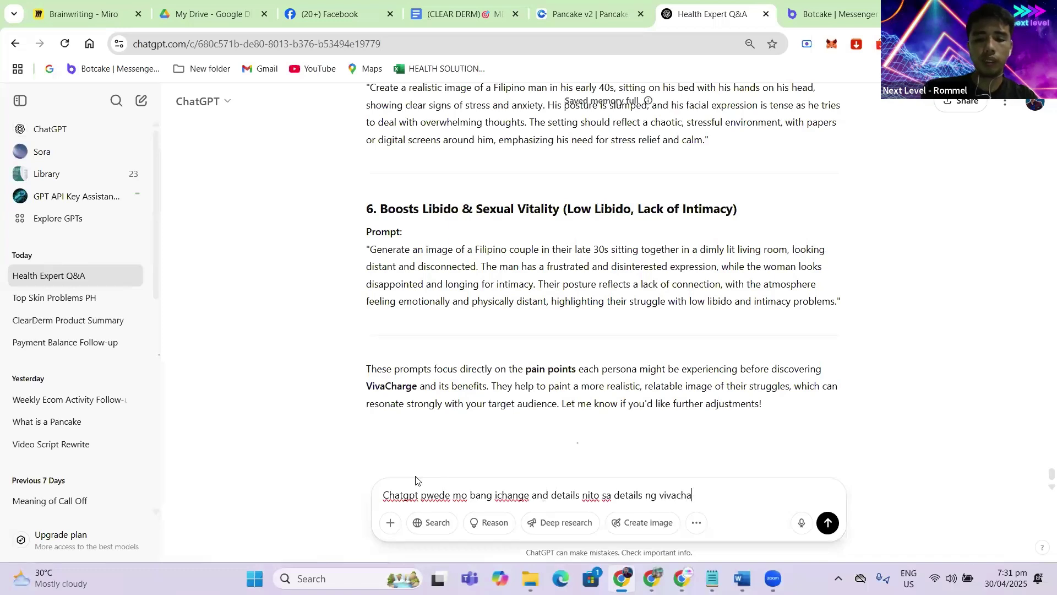
text(rge?)
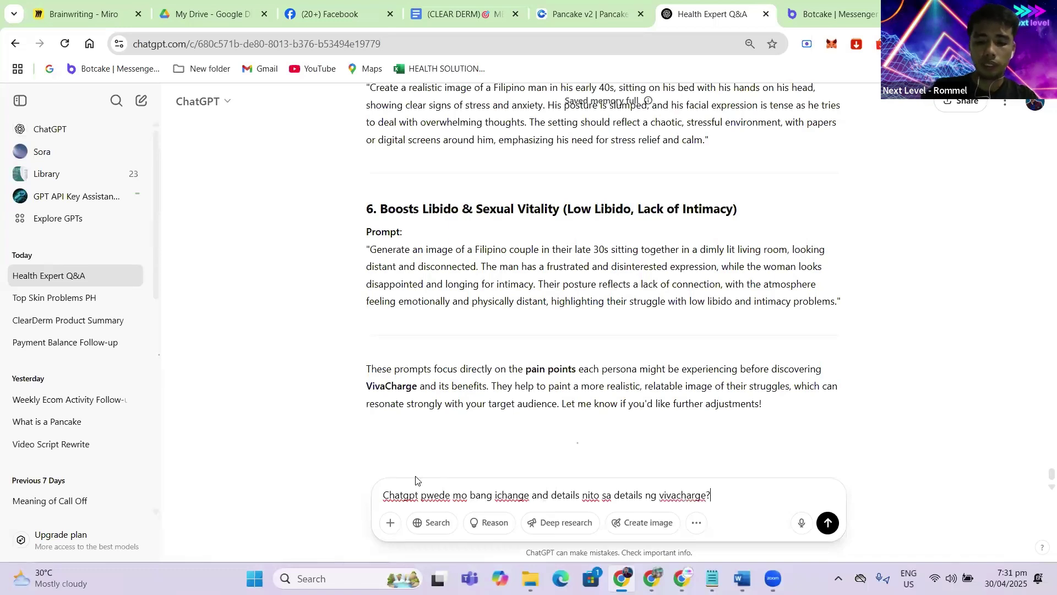
- Add the copied ClearDerm welcome message on a new line below the request and send the prompt
key(shift+Return)
text(Hi First name ! 😊 Ako nga pala si DOK JEN from ClearDerm, and I’m here to assist you regarding your skin concerns like acne, pigmentation, breakouts, irritation, and early signs of aging.   First time niyo po ba dito sa page namin? 😊)
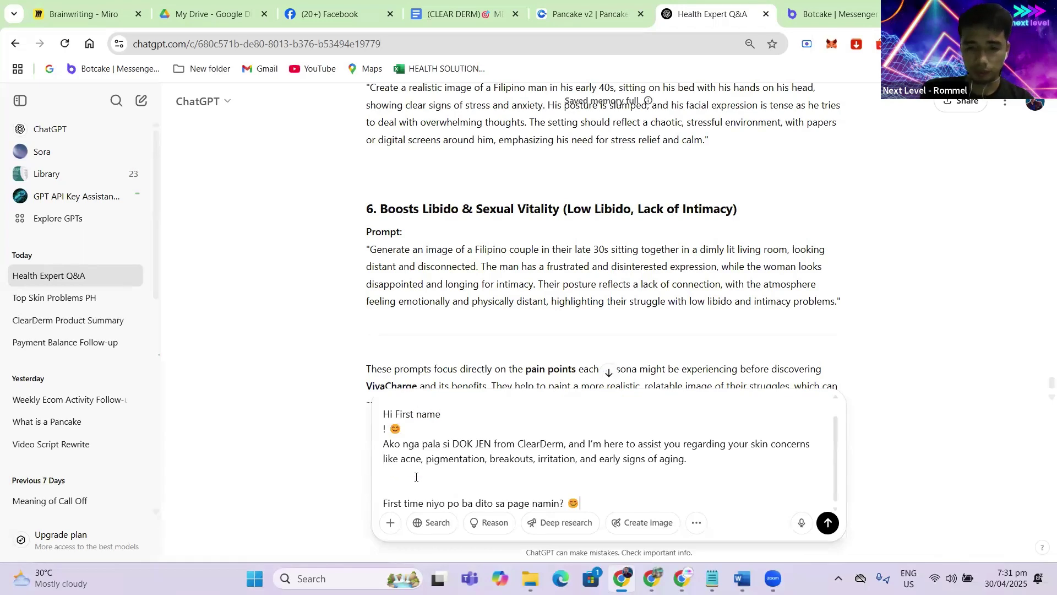
key(Return)
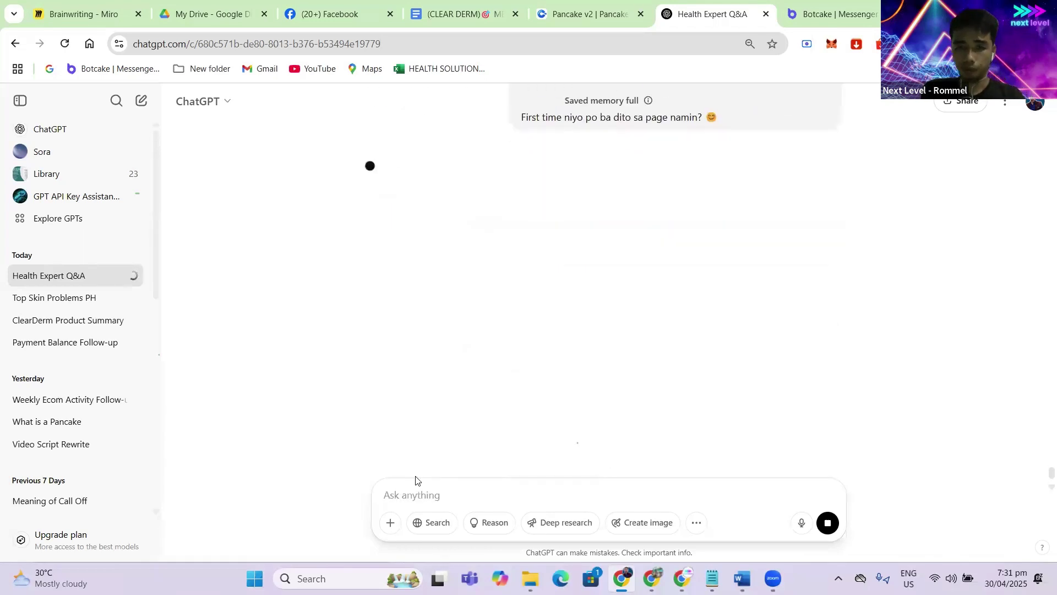
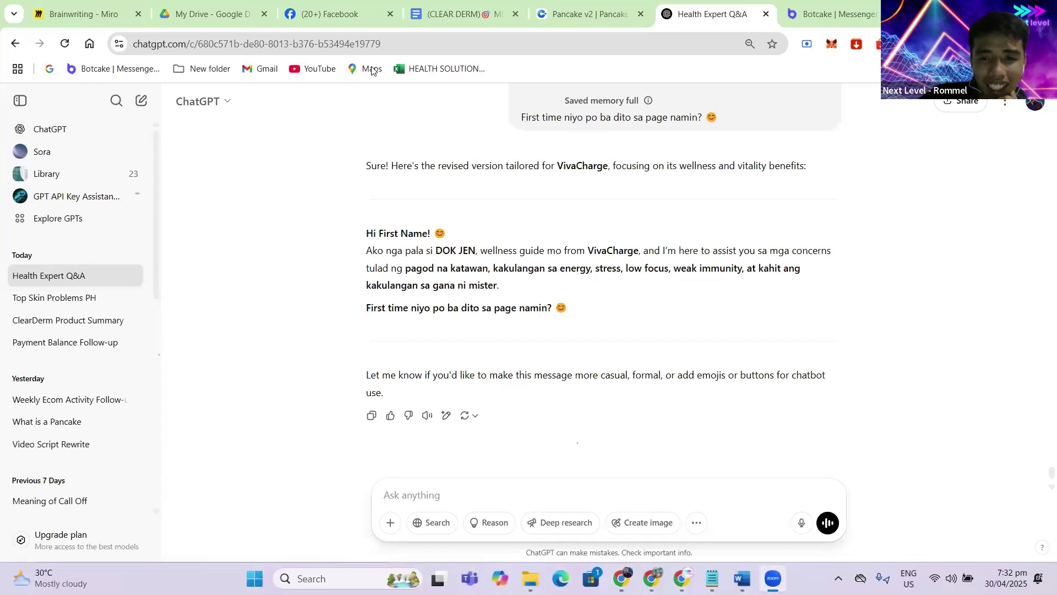
- Copy the revised VivaCharge greeting from the reply and replace the welcome message text in Botcake with it
scroll(432, 264, down, 1)
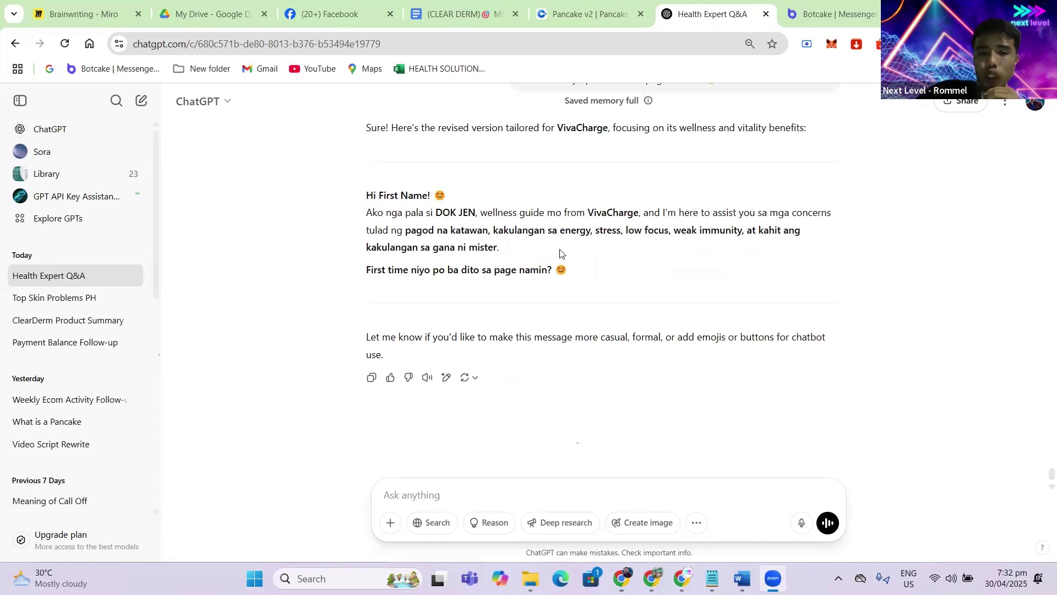
drag(365, 194, 581, 273)
key(ctrl+c)
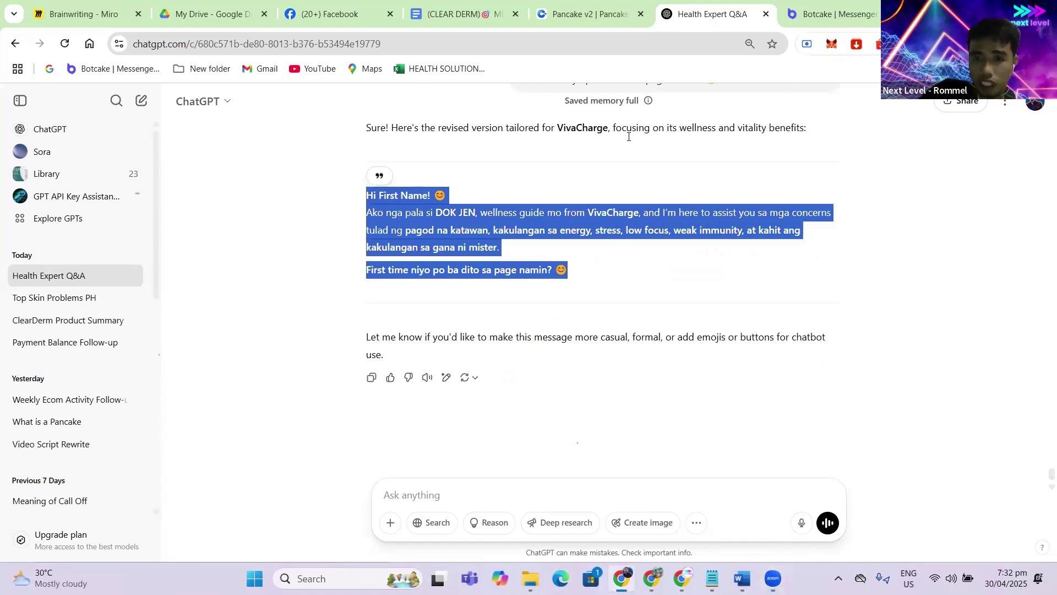
click(817, 17)
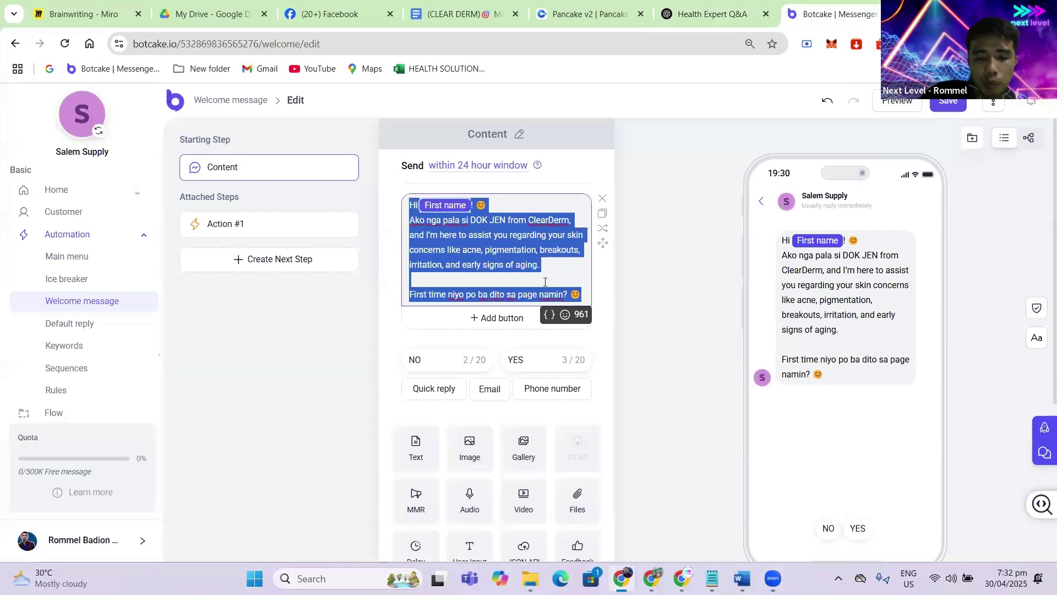
key(ctrl+v)
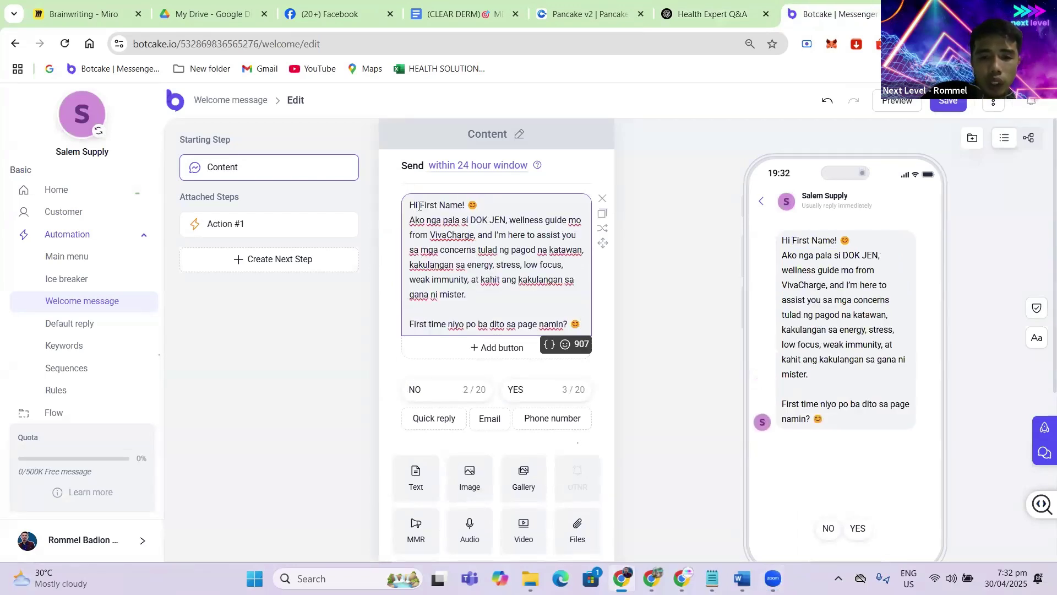
- Replace the plain "First Name" text in the greeting with the First name system field
drag(431, 203, 463, 197)
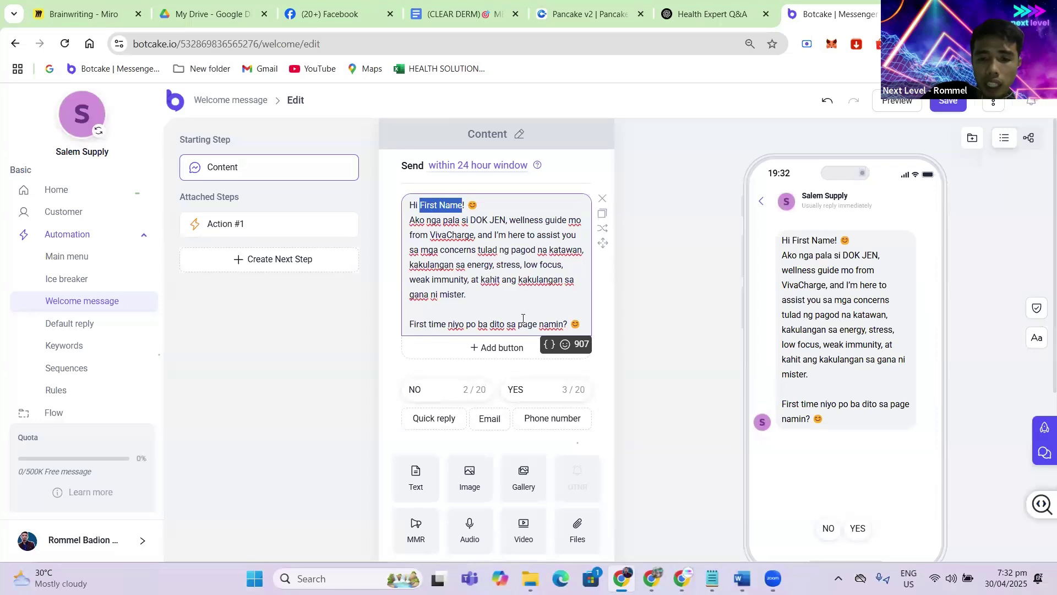
click(549, 344)
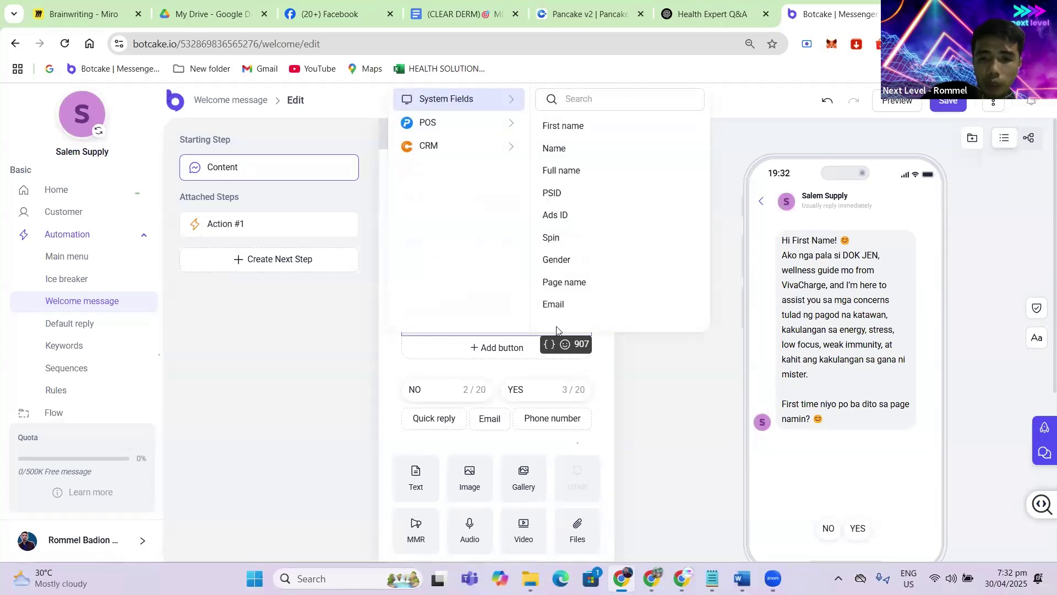
click(563, 129)
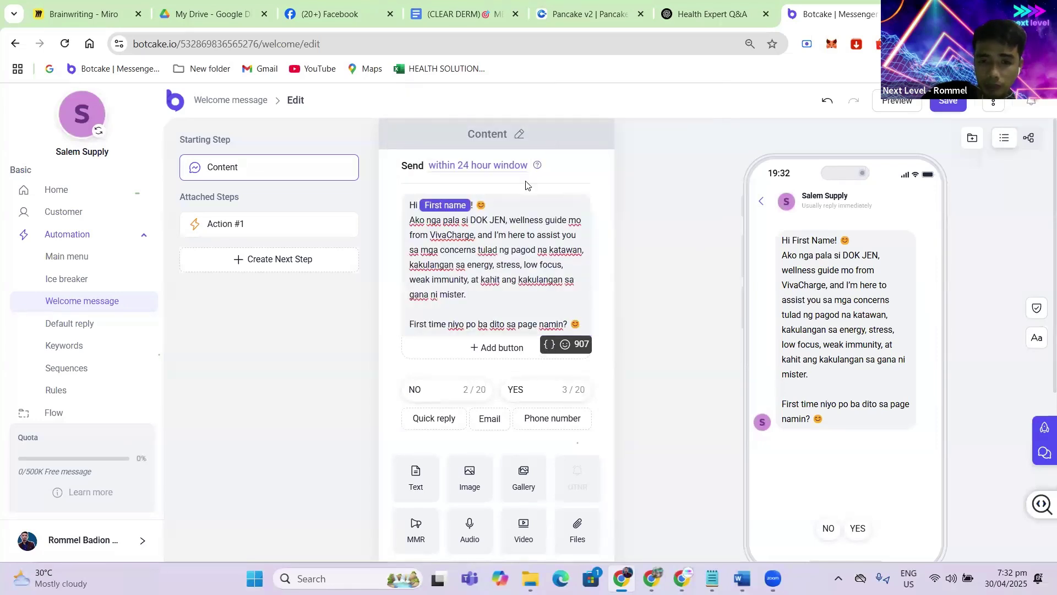
click(464, 295)
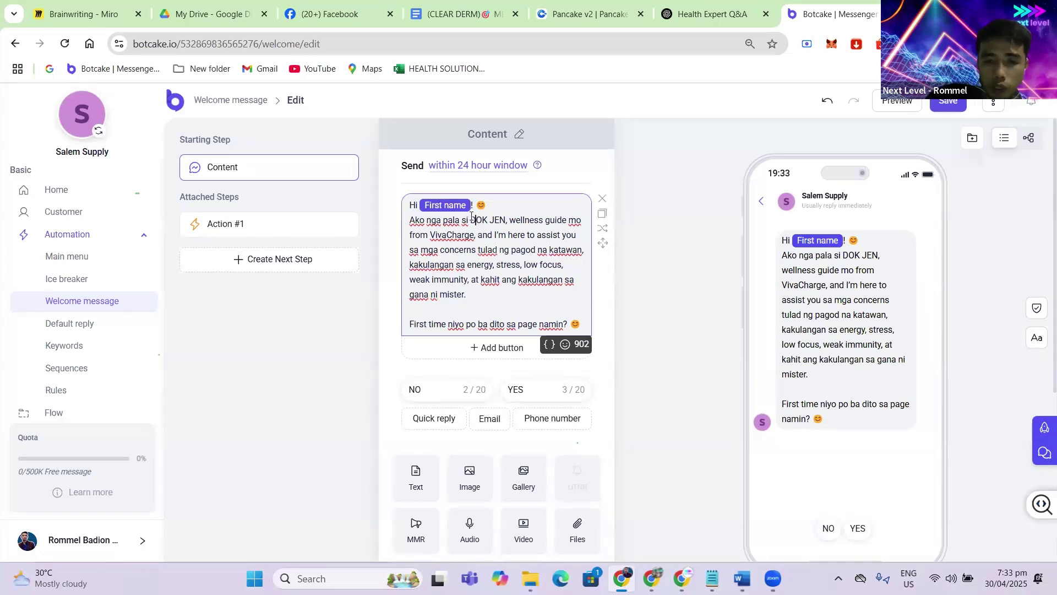
- Replace the wellness guide's name in the introduction with a different first name and save the welcome message
drag(471, 220, 512, 221)
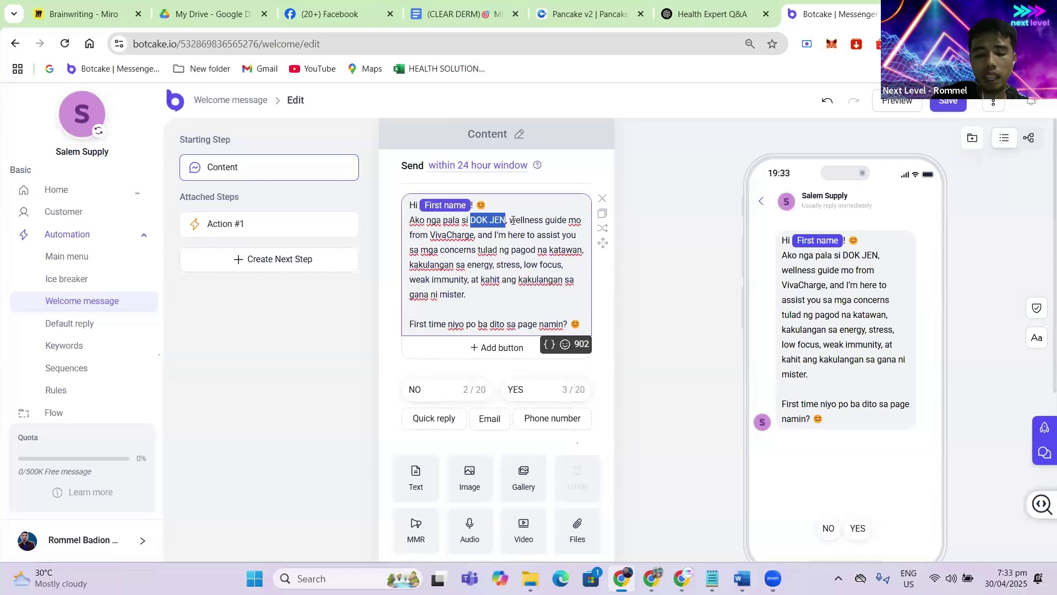
text(MIke)
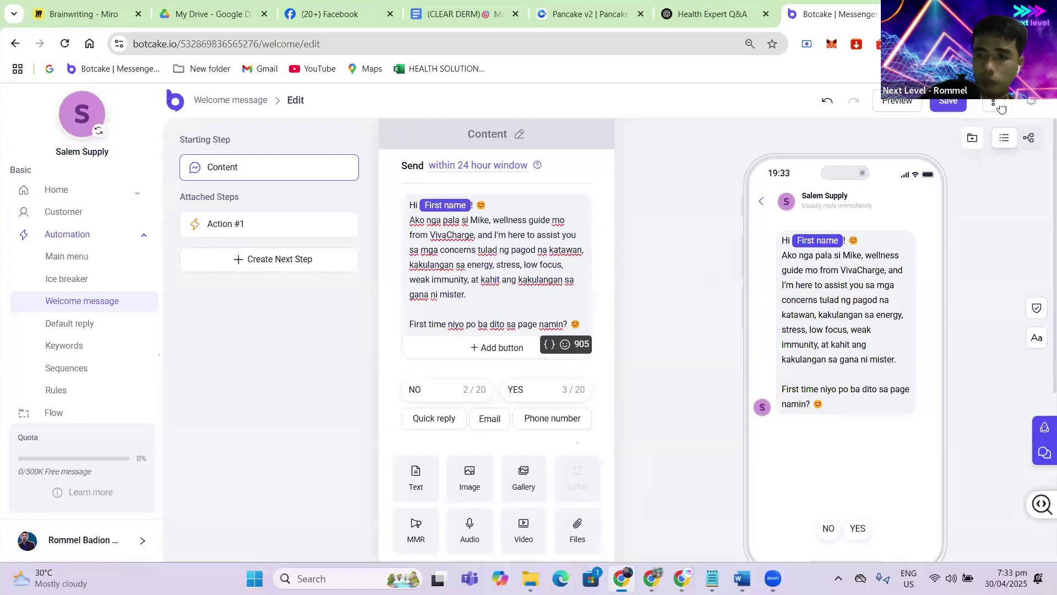
click(947, 104)
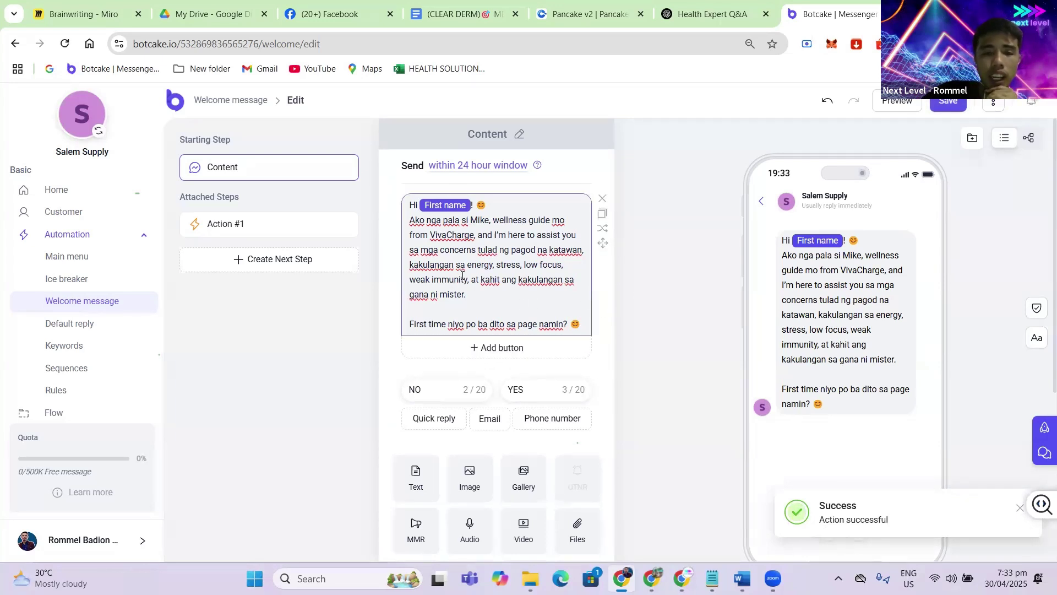
- Delete the existing NO and YES quick replies below the welcome message
scroll(462, 289, down, 1)
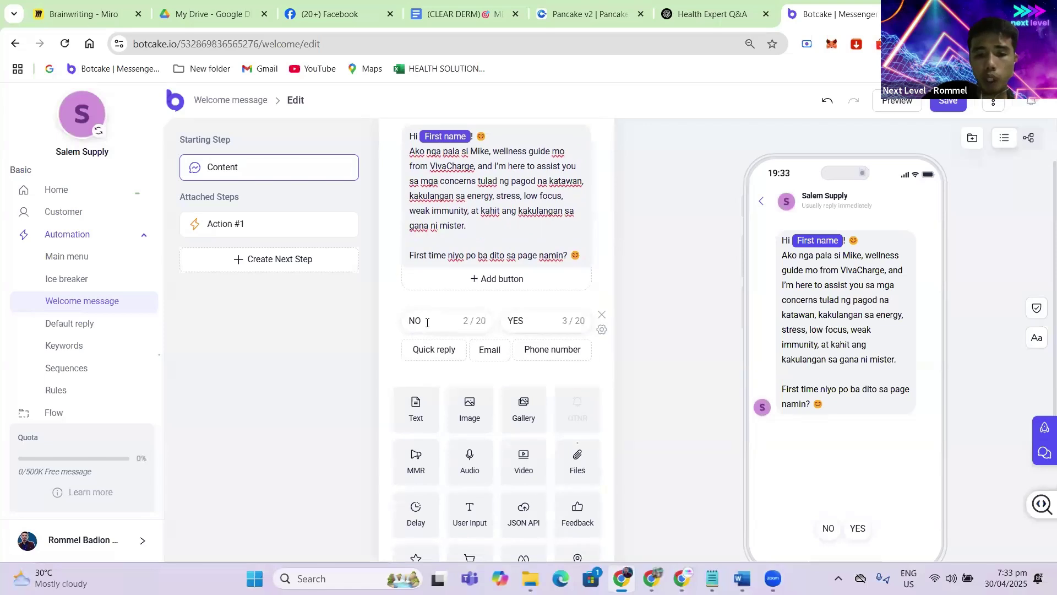
click(489, 324)
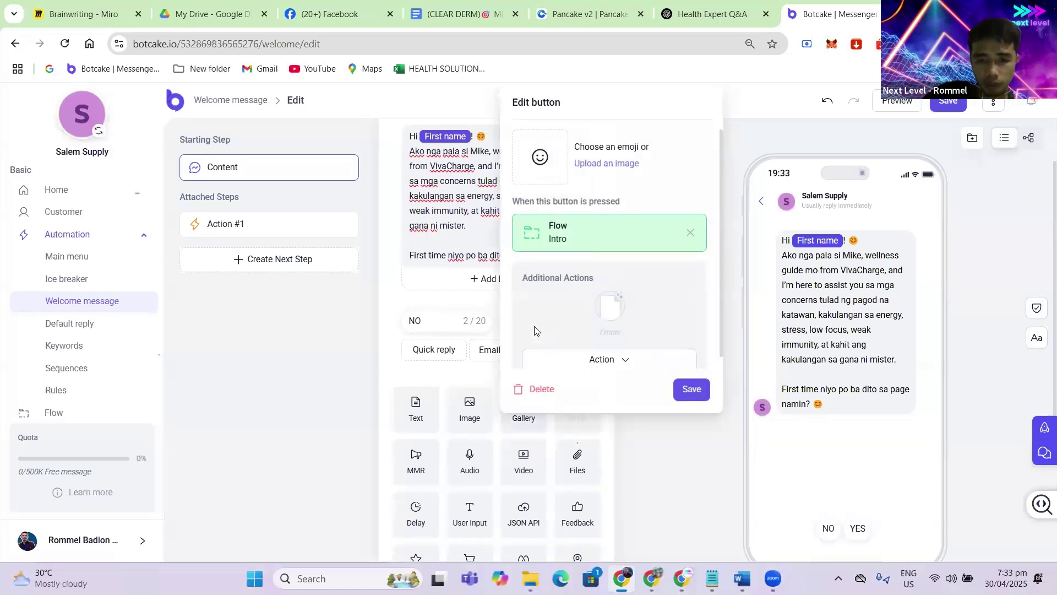
click(444, 304)
click(434, 320)
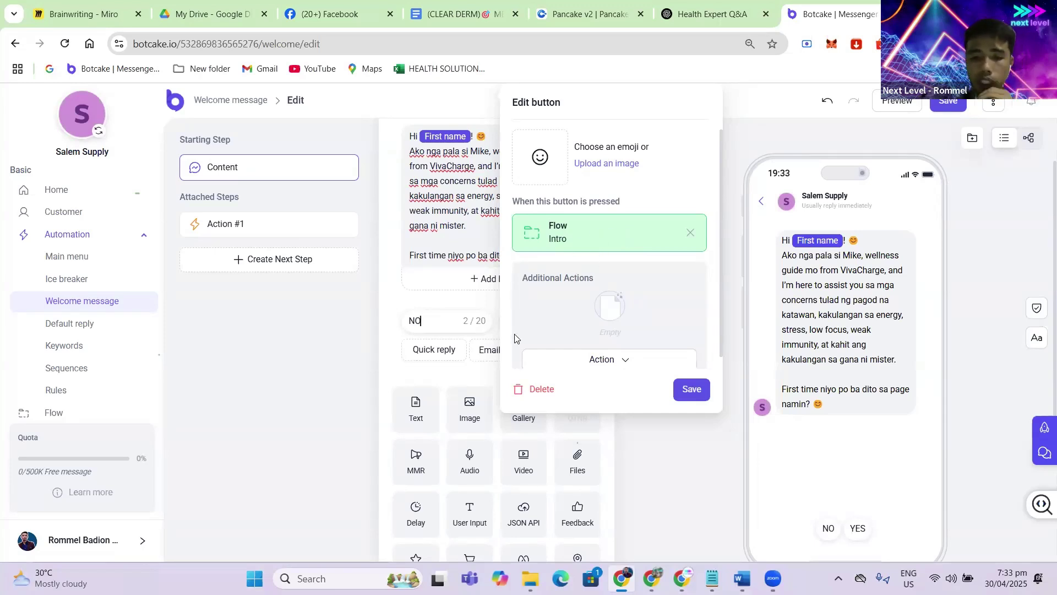
click(530, 395)
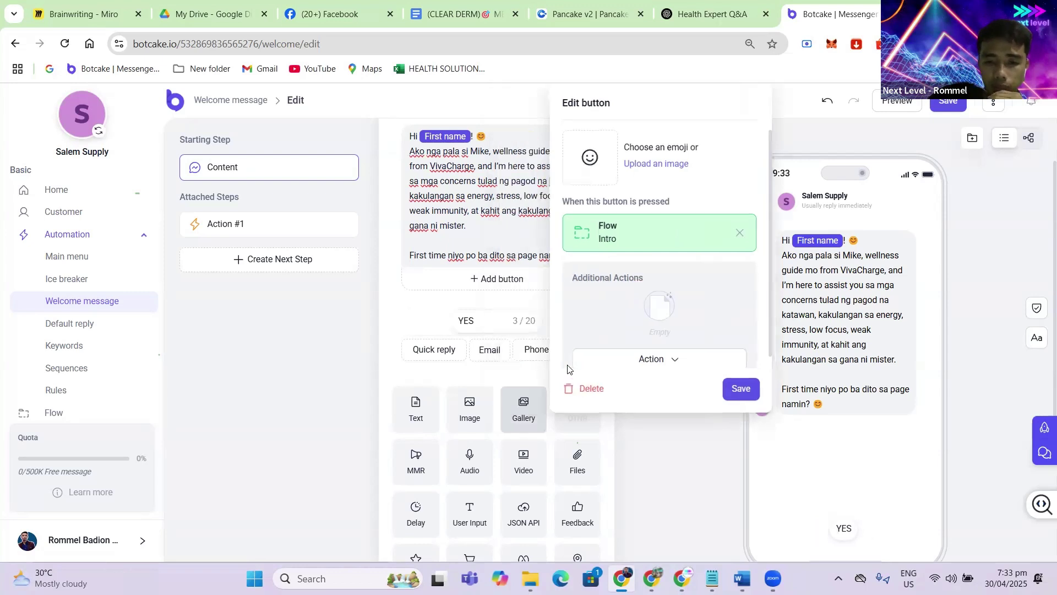
click(508, 324)
click(588, 389)
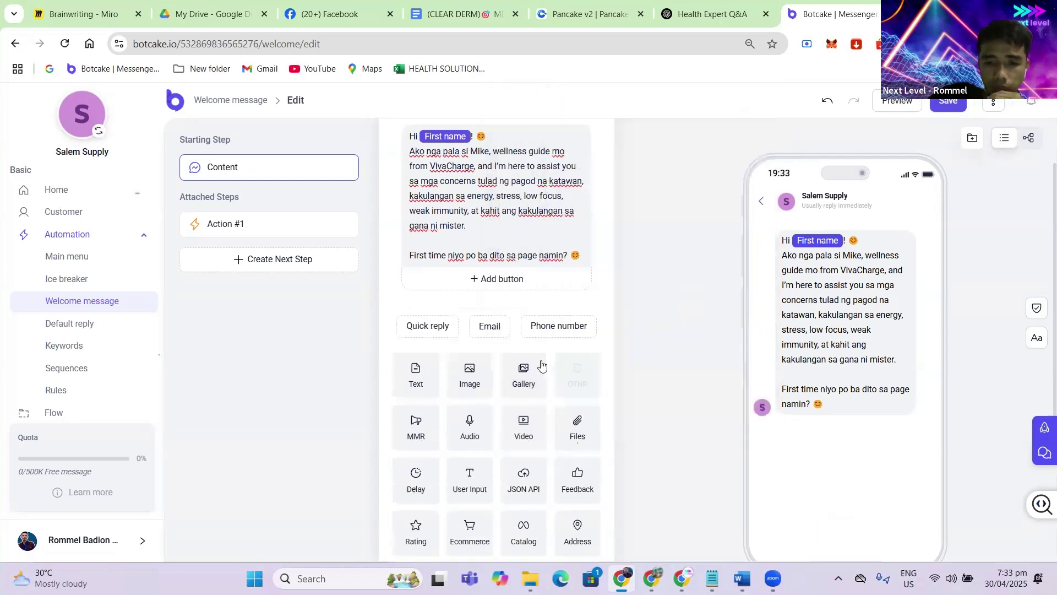
- Add two new quick replies below the welcome message, labelled NO and YES
click(427, 327)
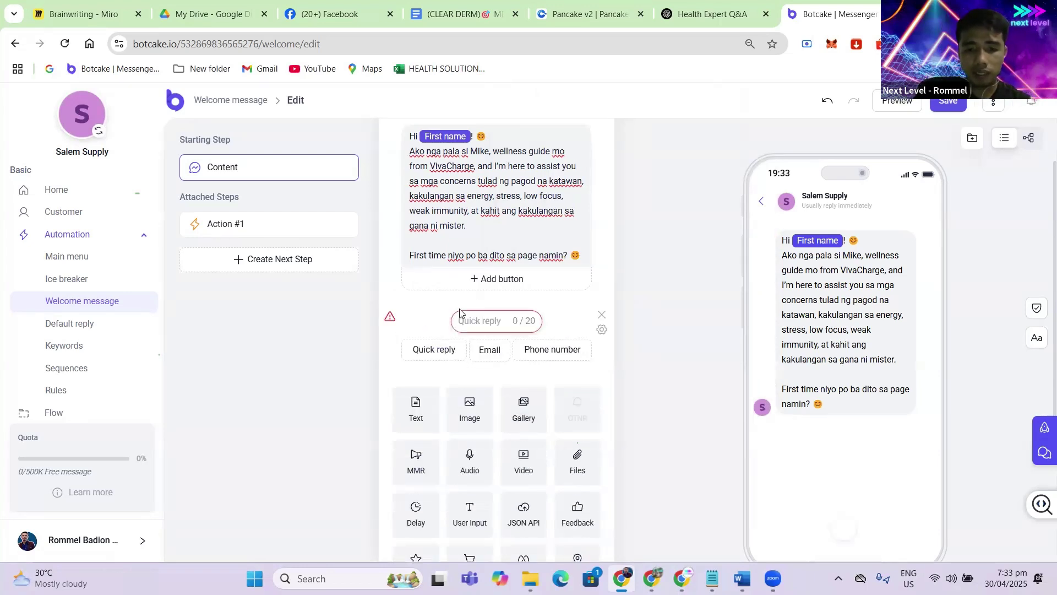
click(488, 319)
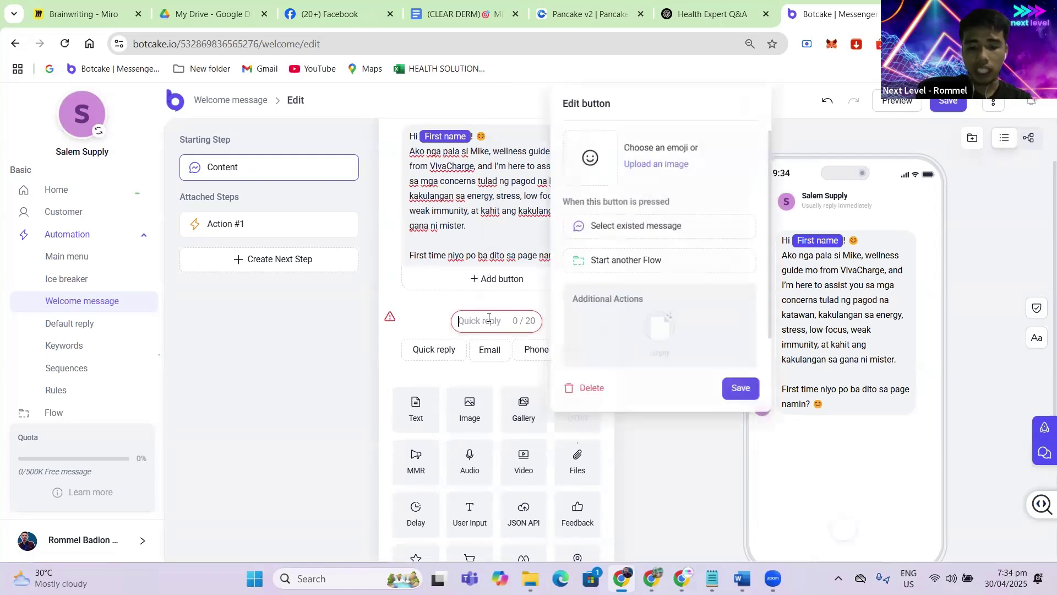
text(NO)
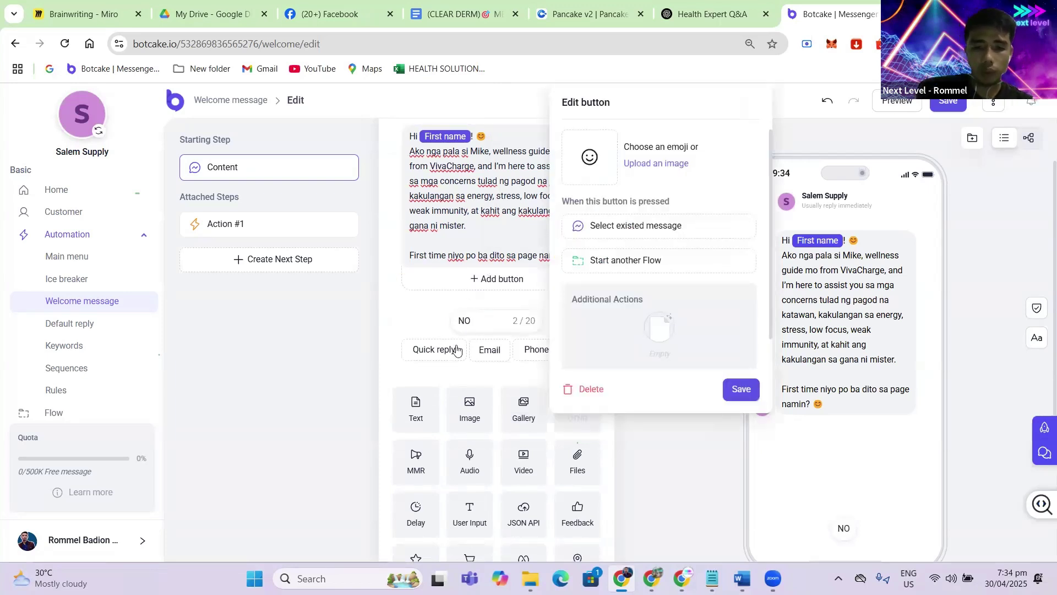
click(741, 389)
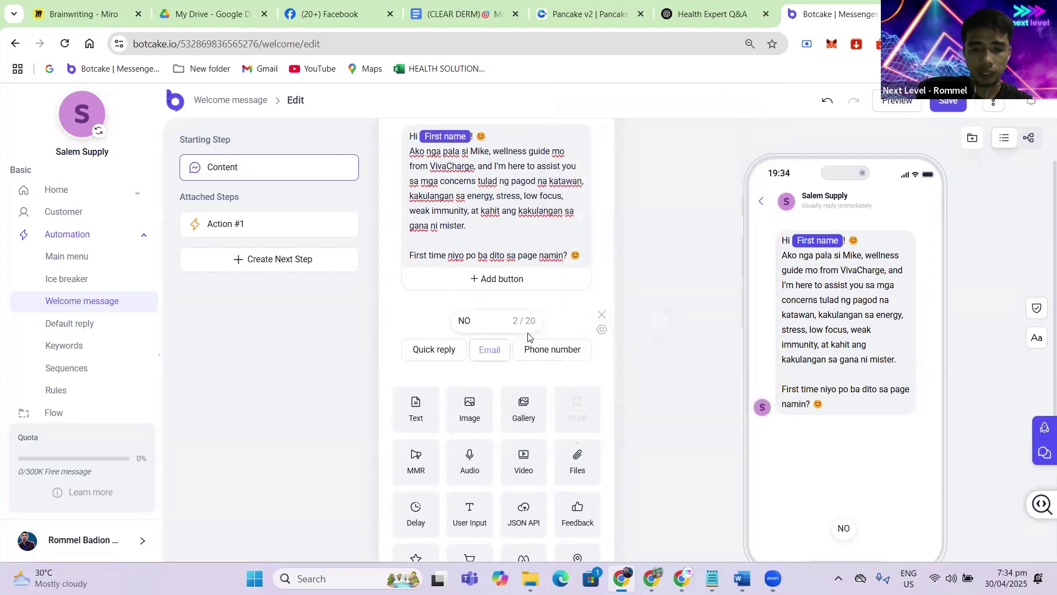
click(442, 355)
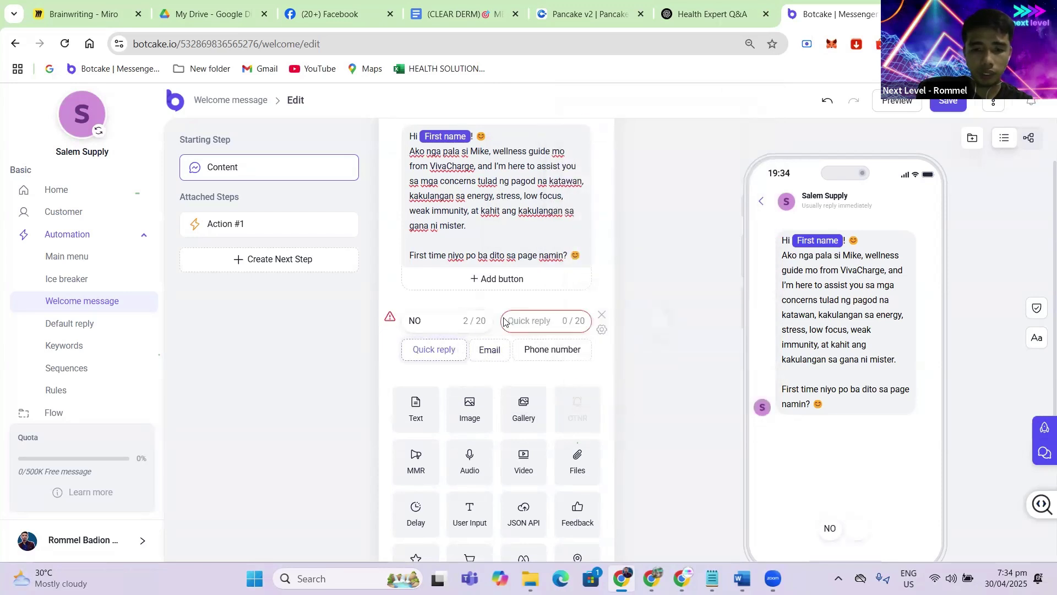
click(536, 318)
text(YES)
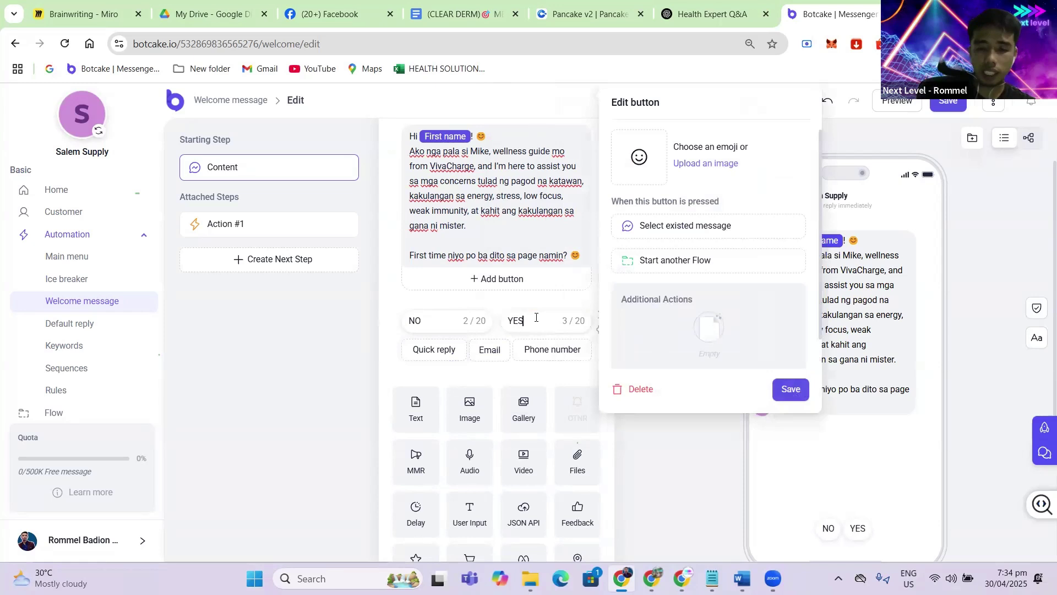
- Set the NO quick reply to start the Intro flow when it is pressed and save the button
click(787, 387)
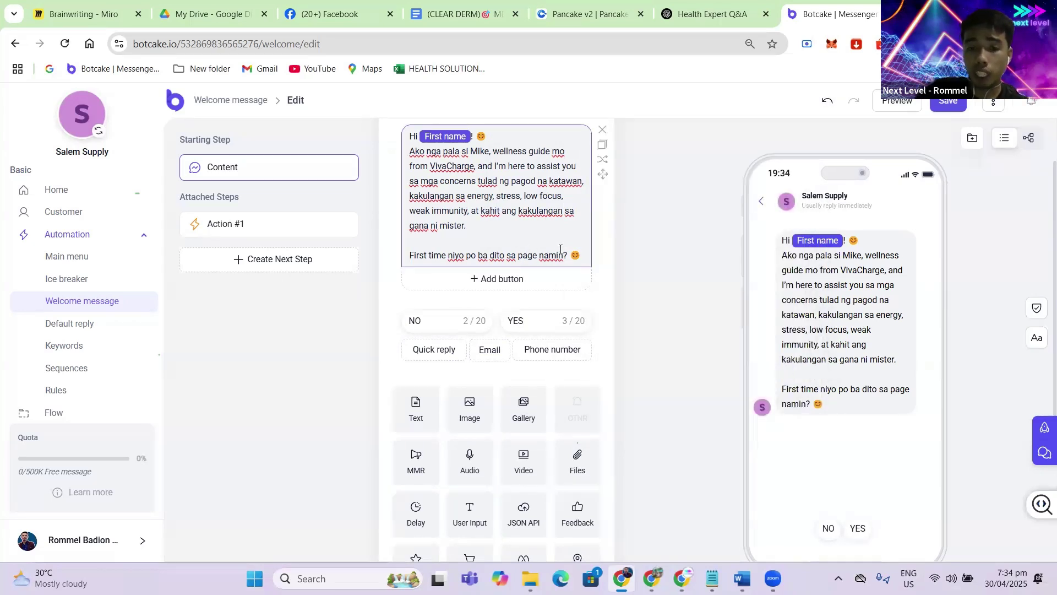
click(424, 323)
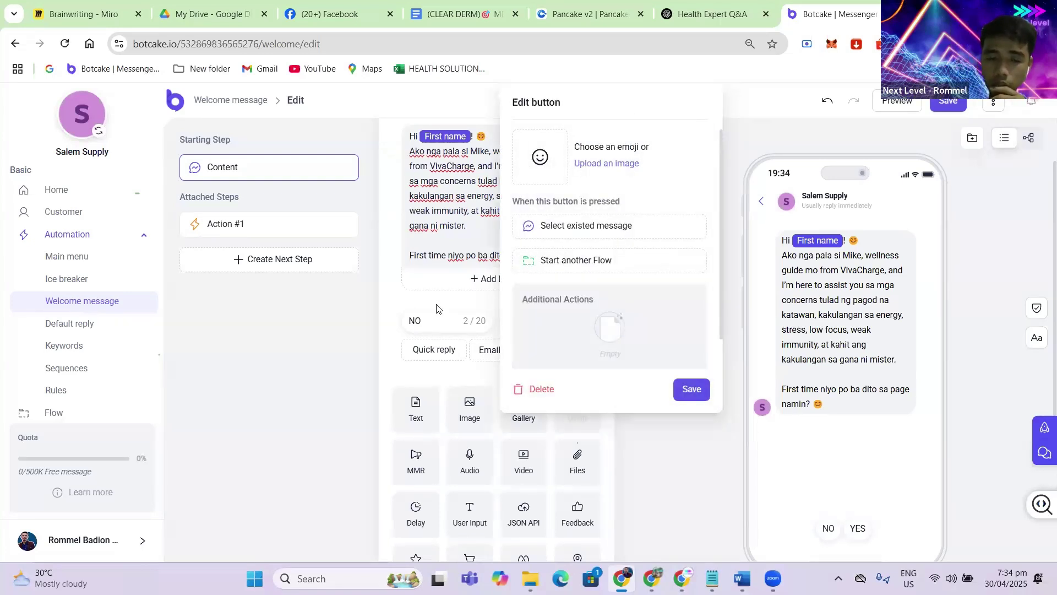
click(586, 261)
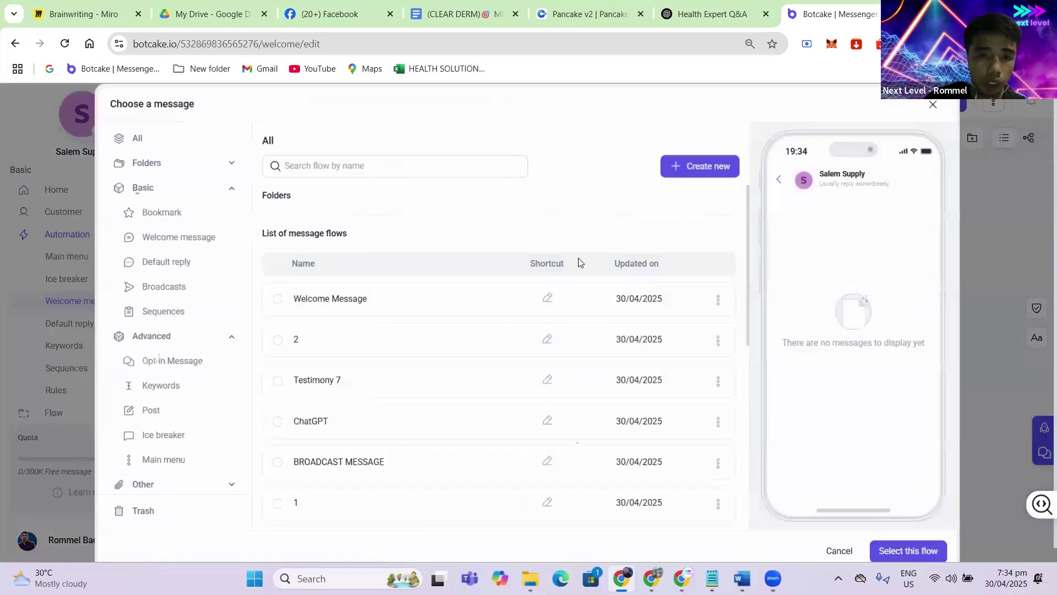
scroll(408, 331, down, 1)
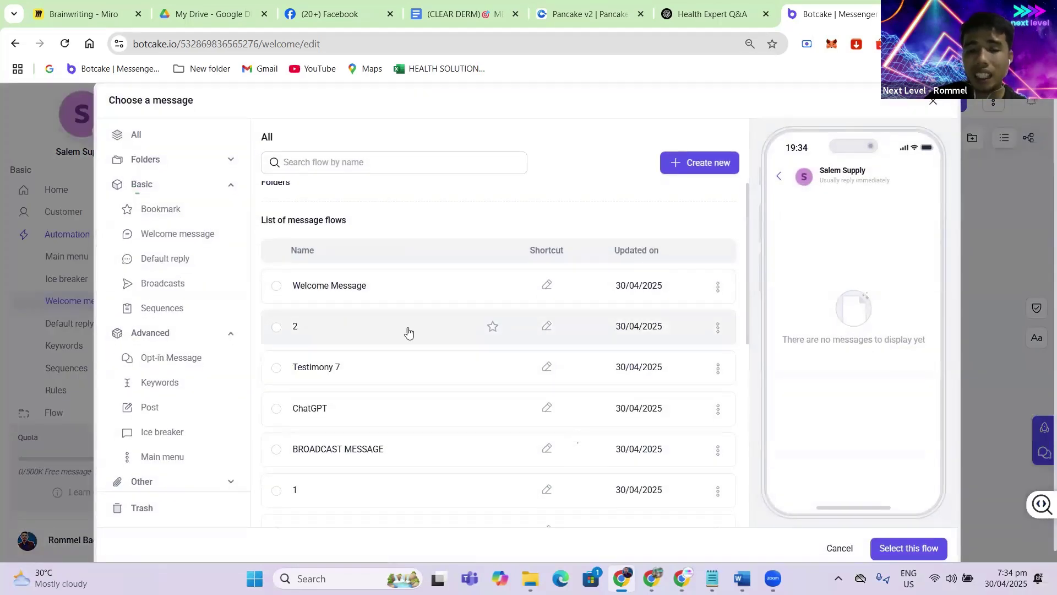
scroll(408, 331, down, 8)
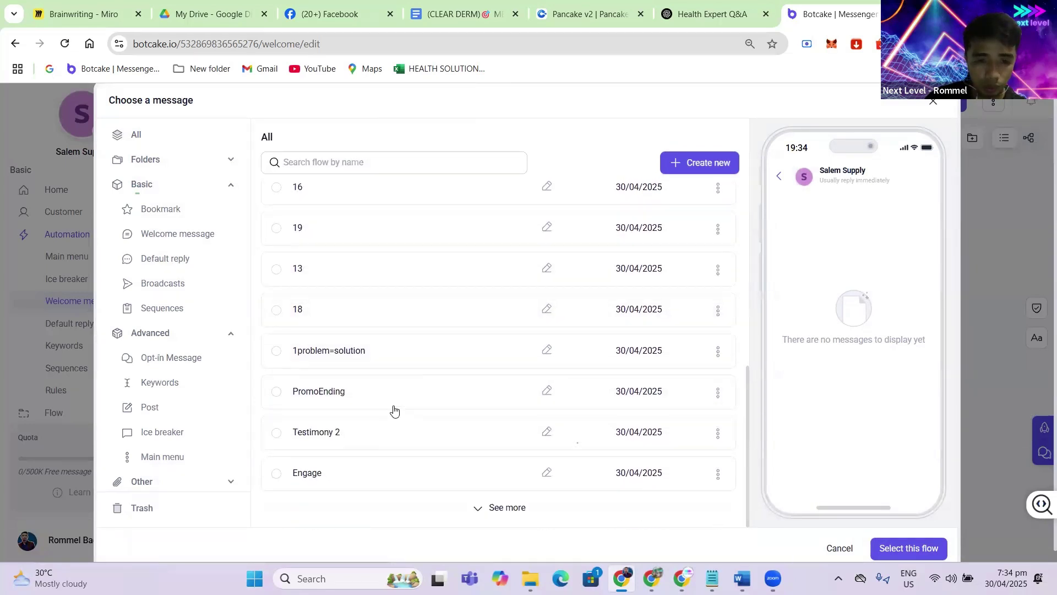
click(484, 509)
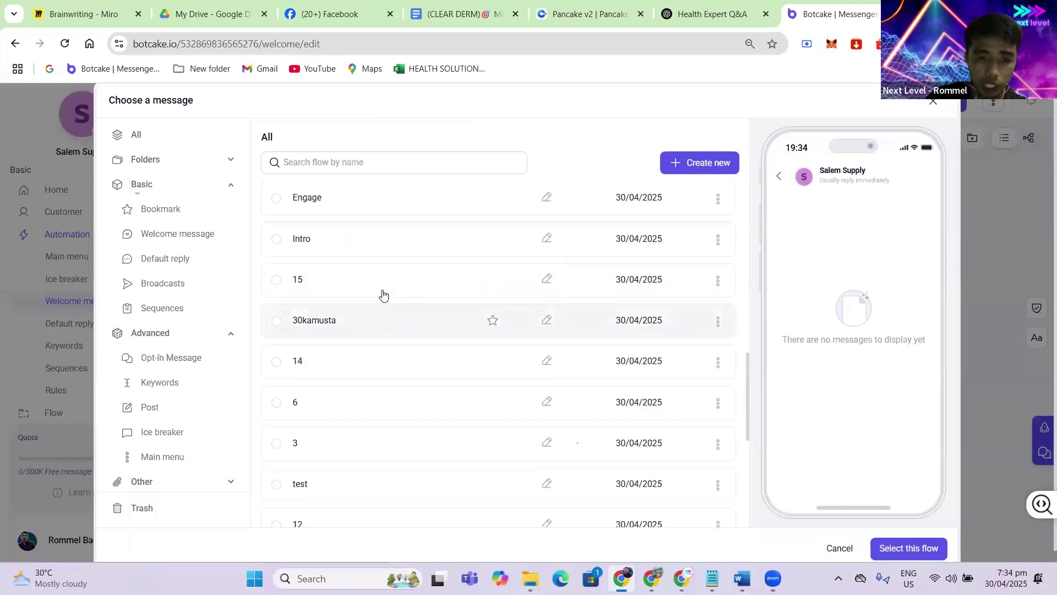
scroll(385, 303, up, 1)
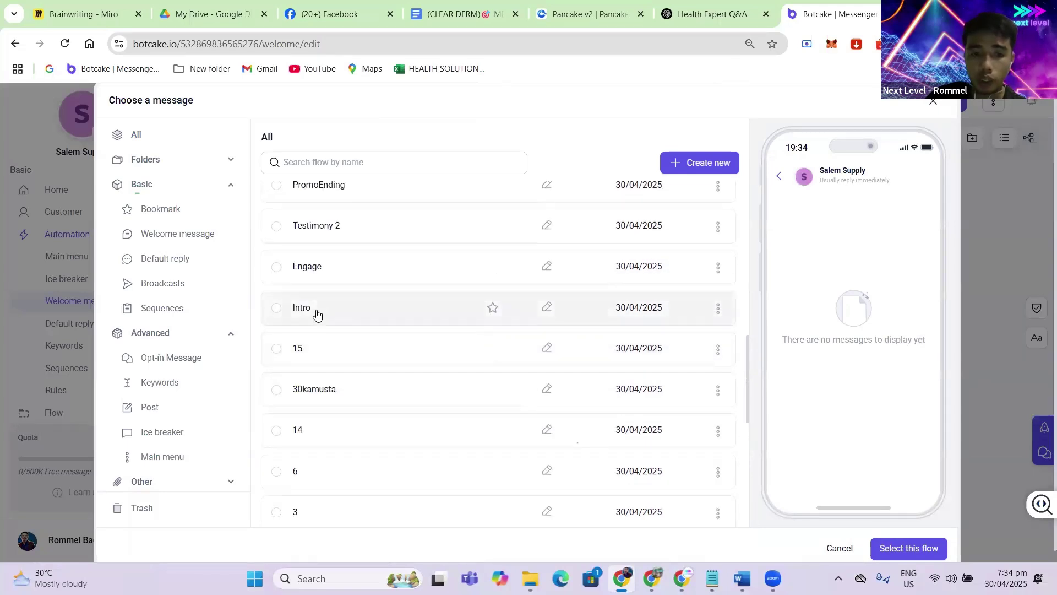
click(321, 314)
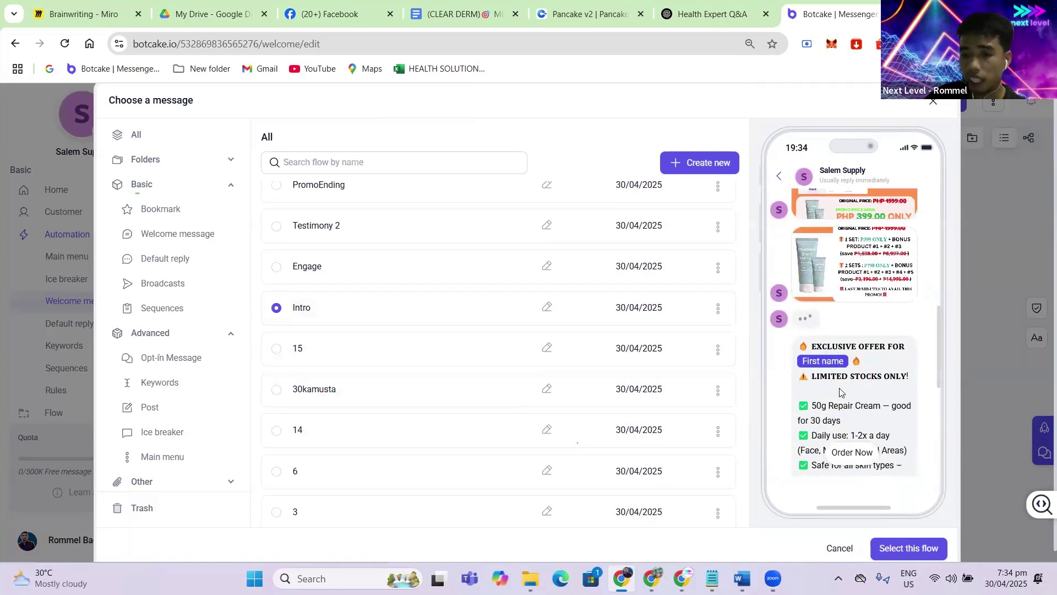
click(902, 549)
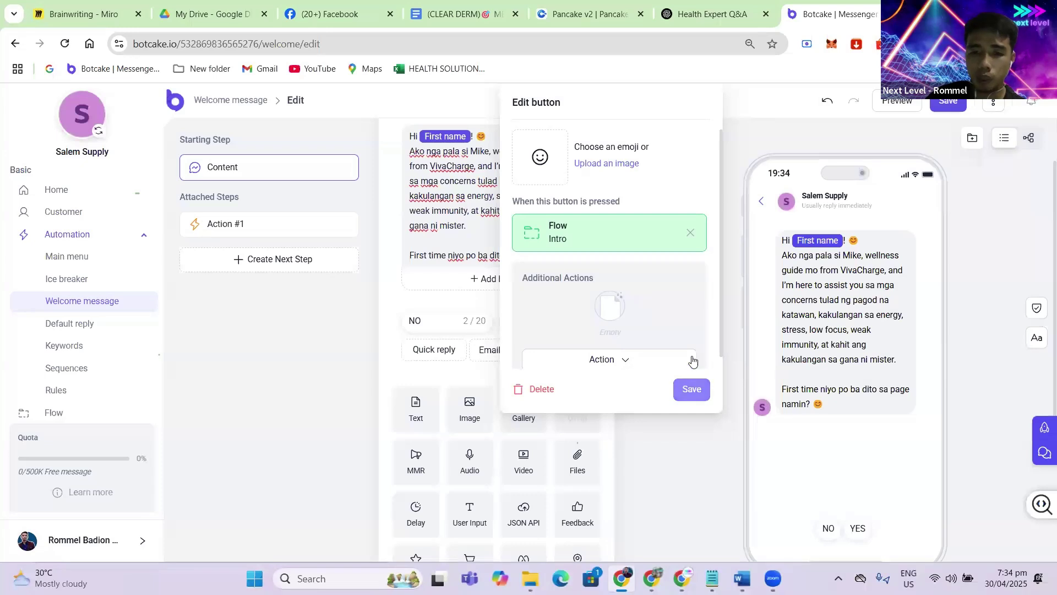
click(692, 390)
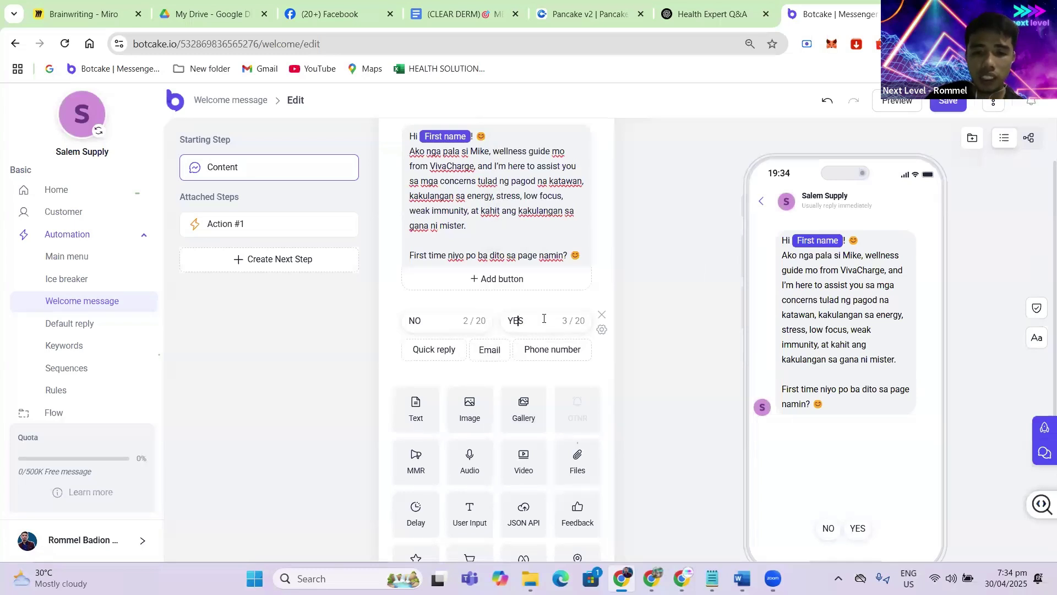
- Make the YES quick reply start the Intro flow as well and save its button settings
click(546, 316)
click(598, 294)
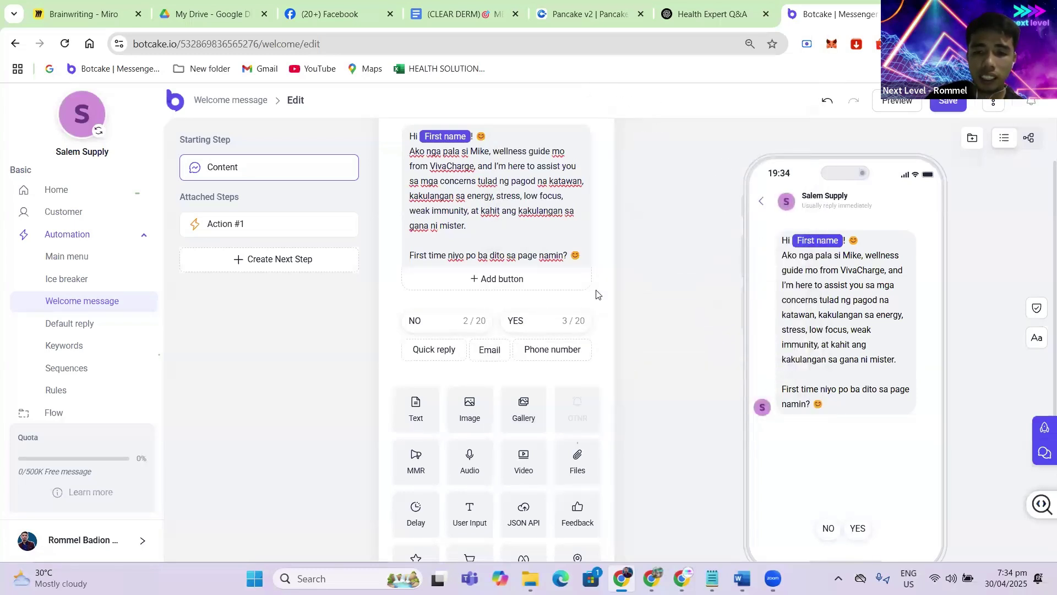
click(540, 323)
click(531, 316)
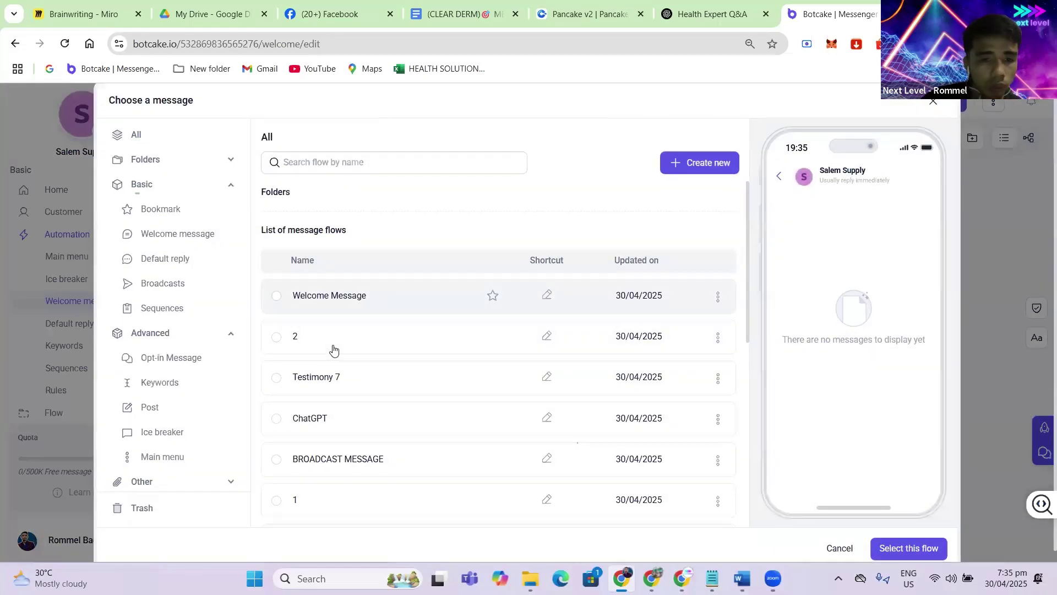
scroll(405, 431, down, 10)
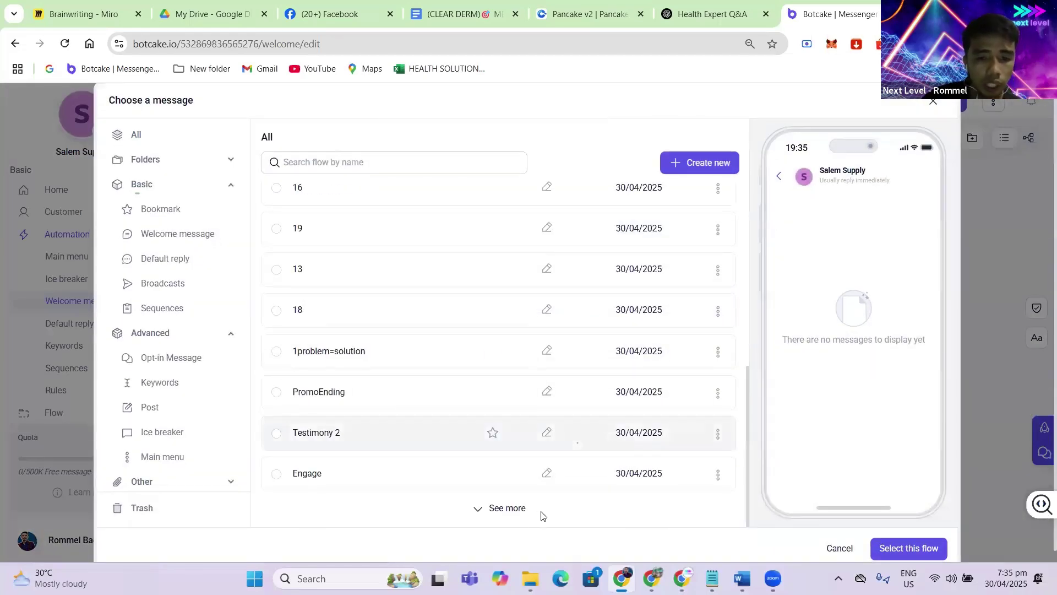
click(491, 510)
scroll(407, 397, down, 2)
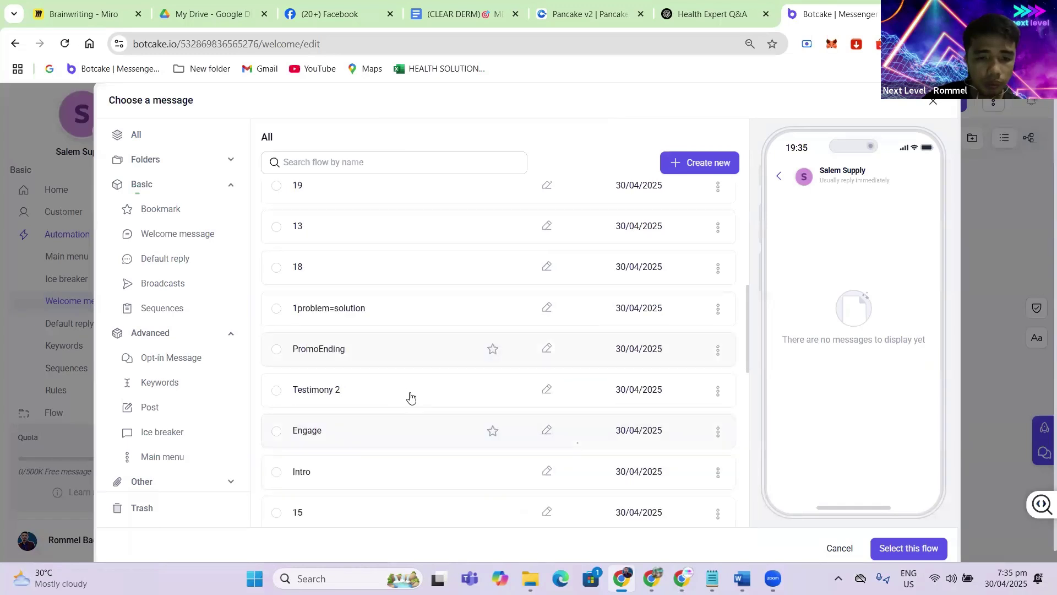
scroll(341, 364, down, 8)
scroll(330, 324, up, 3)
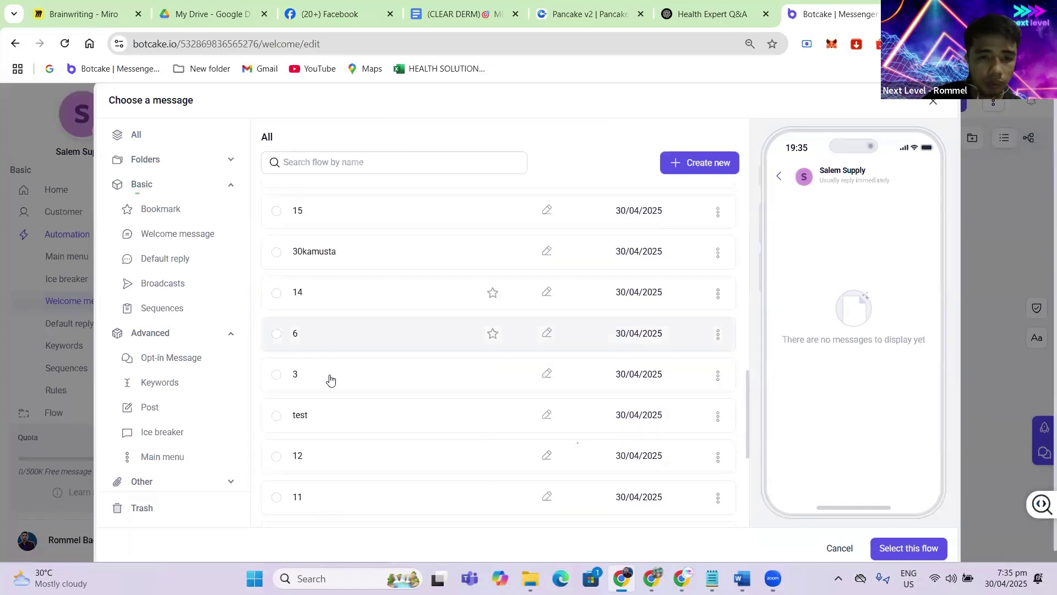
scroll(329, 396, down, 5)
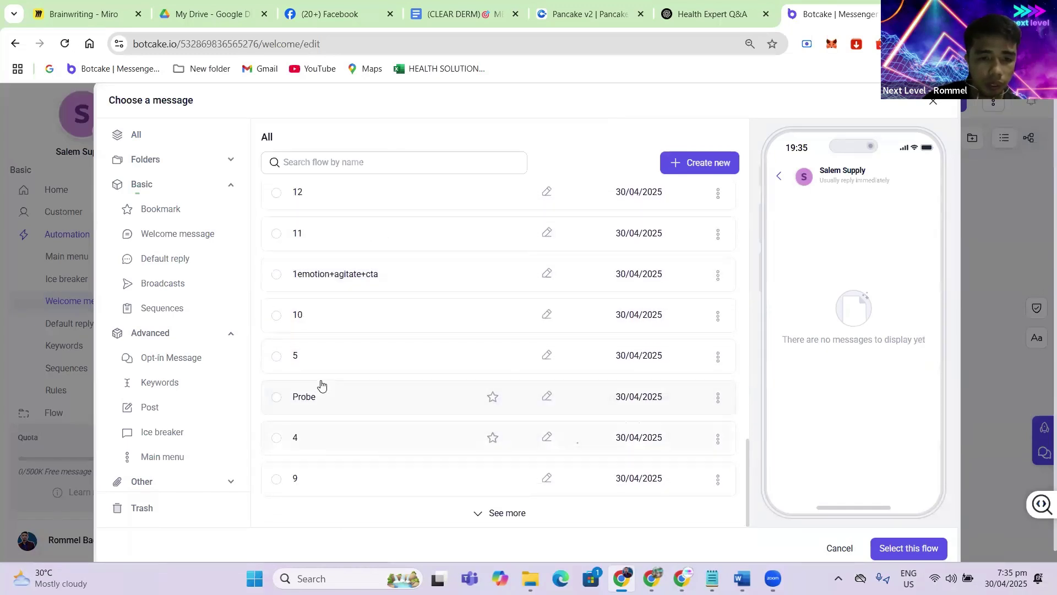
scroll(321, 383, up, 4)
scroll(319, 381, up, 4)
click(332, 381)
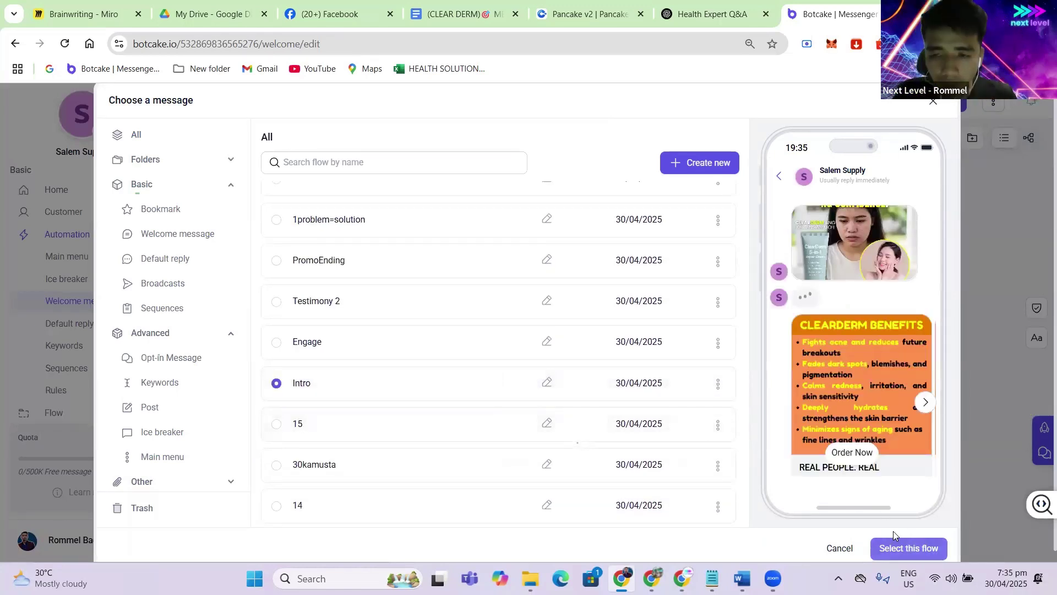
click(908, 547)
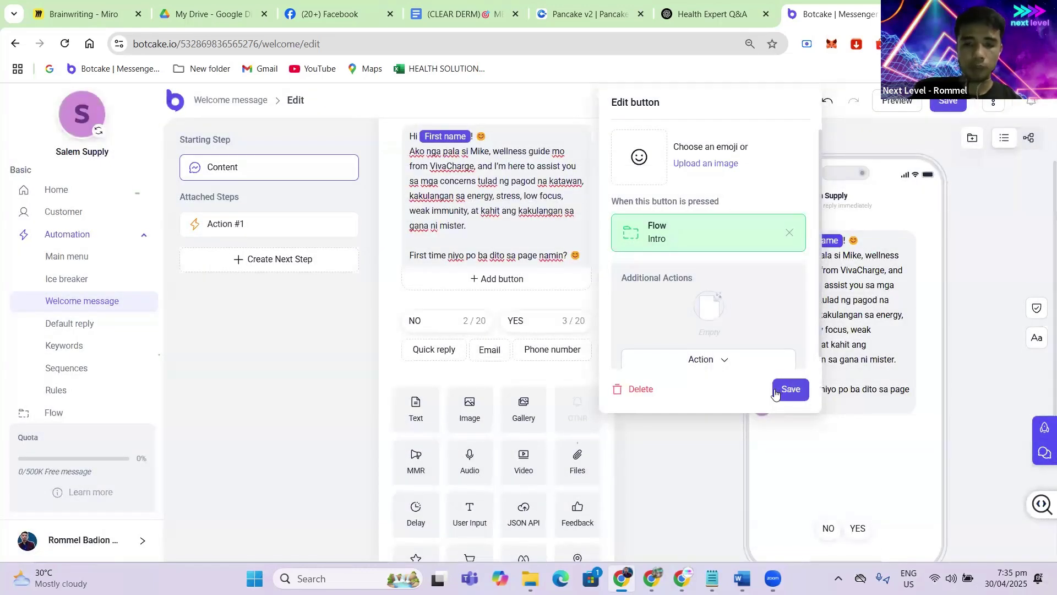
click(537, 352)
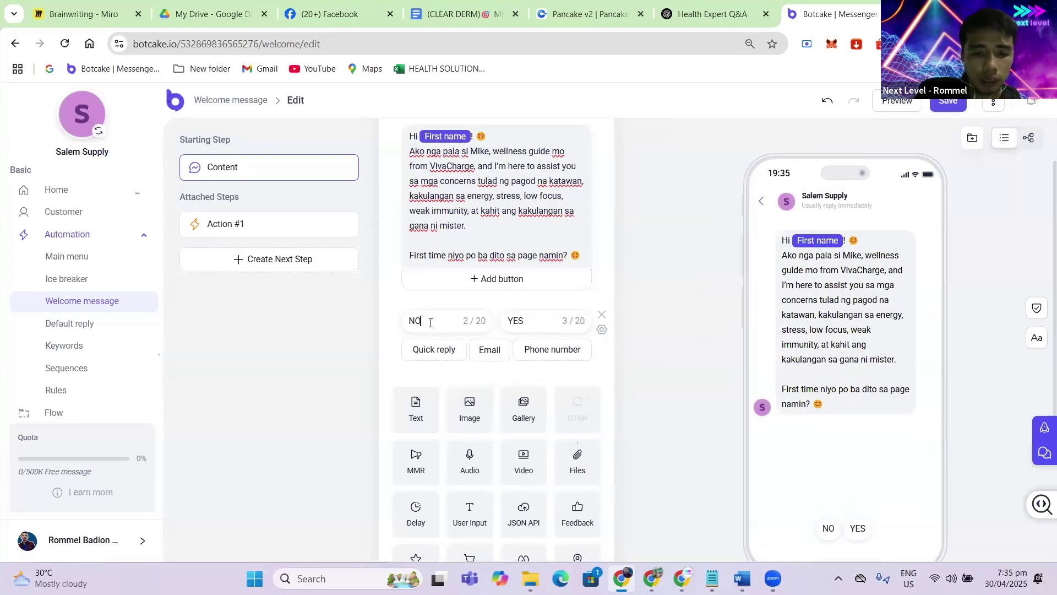
- Add a "Register to track the sequence" action with TESTIMONY SEQUENCE to the NO quick reply and save it
click(461, 328)
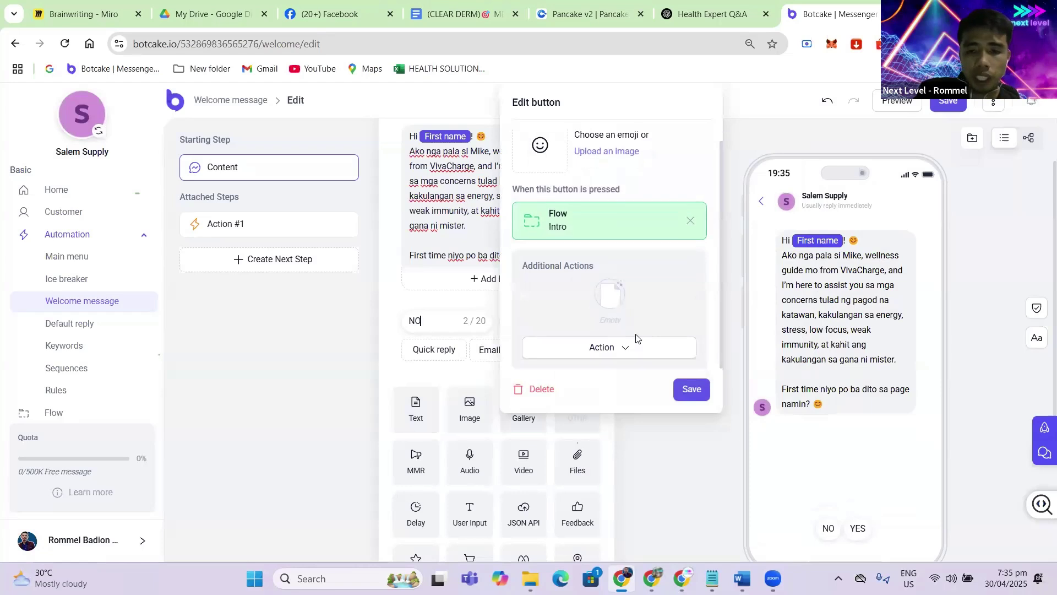
click(609, 347)
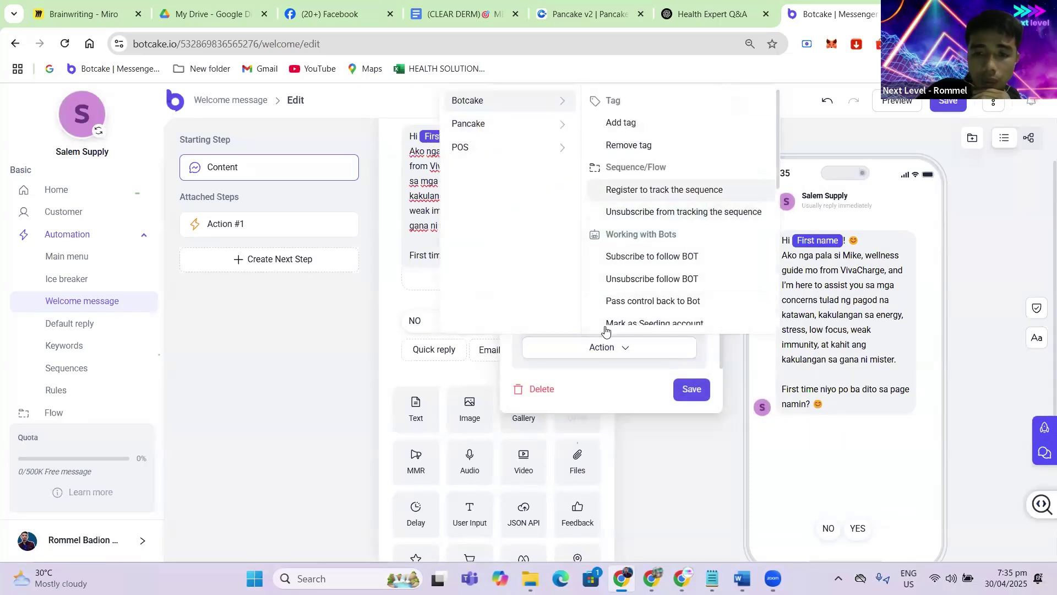
click(666, 190)
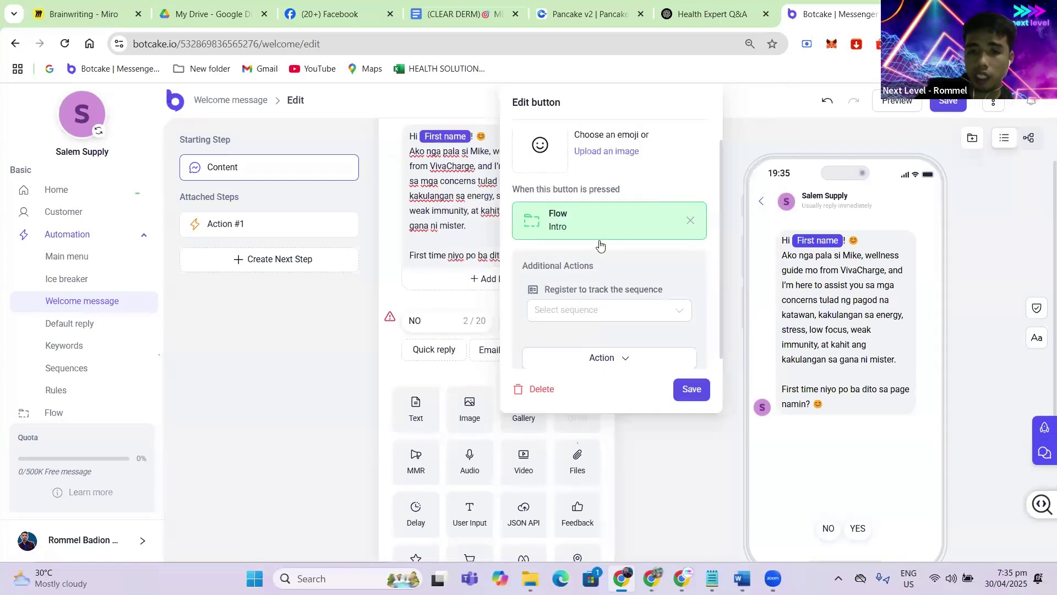
click(570, 317)
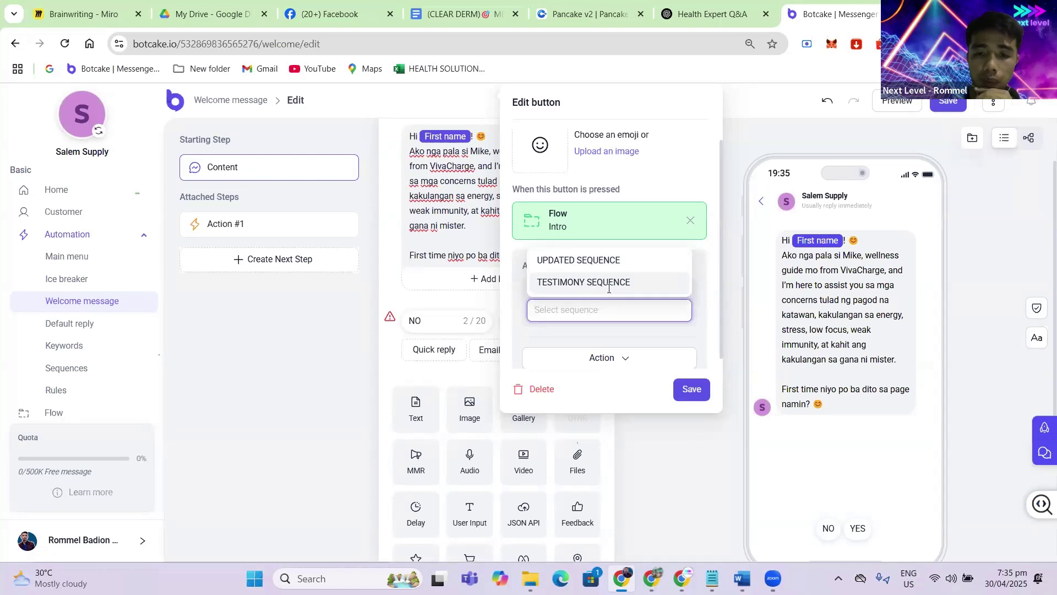
click(592, 283)
click(688, 390)
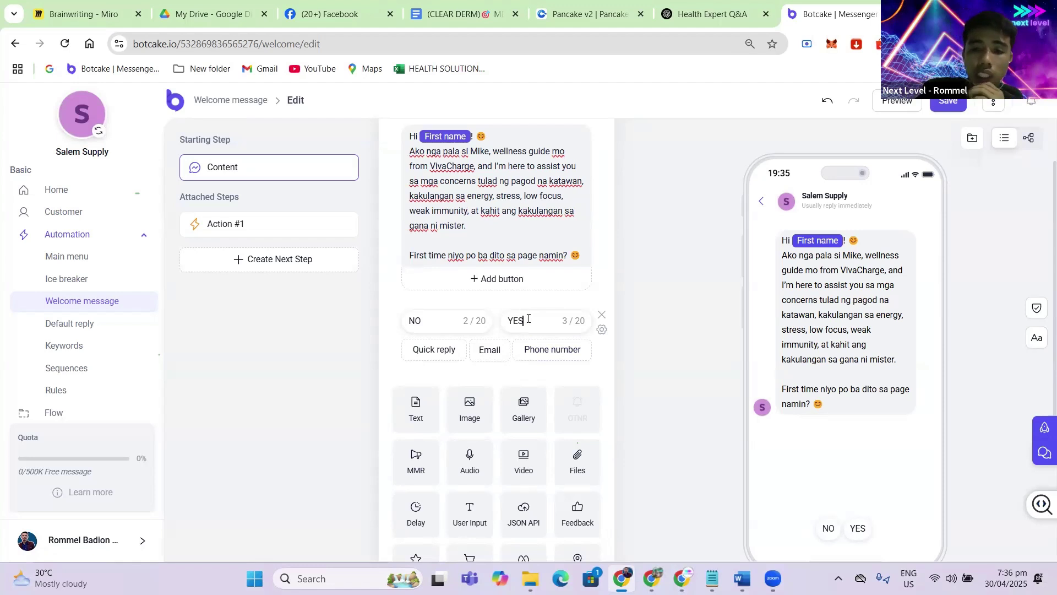
- Register the YES quick reply to track TESTIMONY SEQUENCE as an additional action and save the button
click(538, 321)
scroll(709, 324, down, 1)
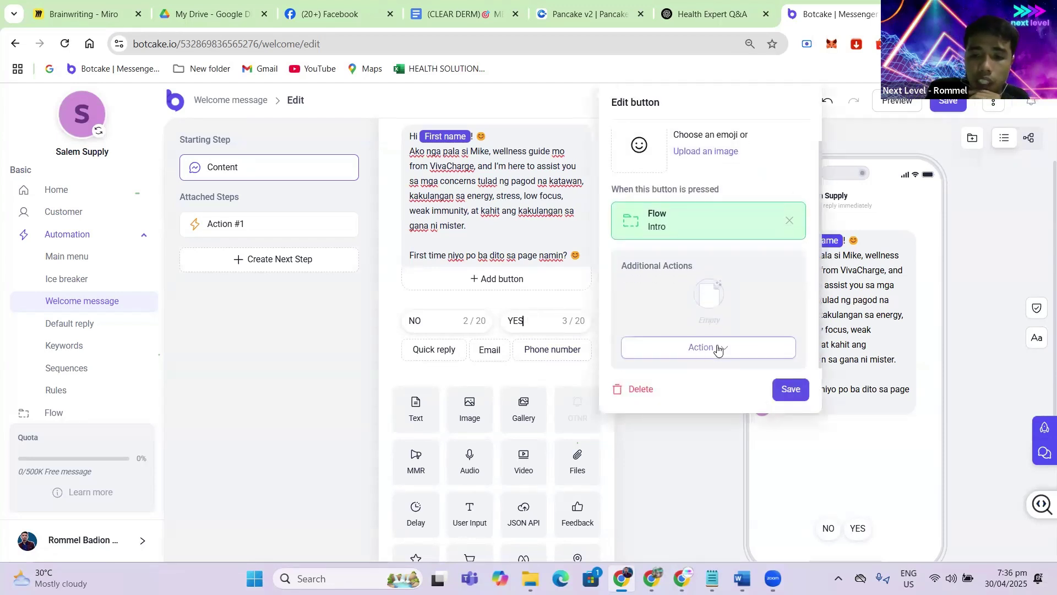
click(716, 345)
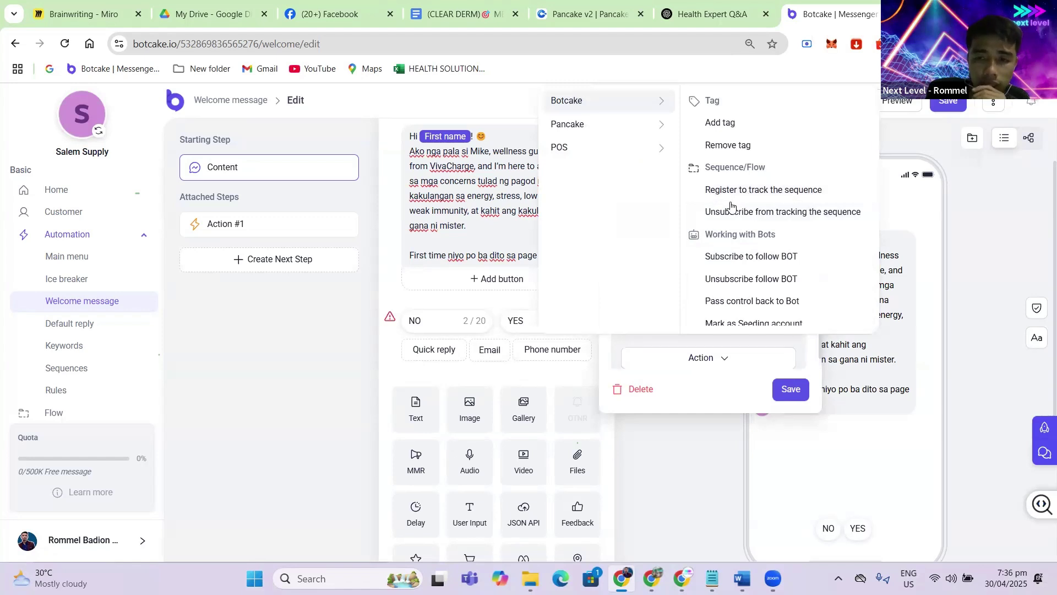
click(743, 198)
click(690, 311)
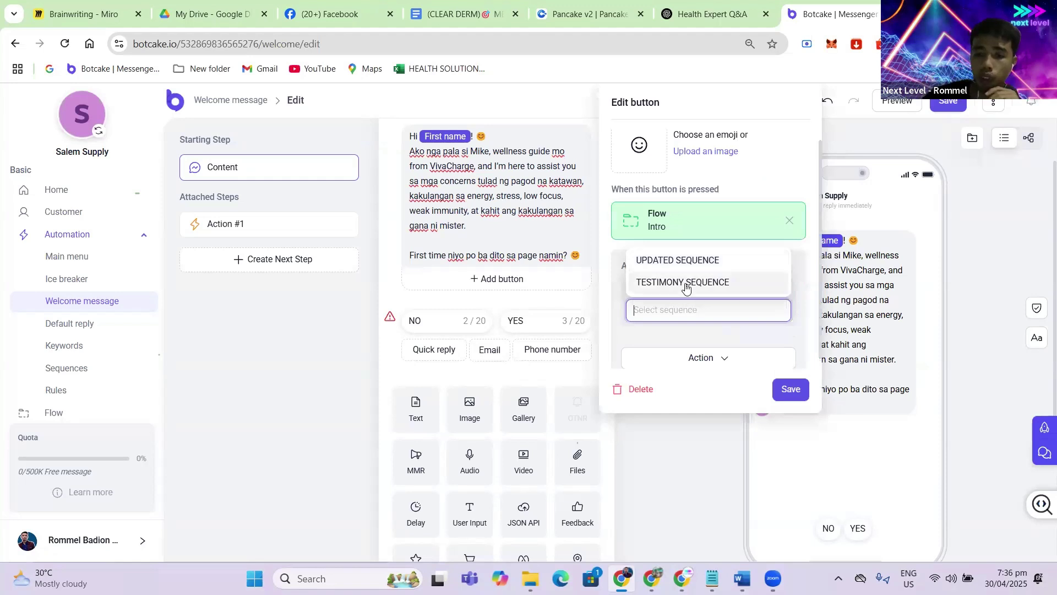
click(788, 386)
click(786, 387)
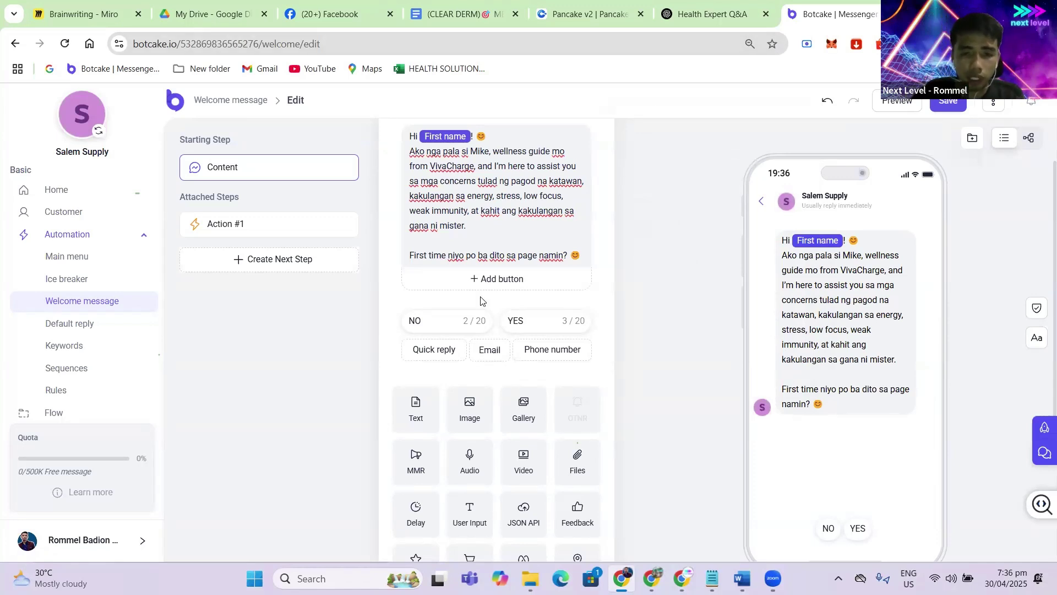
- Detach the Action #1 step that follows the welcome message content
scroll(602, 410, down, 4)
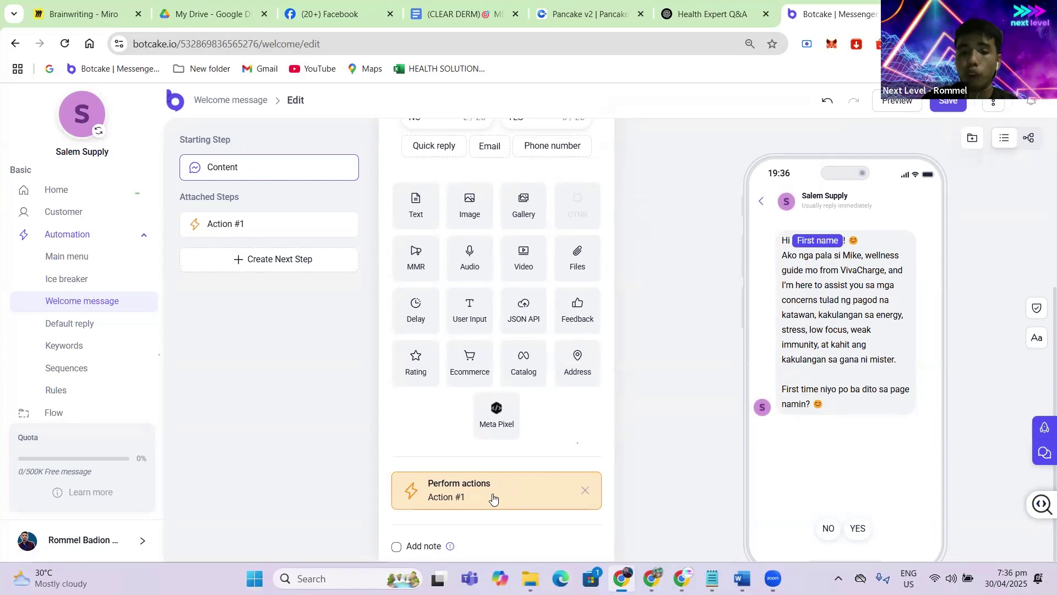
click(586, 492)
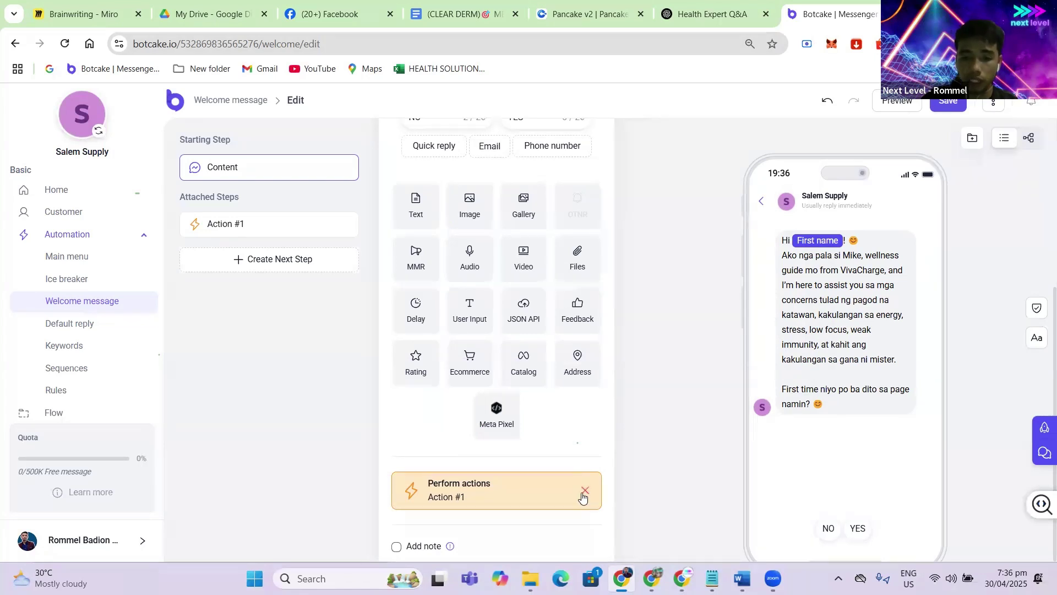
scroll(516, 433, up, 4)
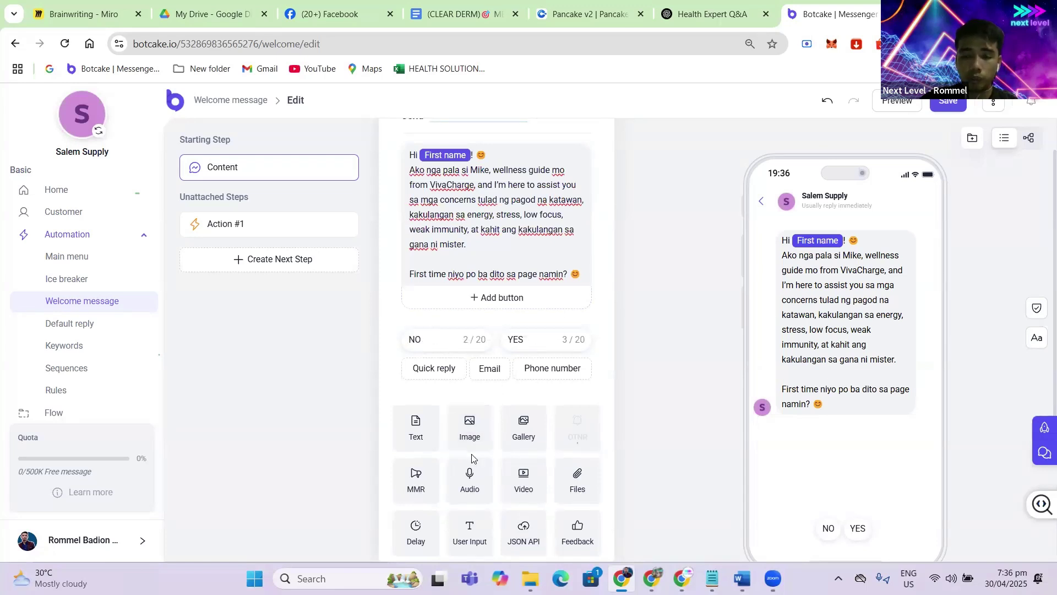
- Continue the welcome message content to a Perform actions step using the existing Action #1 block
scroll(482, 400, down, 1)
scroll(482, 400, down, 3)
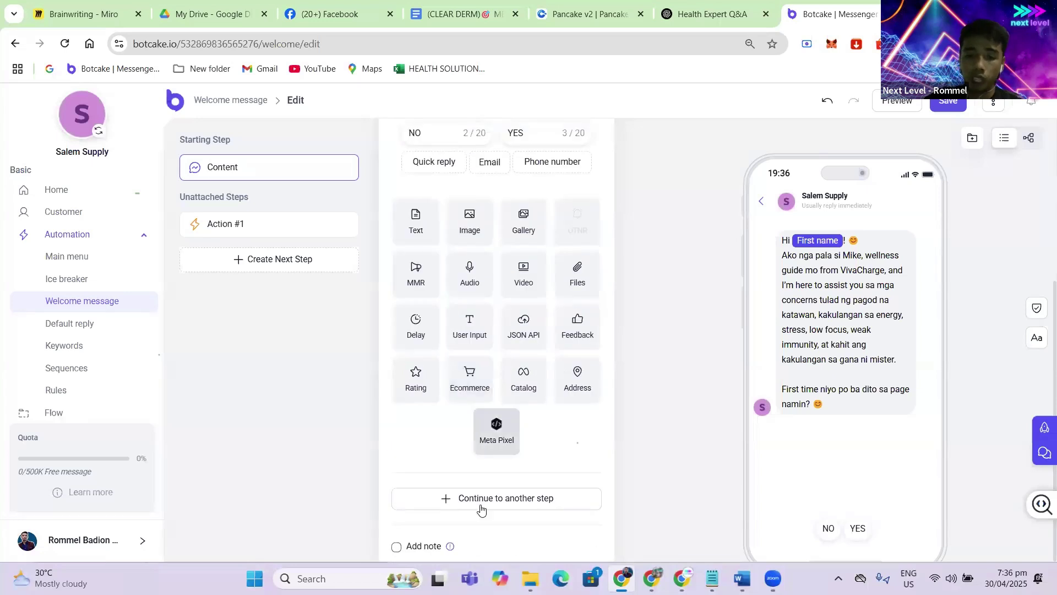
click(514, 499)
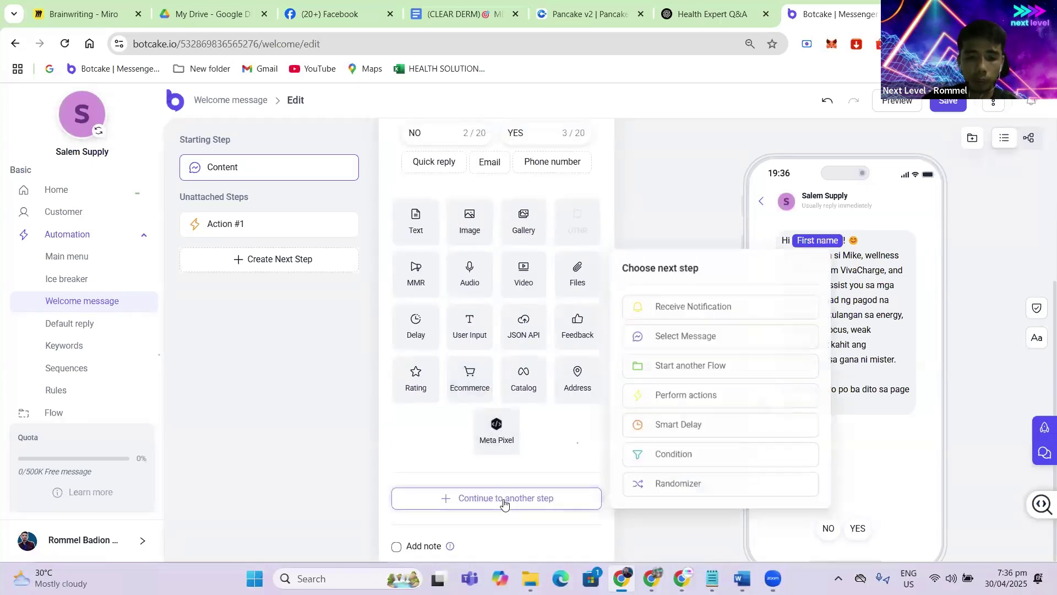
click(699, 397)
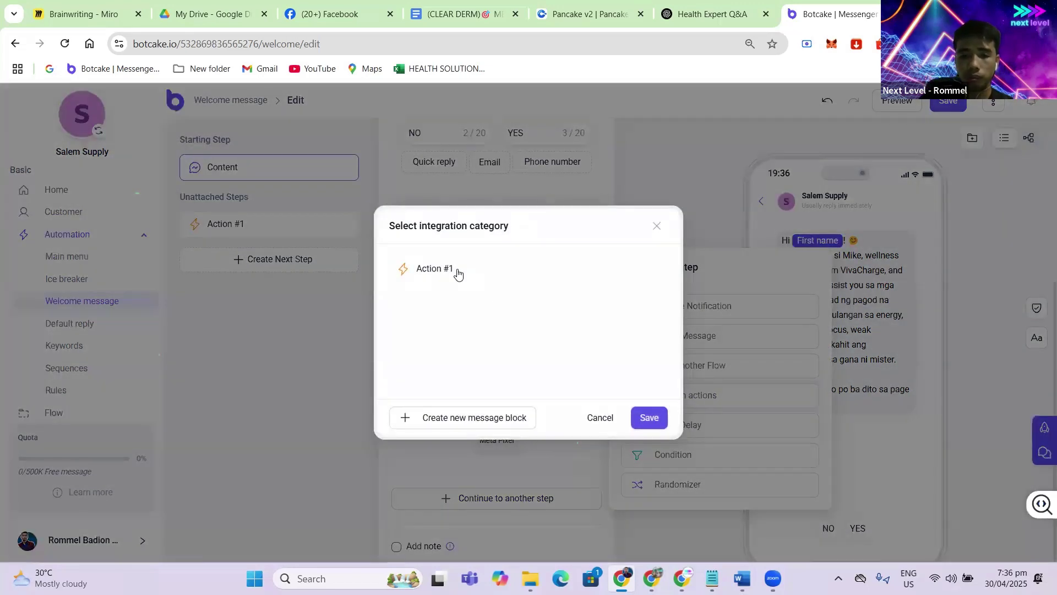
click(460, 273)
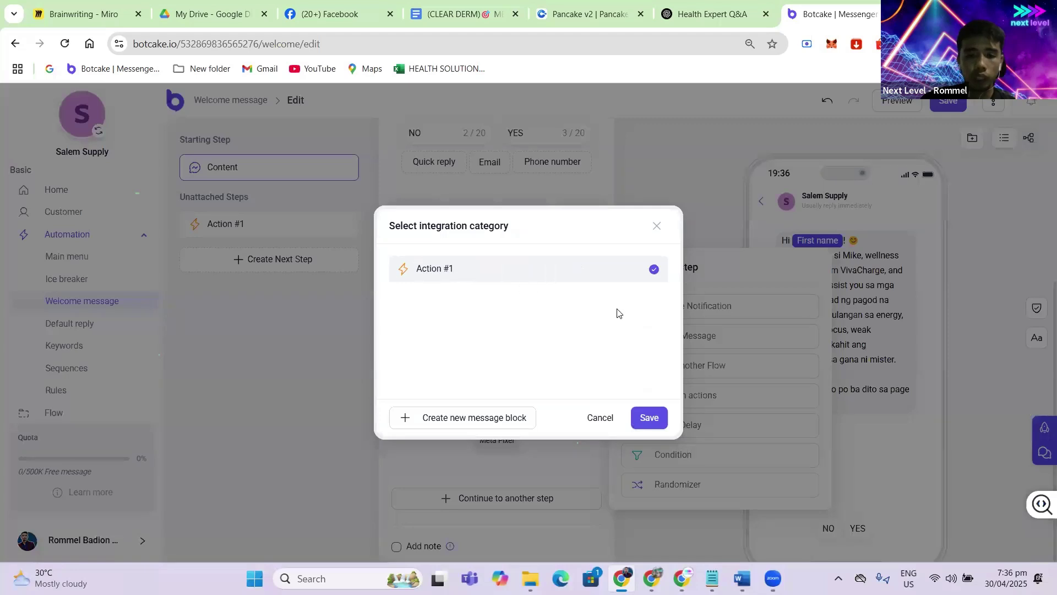
click(647, 418)
- In the Action #1 step, select TESTIMONY SEQUENCE as the sequence to register for tracking
click(243, 231)
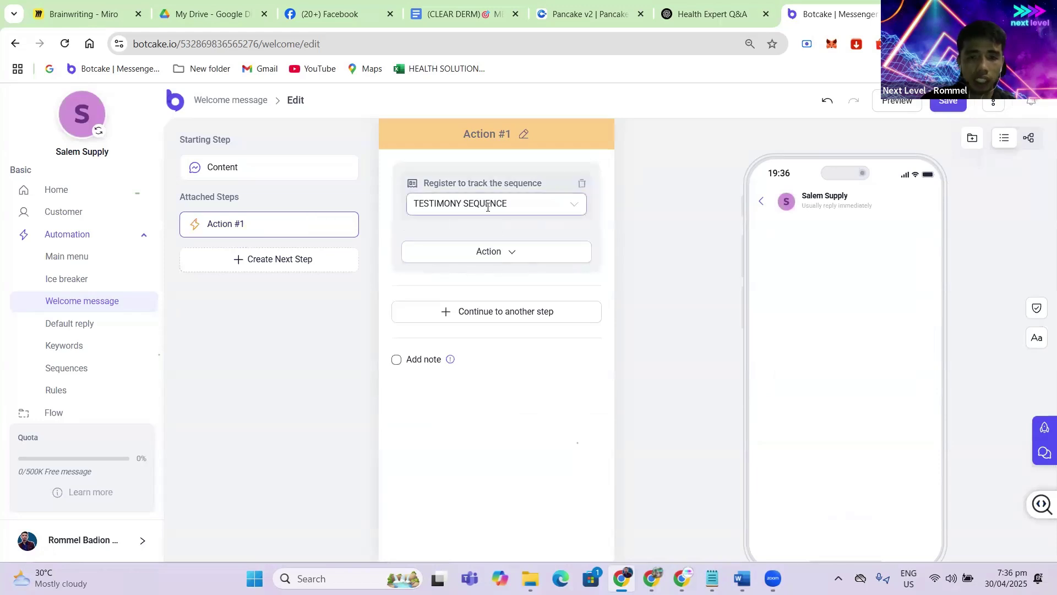
click(486, 206)
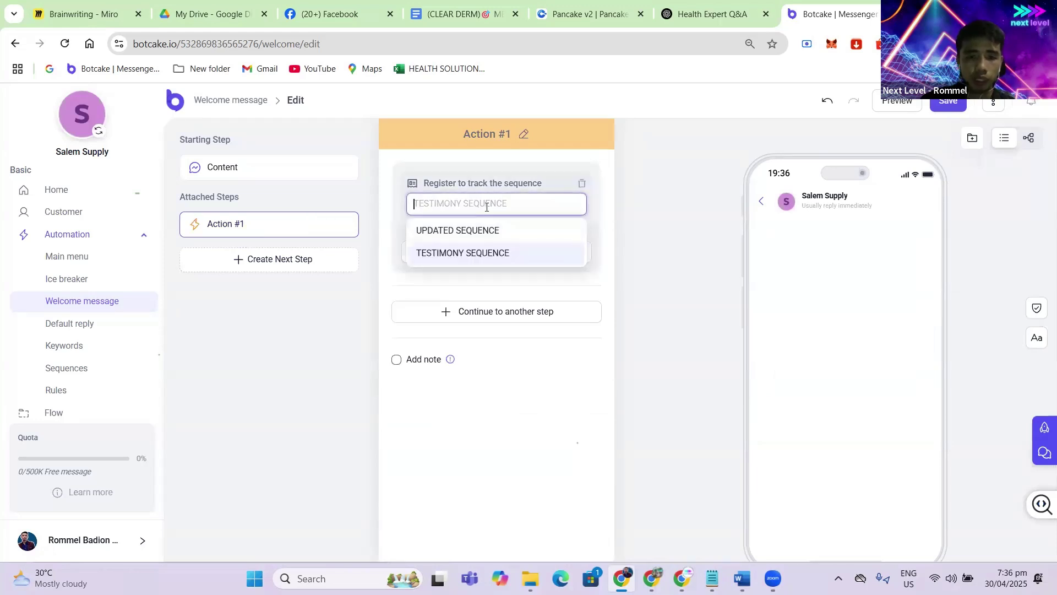
click(468, 251)
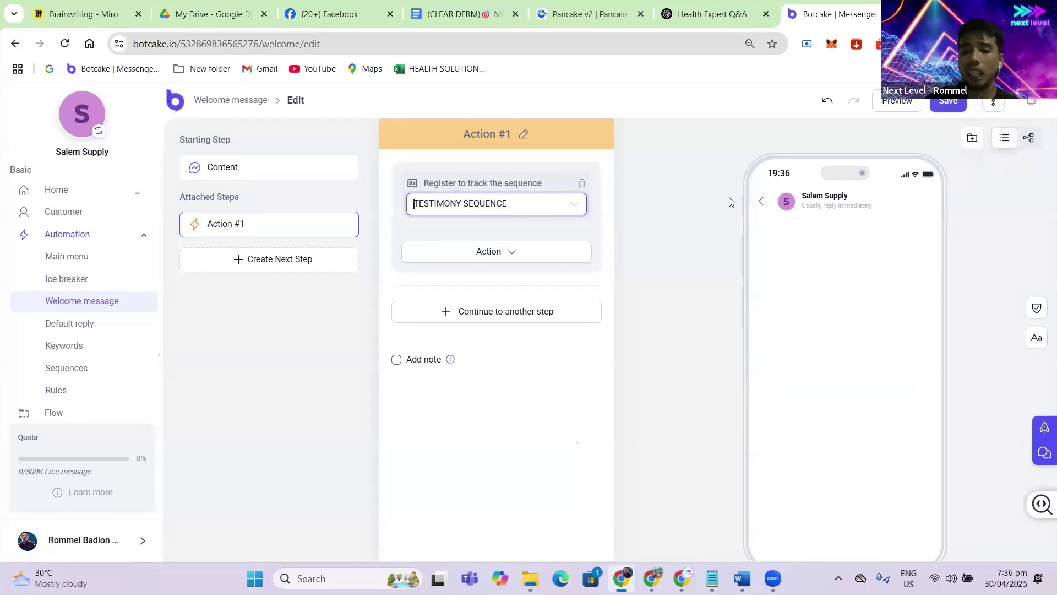
- Return to the welcome message's Content step, check its link to Action #1 and save the welcome message
click(266, 167)
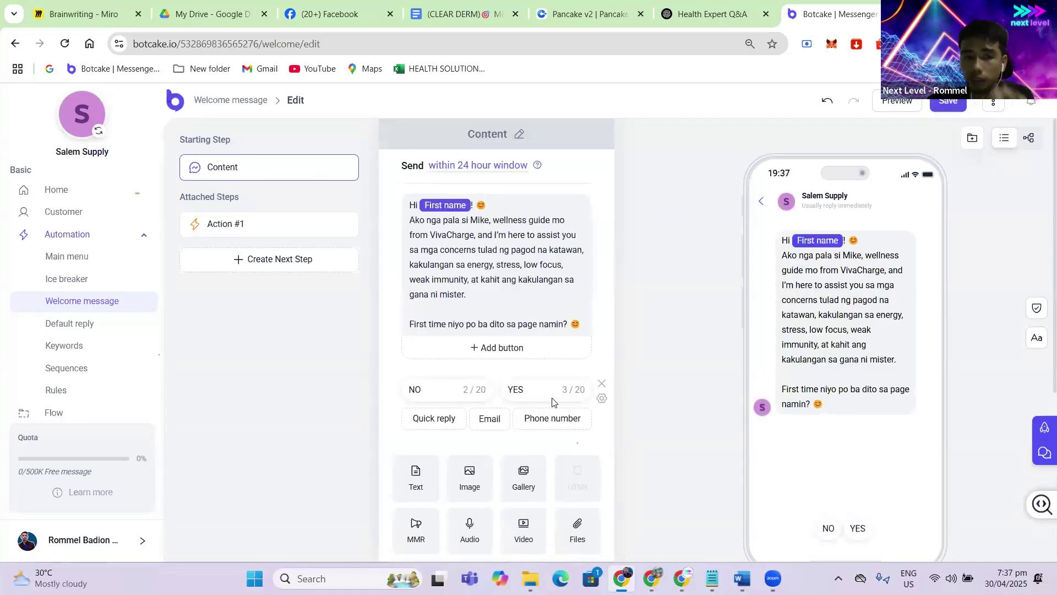
scroll(552, 401, down, 4)
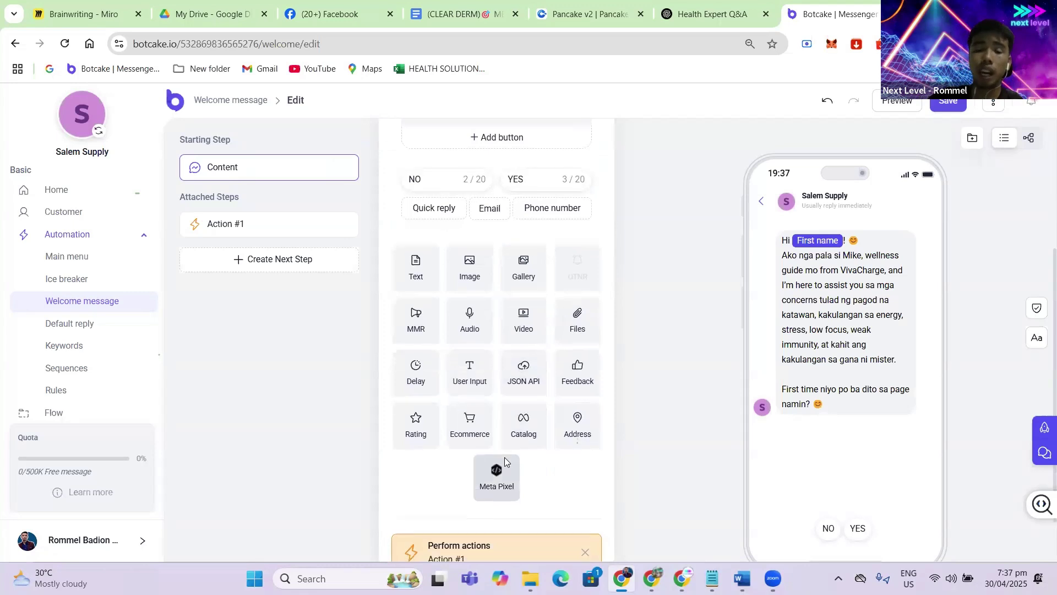
scroll(529, 454, down, 1)
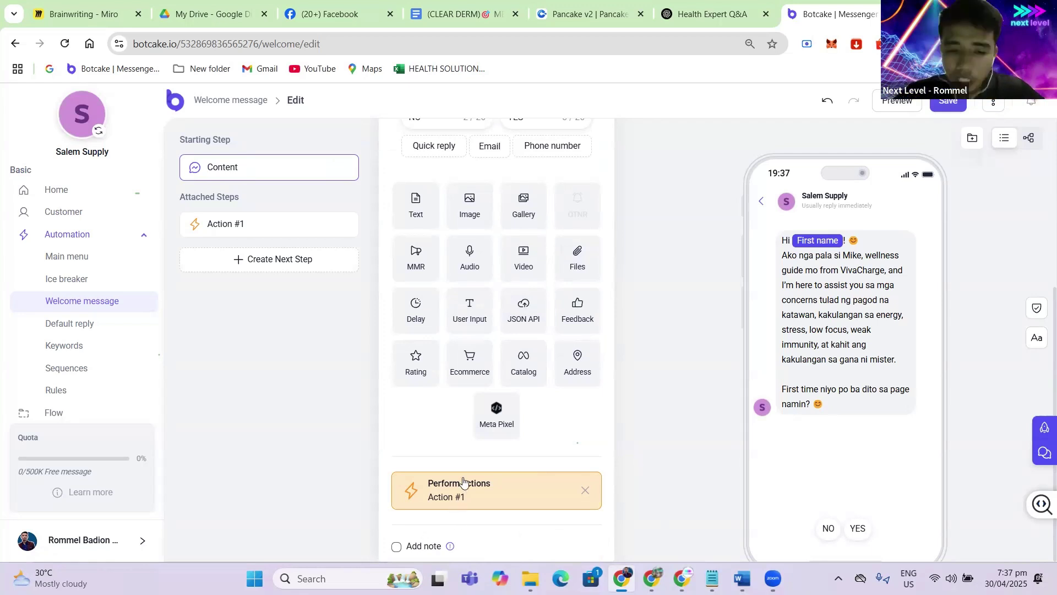
click(948, 104)
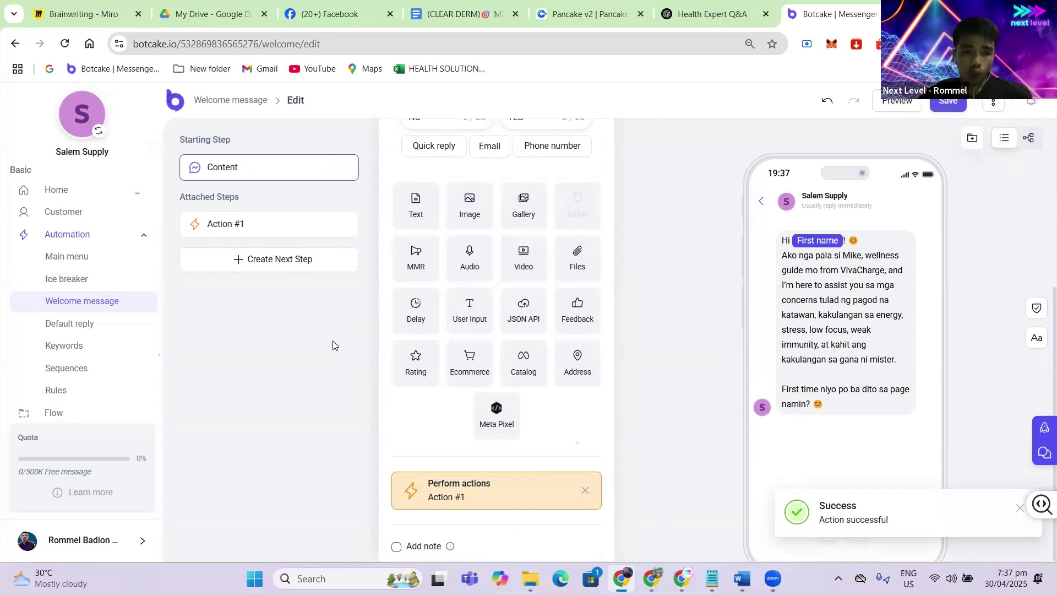
- Find the Intro flow in the full list of message flows and open it for editing
scroll(52, 385, down, 3)
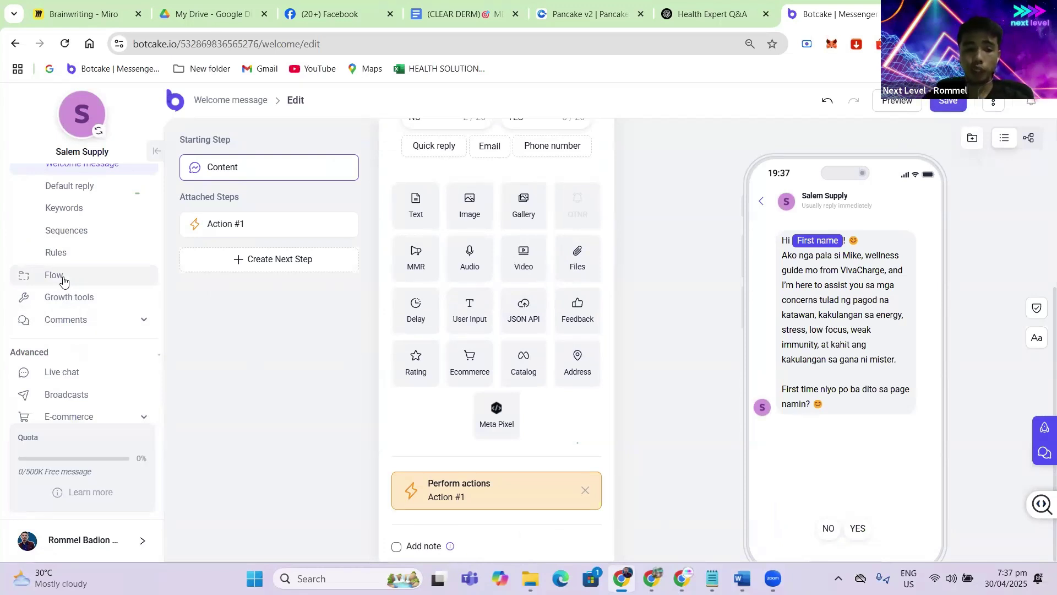
click(60, 276)
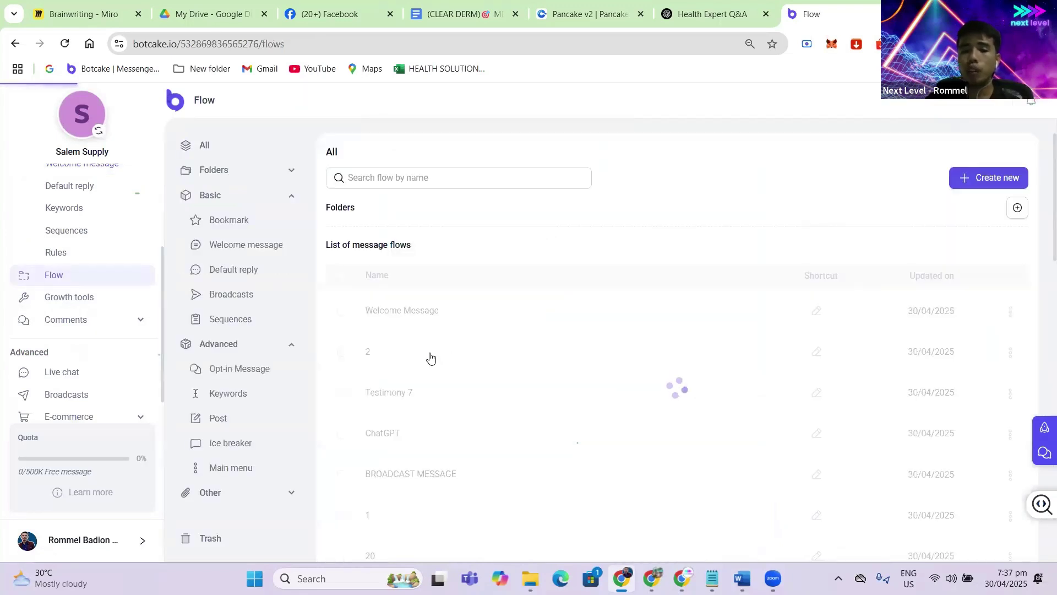
scroll(543, 367, down, 7)
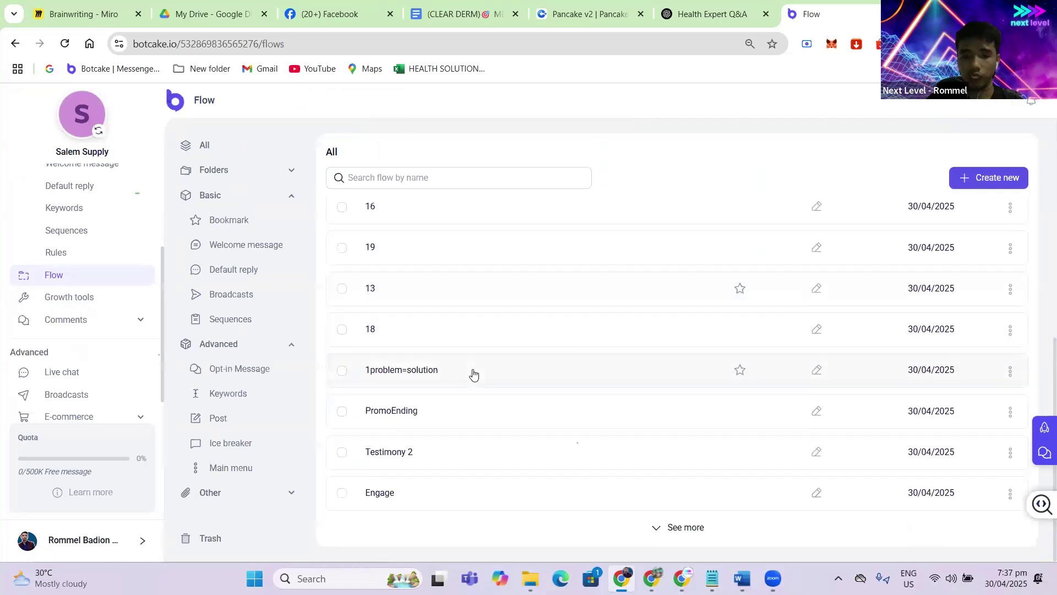
click(662, 530)
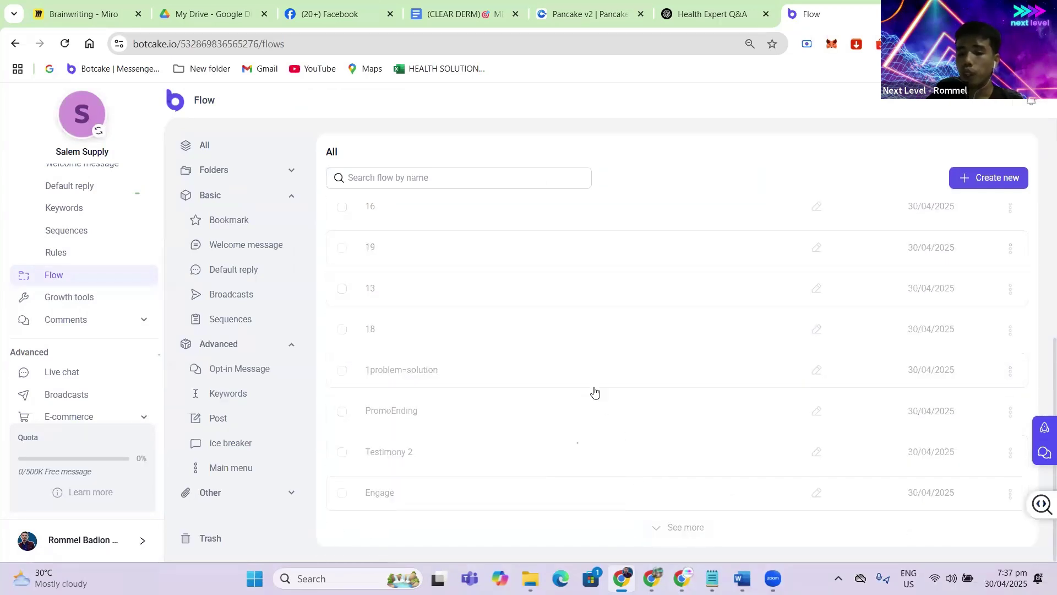
scroll(546, 408, down, 3)
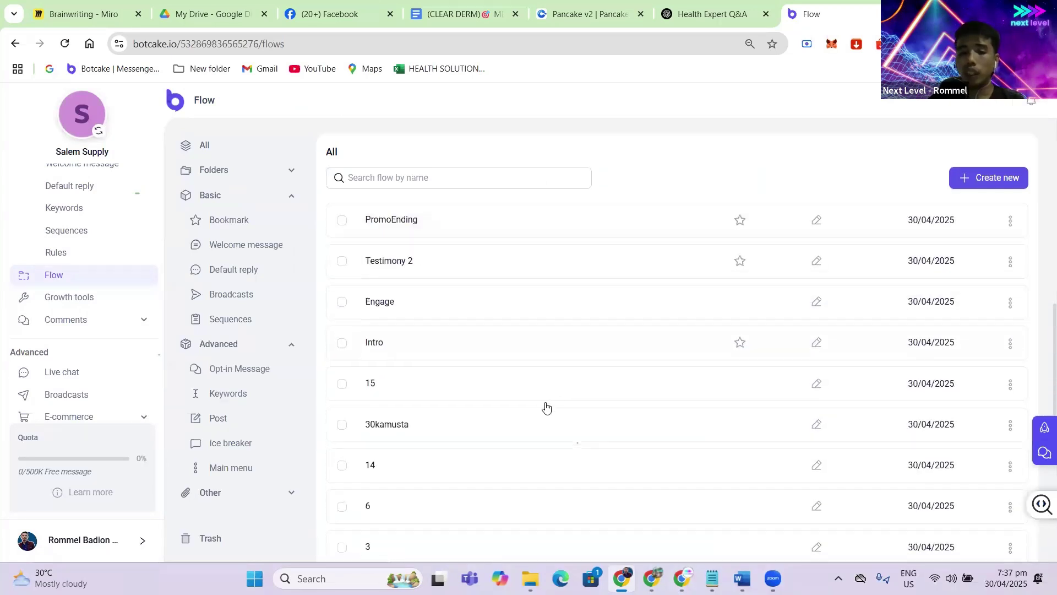
click(448, 334)
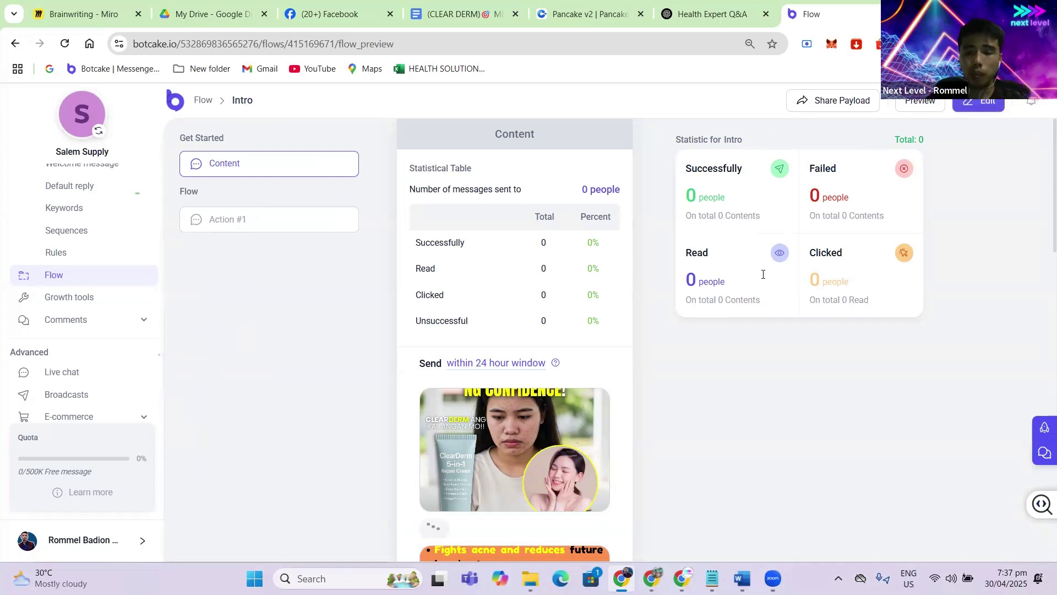
click(987, 104)
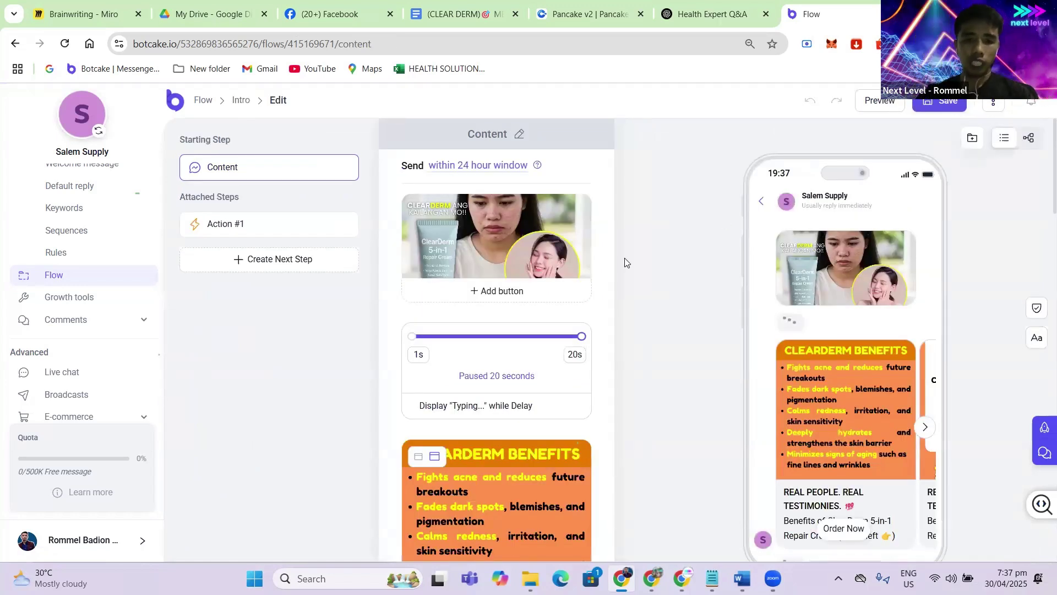
- Examine the Intro flow's opening image, delay and the gallery cards with ClearDerm benefits and testimonies
mouse_move(515, 211)
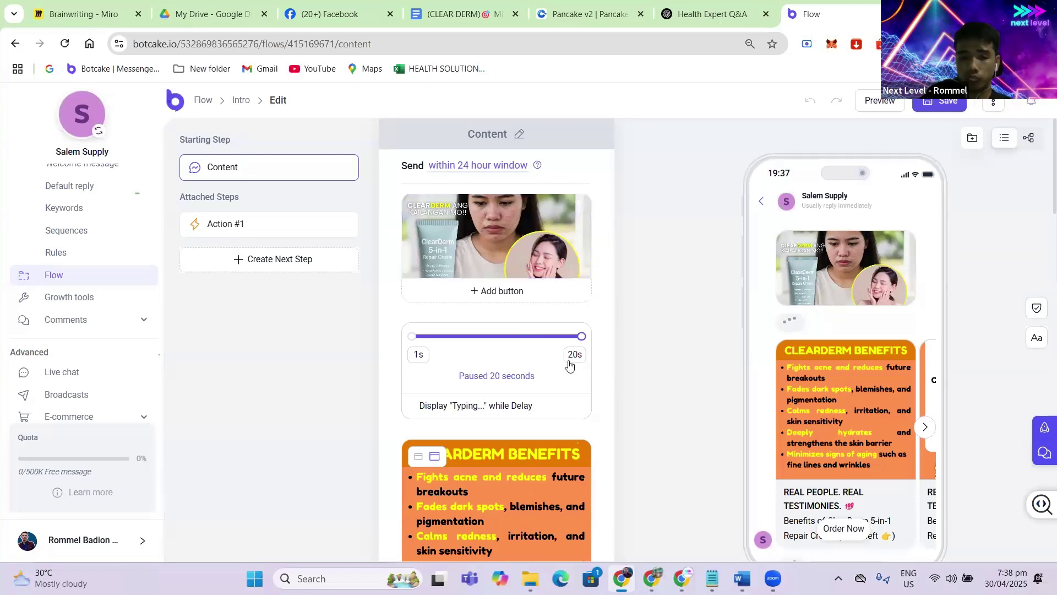
scroll(522, 354, down, 5)
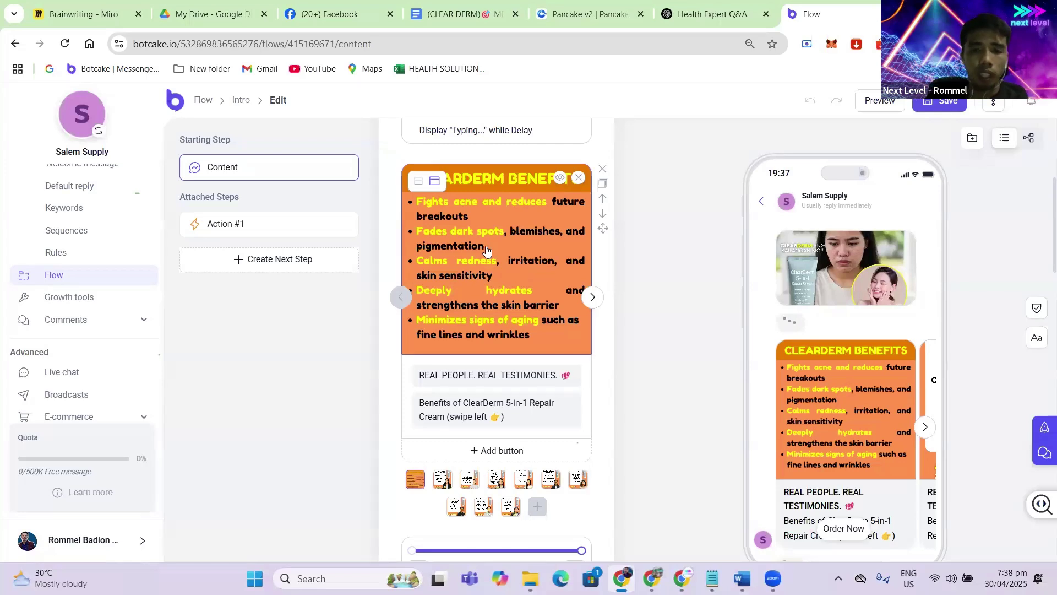
click(585, 298)
click(589, 298)
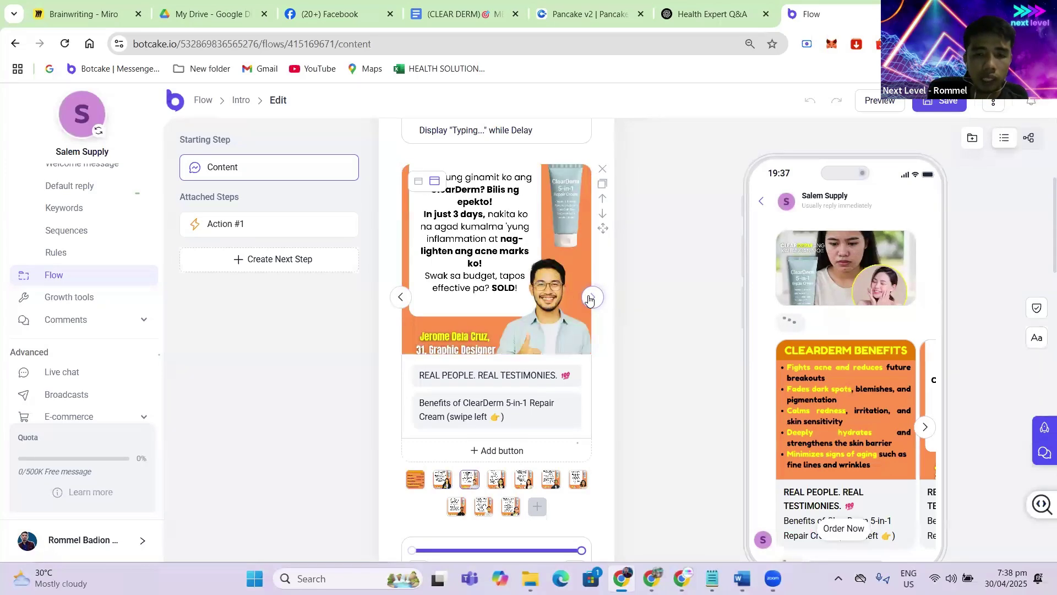
click(589, 298)
click(590, 299)
click(590, 299)
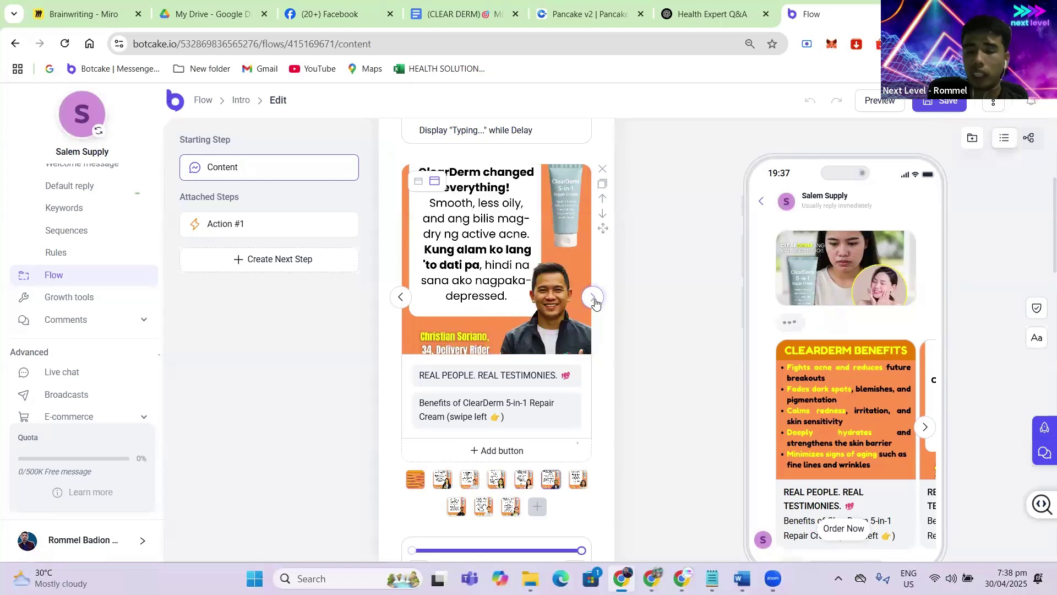
click(593, 297)
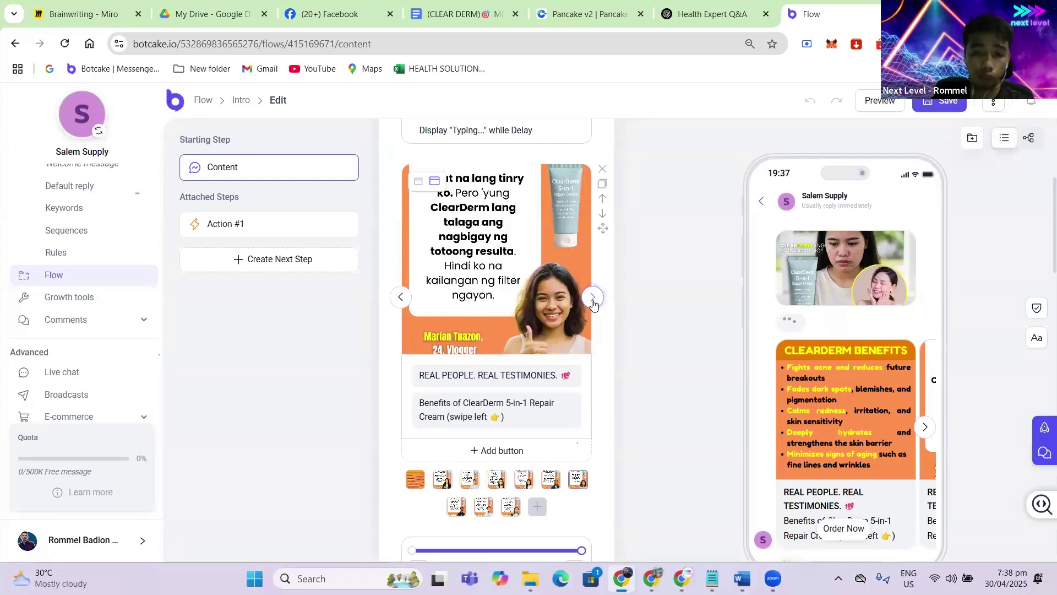
click(592, 298)
click(592, 297)
click(402, 300)
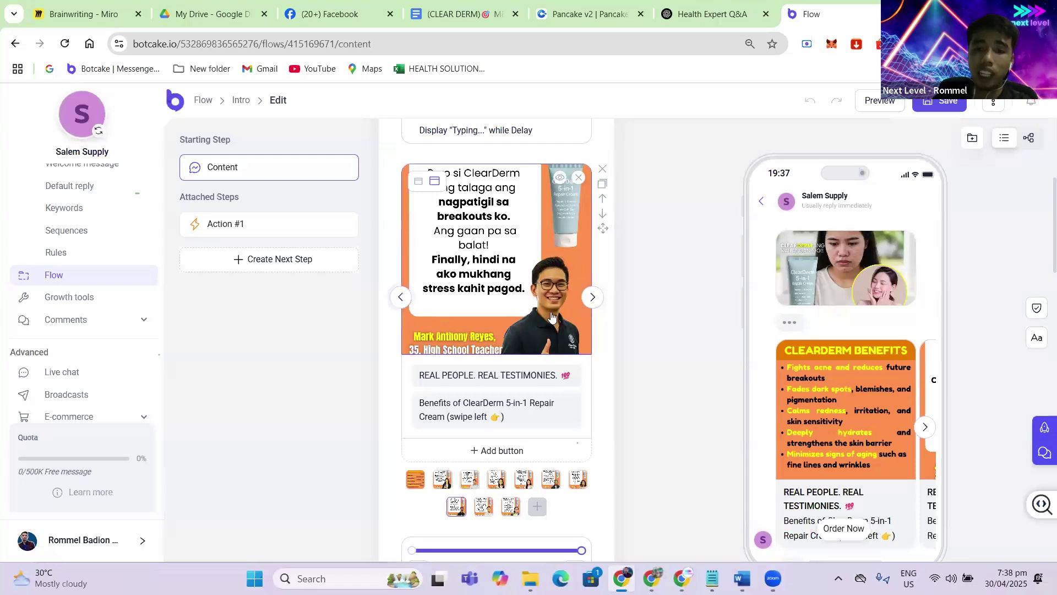
click(404, 303)
click(404, 303)
click(404, 303)
click(404, 303)
click(404, 303)
click(404, 302)
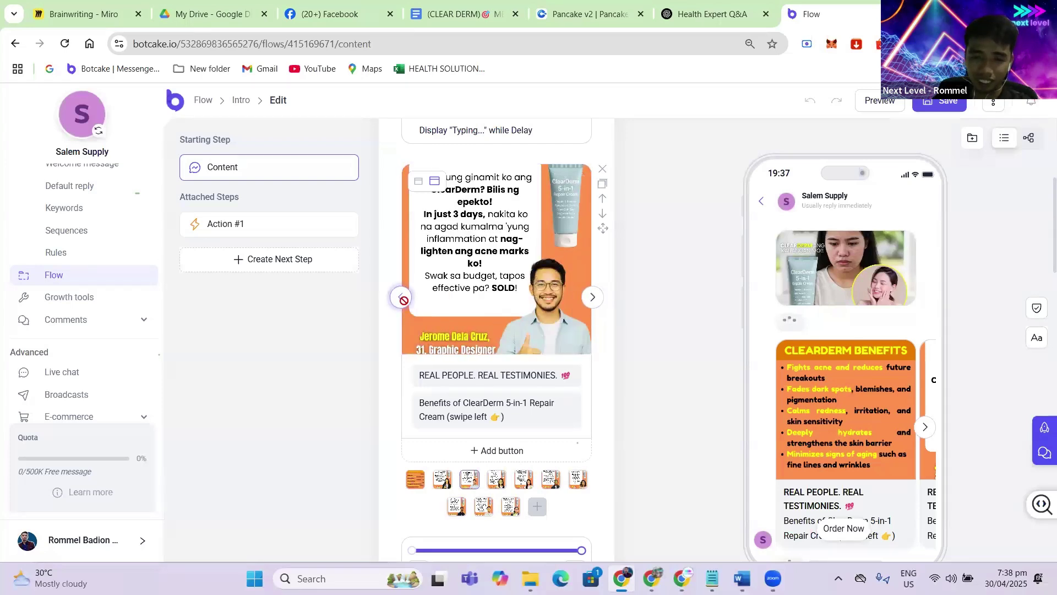
click(404, 302)
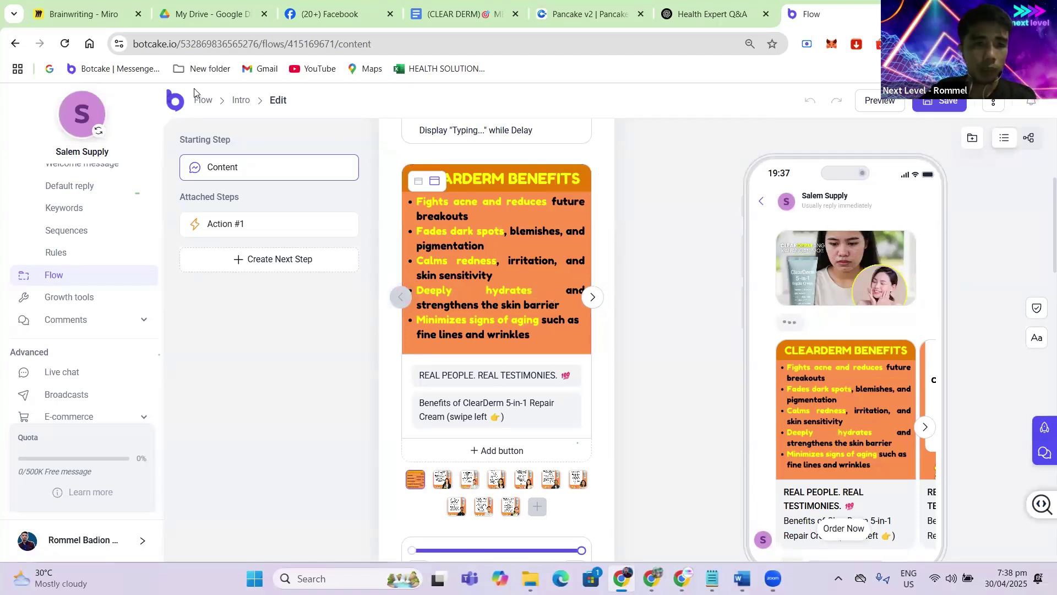
- Switch to Google Drive and open the 5. VivaCharge folder inside My Winning Products
key(ctrl+2)
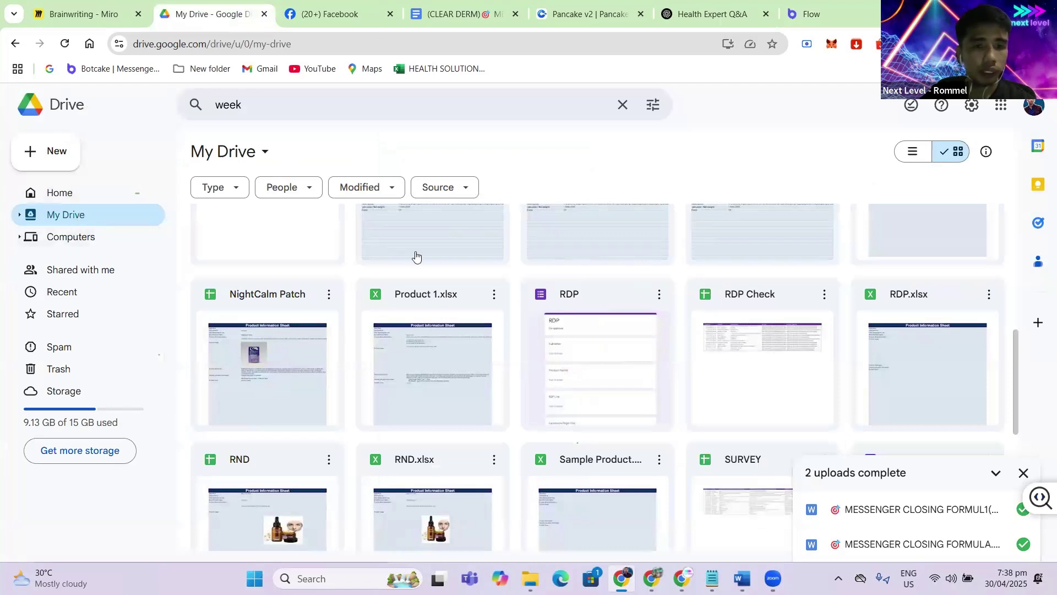
click(87, 195)
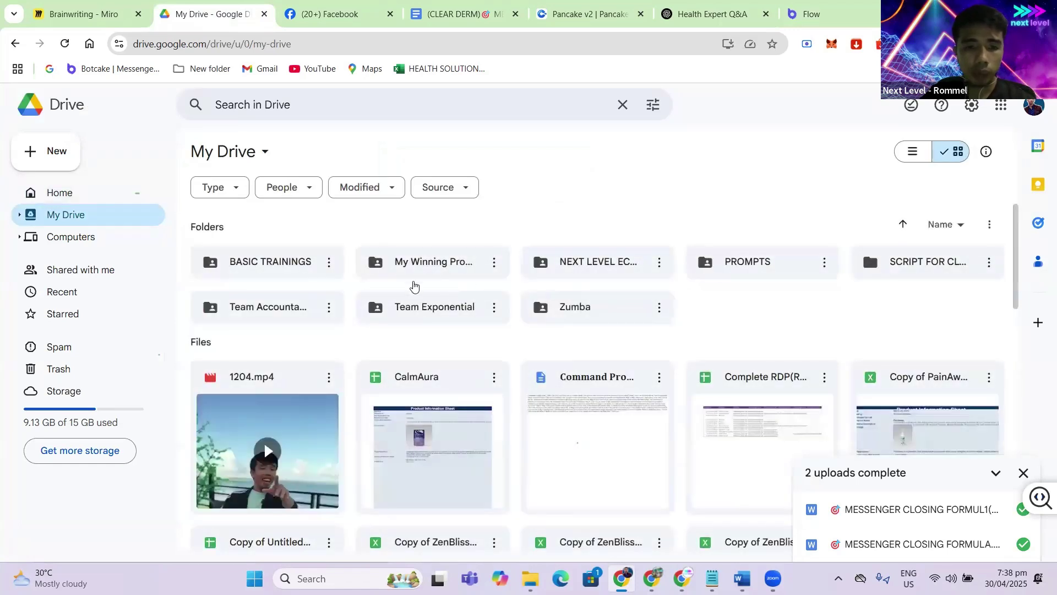
click(388, 267)
double_click(387, 268)
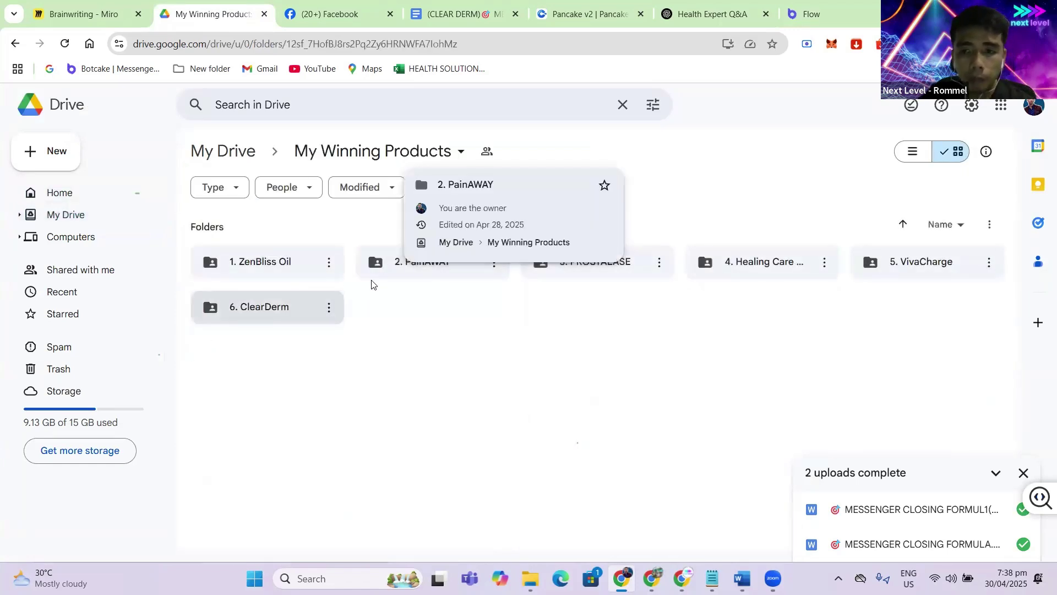
double_click(881, 262)
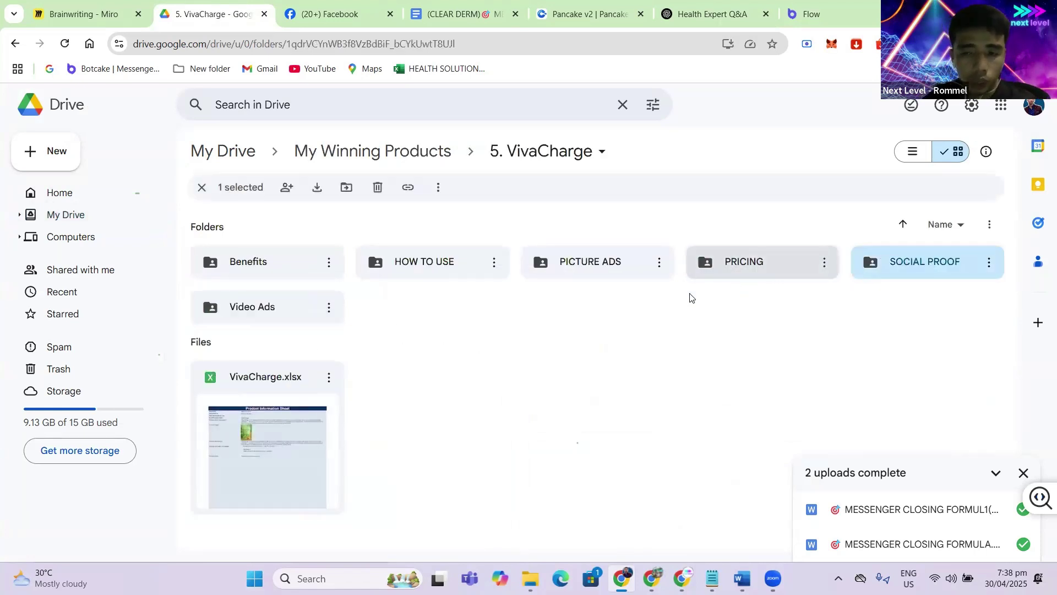
- Download the viva charge (15) benefits image from the VivaCharge Benefits folder and clear the selection
double_click(261, 265)
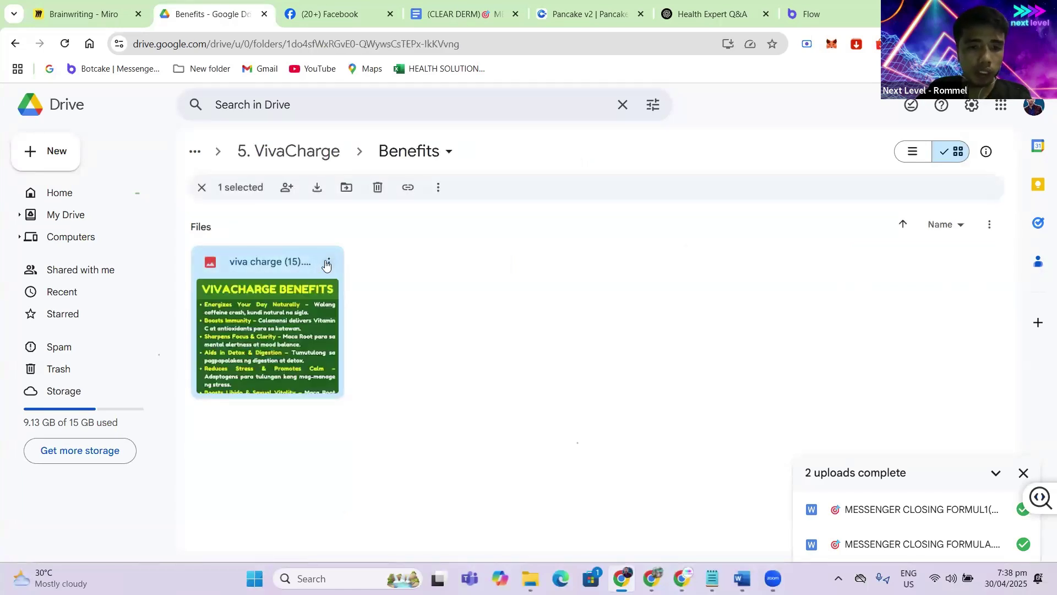
click(328, 262)
click(346, 314)
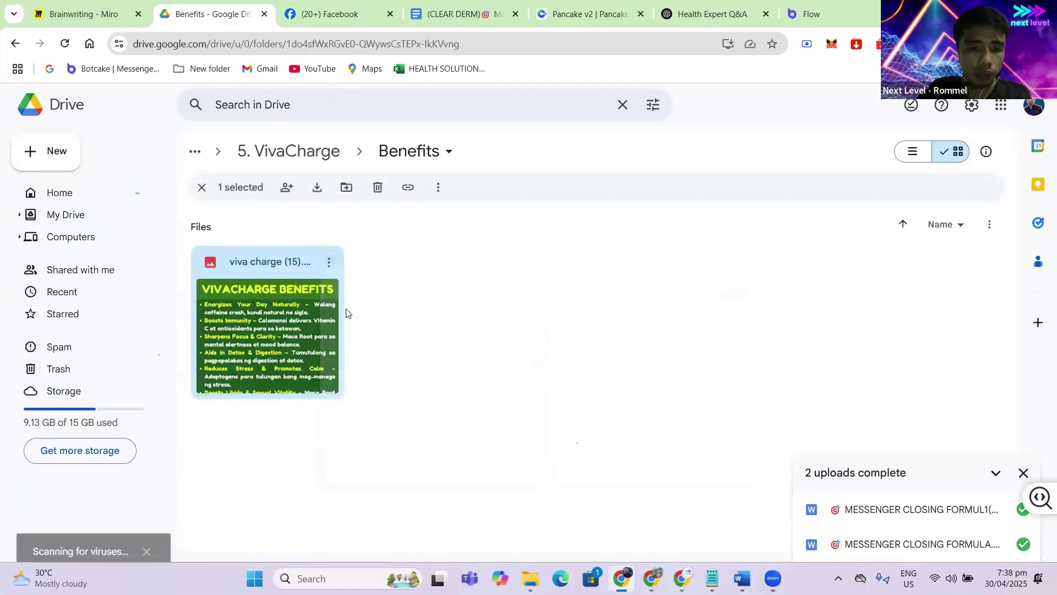
click(203, 187)
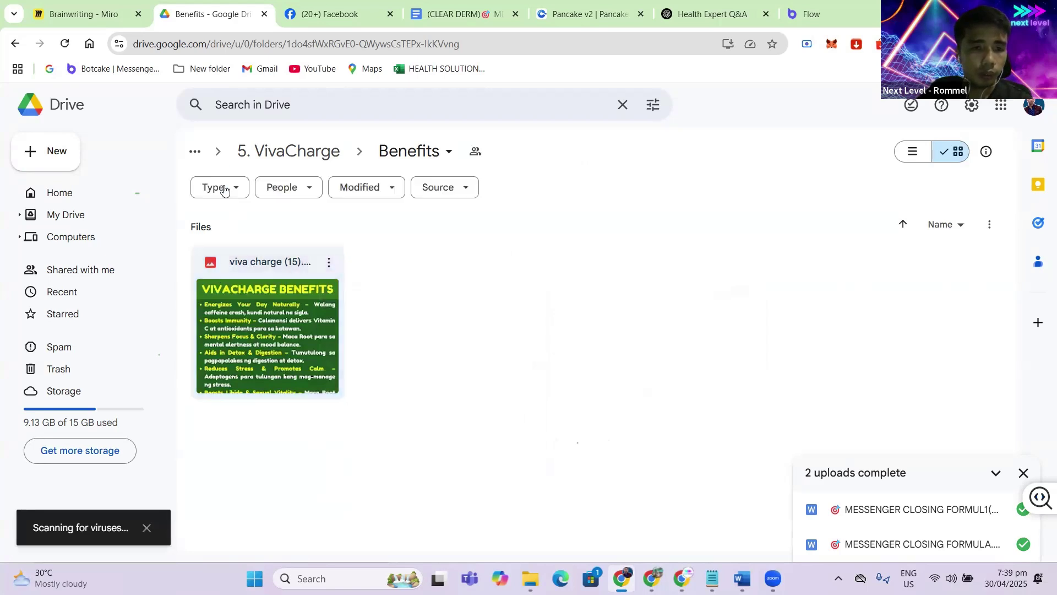
- Open the SOCIAL PROOF folder inside 5. VivaCharge and download the "Hindi ko na kaya wala to!" teacher testimonial image
click(277, 160)
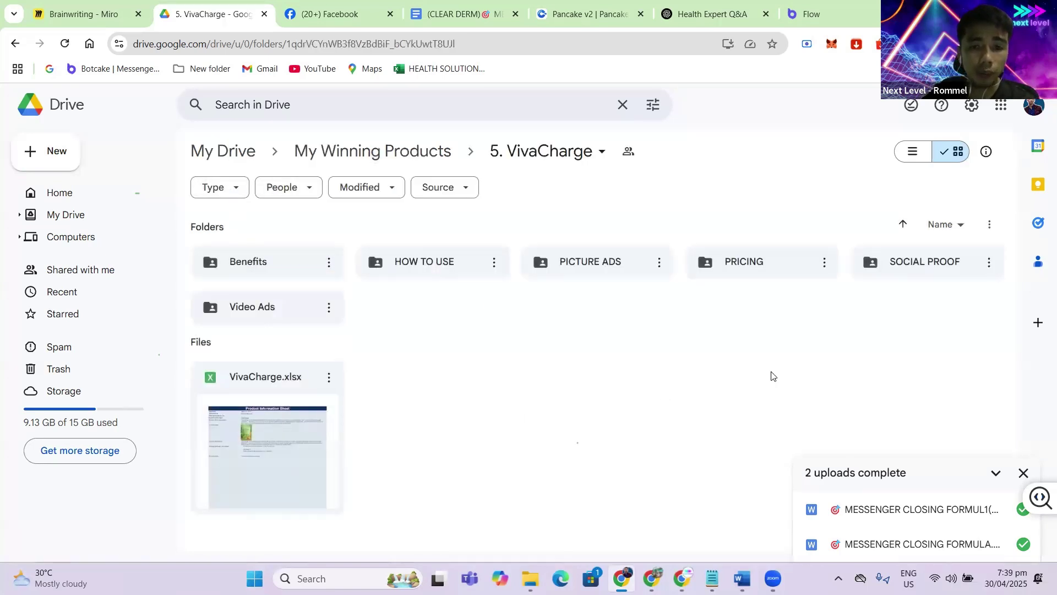
double_click(901, 268)
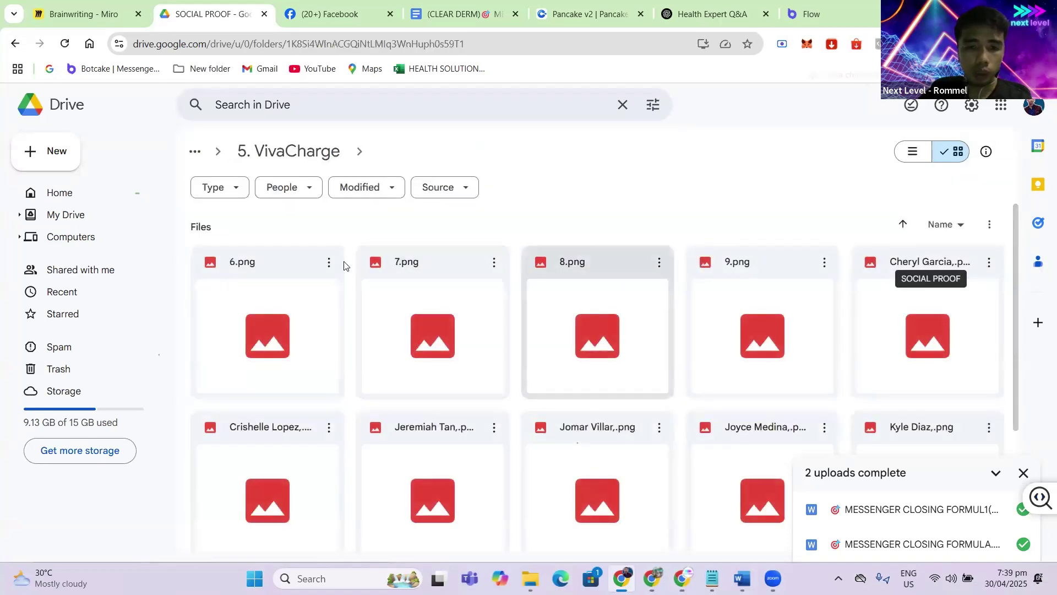
scroll(379, 333, down, 4)
scroll(495, 325, up, 4)
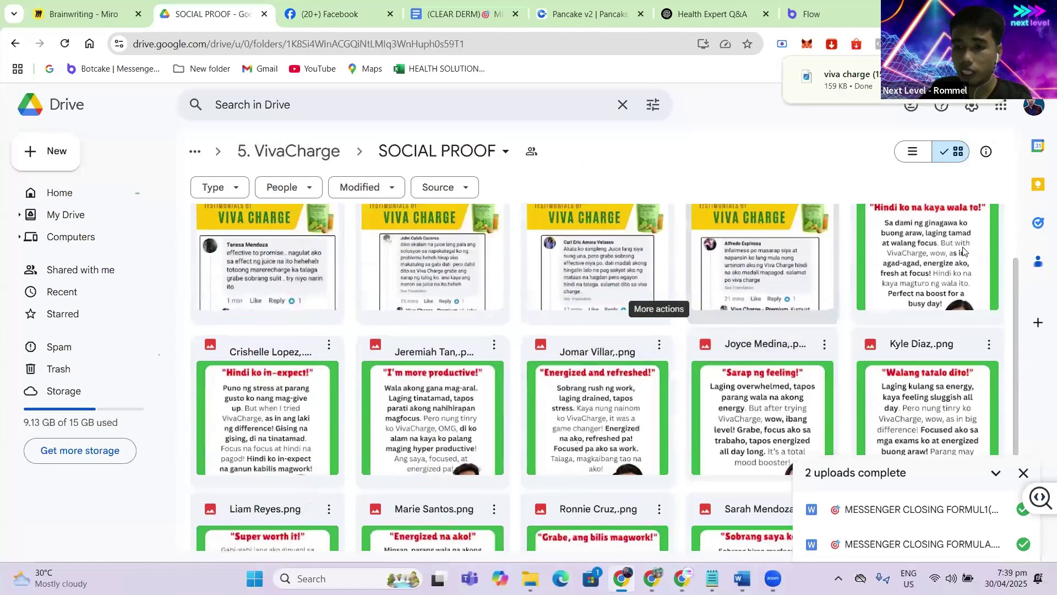
click(990, 266)
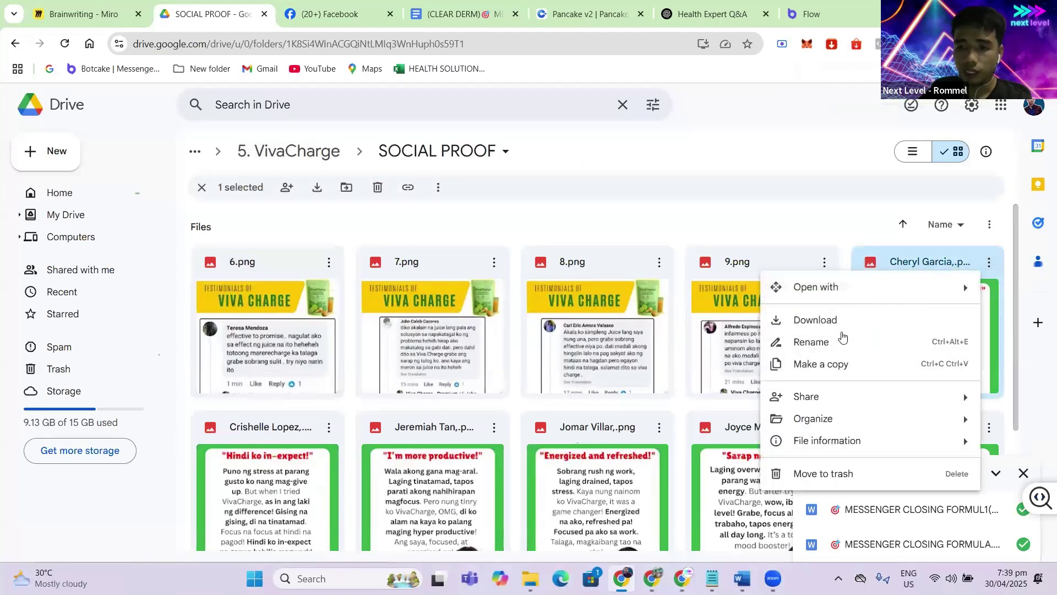
click(761, 318)
- Download the testimonial images headed "Hindi ko in-expect!", "I'm more productive!", "Energized and refreshed!" and "Sarap ng feeling!"
scroll(415, 337, down, 3)
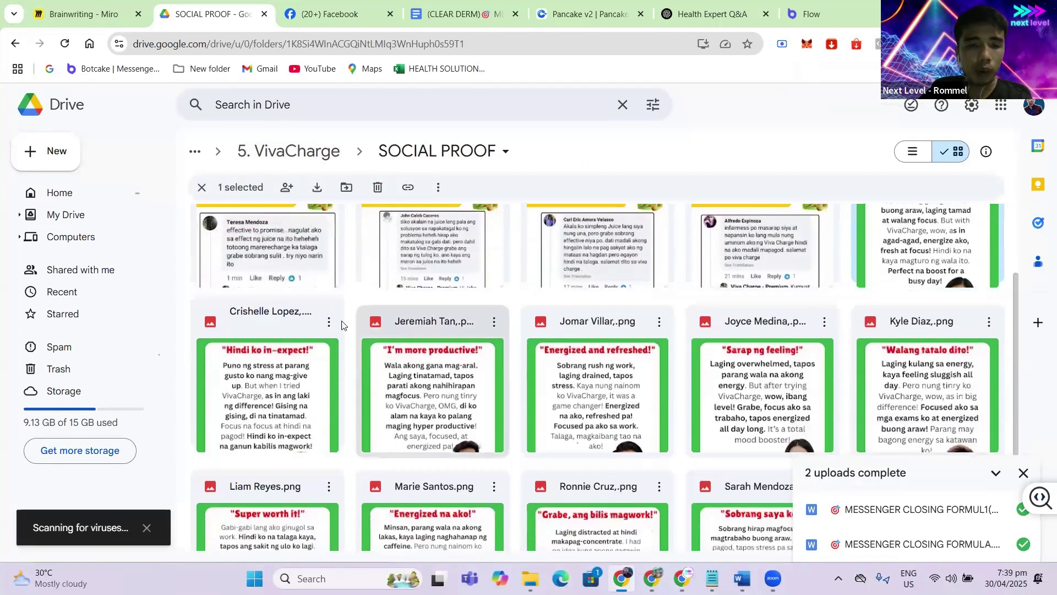
click(329, 293)
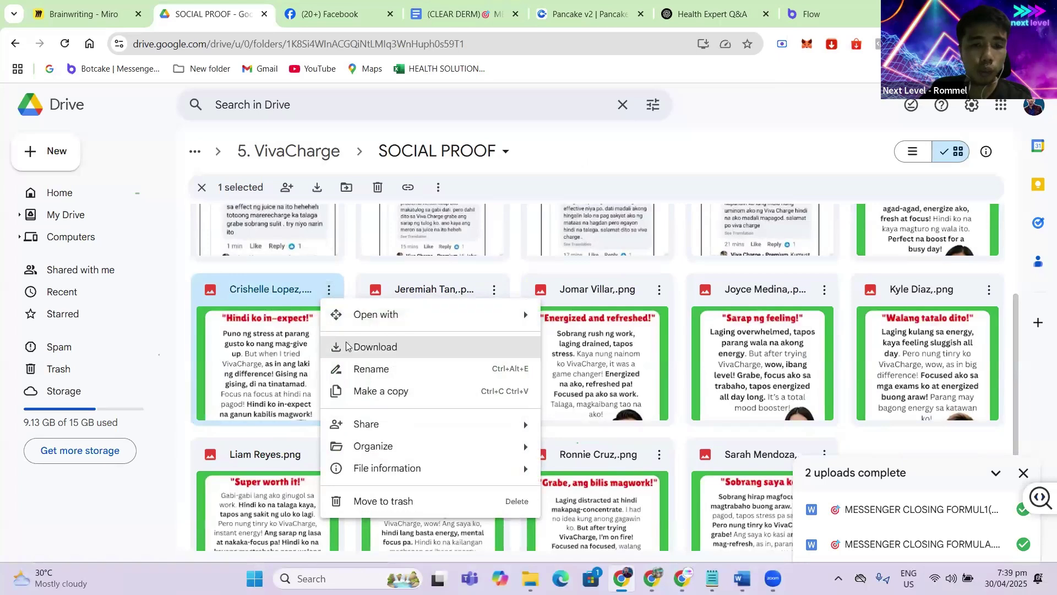
click(375, 345)
click(494, 290)
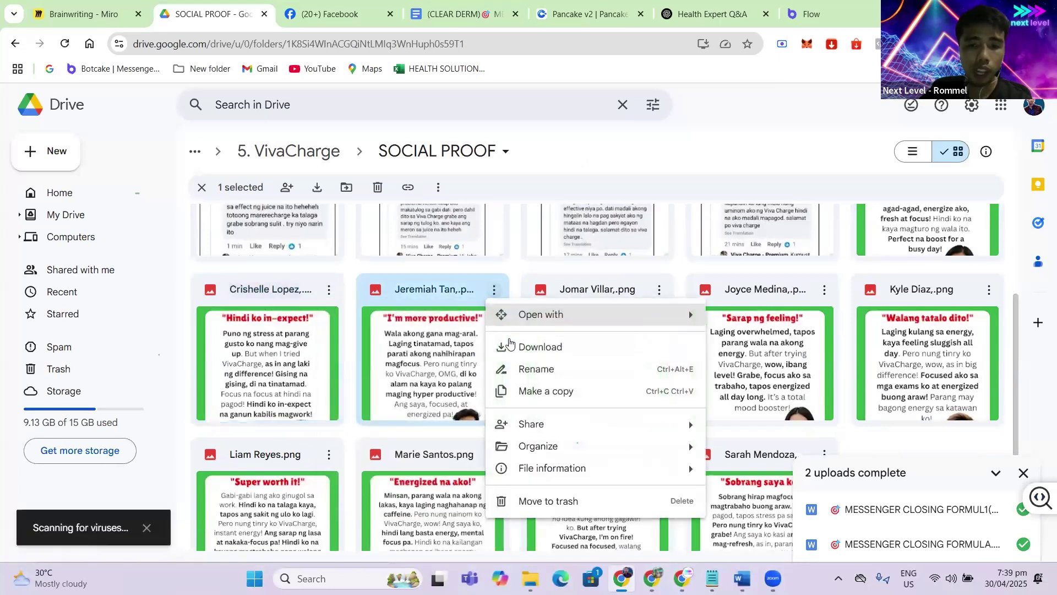
click(542, 346)
click(658, 290)
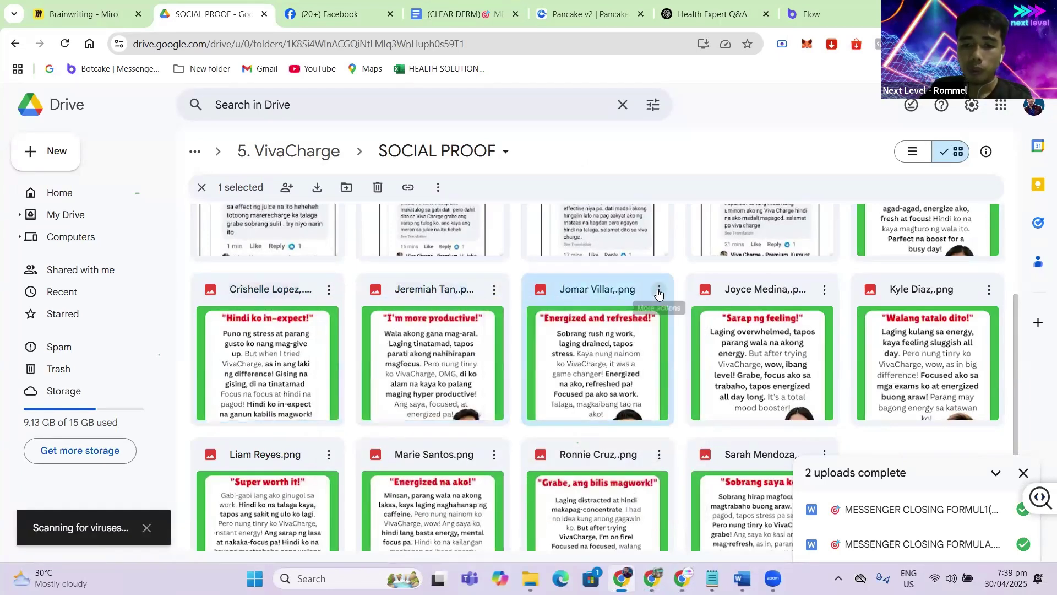
click(710, 347)
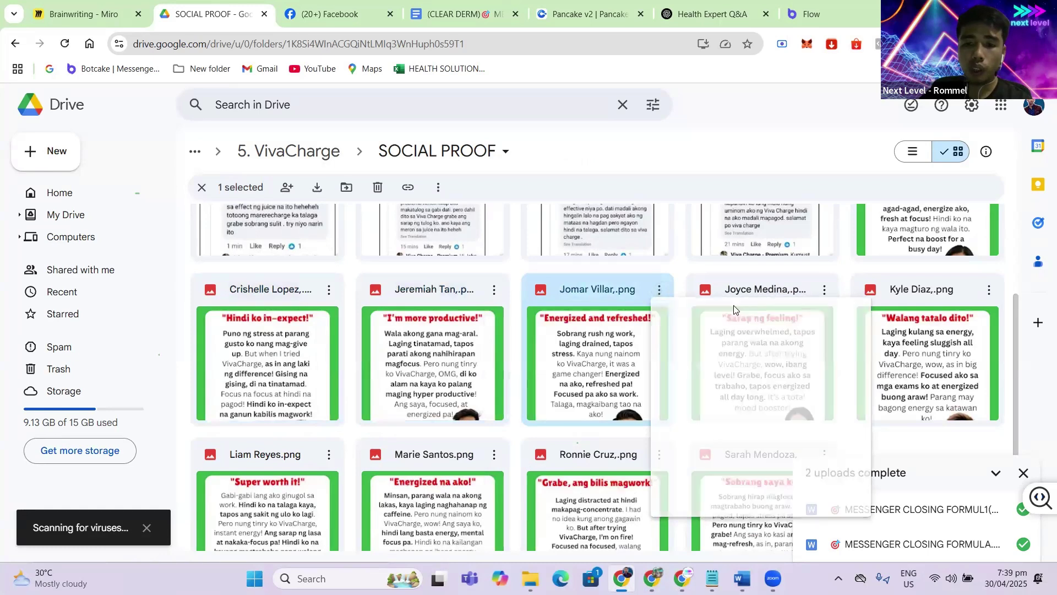
click(824, 291)
click(835, 347)
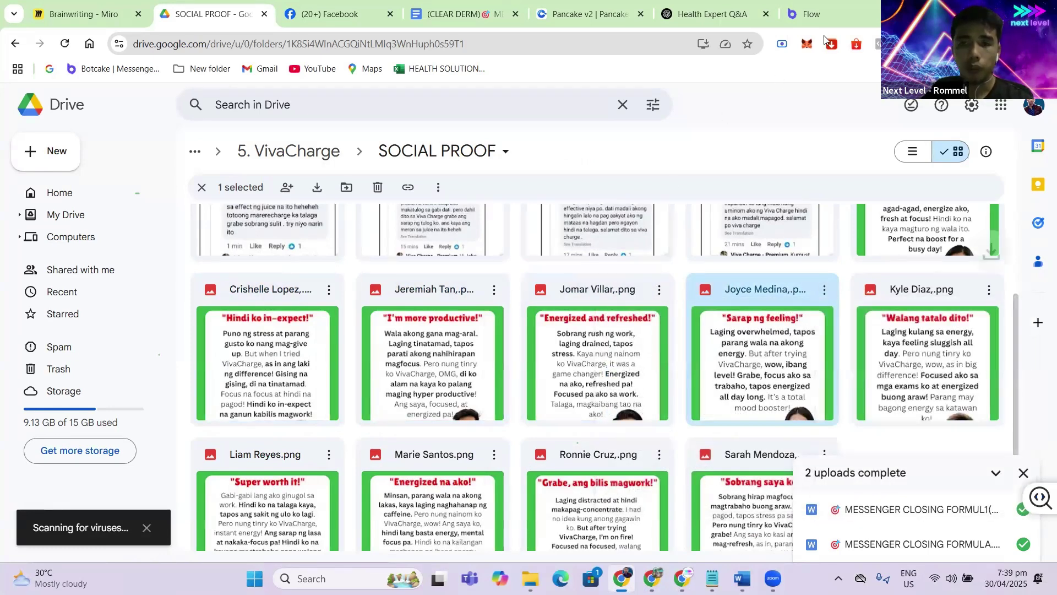
- Switch to Botcake and replace the first gallery card's ClearDerm benefits image with viva charge (15) (1) from Downloads
click(809, 14)
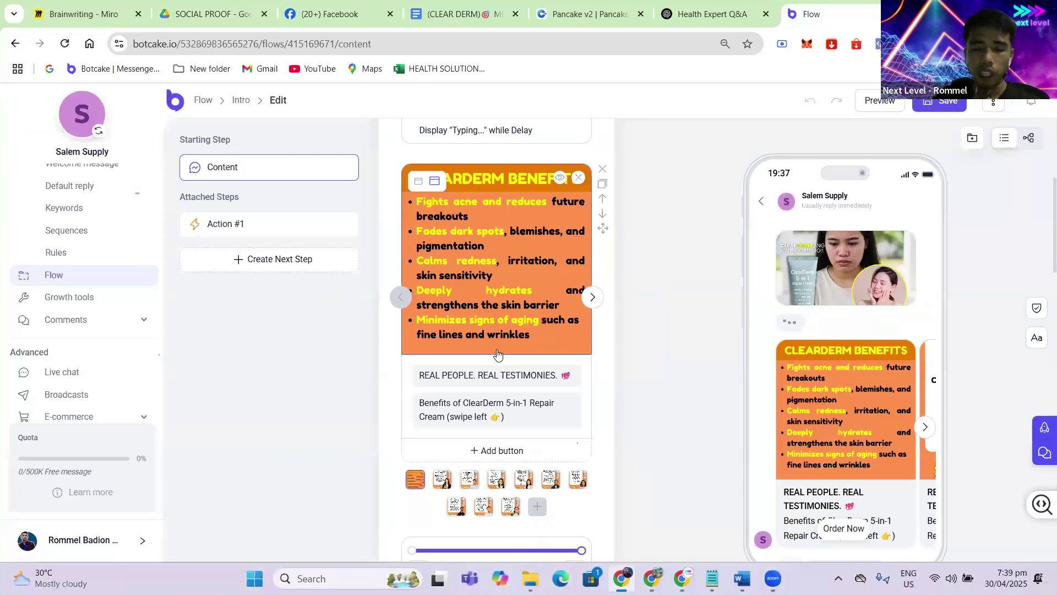
scroll(497, 358, up, 4)
scroll(498, 358, down, 3)
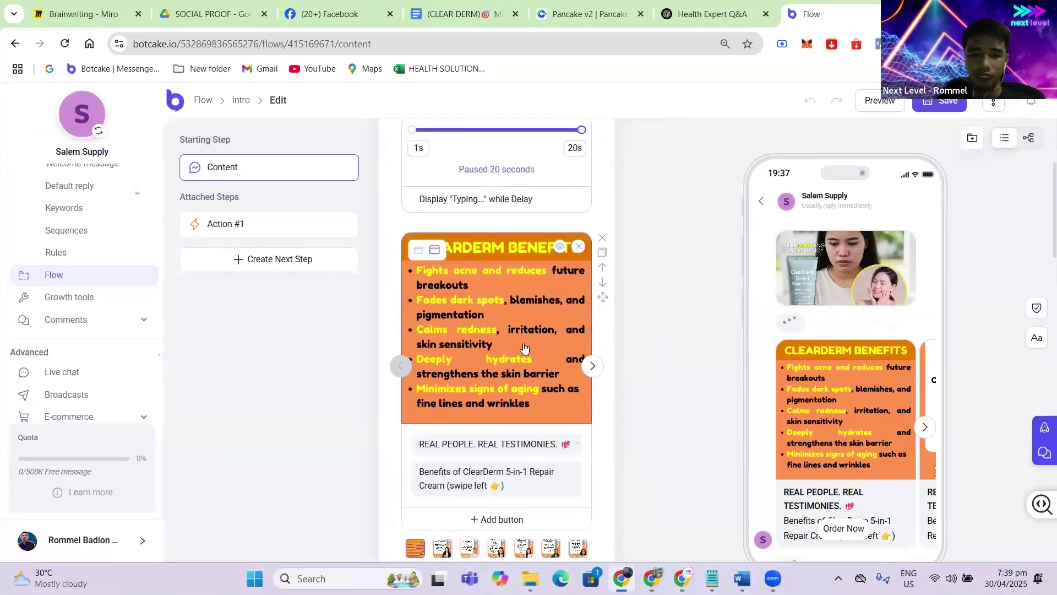
scroll(495, 330, down, 1)
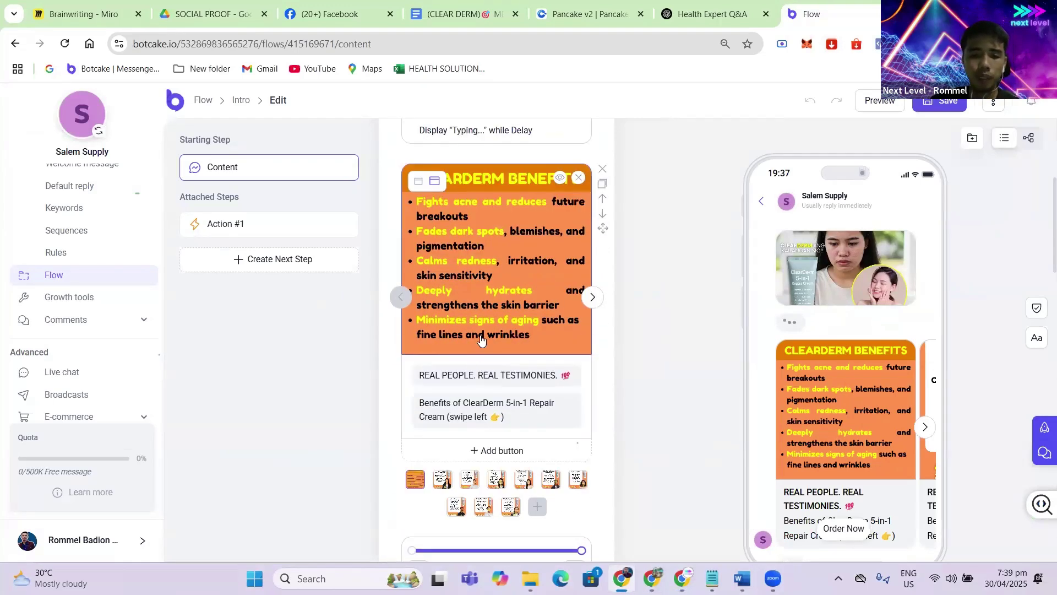
click(489, 250)
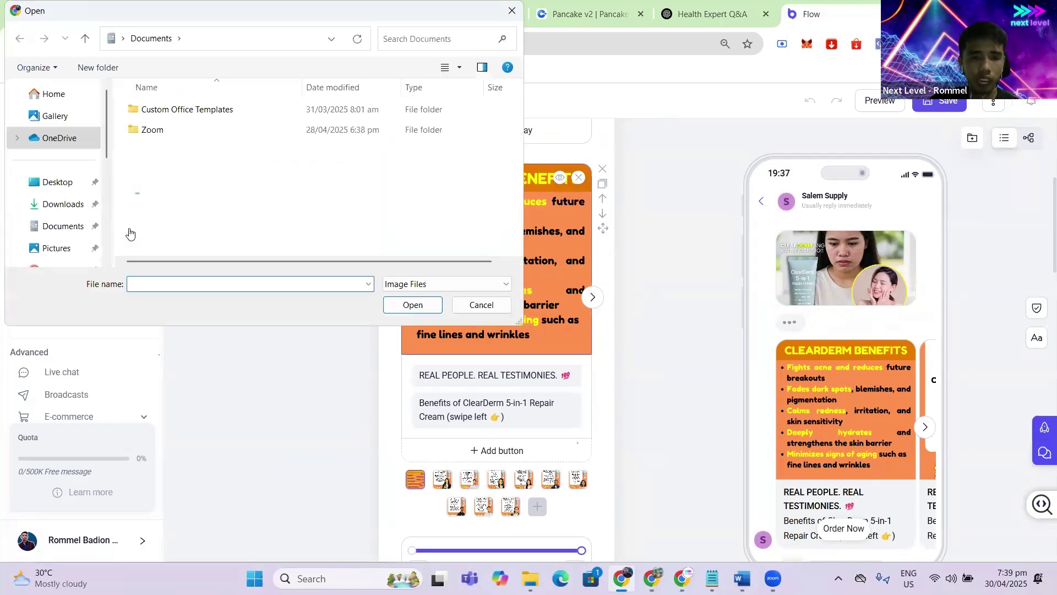
click(75, 205)
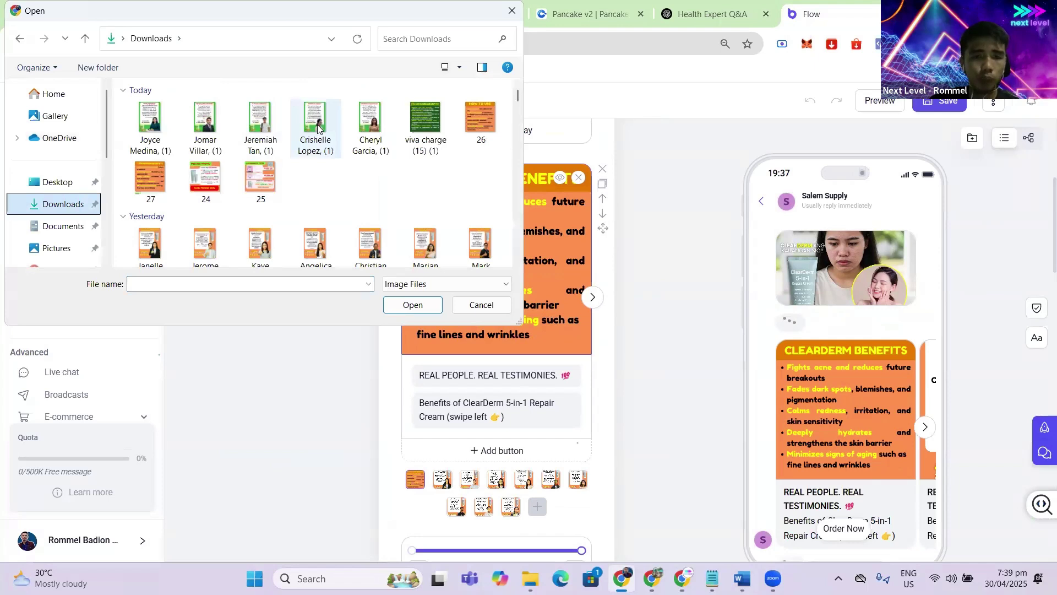
click(422, 115)
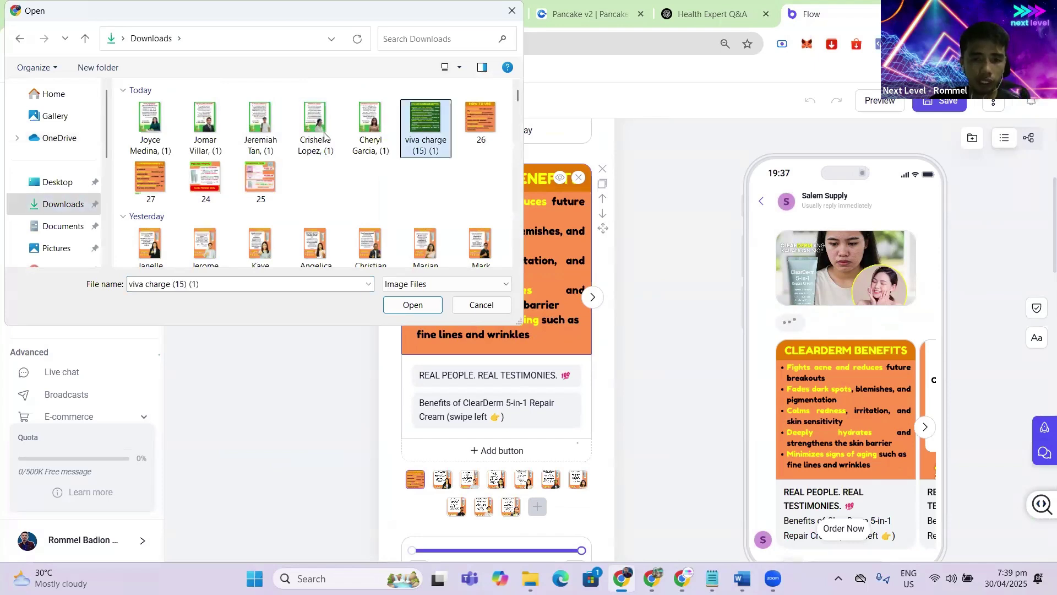
click(423, 305)
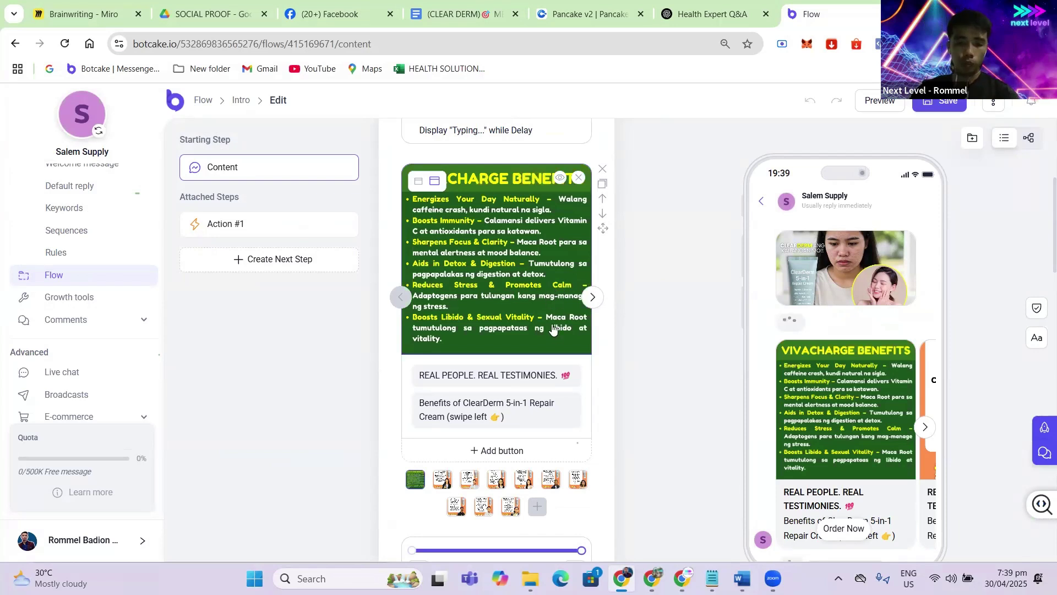
- Replace "ClearDerm 5-in-1 Repair Cream" with "VivaCharge" in the first card's description
click(452, 412)
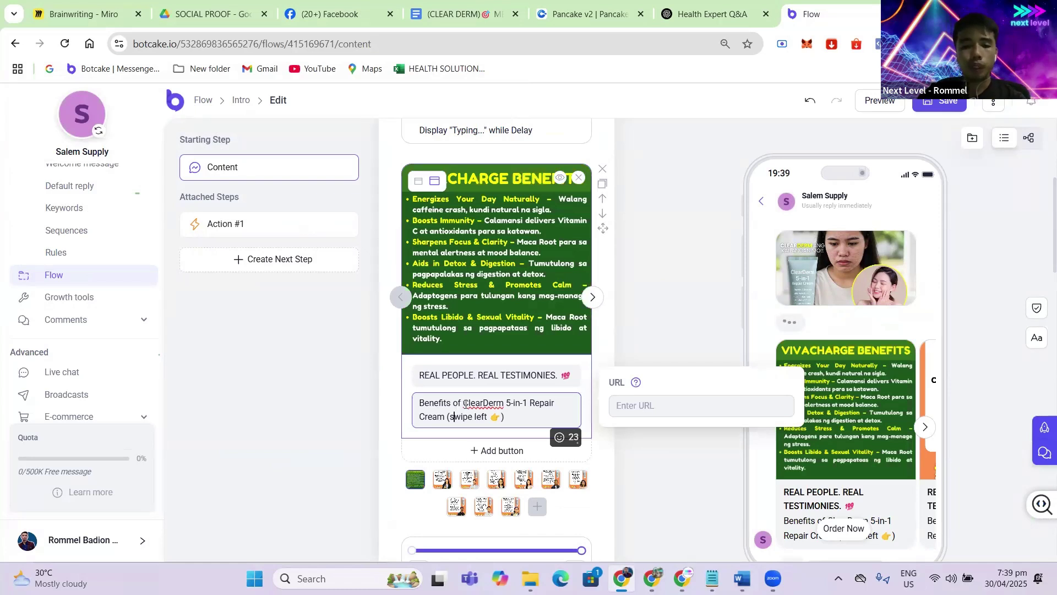
mouse_move(463, 405)
mouse_down()
mouse_move(532, 405)
mouse_move(450, 419)
mouse_up()
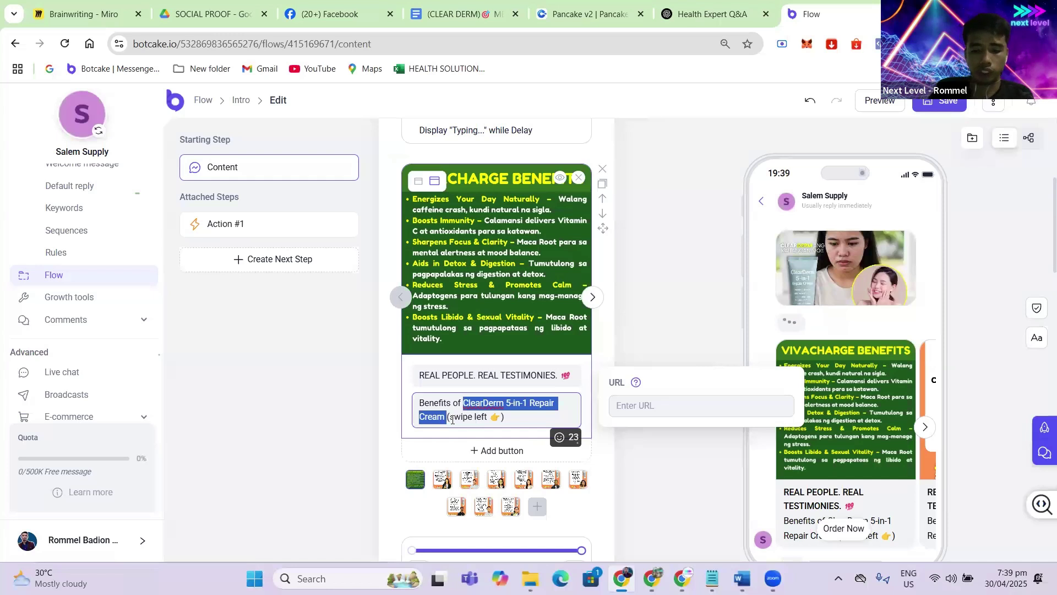
text(VivaCharge)
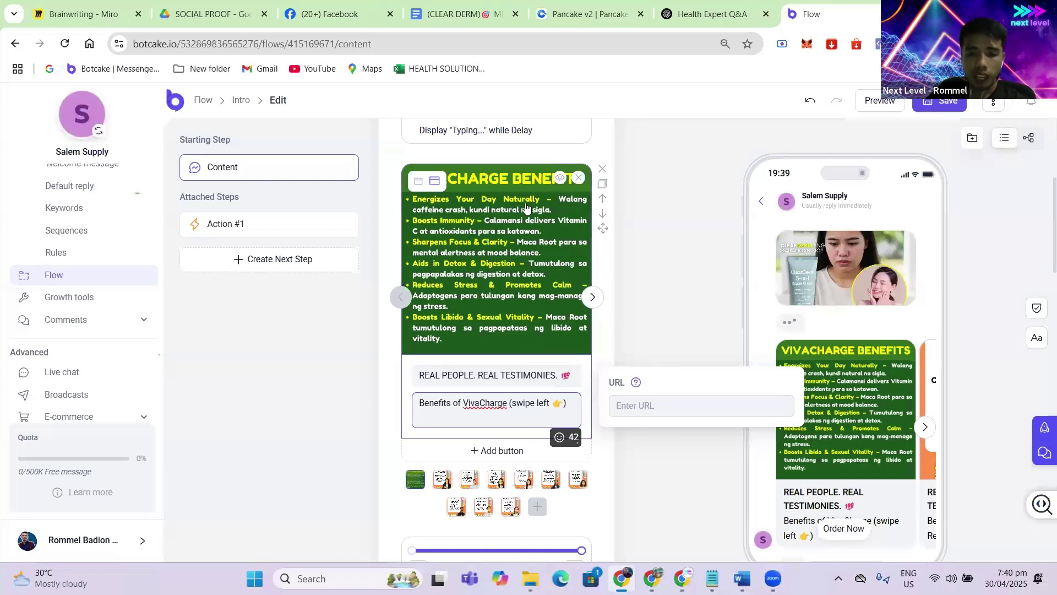
- Replace the second gallery card's image with the downloaded VivaCharge teacher testimonial
click(593, 300)
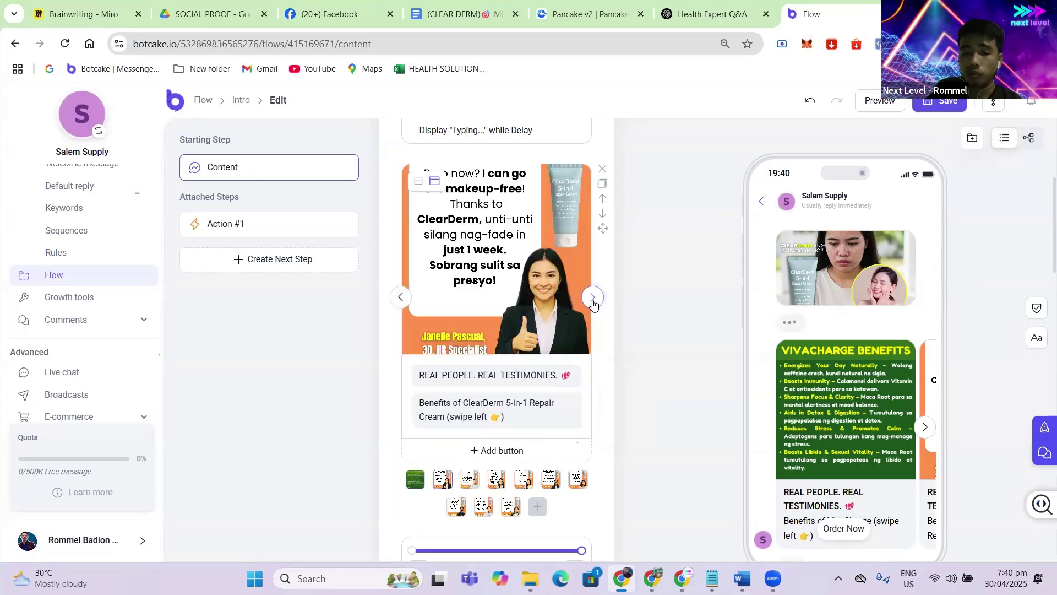
click(495, 260)
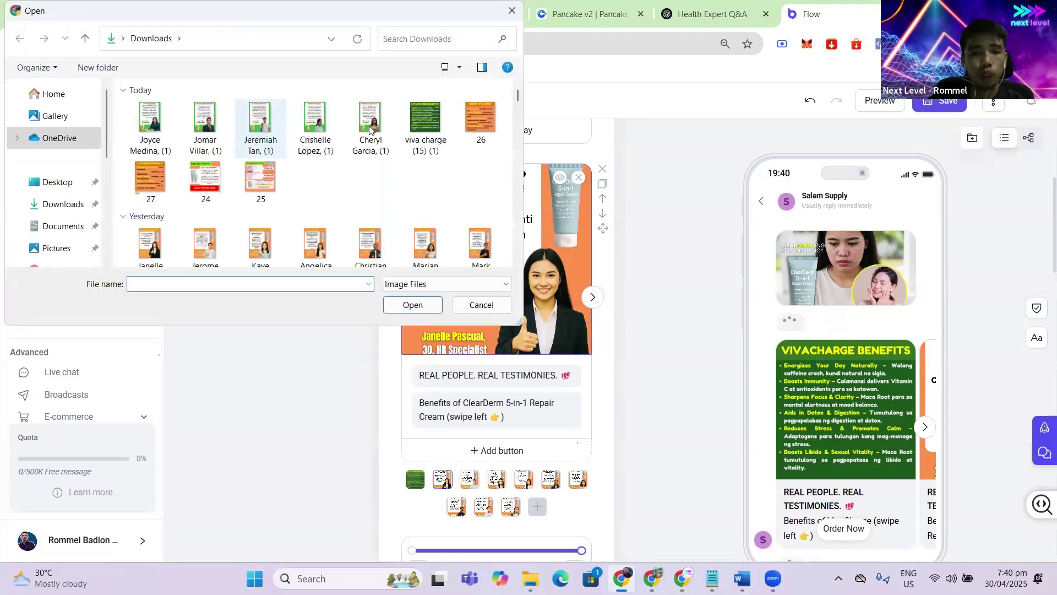
click(375, 134)
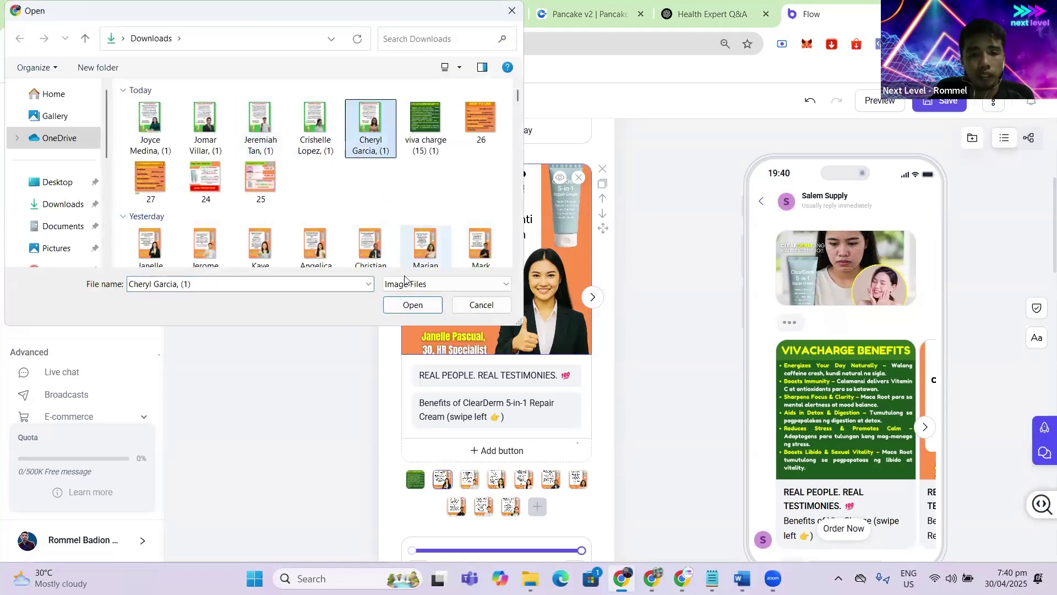
click(411, 306)
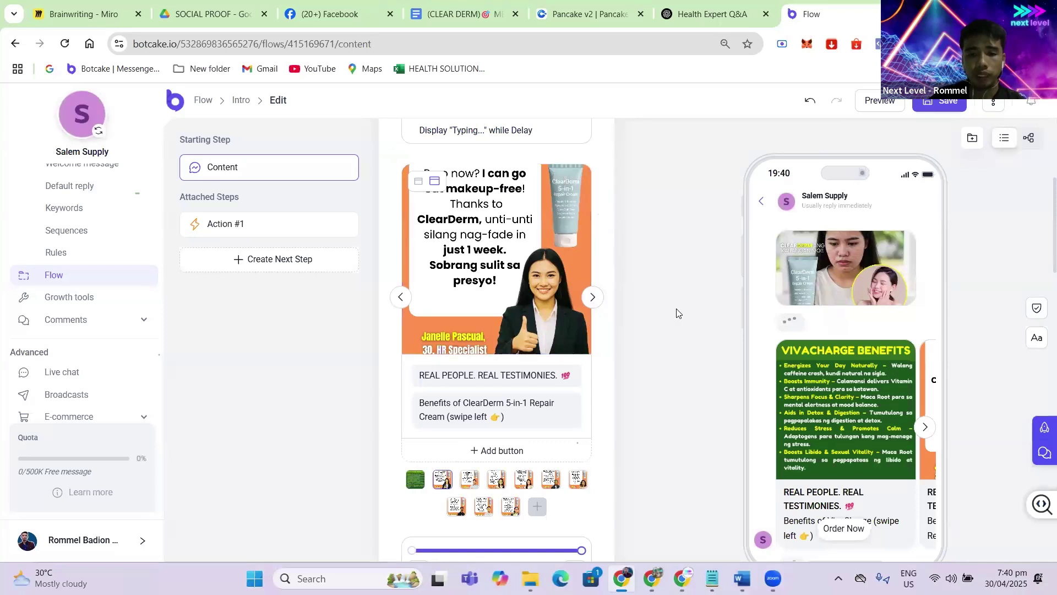
click(593, 297)
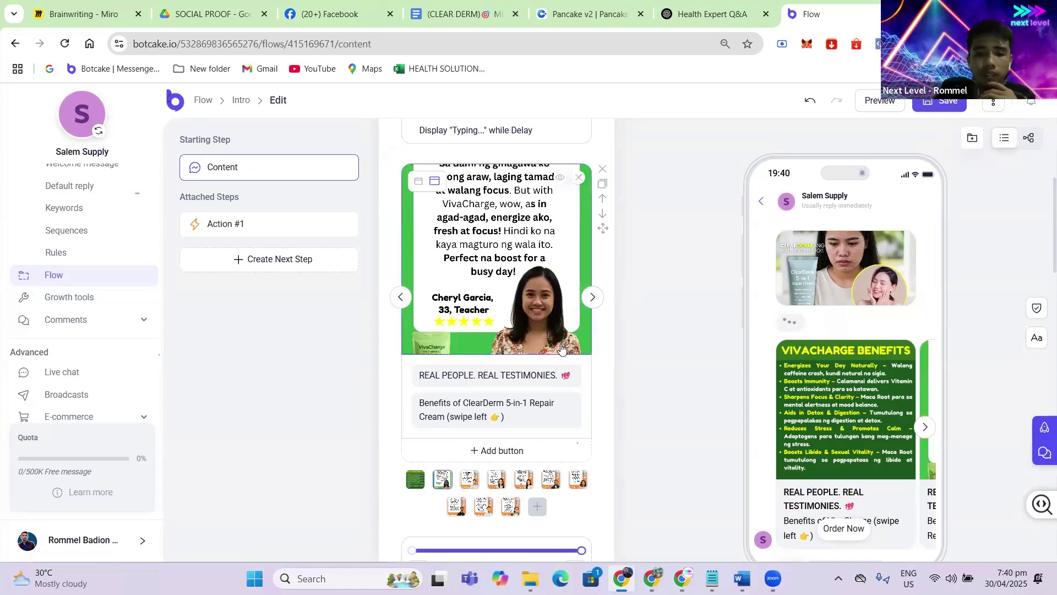
- Copy the first card's description "Benefits of VivaCharge (swipe left 👉)" over the second card's description
click(493, 404)
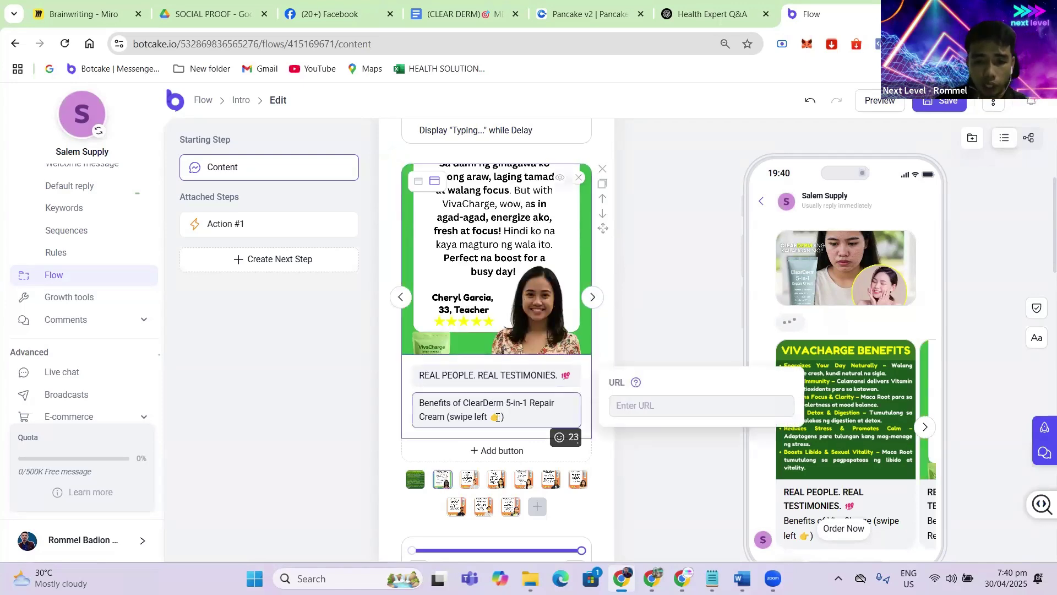
click(401, 298)
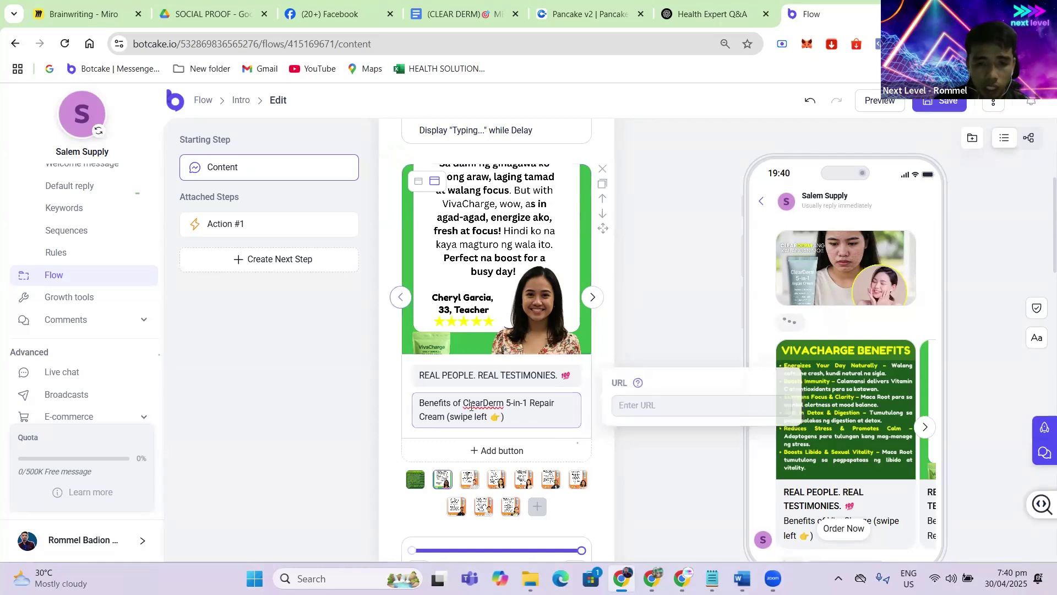
triple_click(478, 405)
key(ctrl+c)
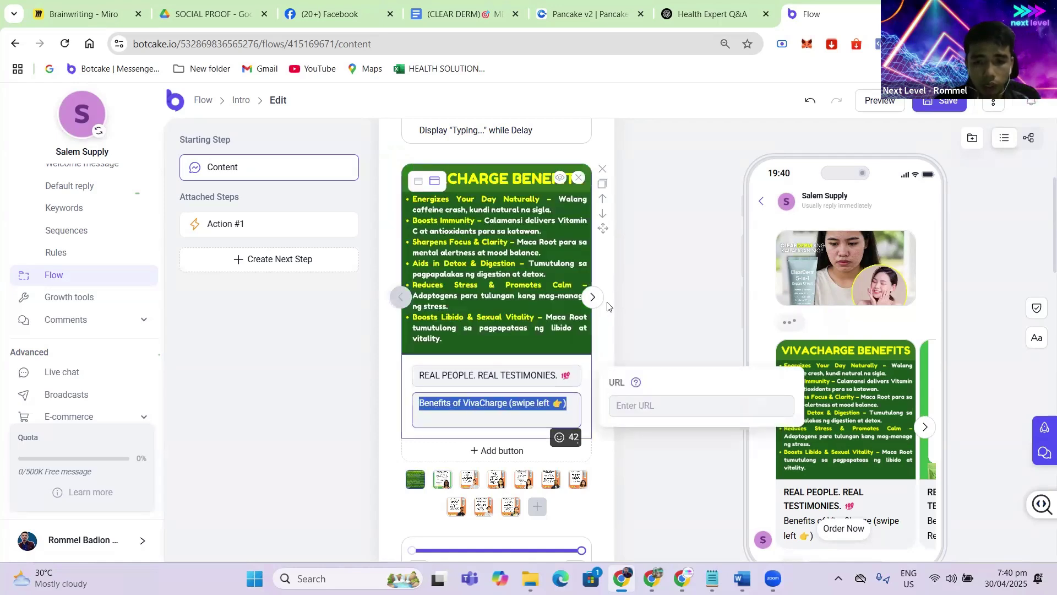
click(593, 297)
drag(508, 417, 380, 405)
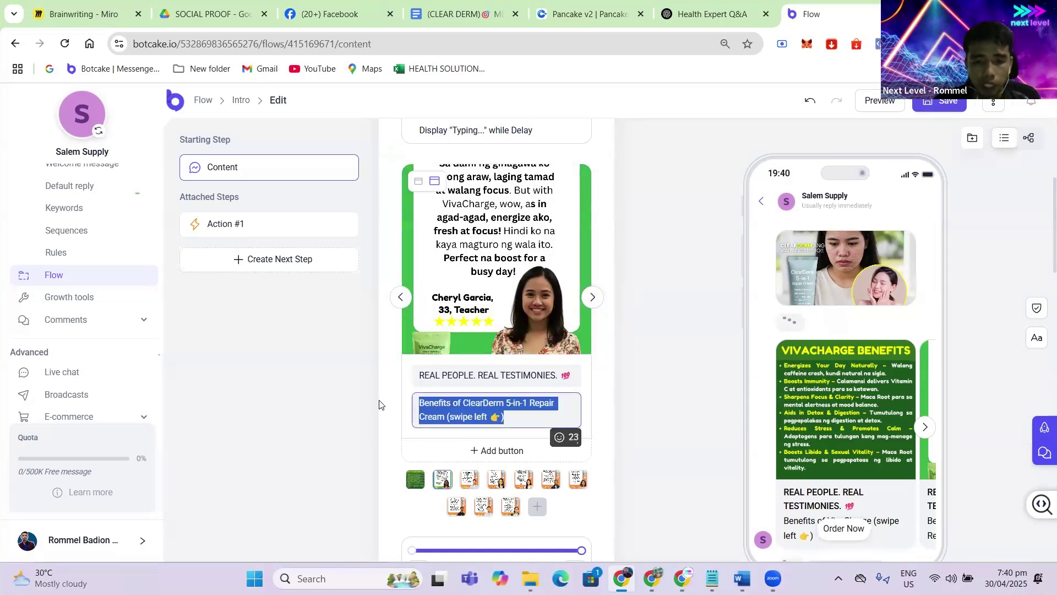
key(ctrl+v)
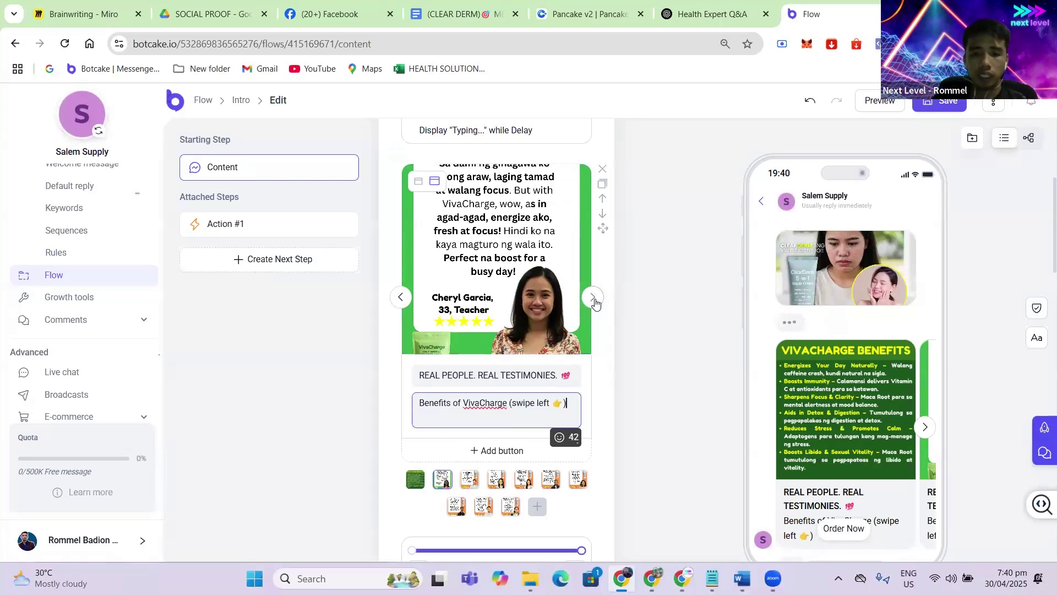
- Give the third gallery card the "I'm more productive!" student testimonial image and the copied description "Benefits of VivaCharge (swipe left 👉)"
click(593, 297)
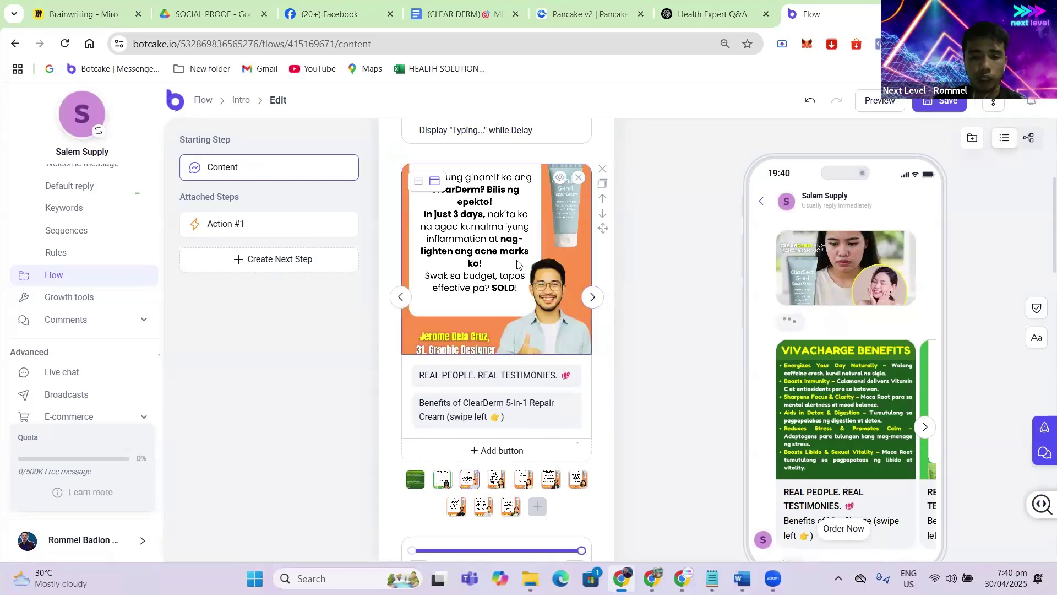
click(511, 257)
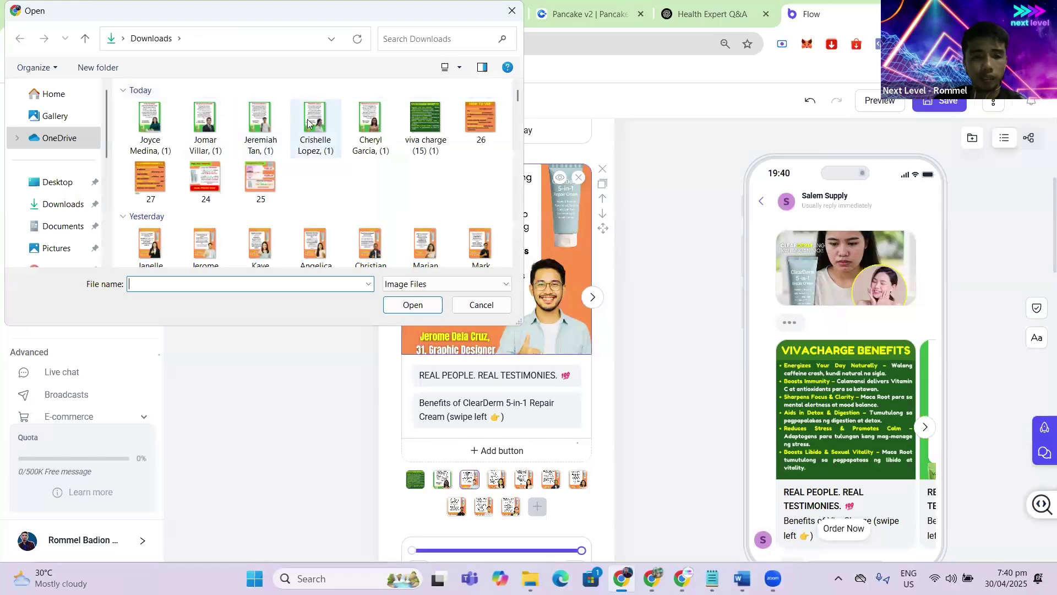
click(261, 118)
click(412, 304)
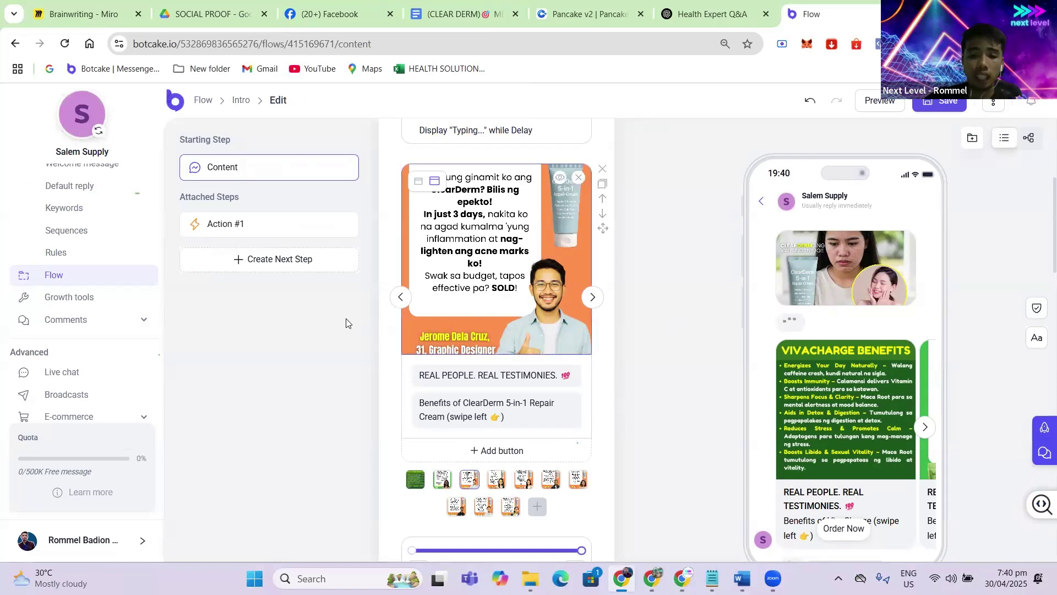
click(506, 403)
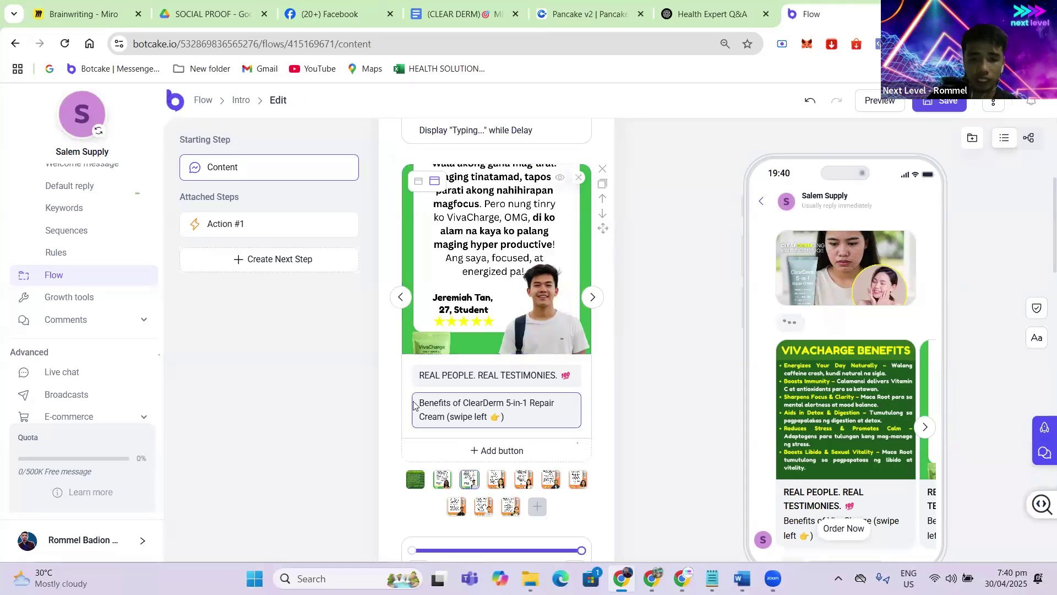
key(ctrl+a)
key(ctrl+v)
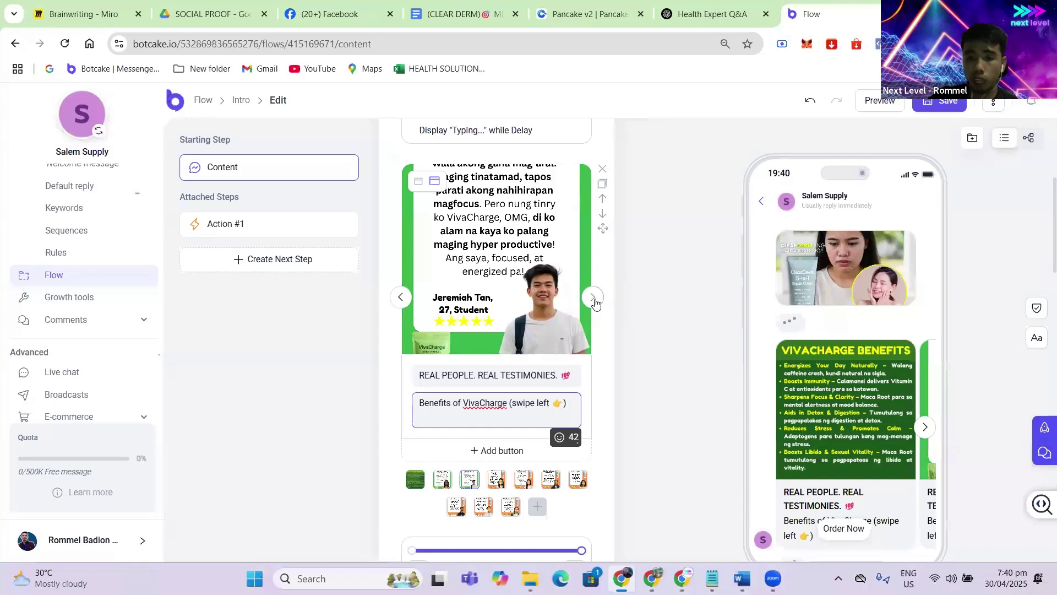
- Give the fourth gallery card the sales manager testimonial image and the copied description "Benefits of VivaCharge (swipe left 👉)"
click(593, 298)
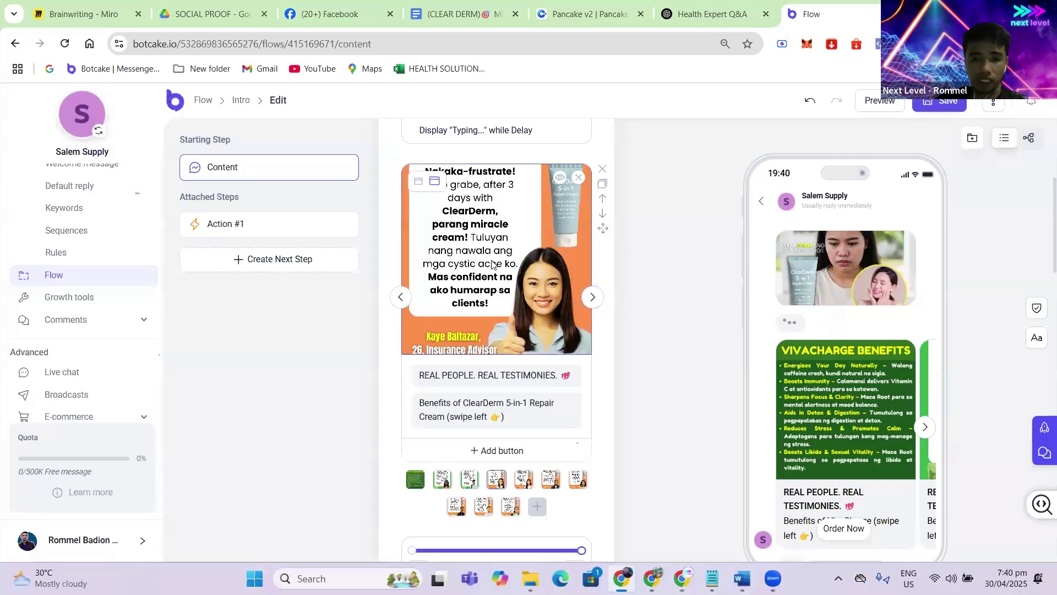
click(466, 237)
click(205, 127)
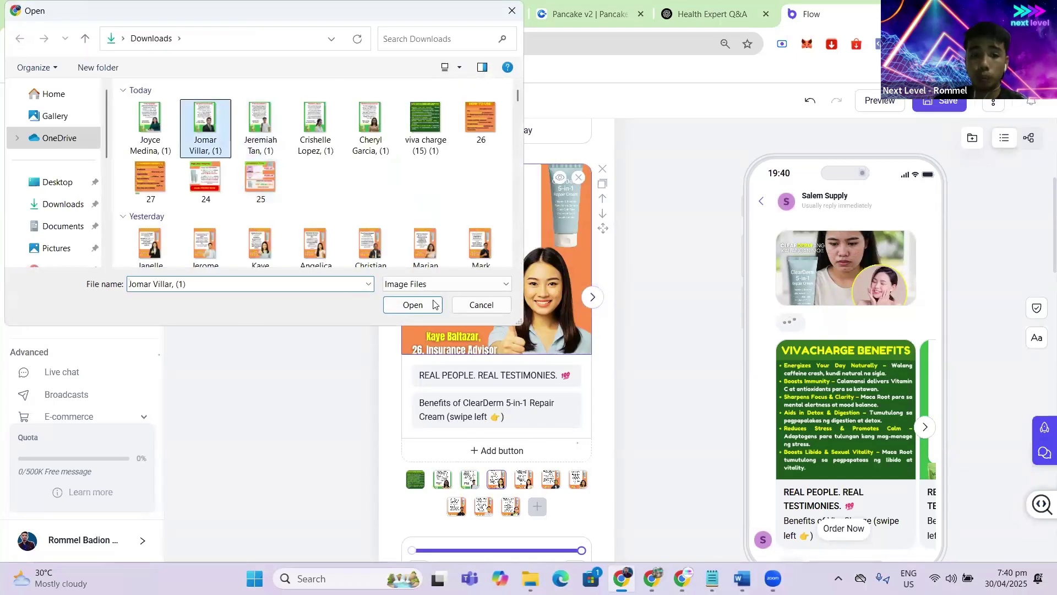
click(435, 304)
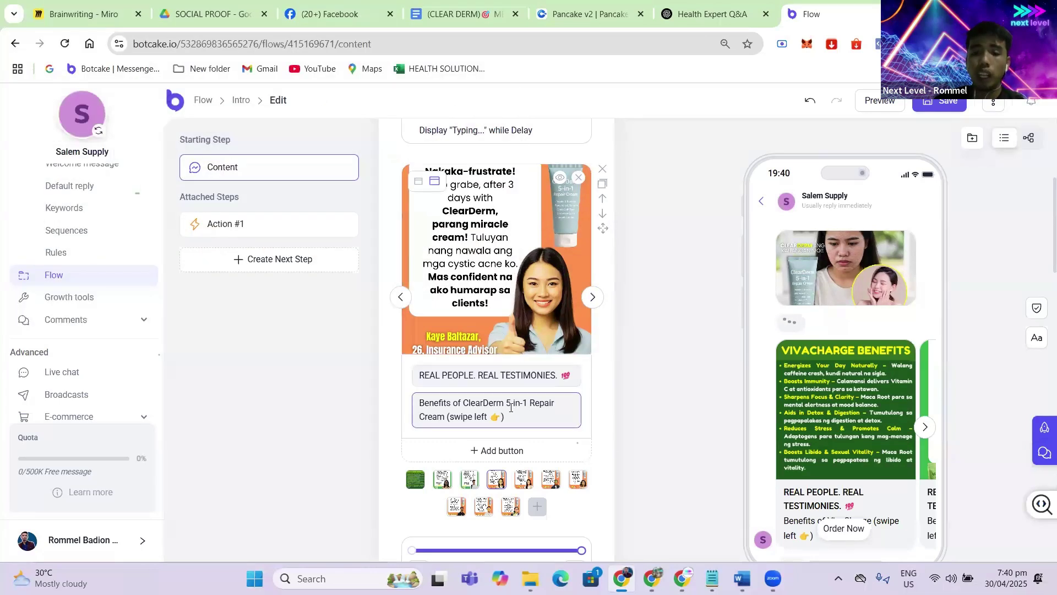
drag(518, 416, 370, 386)
key(ctrl+v)
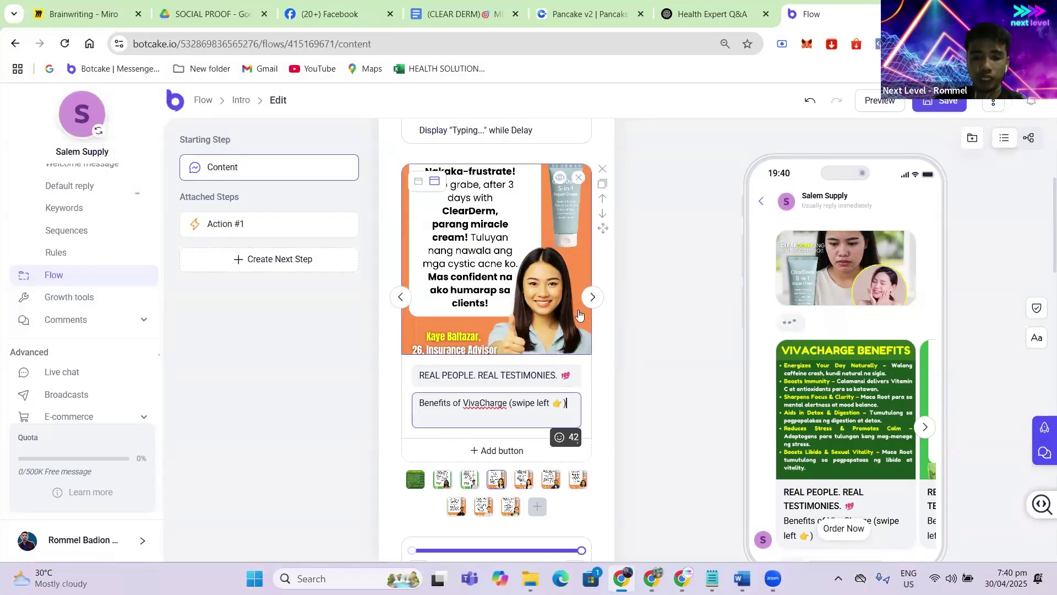
- Replace the fifth gallery card's image with the accountant testimonial and its description with "Benefits of VivaCharge (swipe left 👉)"
click(591, 298)
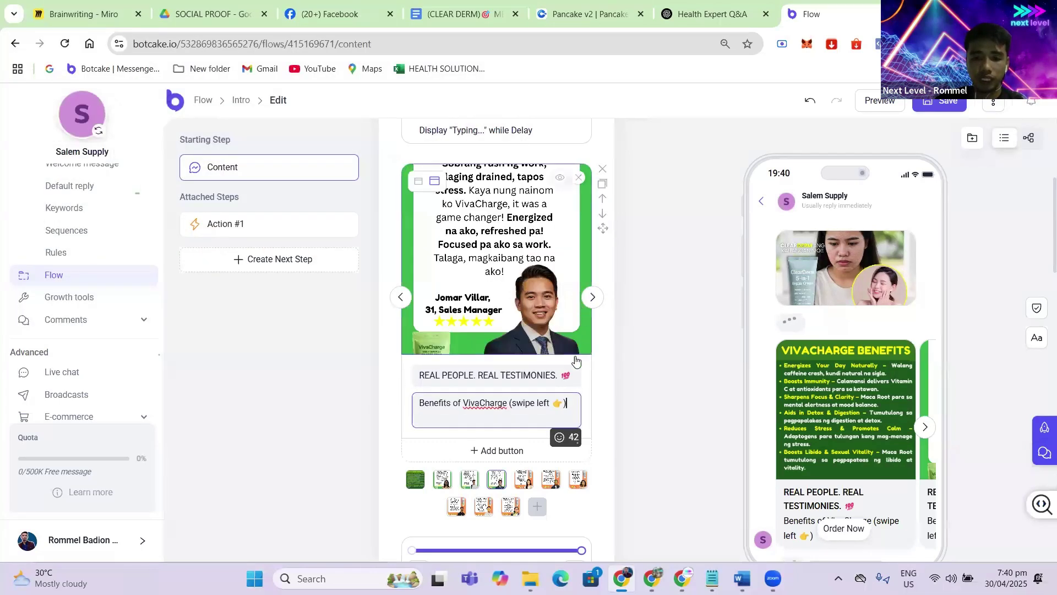
click(590, 299)
click(431, 215)
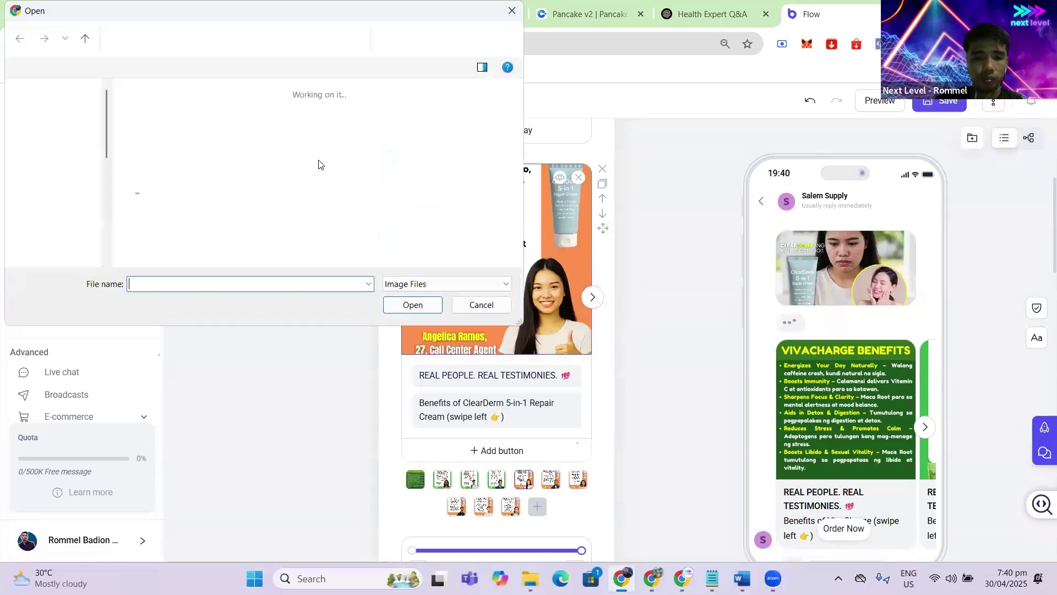
click(149, 120)
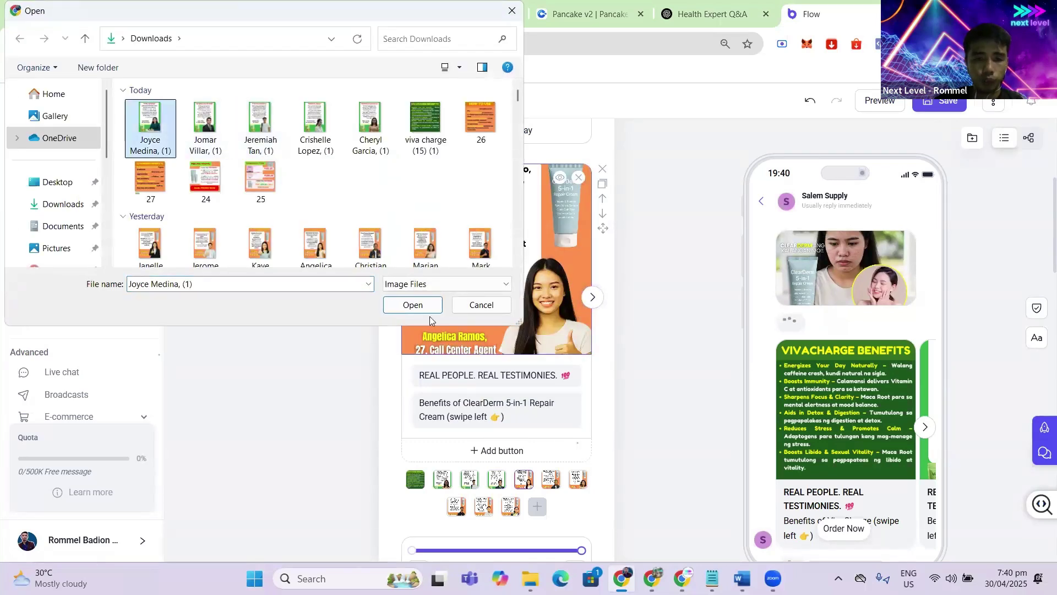
click(414, 305)
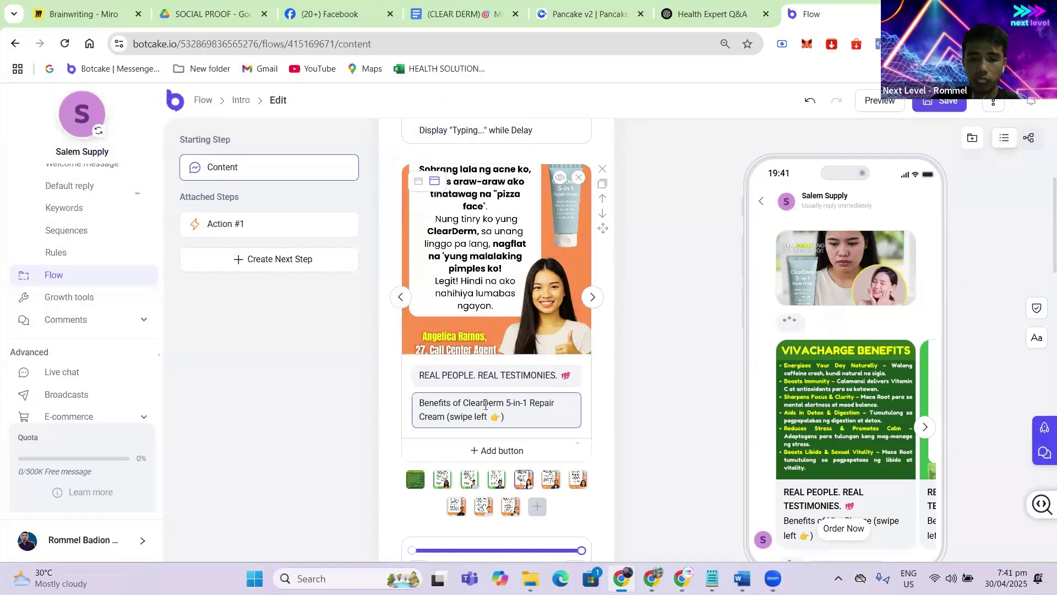
drag(504, 417, 353, 375)
text(Benefits of VivaCharge (swipe left 👉))
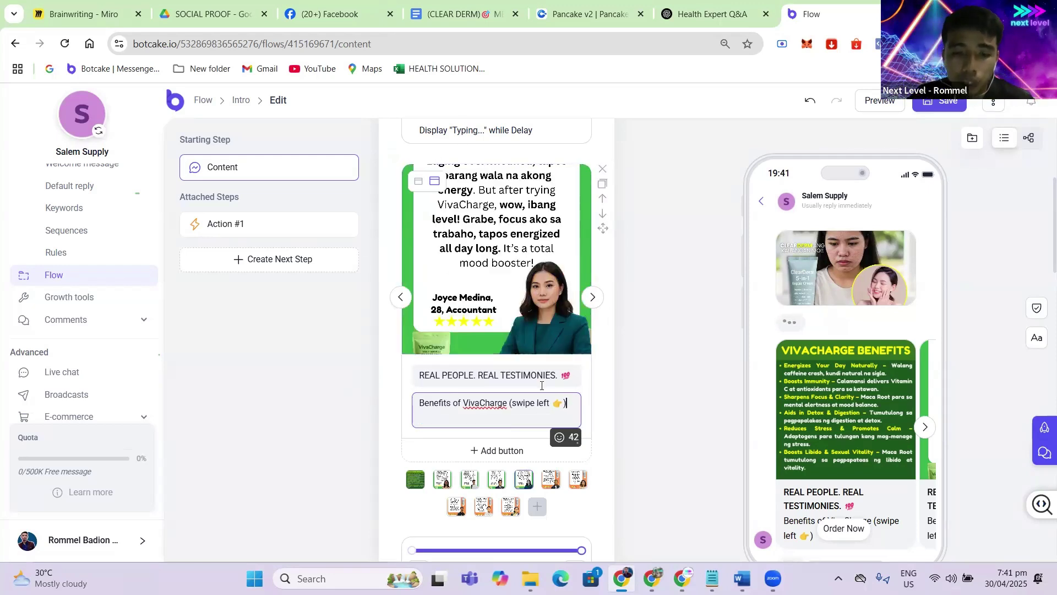
- Replace the price comparison image below the gallery with image 25 from the Downloads folder
scroll(559, 270, down, 5)
scroll(559, 269, down, 4)
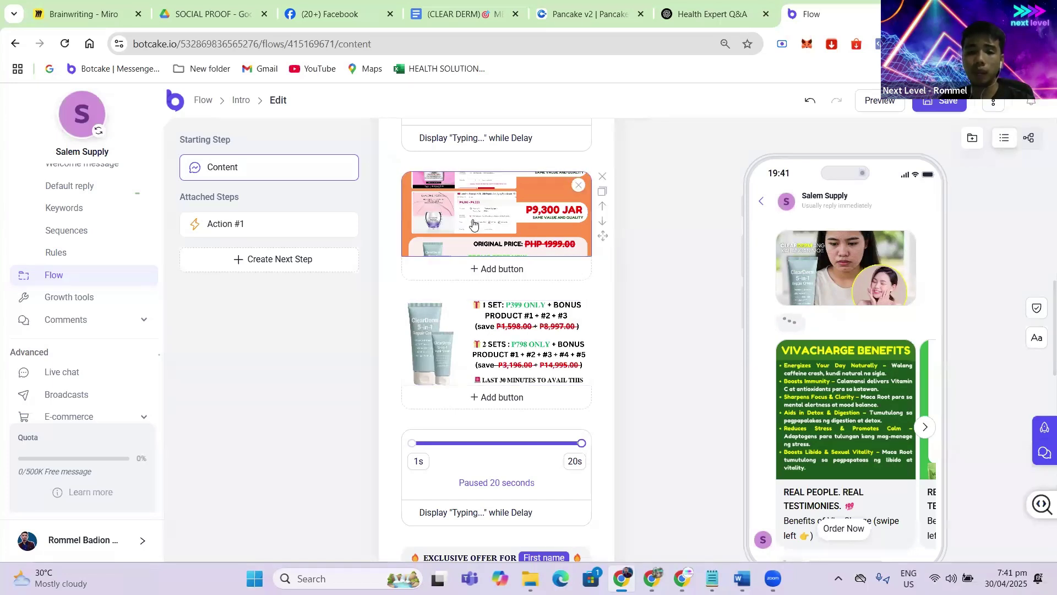
click(493, 215)
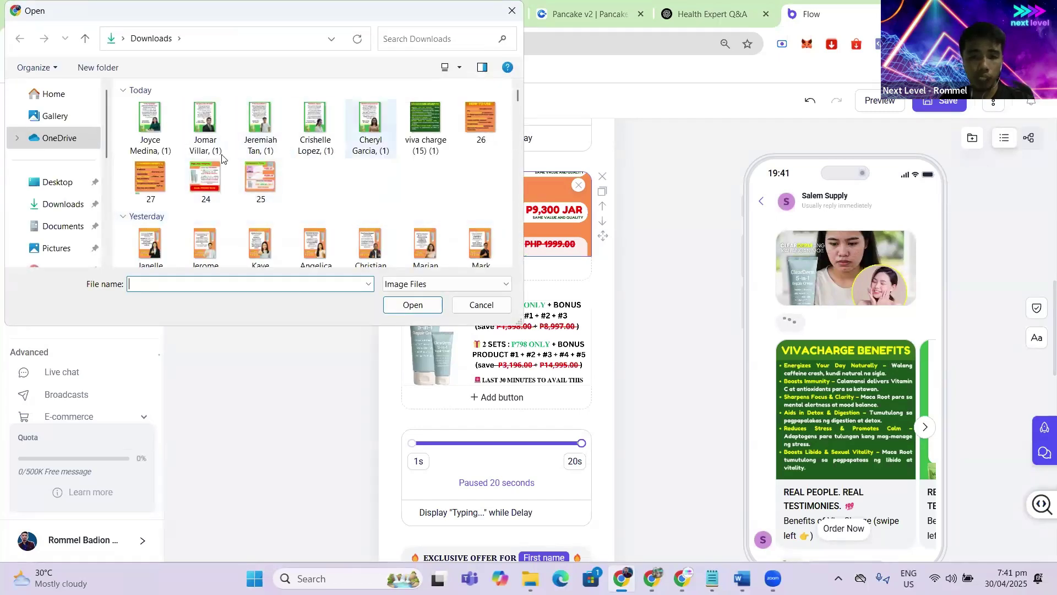
click(253, 177)
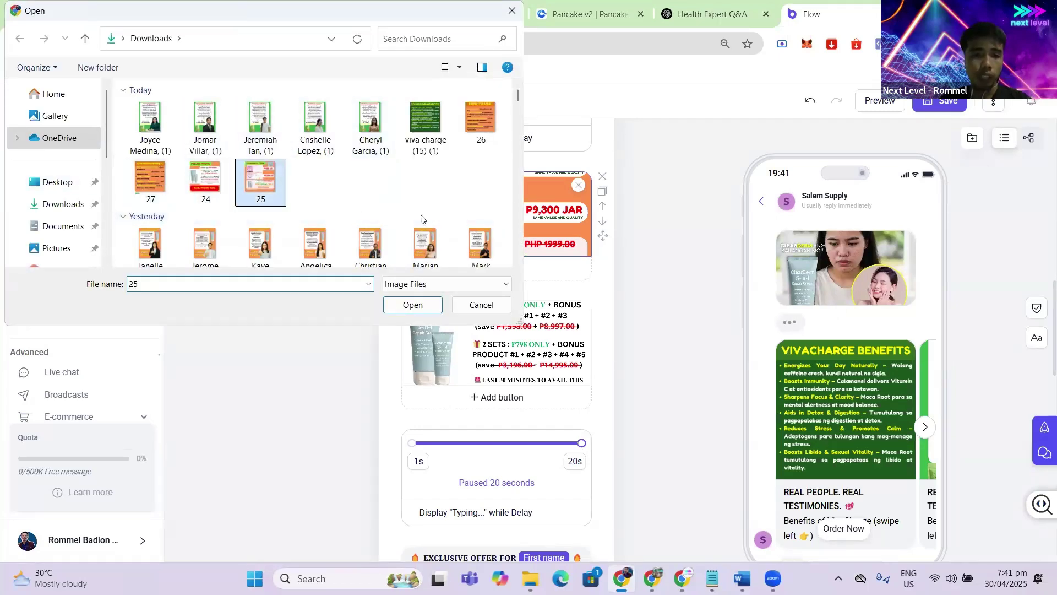
click(413, 304)
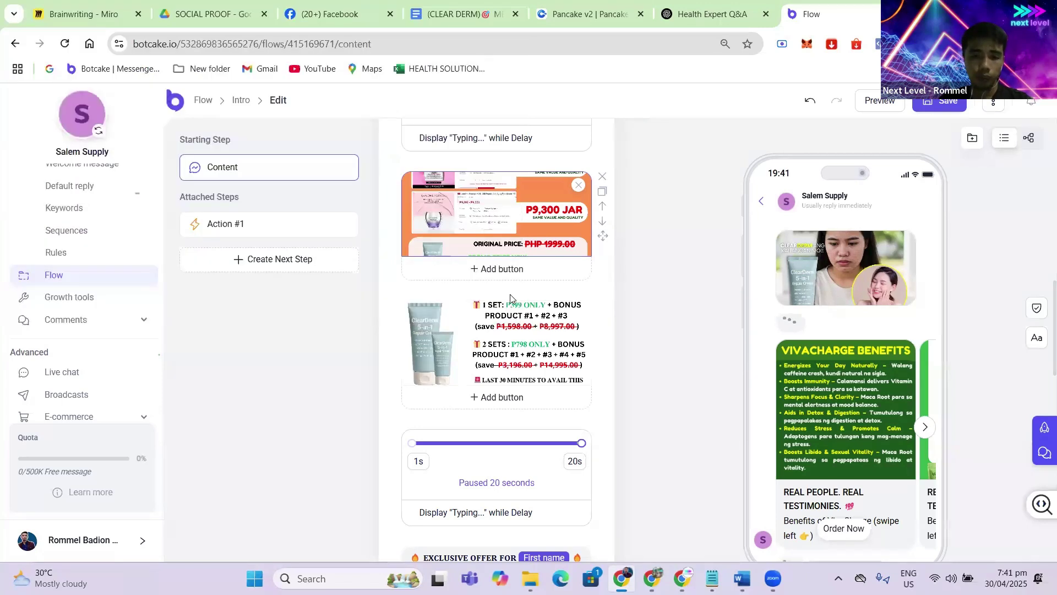
- Copy the entire "EXCLUSIVE OFFER FOR" message, from its heading through "Hurry bago maubos ang stocks!"
scroll(510, 298, down, 3)
scroll(508, 286, down, 6)
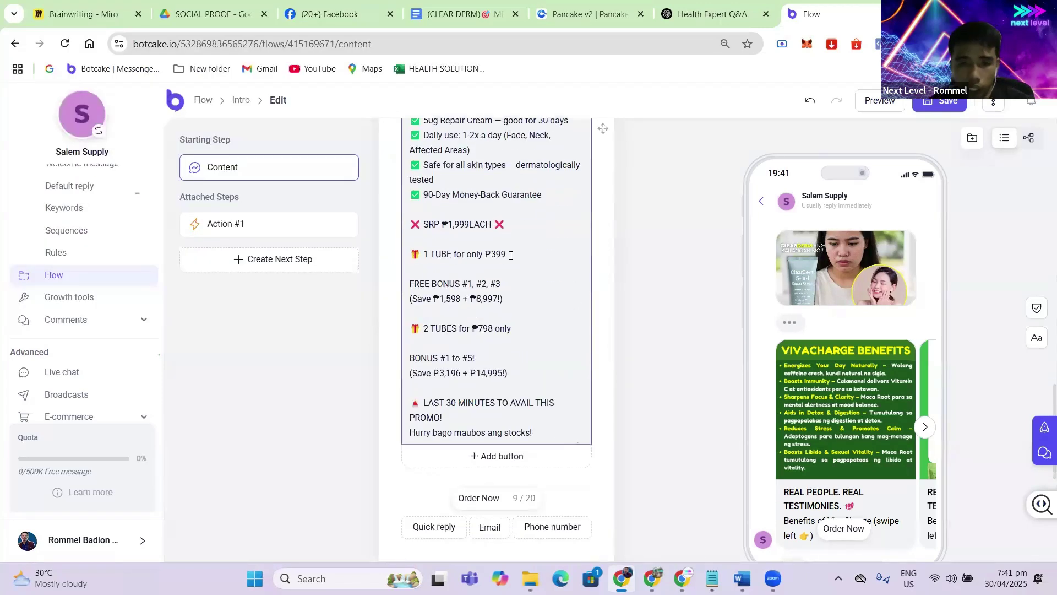
scroll(424, 305, up, 3)
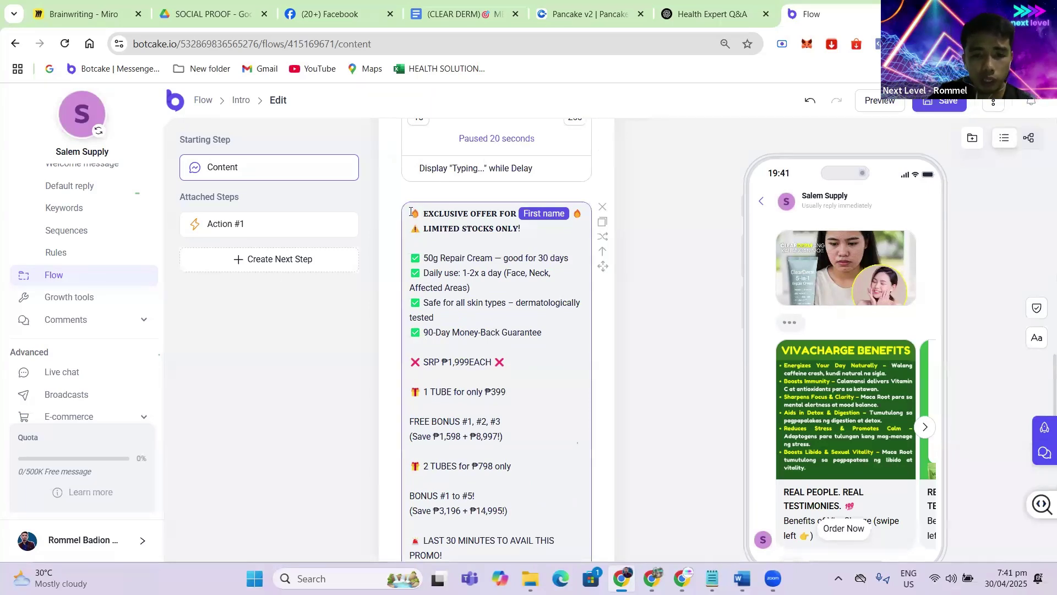
scroll(512, 441, down, 4)
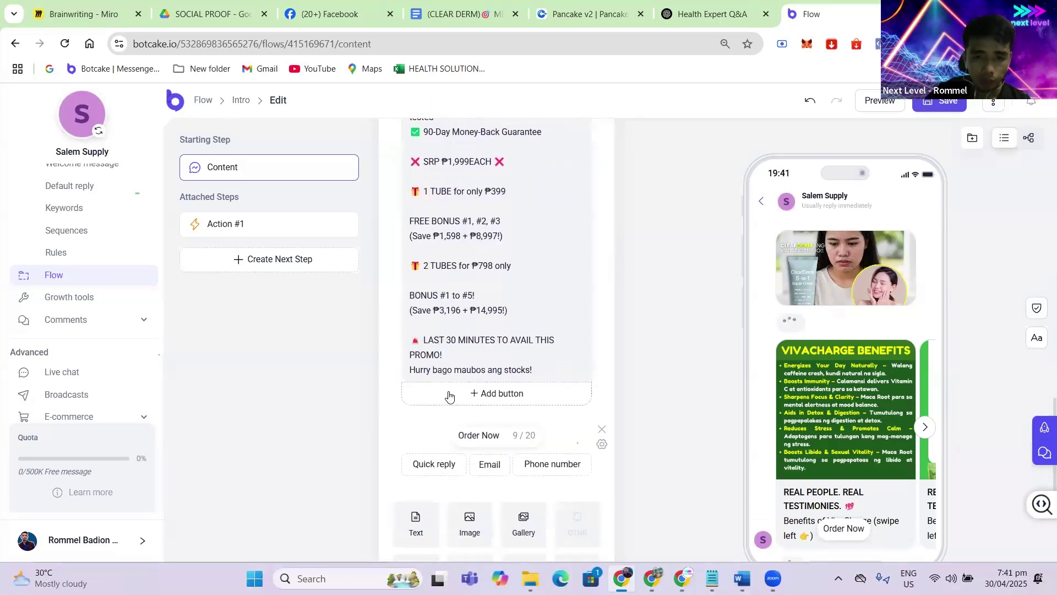
scroll(508, 312, up, 3)
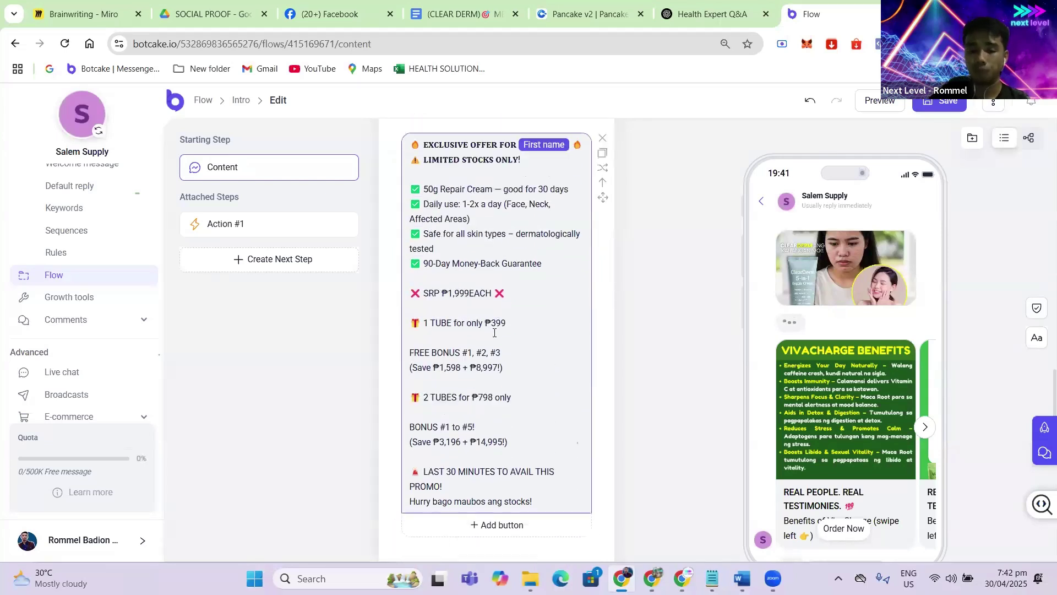
click(567, 490)
drag(542, 503, 385, 115)
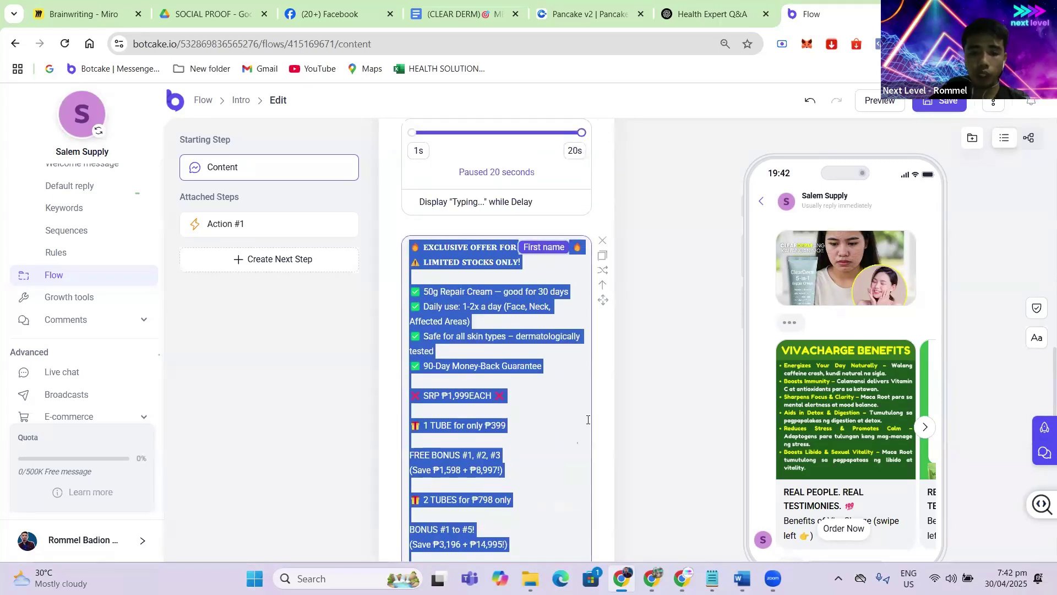
- Switch to the ChatGPT "Health Expert Q&A" conversation and send the request "can you change this too"
click(717, 22)
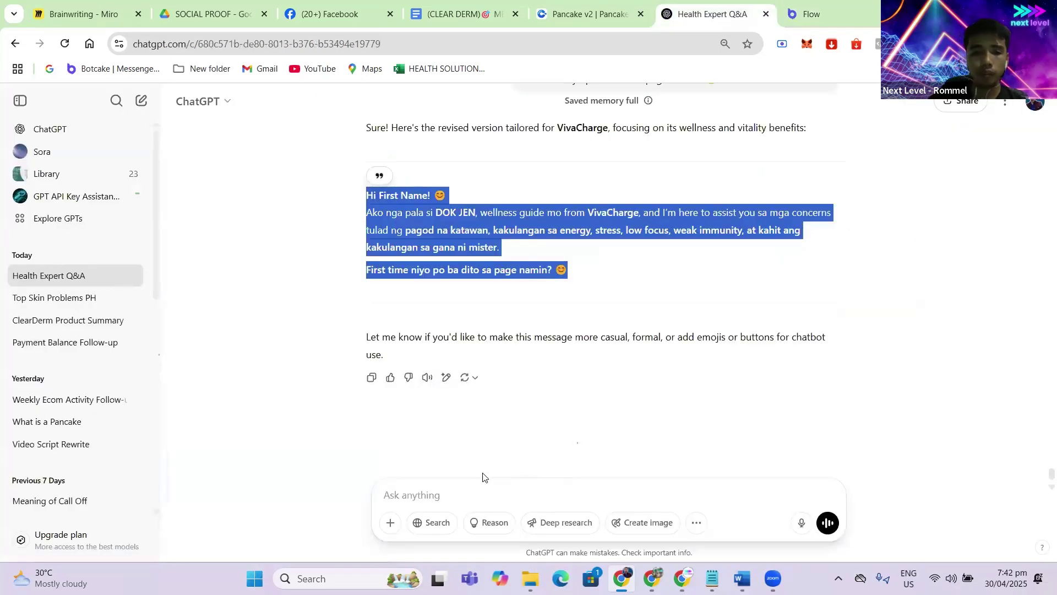
click(424, 499)
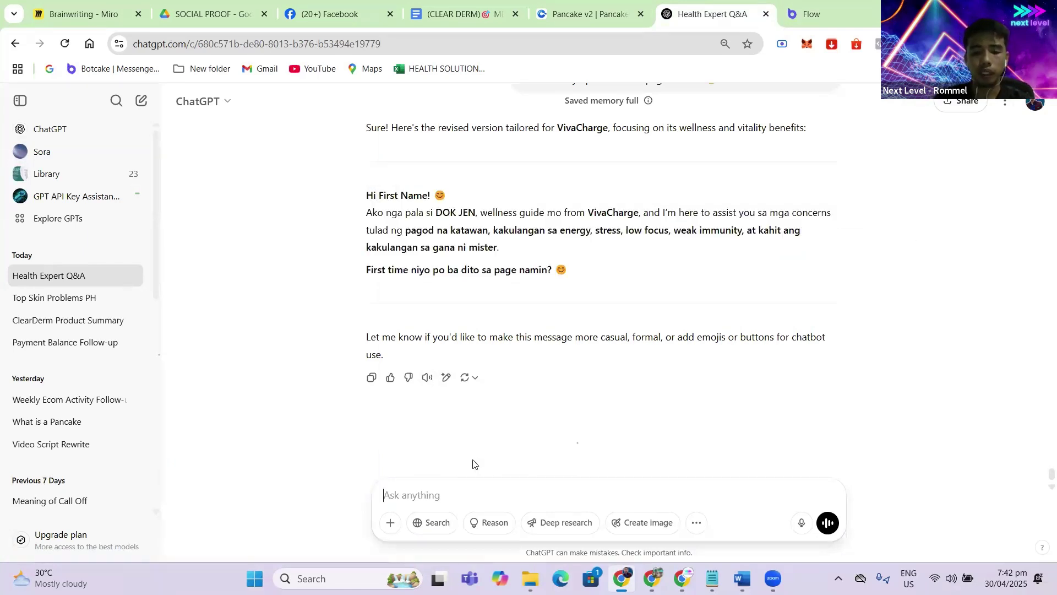
key(ctrl+plus)
key(ctrl+plus)
key(ctrl+plus)
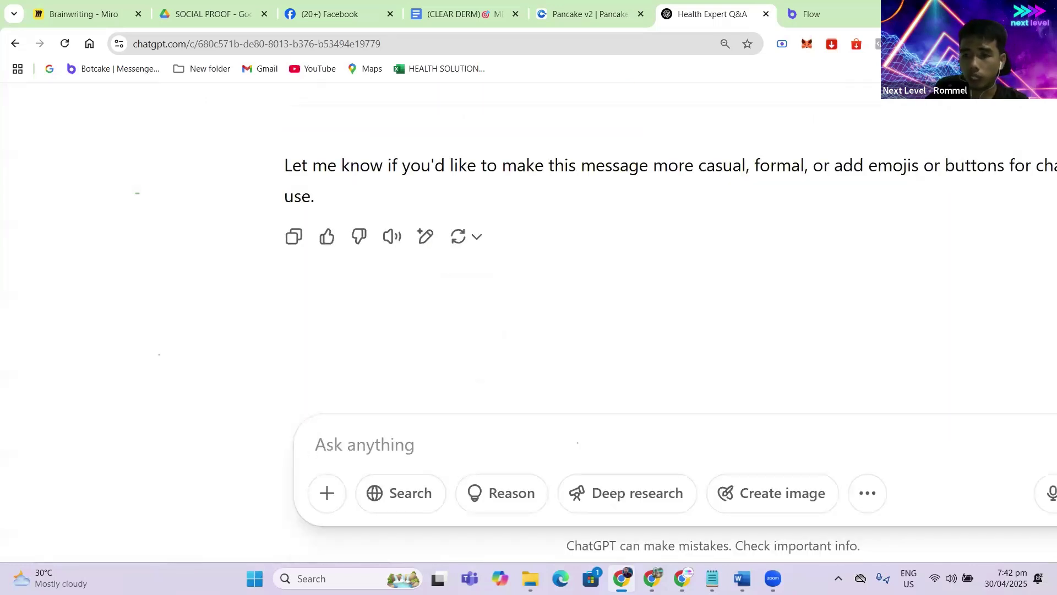
key(alt+f)
click(949, 320)
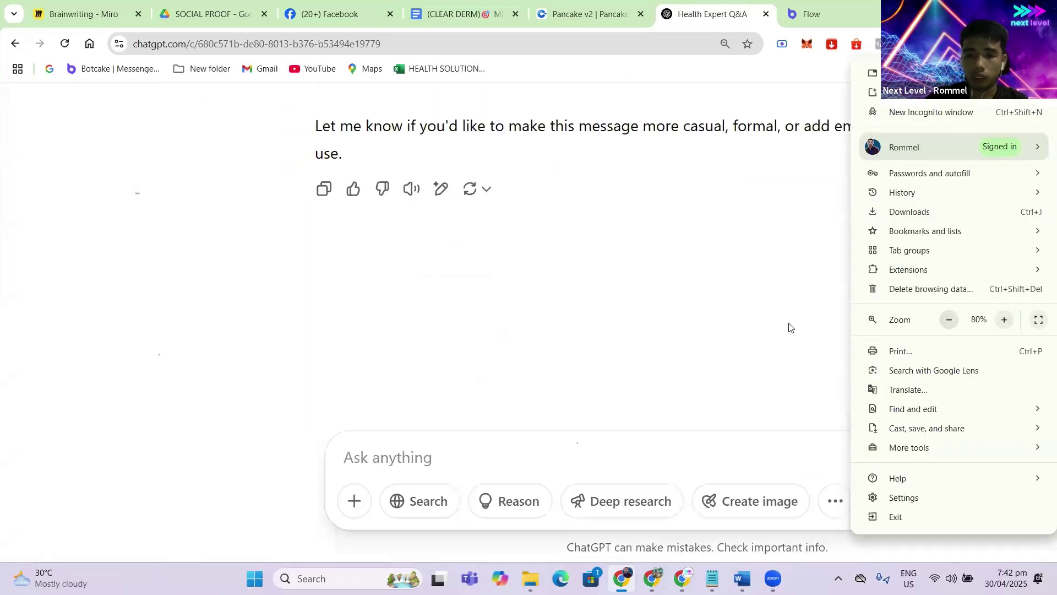
click(354, 494)
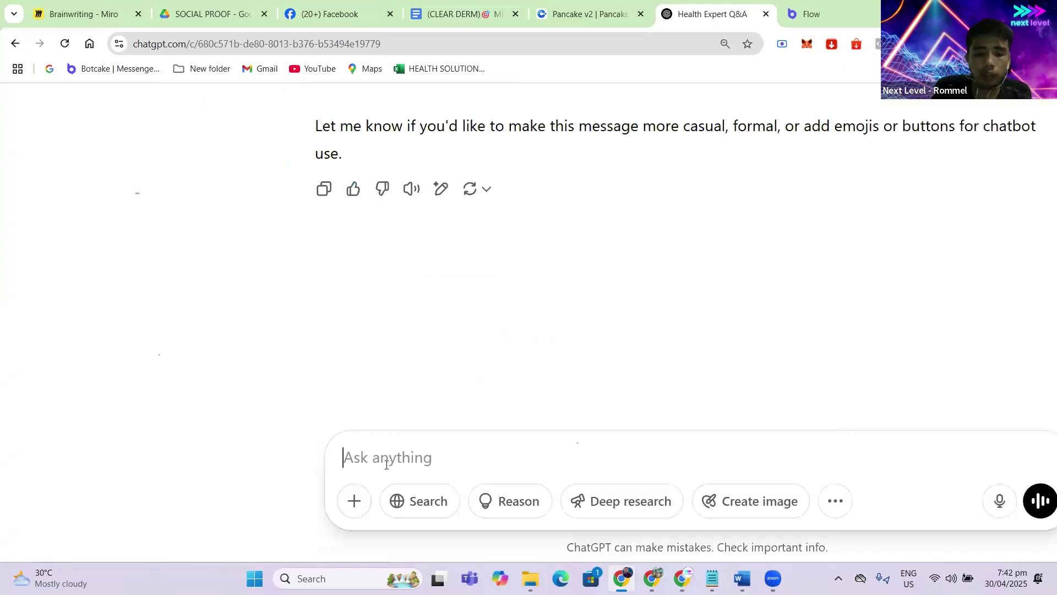
text(c)
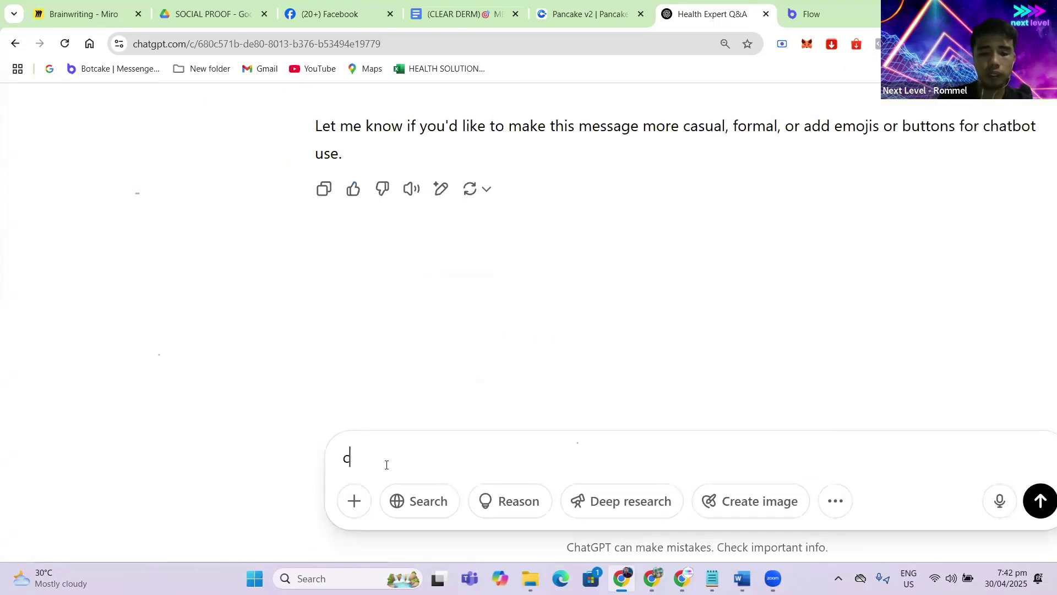
text(ahan you chan)
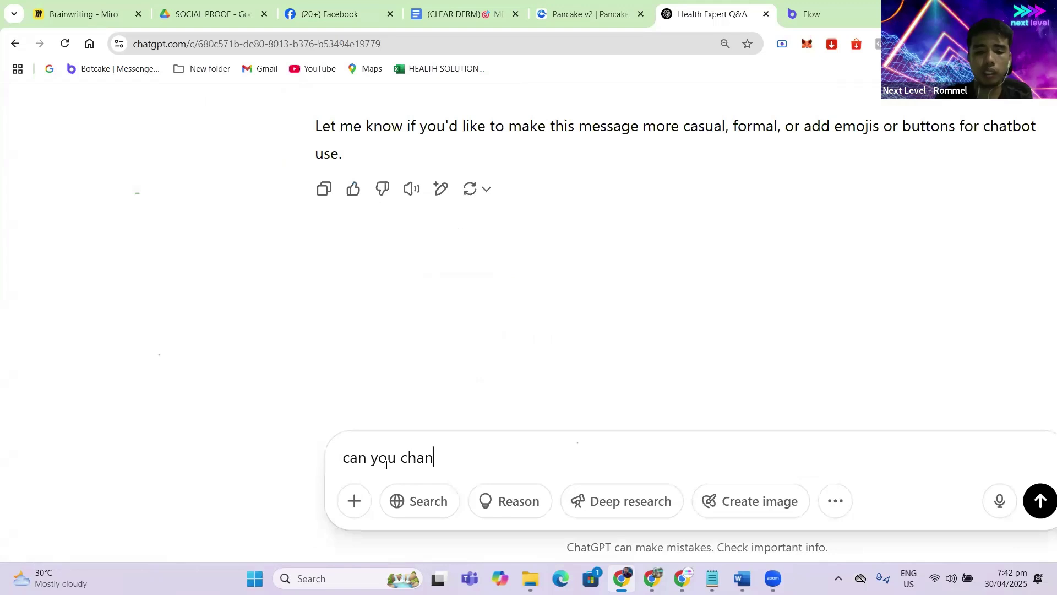
text(ge this too)
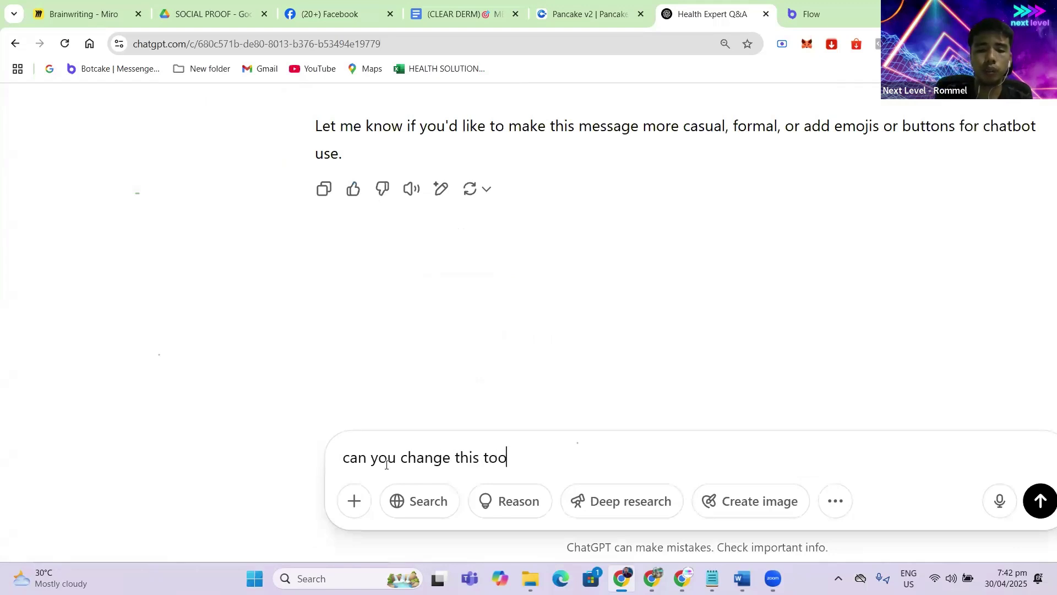
key(Return)
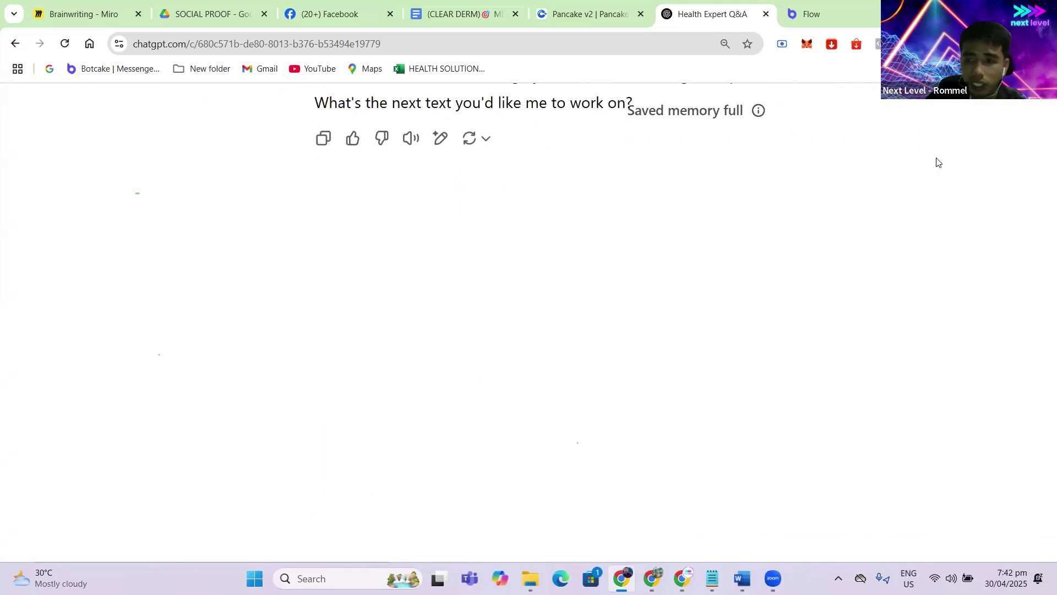
- Send ChatGPT the copied repair cream offer message so it can be revised for VivaCharge
scroll(710, 184, up, 5)
click(65, 44)
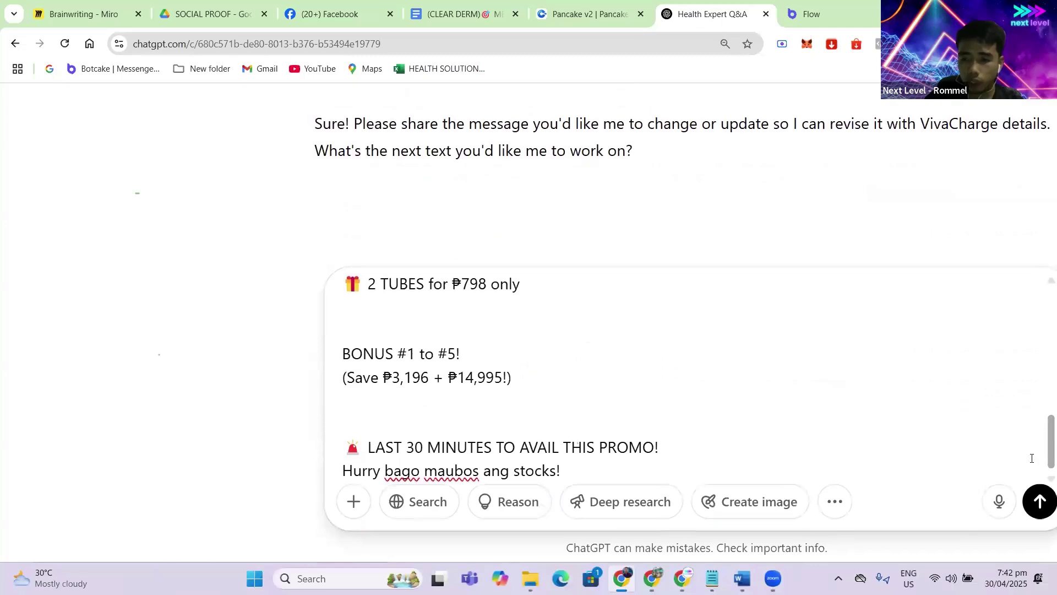
click(1033, 498)
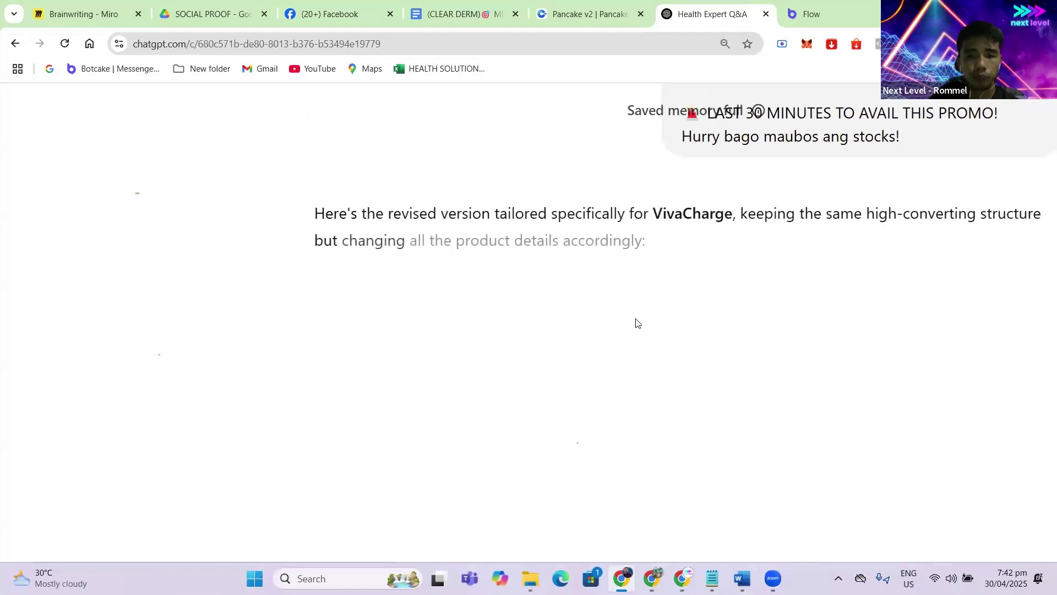
- Review ChatGPT's revised VivaCharge offer and select its text from the "EXCLUSIVE OFFER FOR" heading through the promo lines
scroll(636, 322, down, 1)
scroll(576, 311, down, 2)
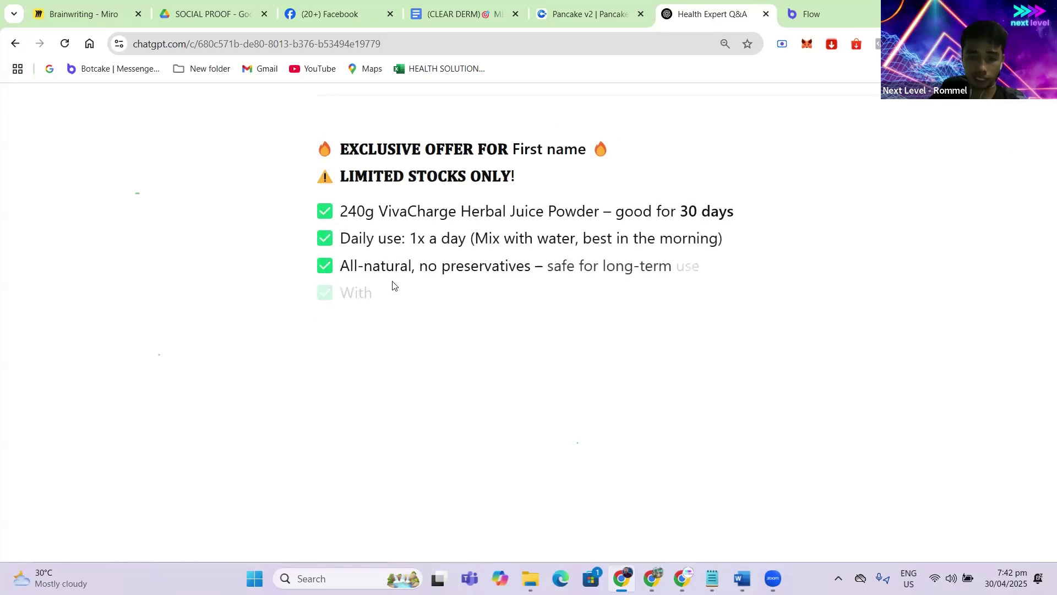
scroll(420, 328, down, 2)
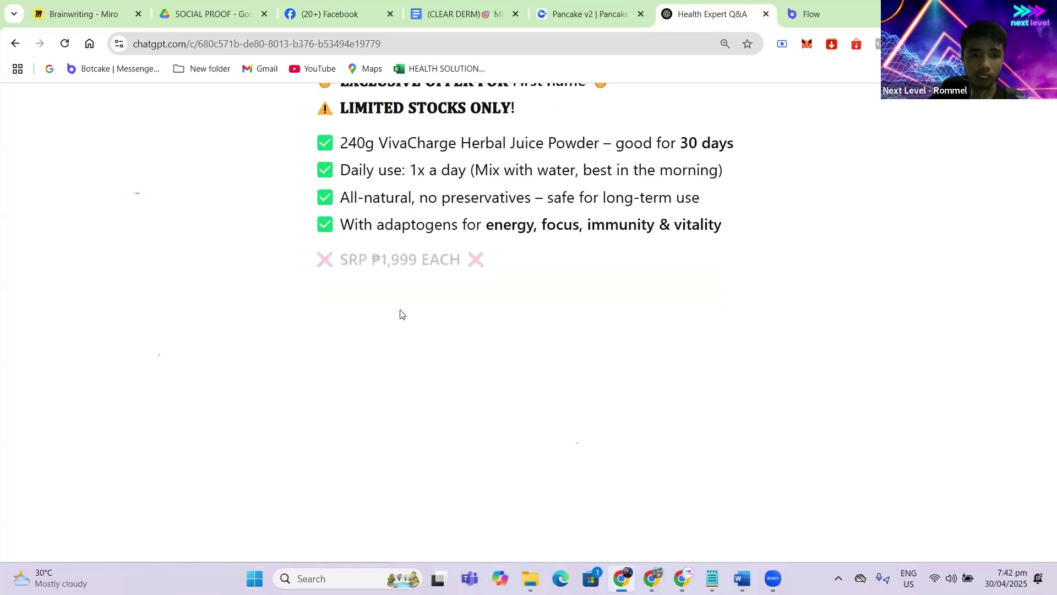
scroll(450, 311, up, 3)
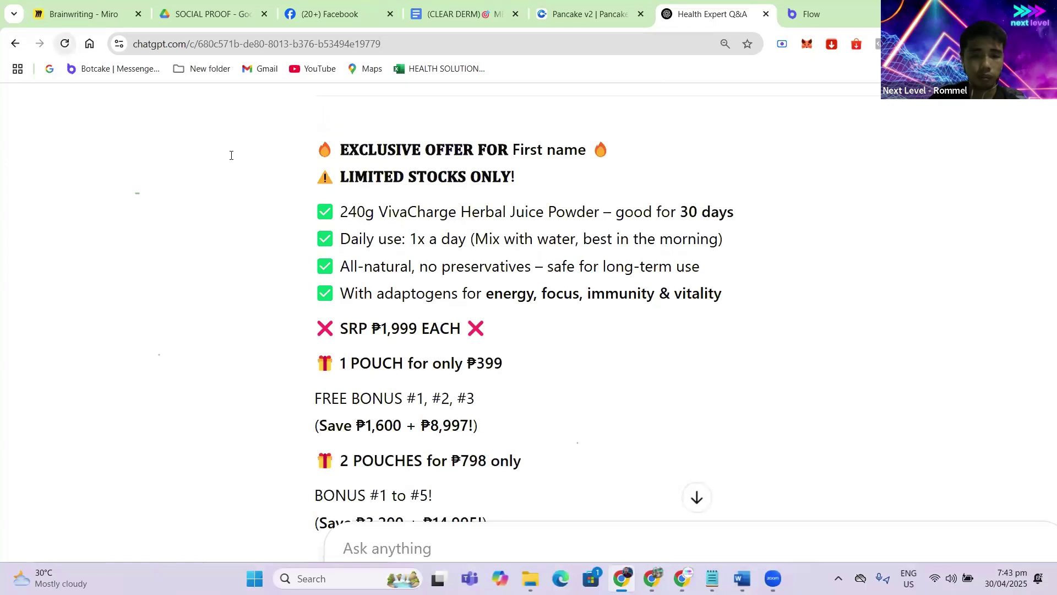
scroll(424, 278, down, 3)
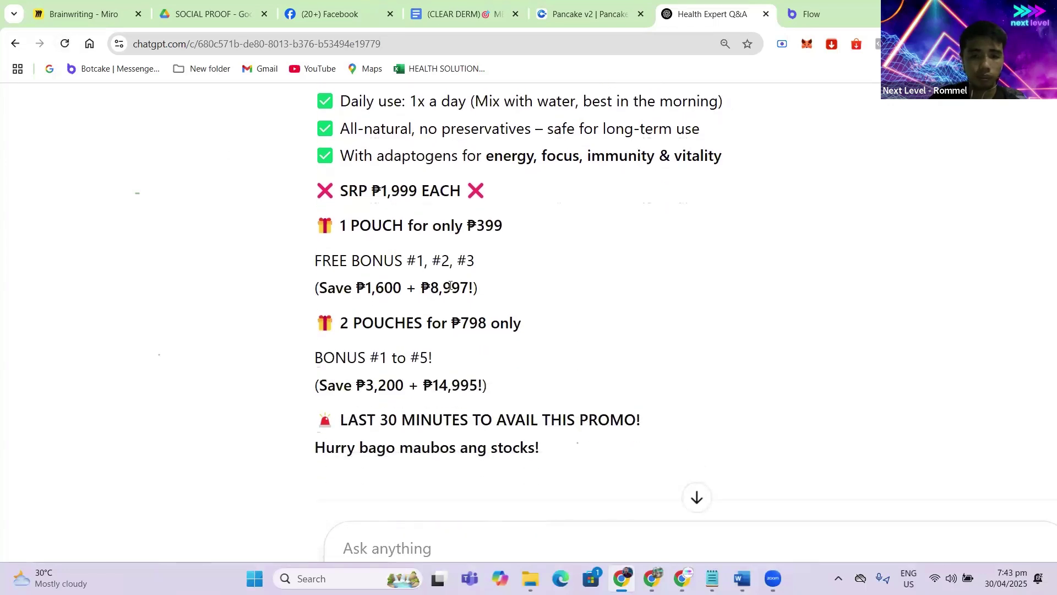
scroll(470, 300, down, 3)
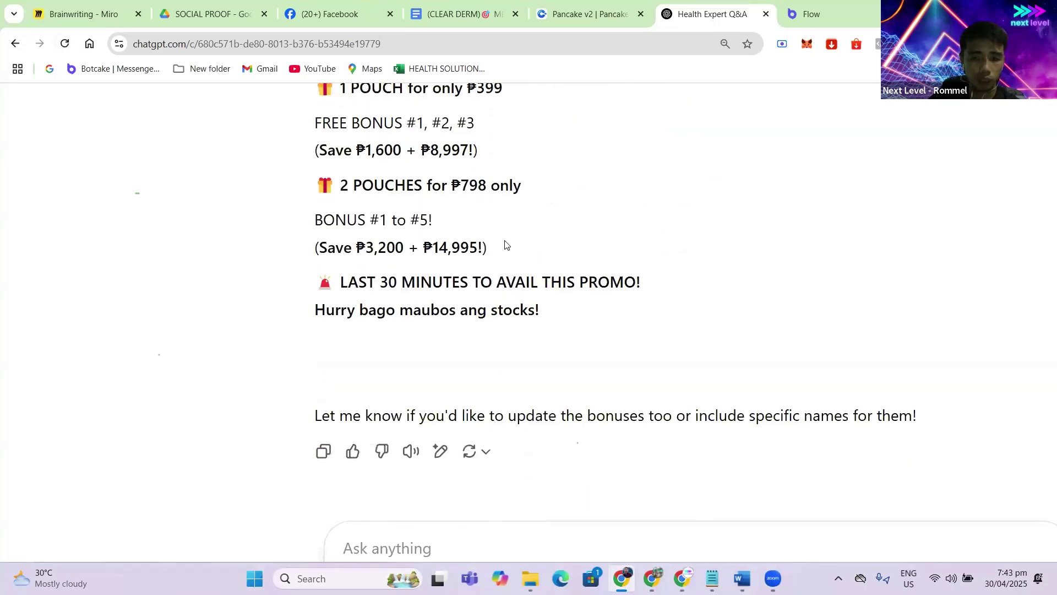
drag(504, 244, 314, 226)
scroll(489, 249, up, 6)
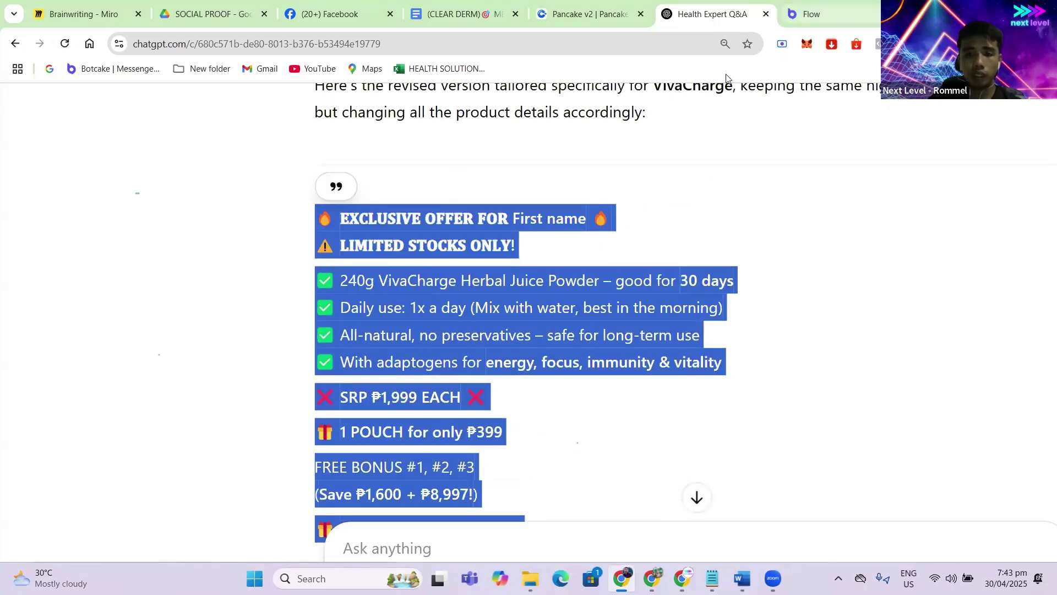
- Switch to the Botcake Intro flow and replace the selected repair cream offer message with the copied VivaCharge offer text
key(ctrl+Tab)
scroll(562, 392, down, 4)
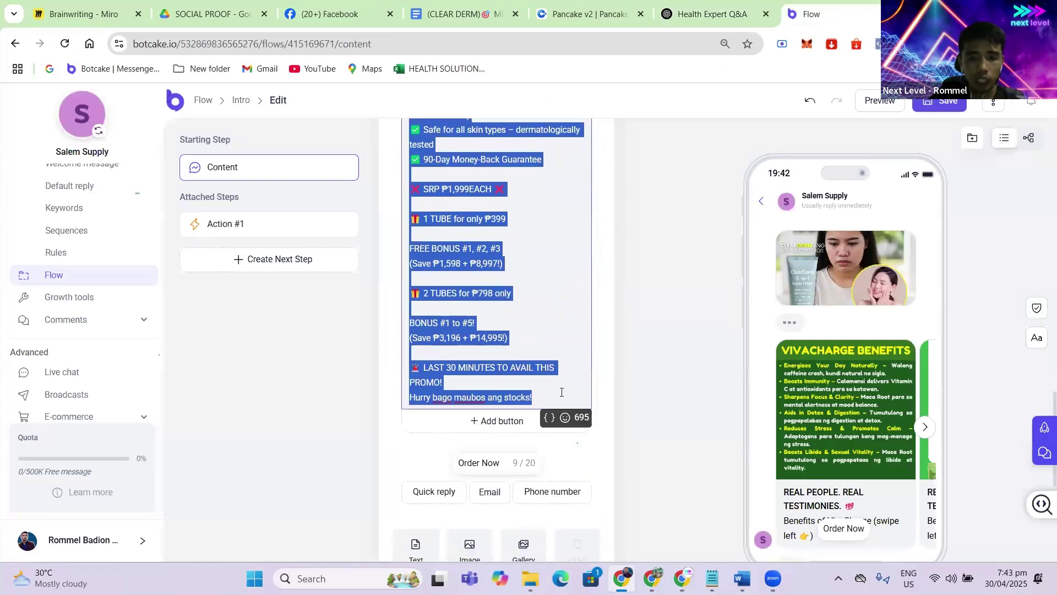
key(ctrl+v)
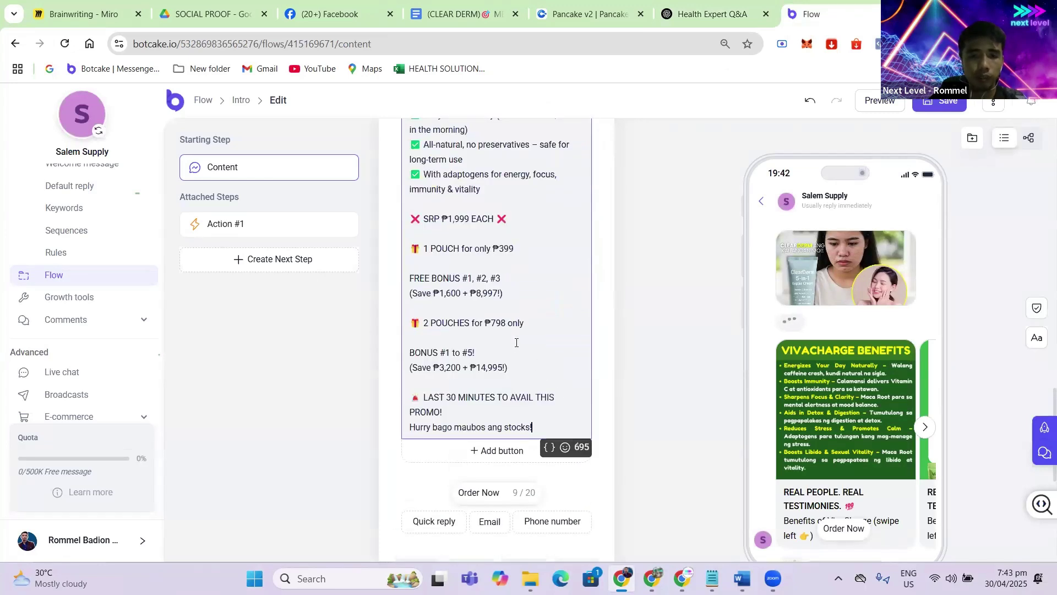
scroll(516, 342, up, 4)
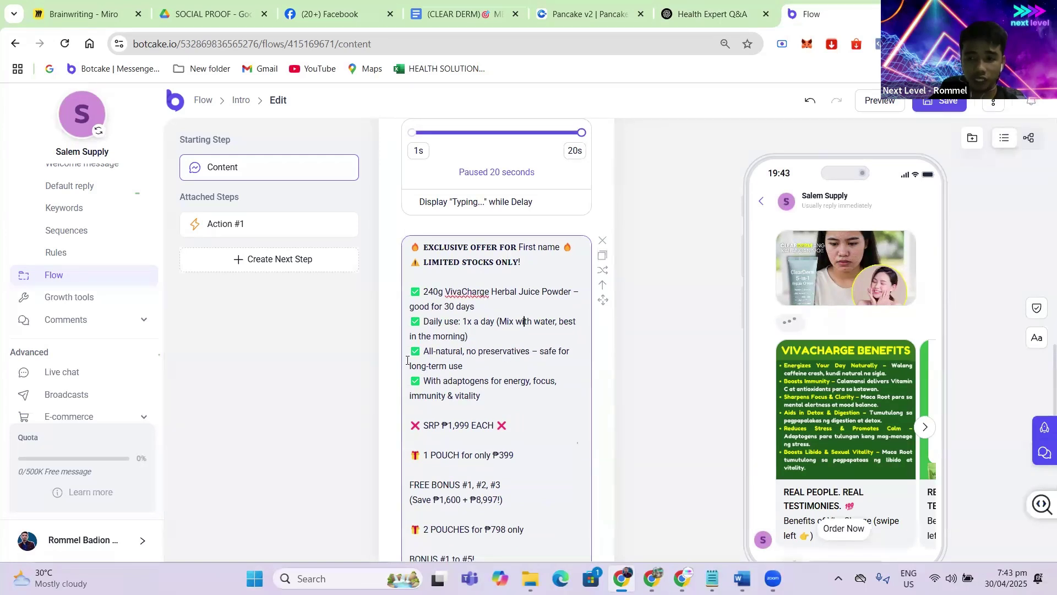
scroll(407, 361, down, 1)
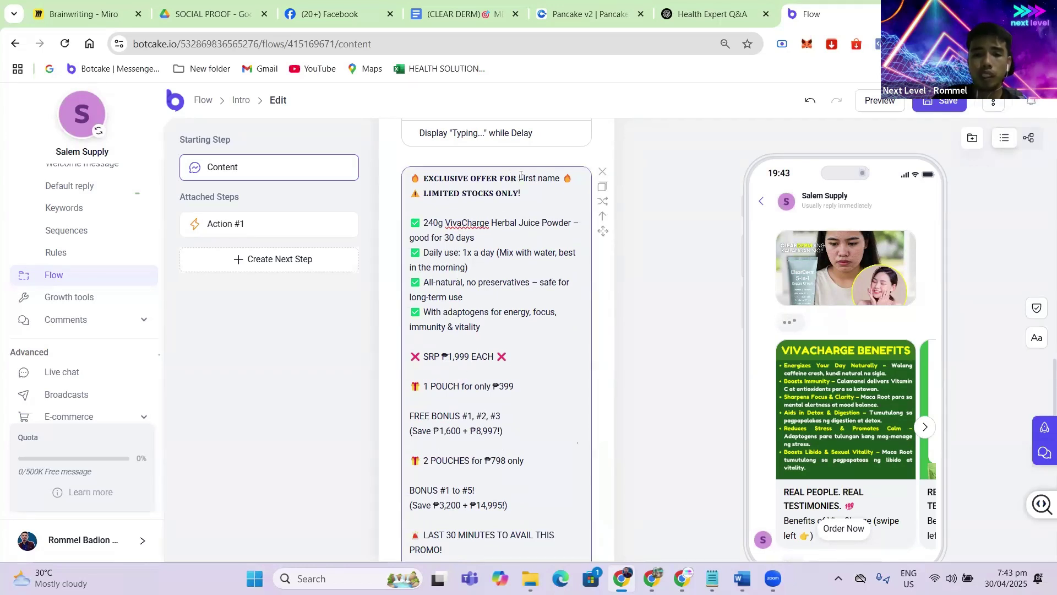
- Replace the plain words "First name" in the "EXCLUSIVE OFFER FOR" heading with the First name system field
drag(520, 175, 560, 178)
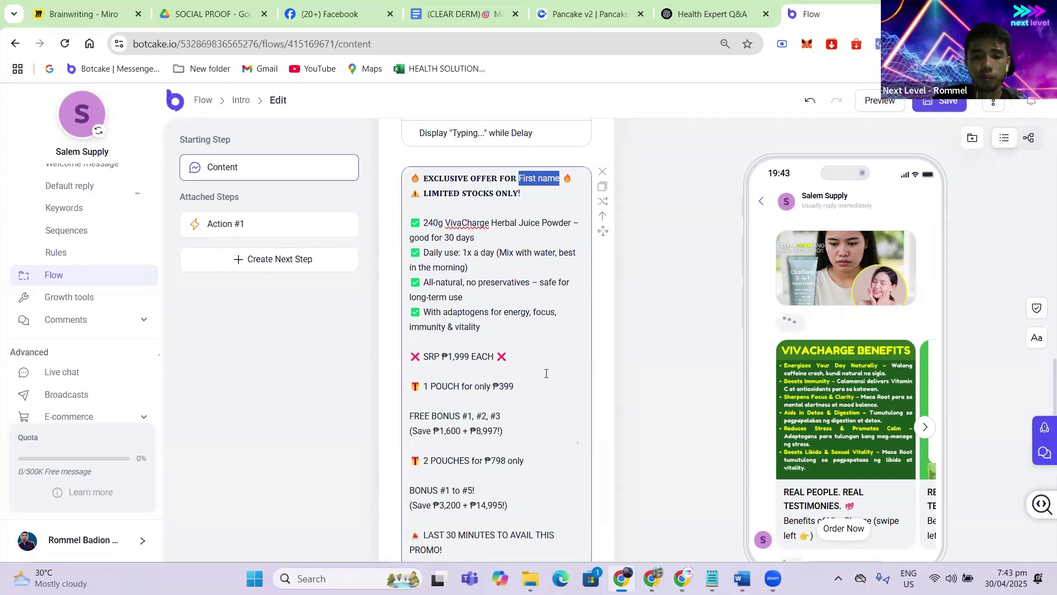
scroll(546, 373, down, 5)
click(555, 306)
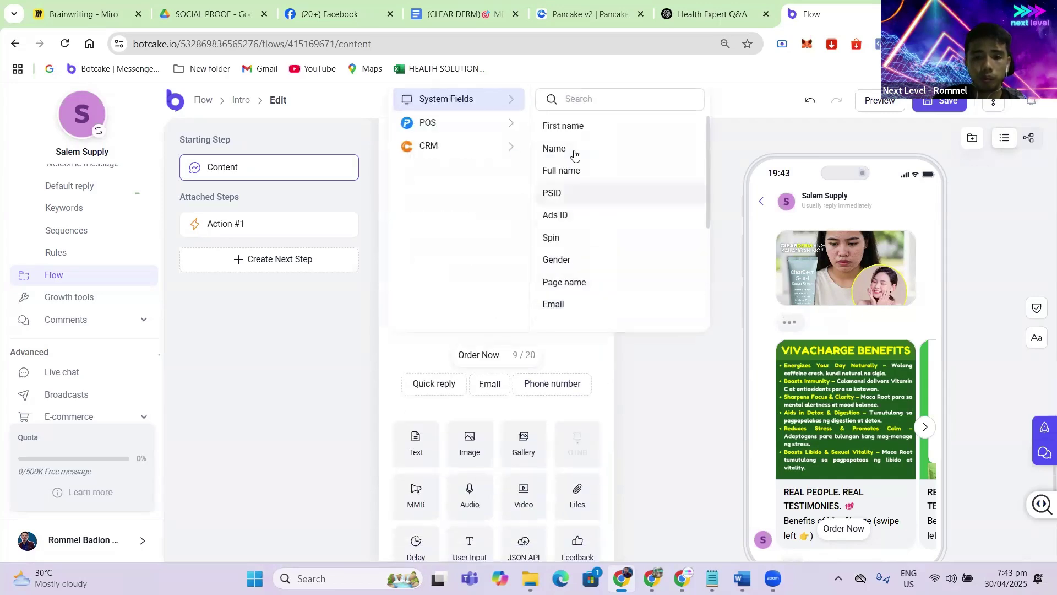
click(572, 129)
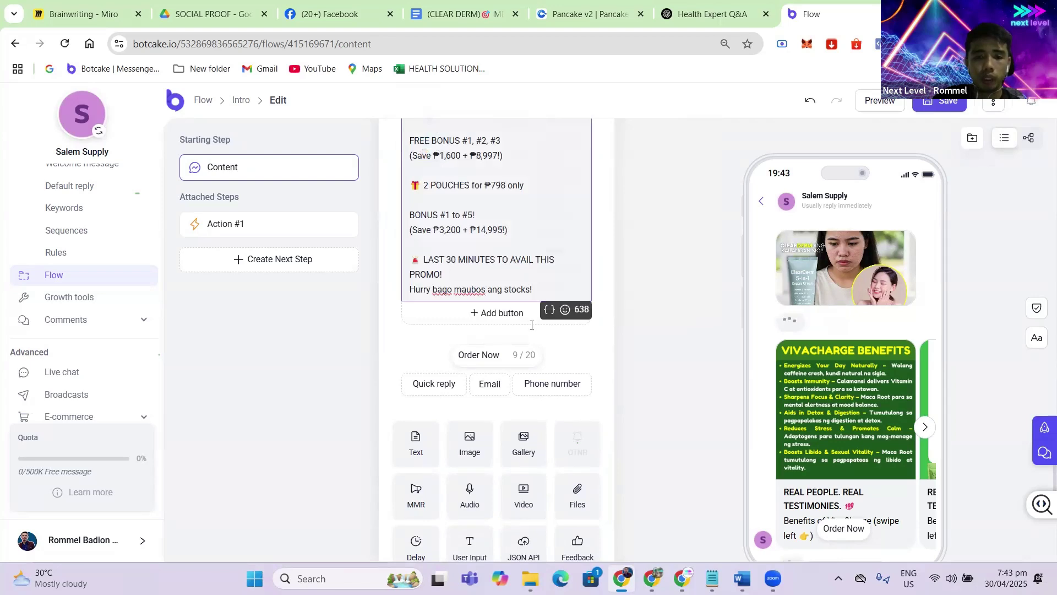
scroll(532, 325, up, 5)
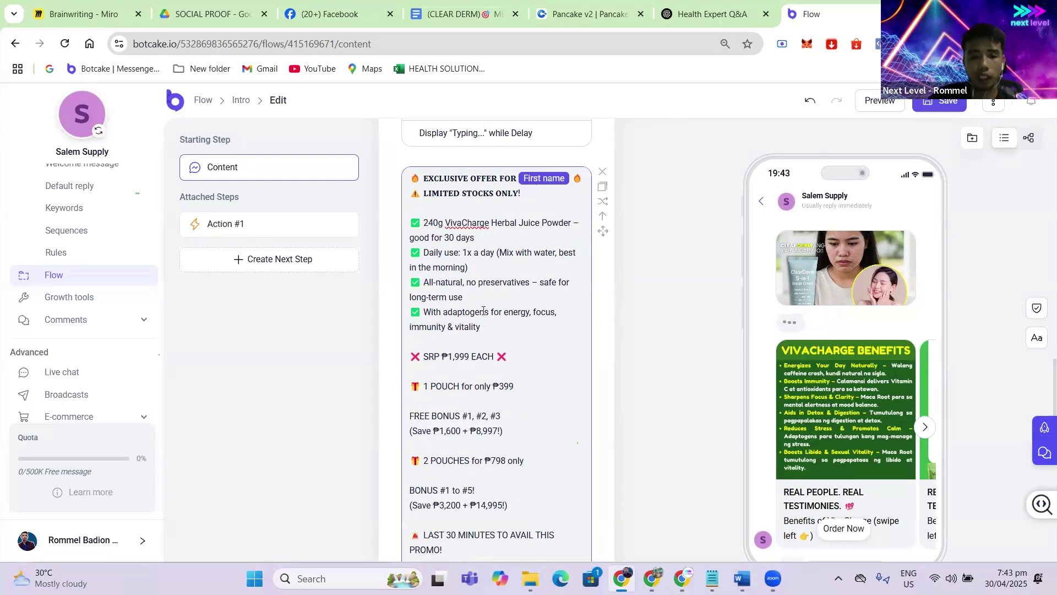
- Check the VivaCharge offer message against the rest of the Intro flow and save the flow
scroll(542, 383, down, 3)
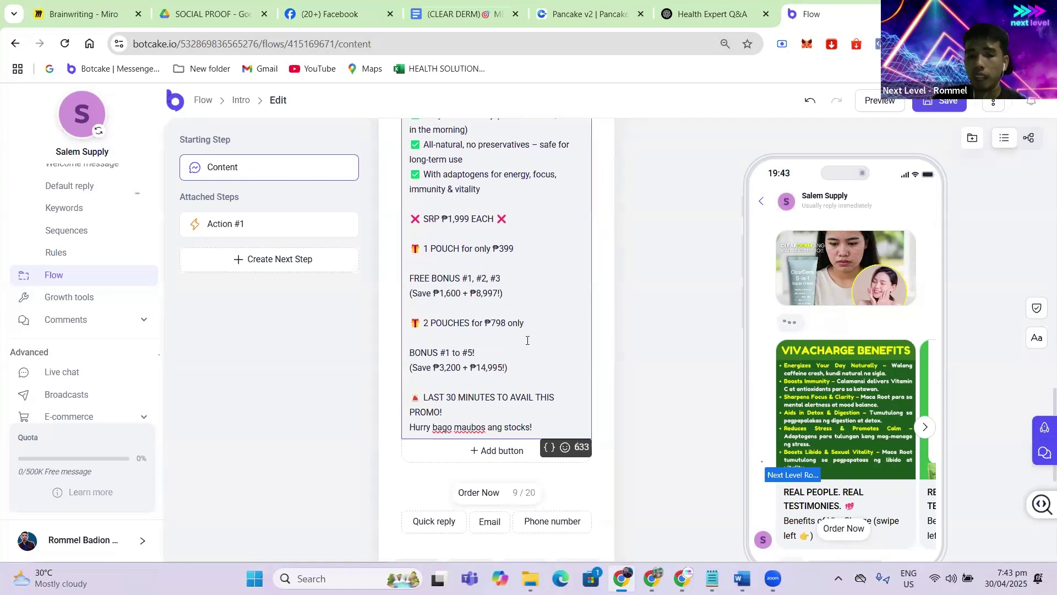
scroll(533, 342, up, 2)
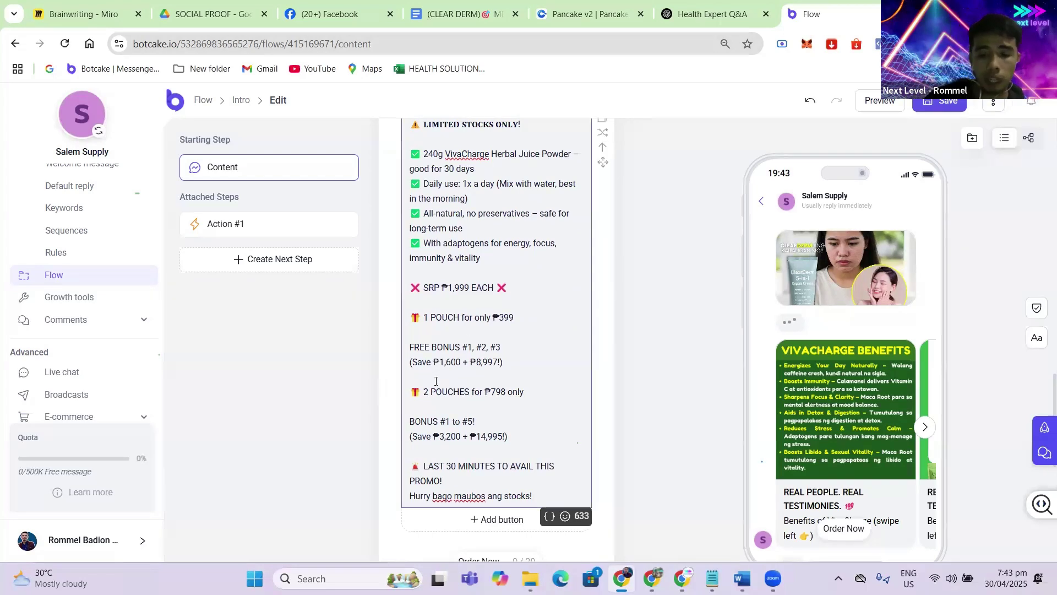
scroll(430, 372, up, 2)
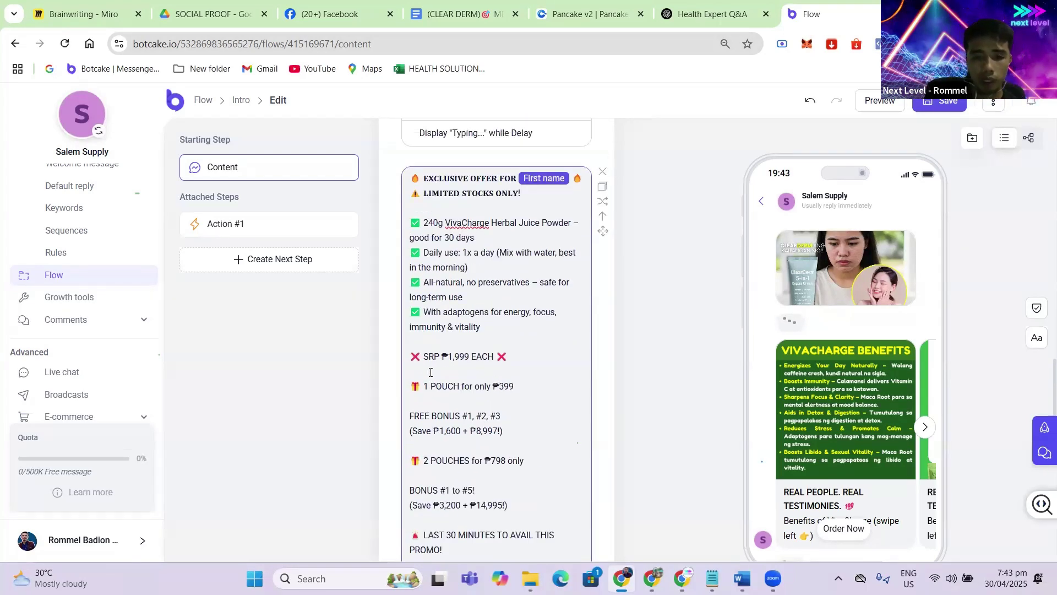
scroll(451, 380, down, 10)
scroll(477, 394, down, 3)
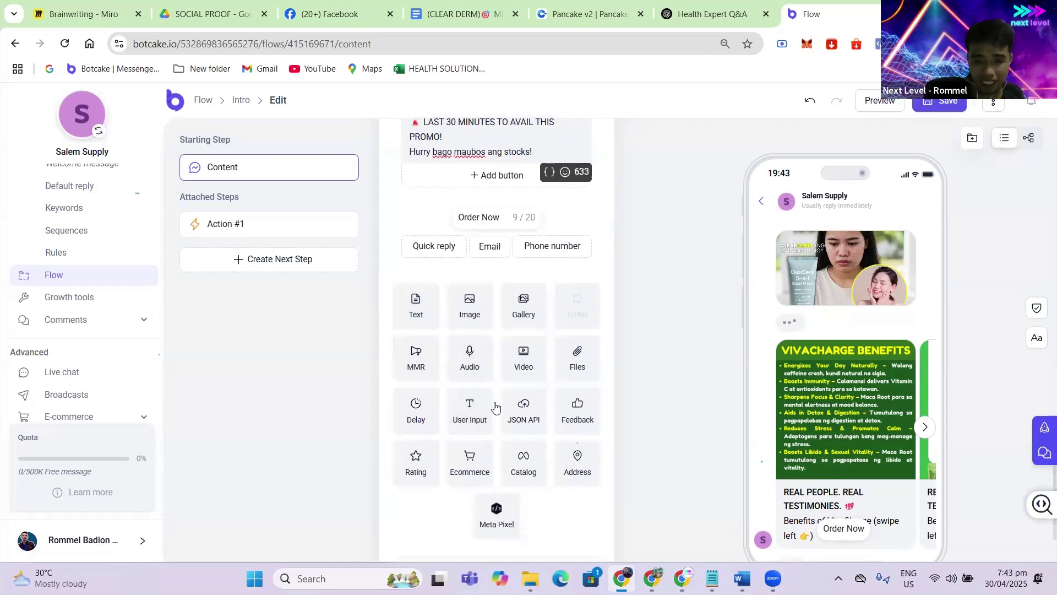
scroll(490, 385, up, 15)
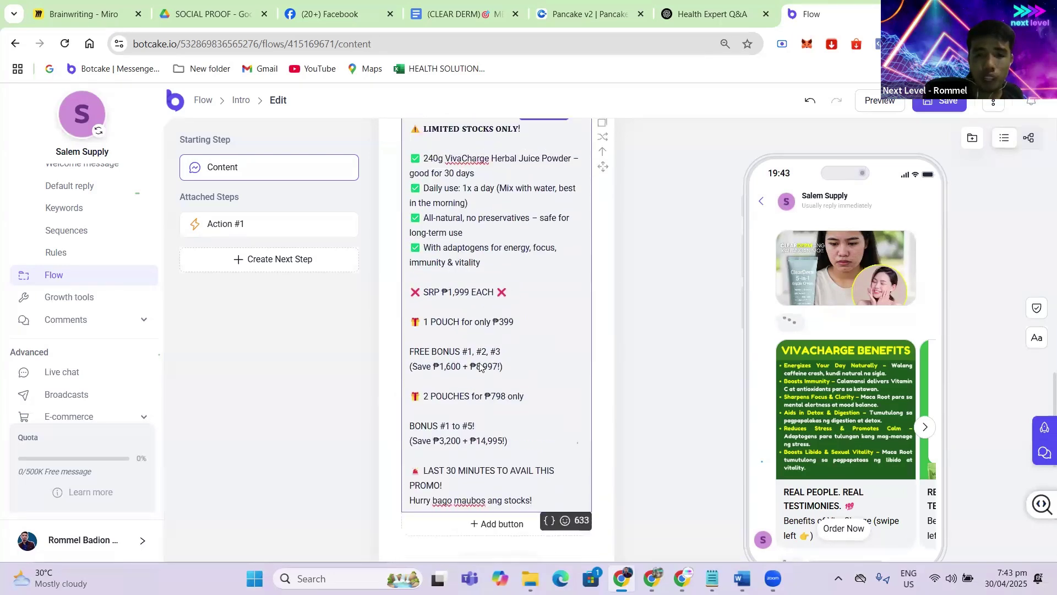
scroll(483, 371, up, 6)
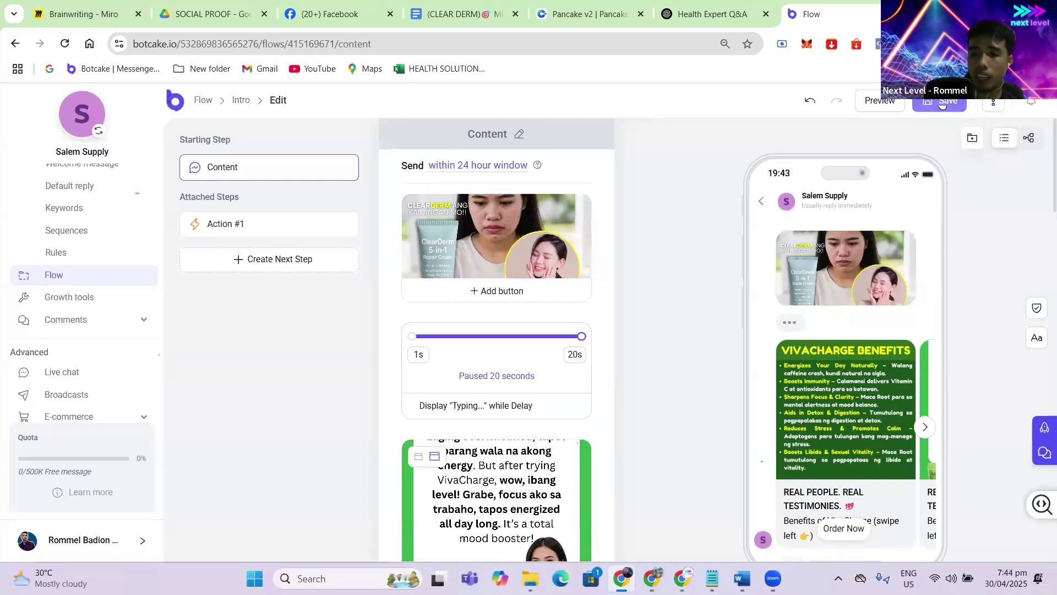
click(942, 103)
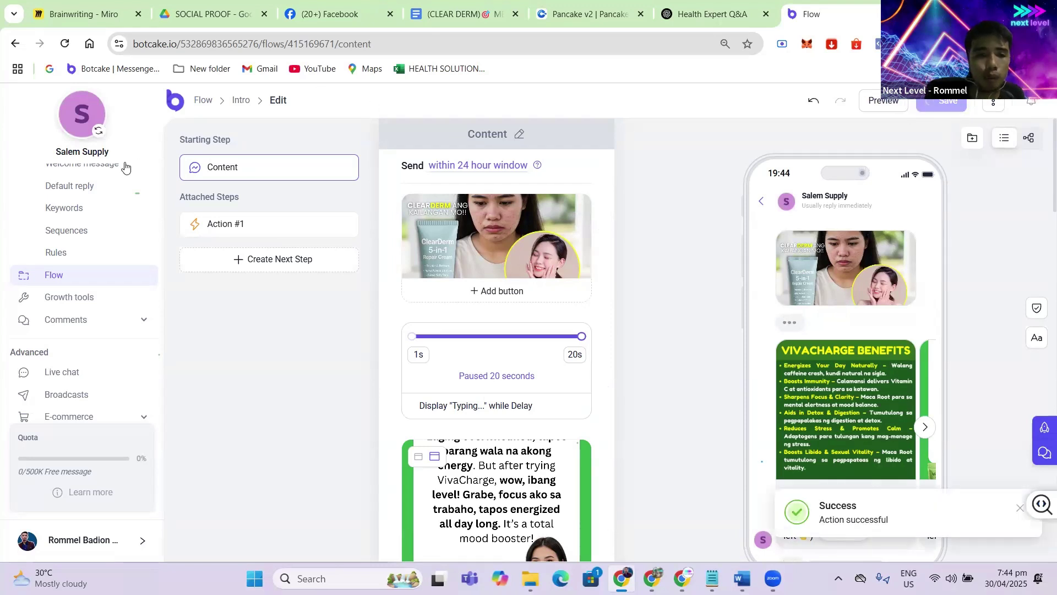
- Open the Welcome message for editing and view the settings of its NO quick reply
scroll(83, 307, up, 2)
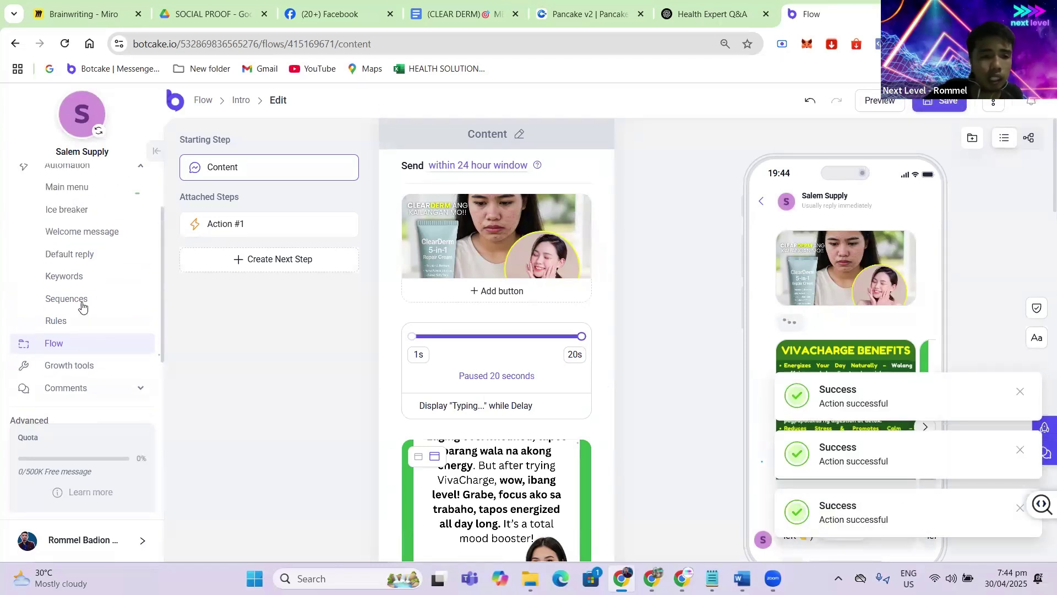
click(93, 232)
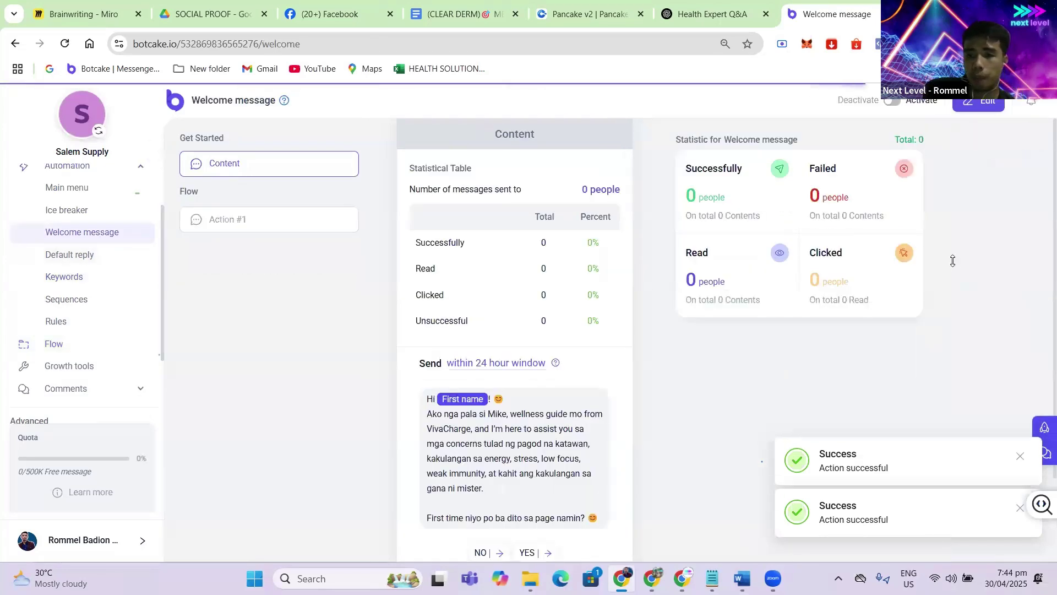
click(974, 105)
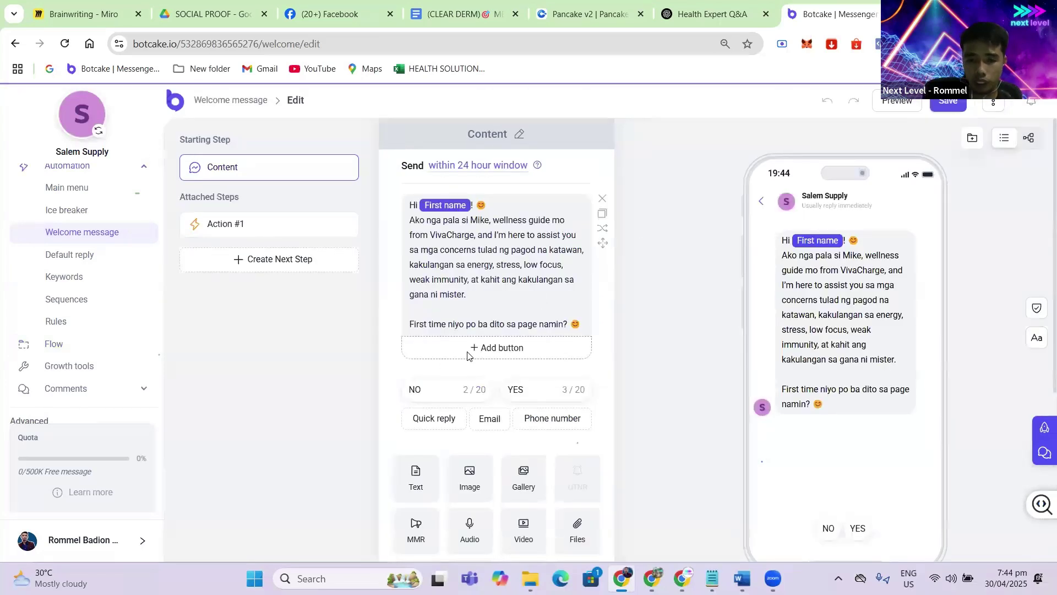
scroll(468, 349, down, 1)
click(417, 320)
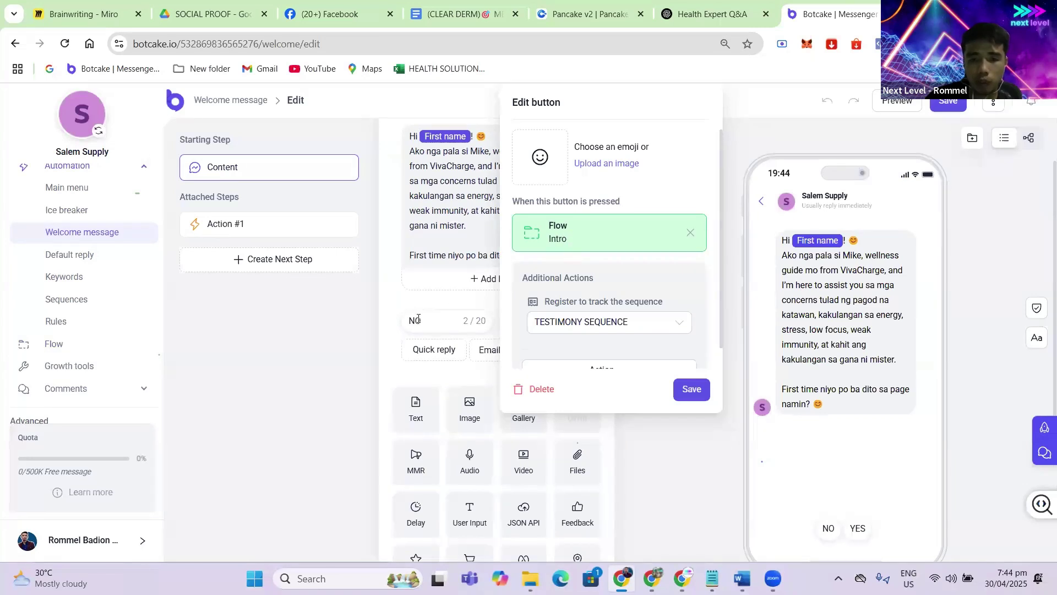
- Open the Intro flow linked to the NO reply and review its images, benefits gallery and offer message
click(568, 240)
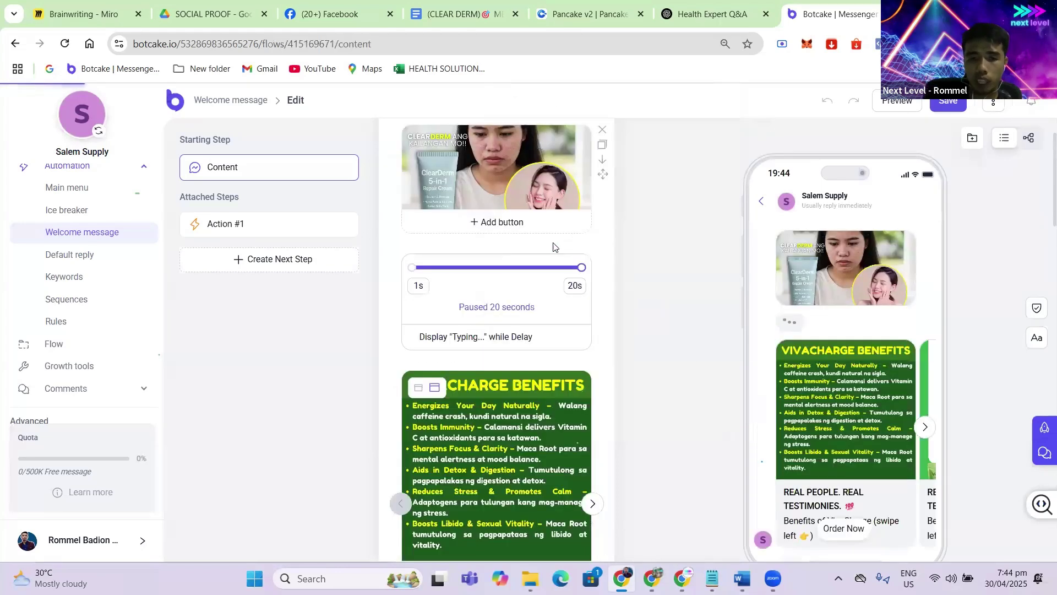
scroll(486, 387, down, 10)
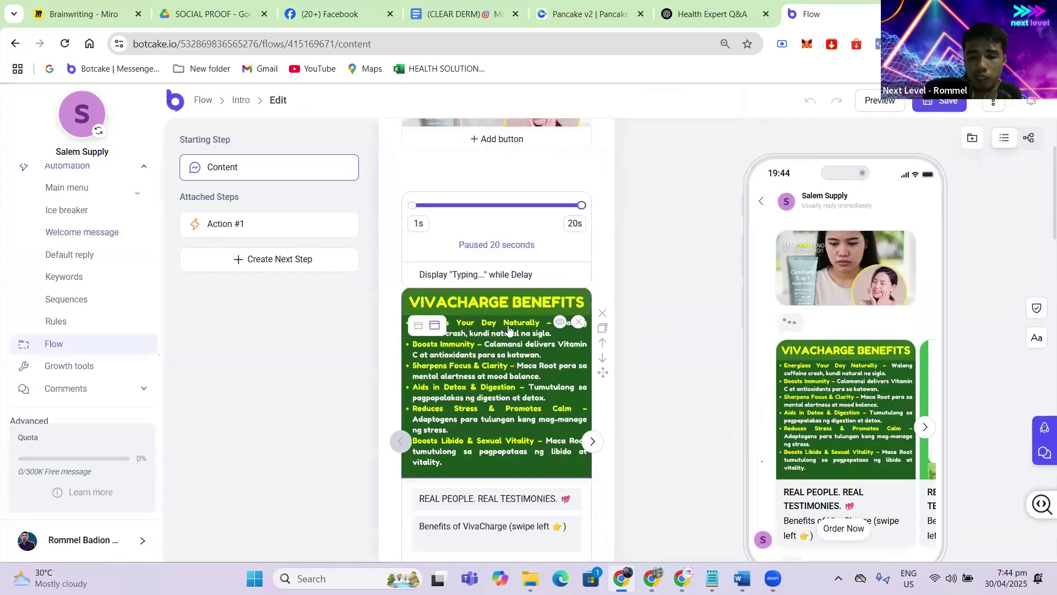
scroll(502, 348, down, 12)
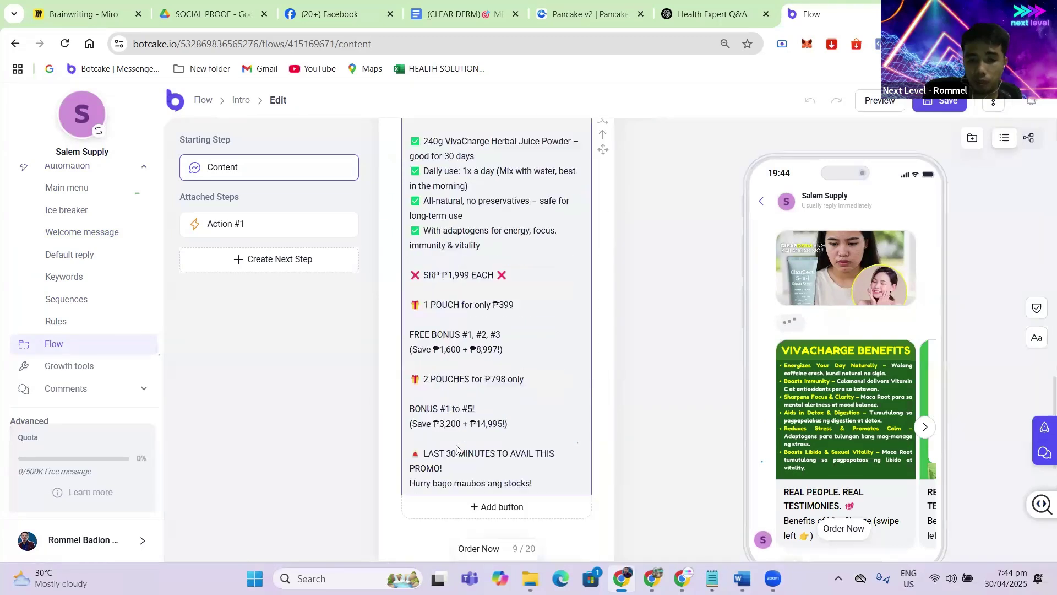
scroll(473, 332, up, 8)
scroll(472, 332, up, 15)
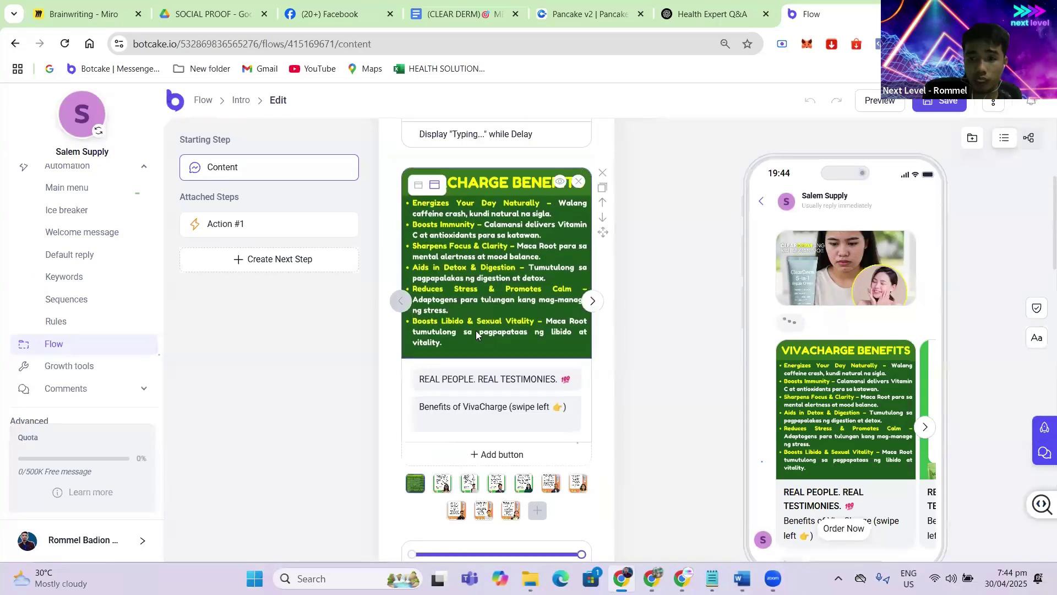
- Return to the Welcome message, activate it, and review its greeting text and NO and YES replies
click(71, 233)
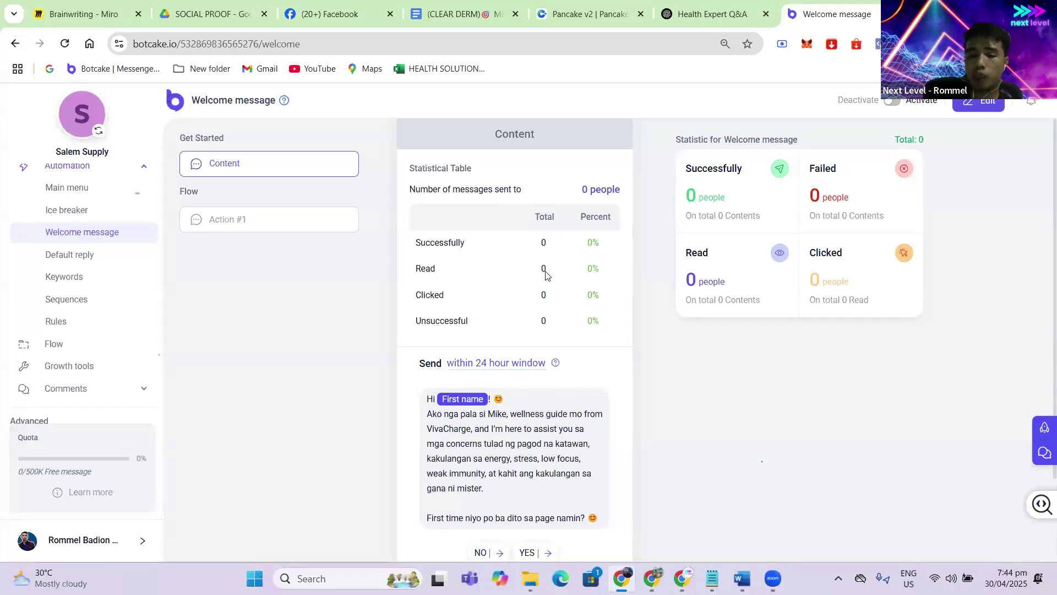
click(896, 104)
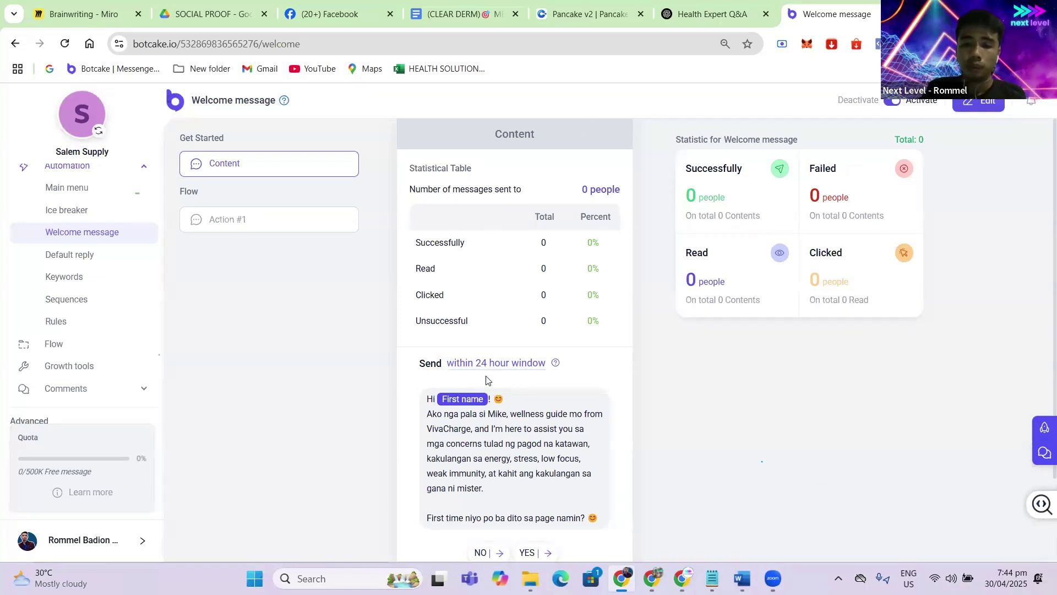
right_click(588, 332)
click(501, 337)
scroll(501, 339, down, 2)
scroll(512, 327, up, 2)
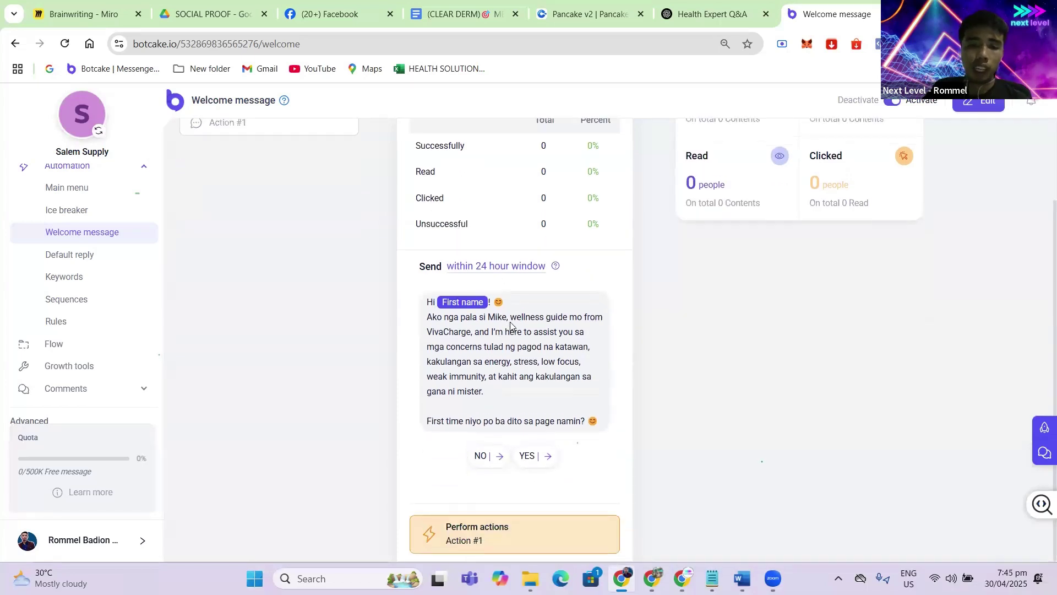
scroll(521, 341, down, 2)
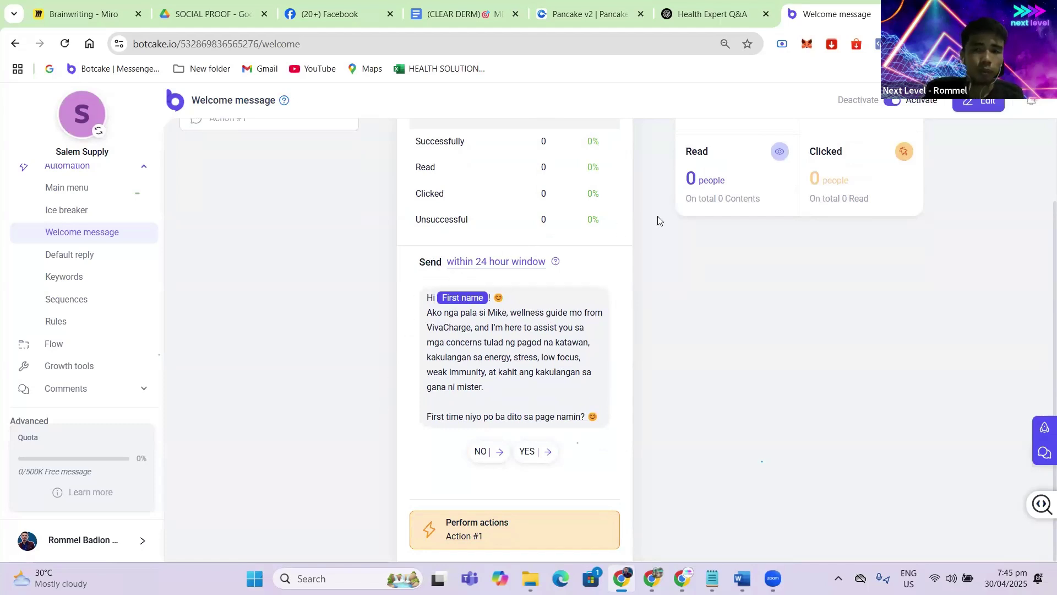
scroll(576, 238, up, 2)
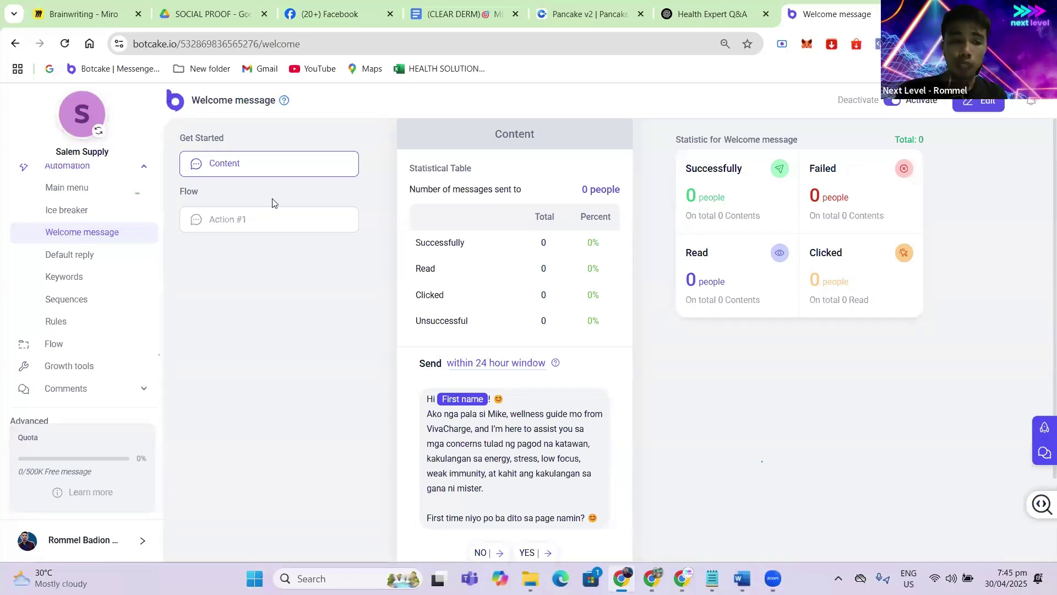
- Open the TESTIMONY SEQUENCE in Sequences and examine its timeline of scheduled messages and their activation states
click(68, 299)
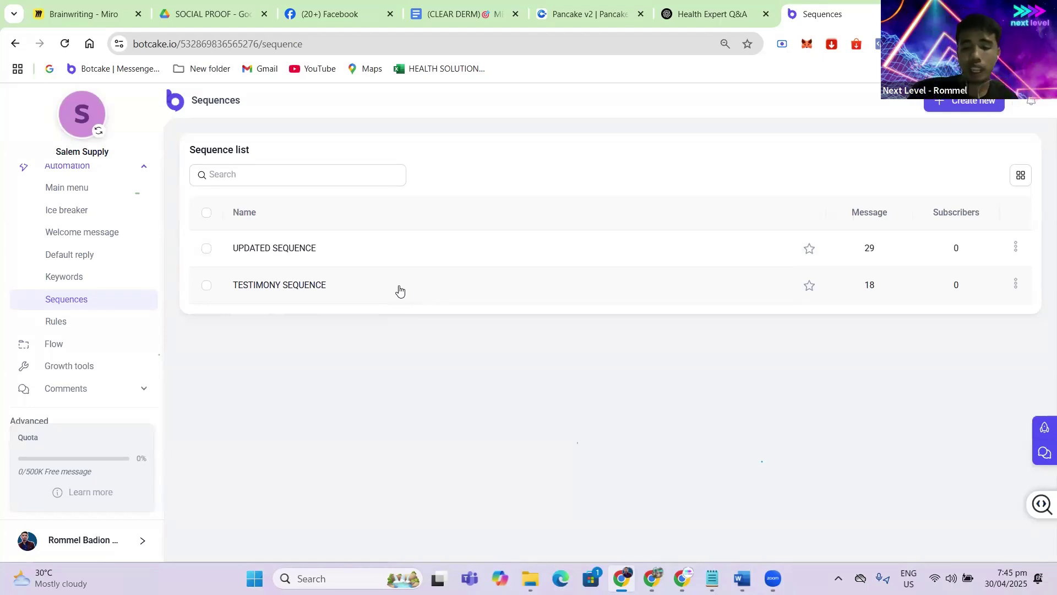
click(387, 295)
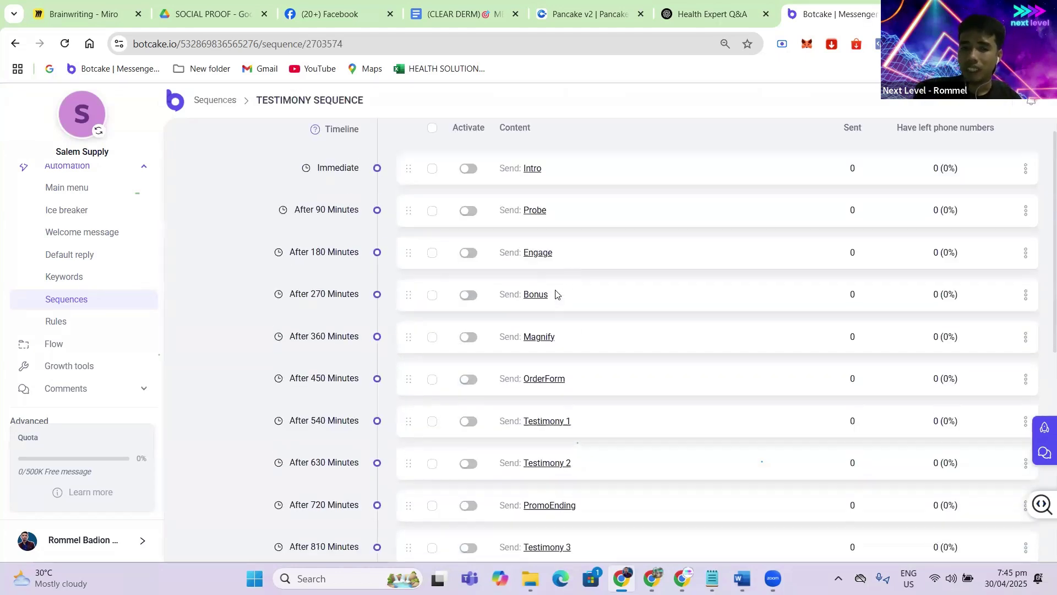
scroll(559, 289, down, 3)
scroll(550, 264, up, 3)
scroll(550, 436, down, 8)
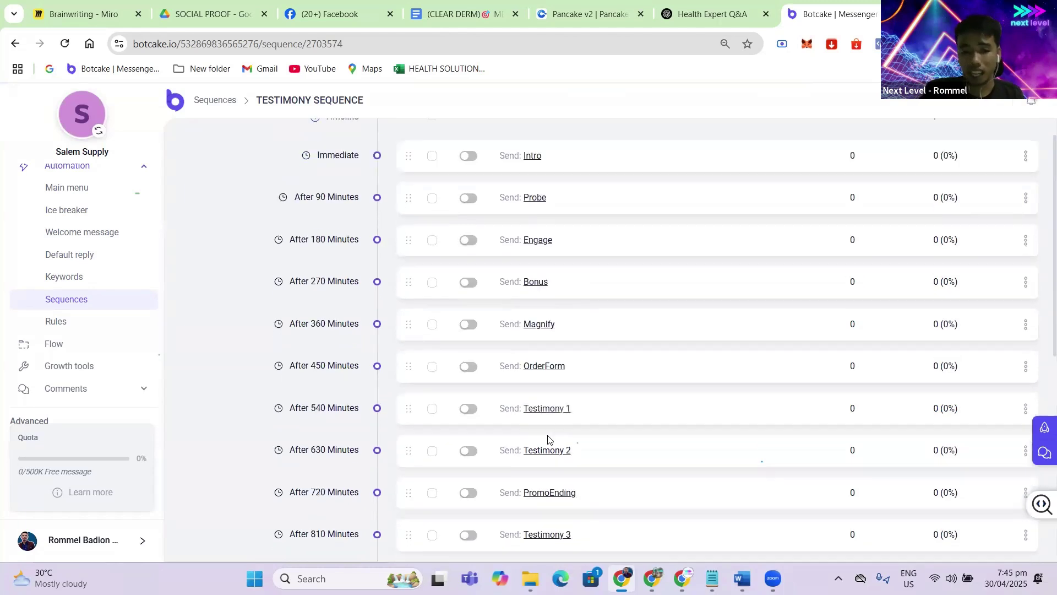
scroll(550, 419, up, 8)
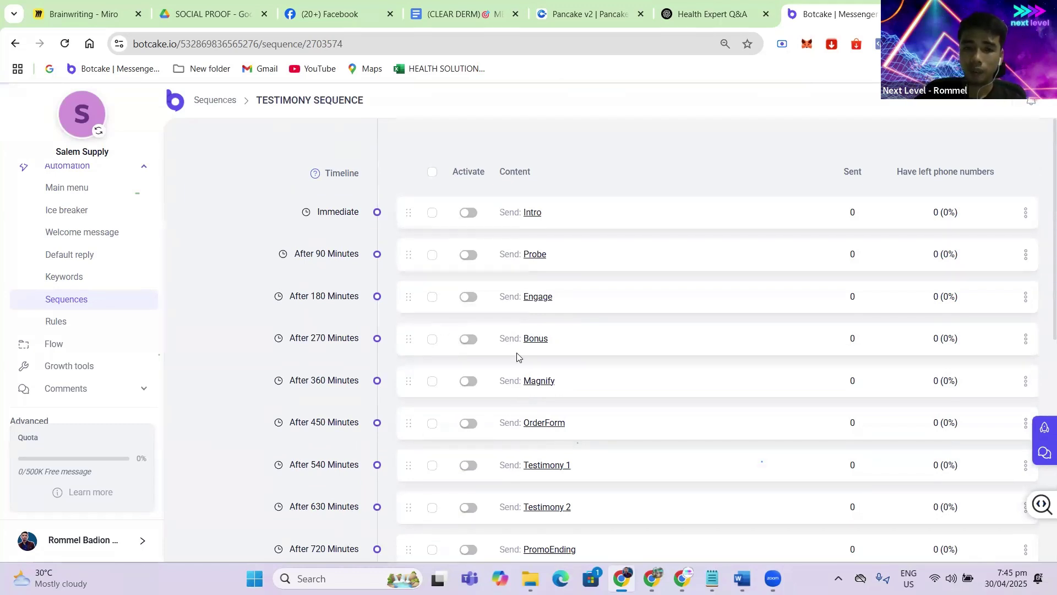
scroll(519, 352, down, 5)
scroll(520, 353, up, 5)
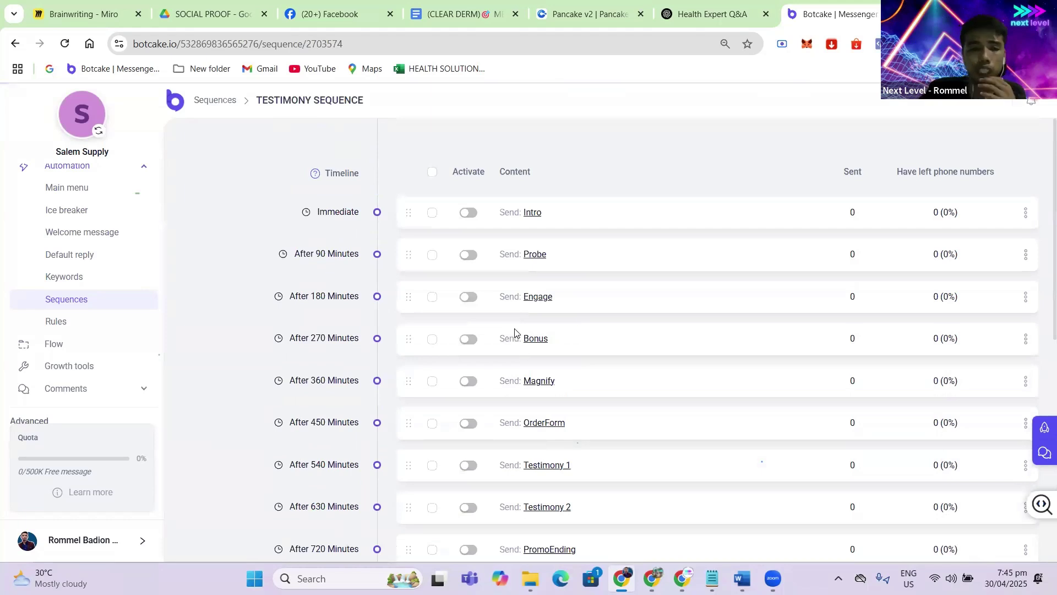
- Open the sequence's Intro message and review its content down to the VivaCharge offer
click(528, 212)
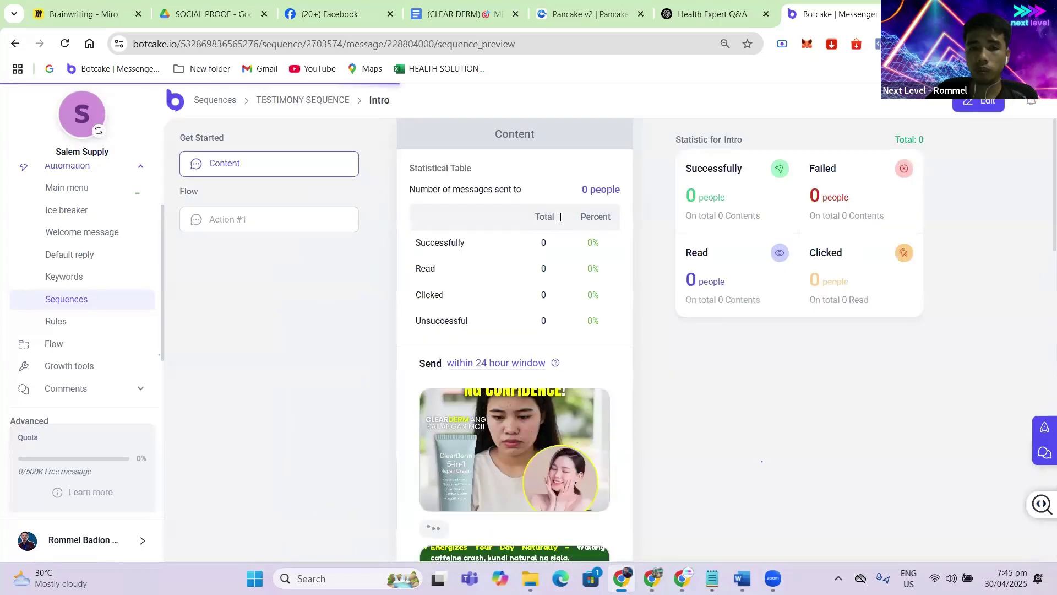
scroll(576, 298, down, 3)
scroll(571, 296, down, 10)
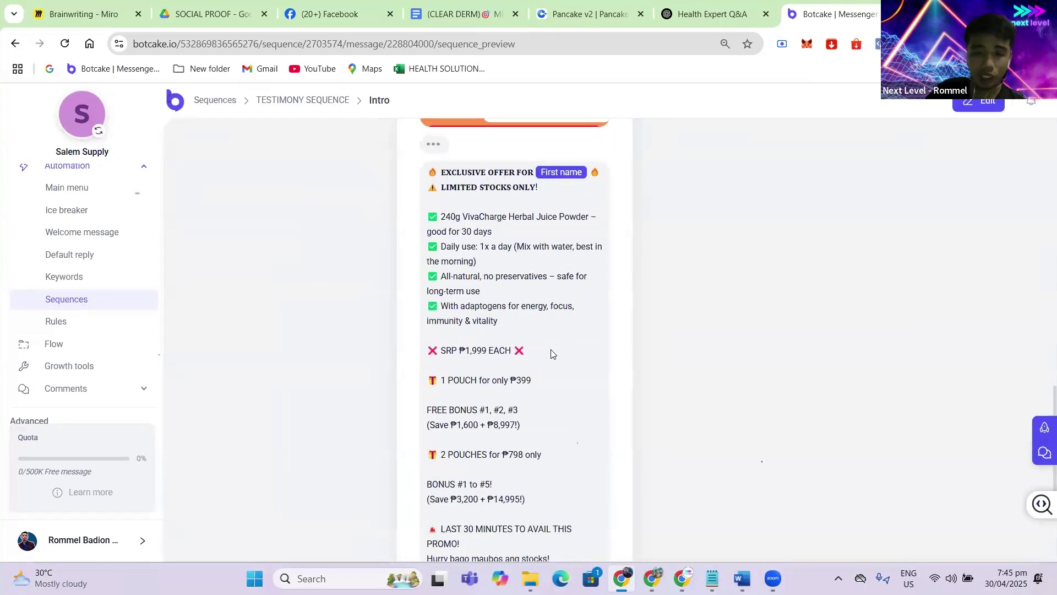
- Recheck the Intro message's content, return to the TESTIMONY SEQUENCE timeline and activate Intro
scroll(550, 354, up, 15)
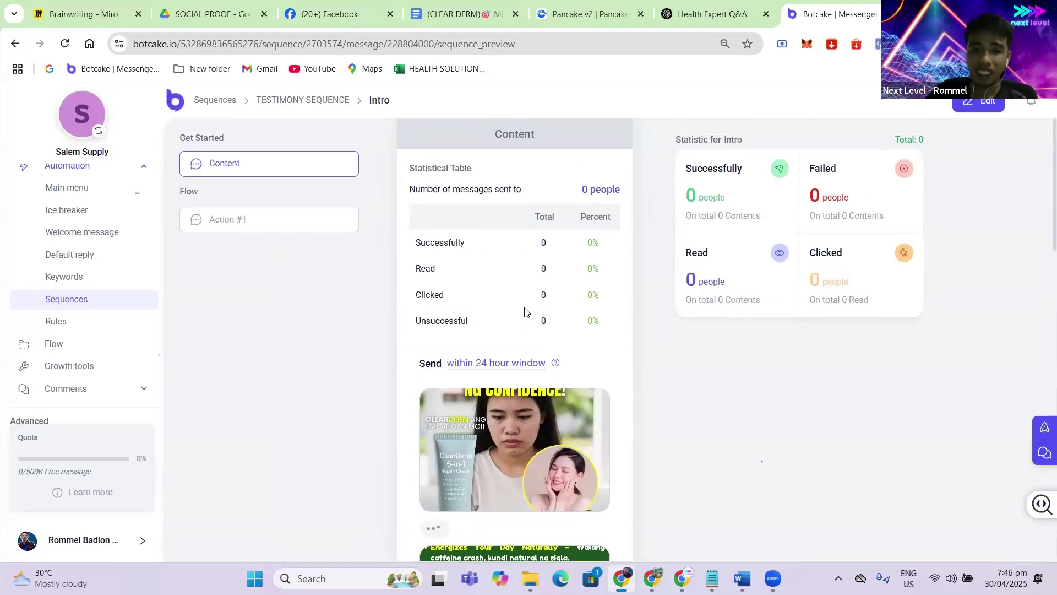
scroll(523, 317, down, 10)
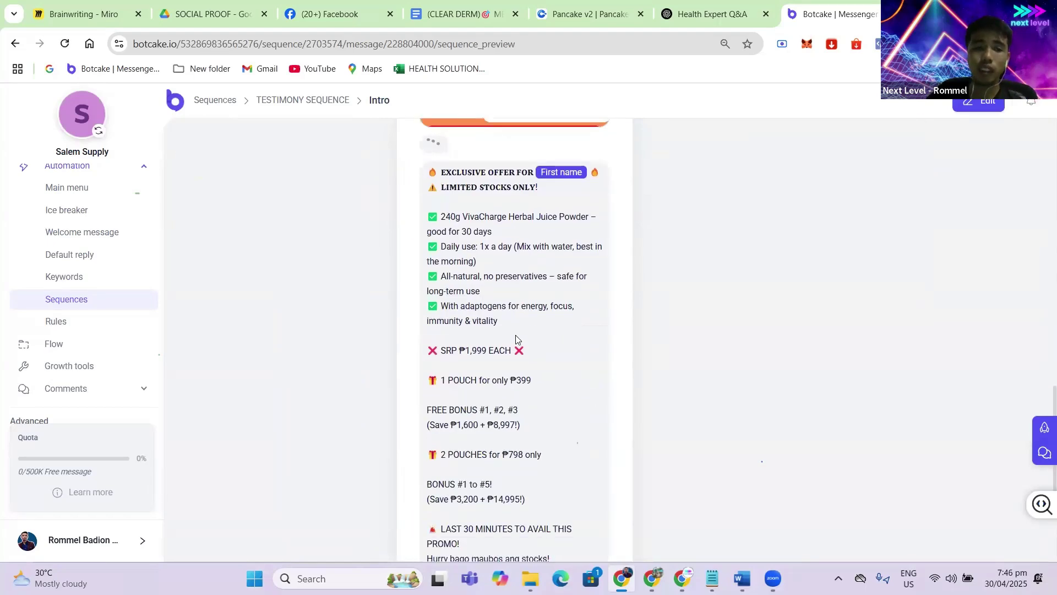
scroll(519, 363, up, 10)
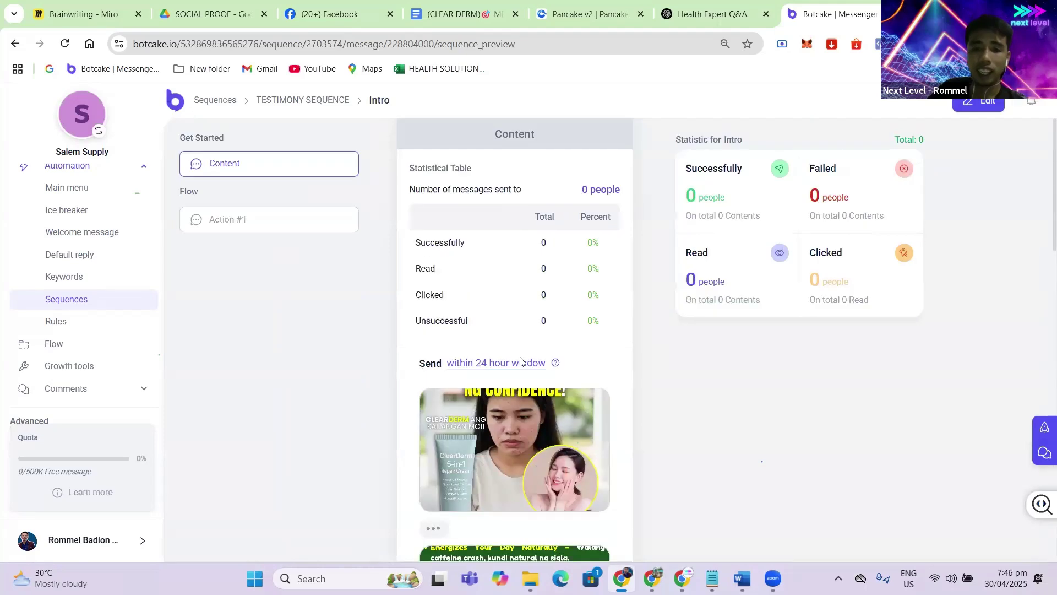
click(318, 103)
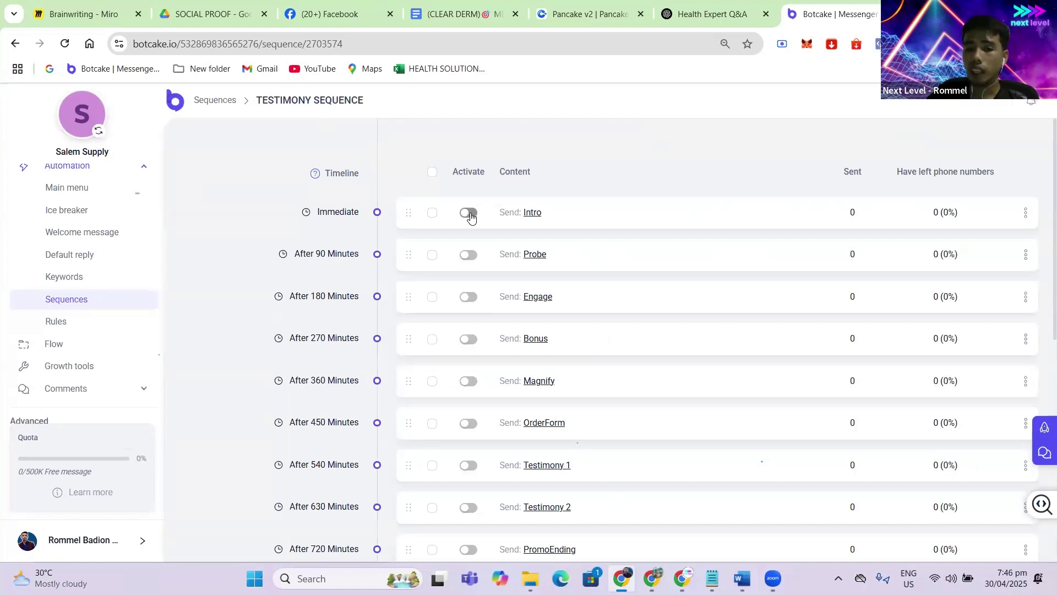
click(470, 213)
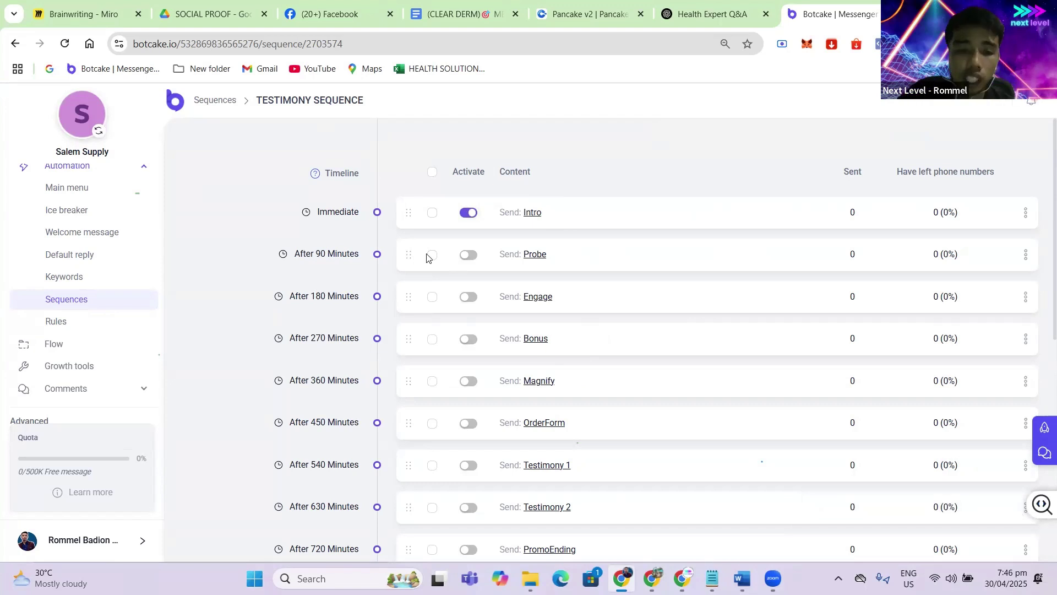
- Open the sequence's Probe message for editing, review its image, delay and greeting text, and save it
click(535, 259)
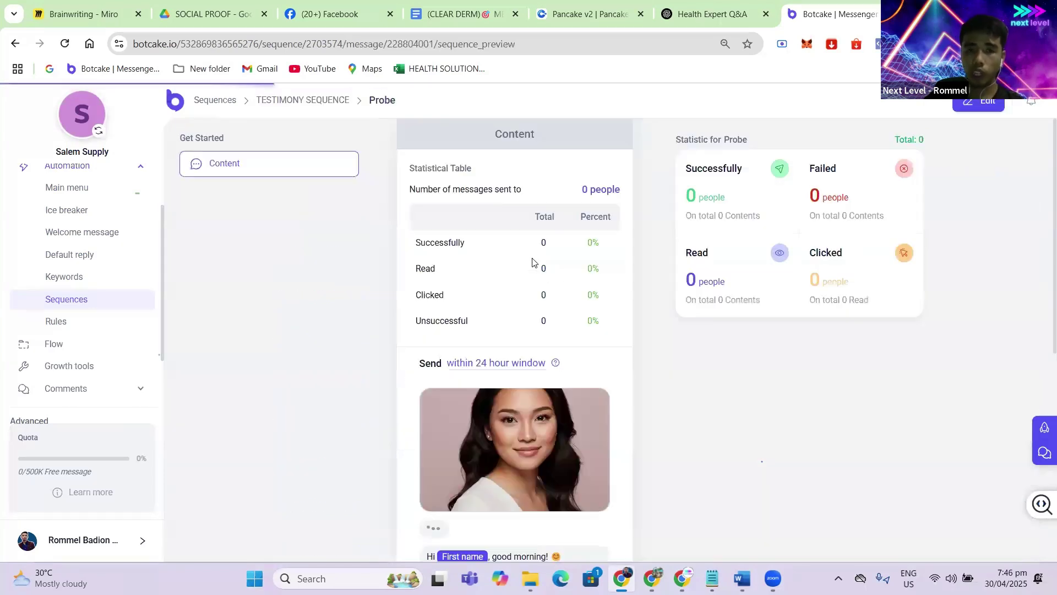
scroll(630, 366, down, 7)
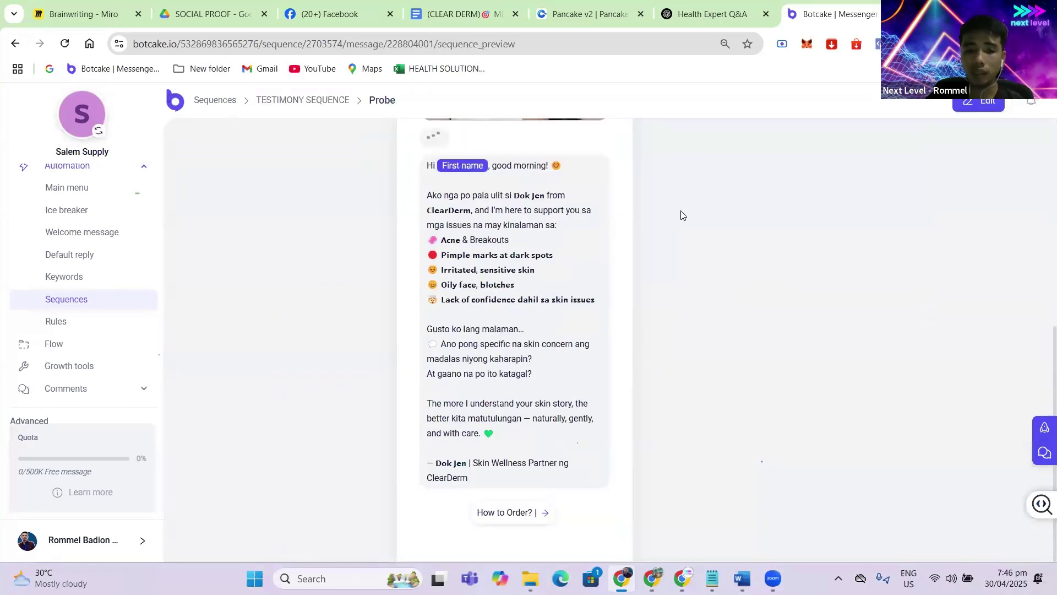
click(989, 106)
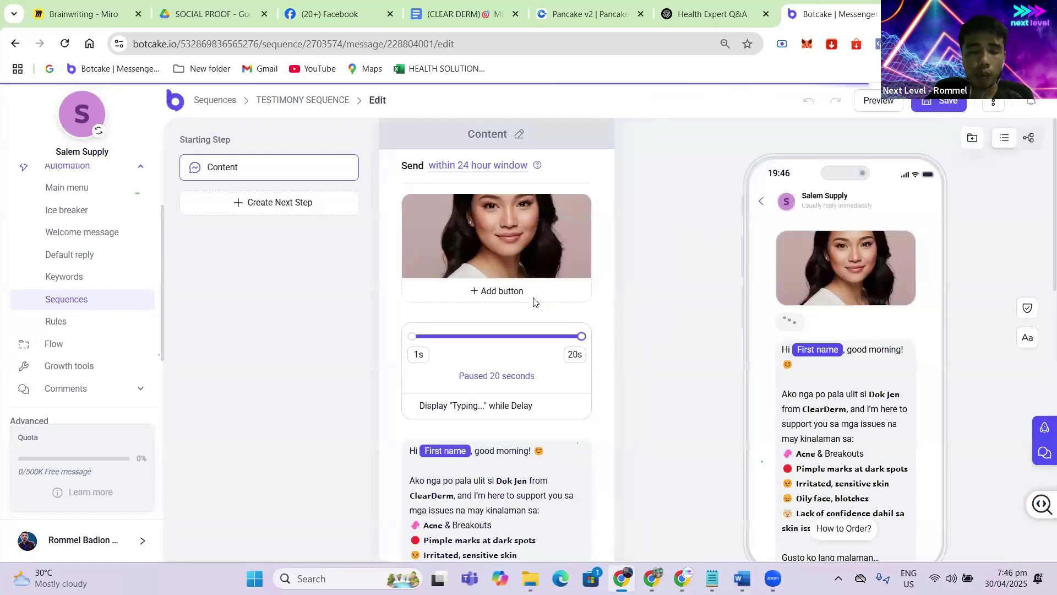
scroll(496, 287, down, 4)
scroll(423, 160, down, 3)
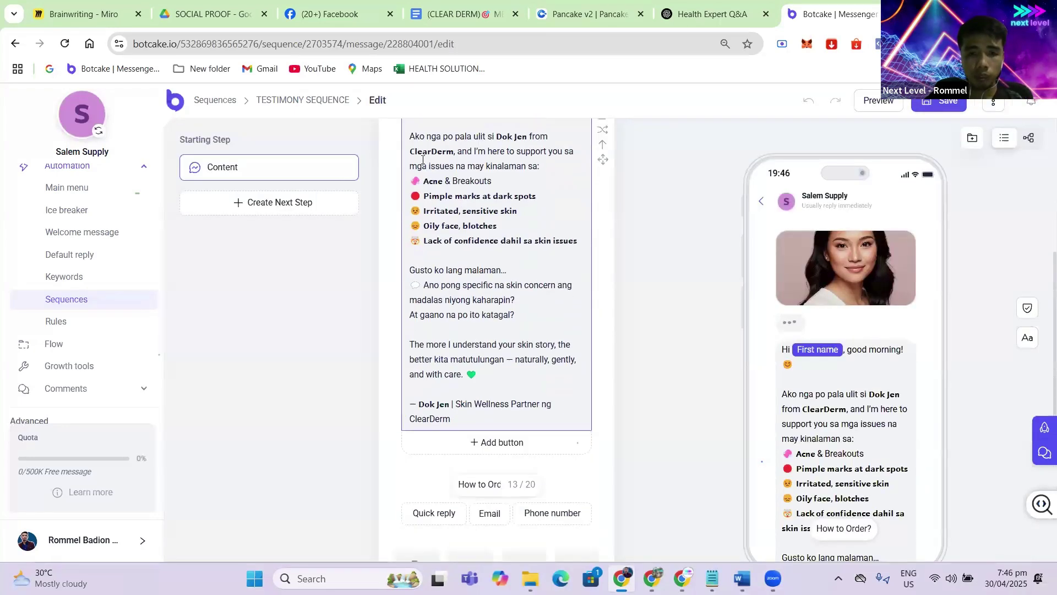
scroll(457, 269, up, 4)
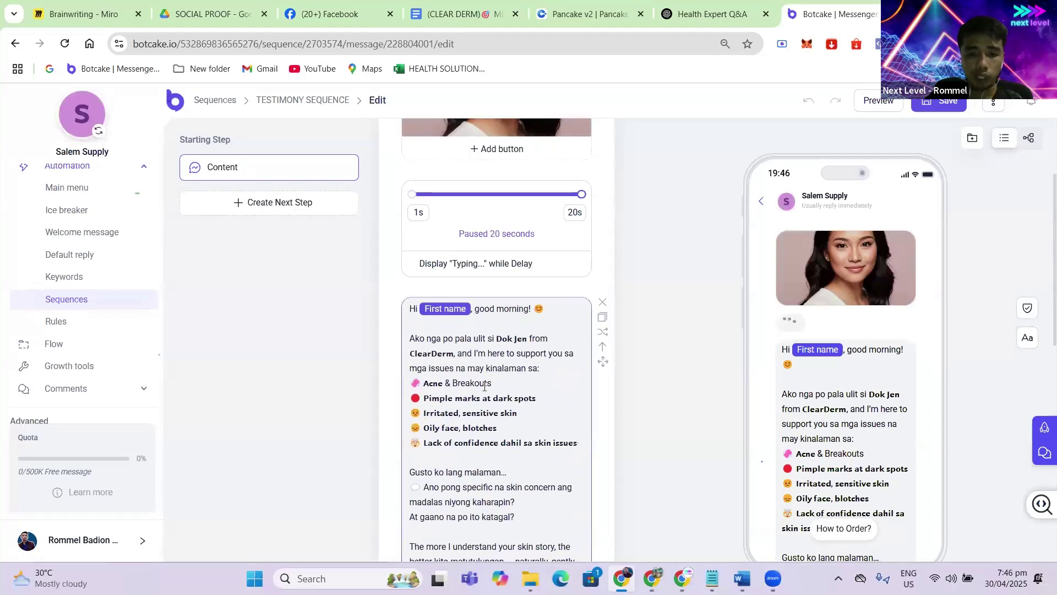
scroll(472, 375, down, 3)
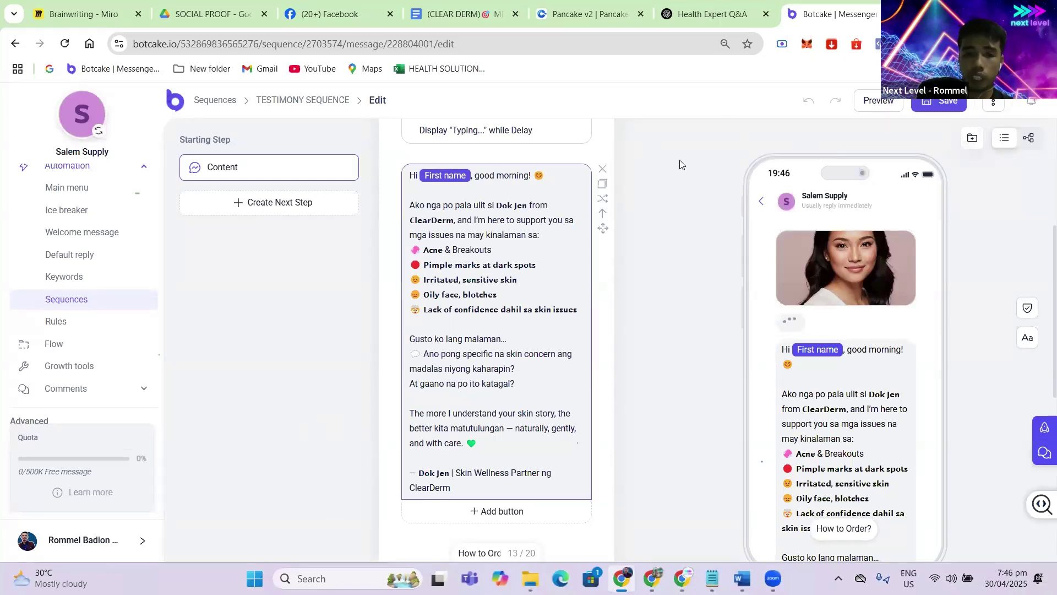
click(931, 104)
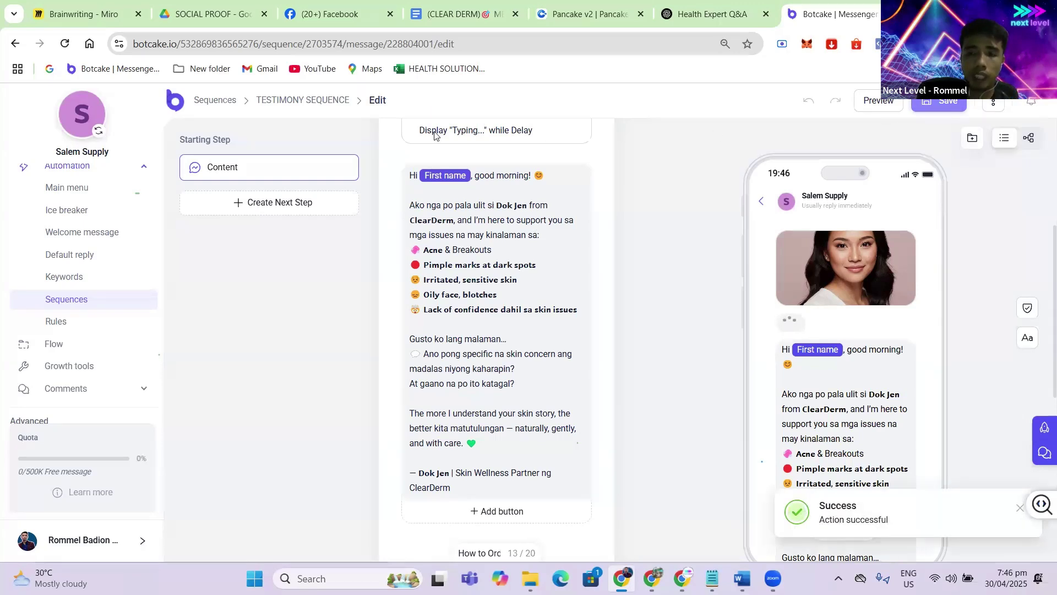
- Return to the TESTIMONY SEQUENCE, activate the Probe message and look over the timeline of scheduled messages
click(330, 105)
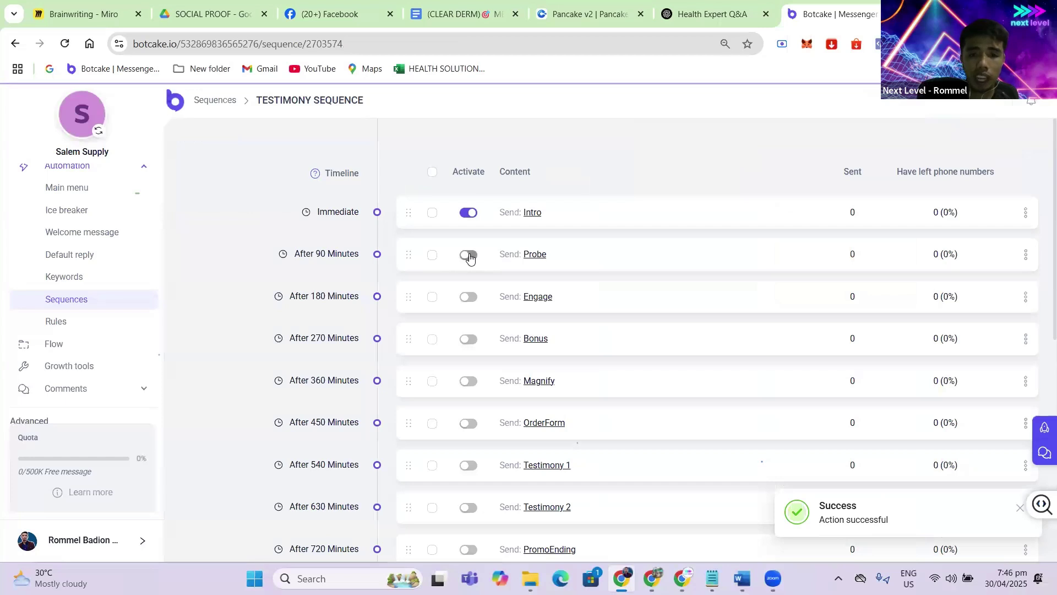
click(470, 256)
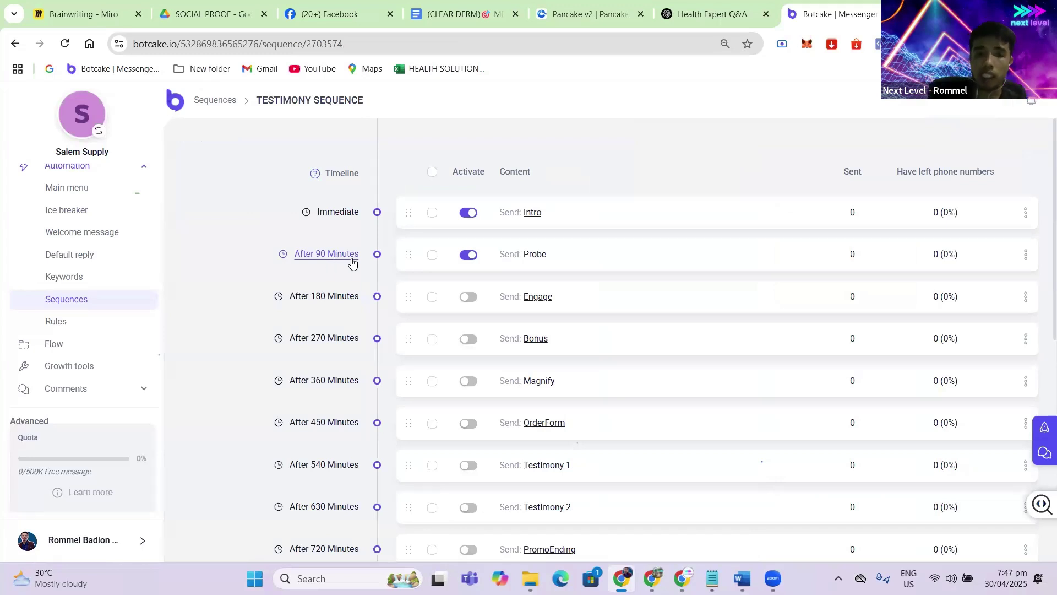
scroll(352, 267, down, 1)
scroll(347, 266, down, 1)
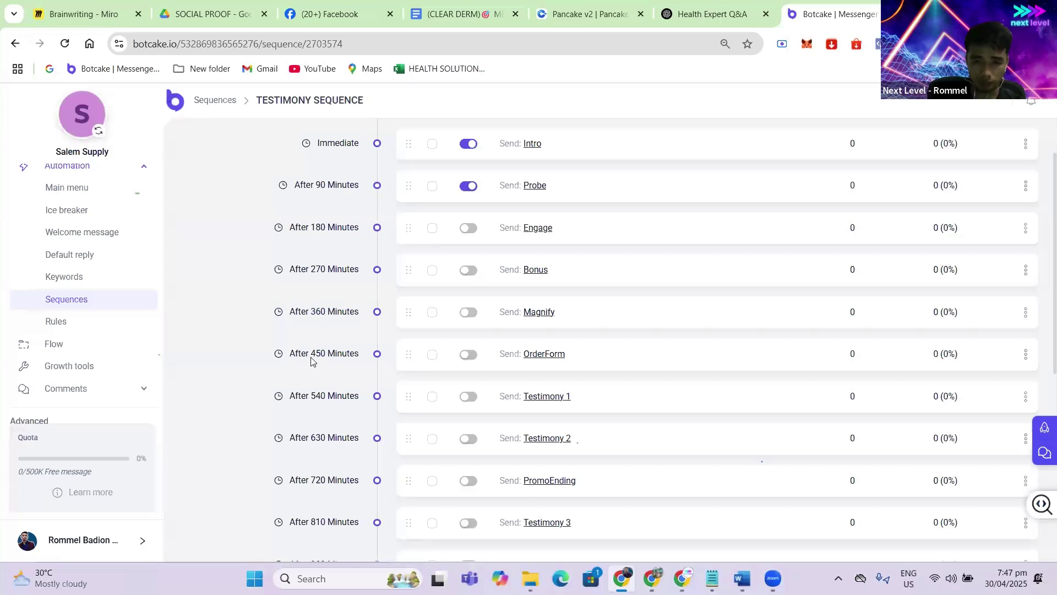
scroll(415, 289, up, 1)
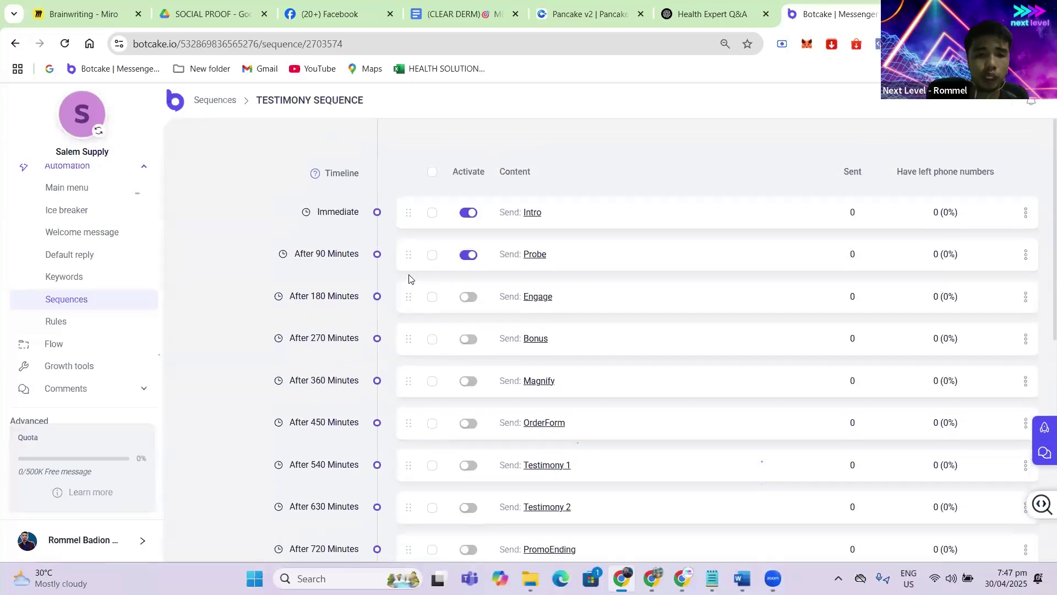